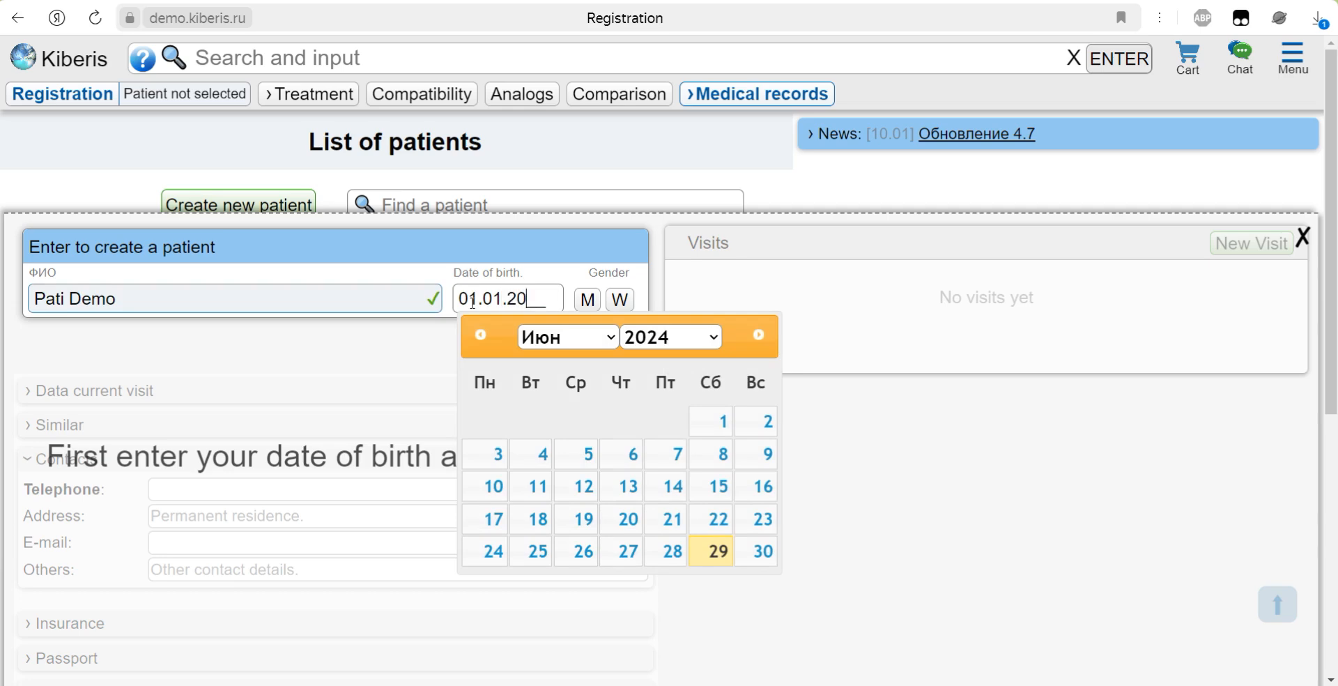
# Step: Set the new patient's gender to male and create a new visit for this patient
pyautogui.click(593, 300)
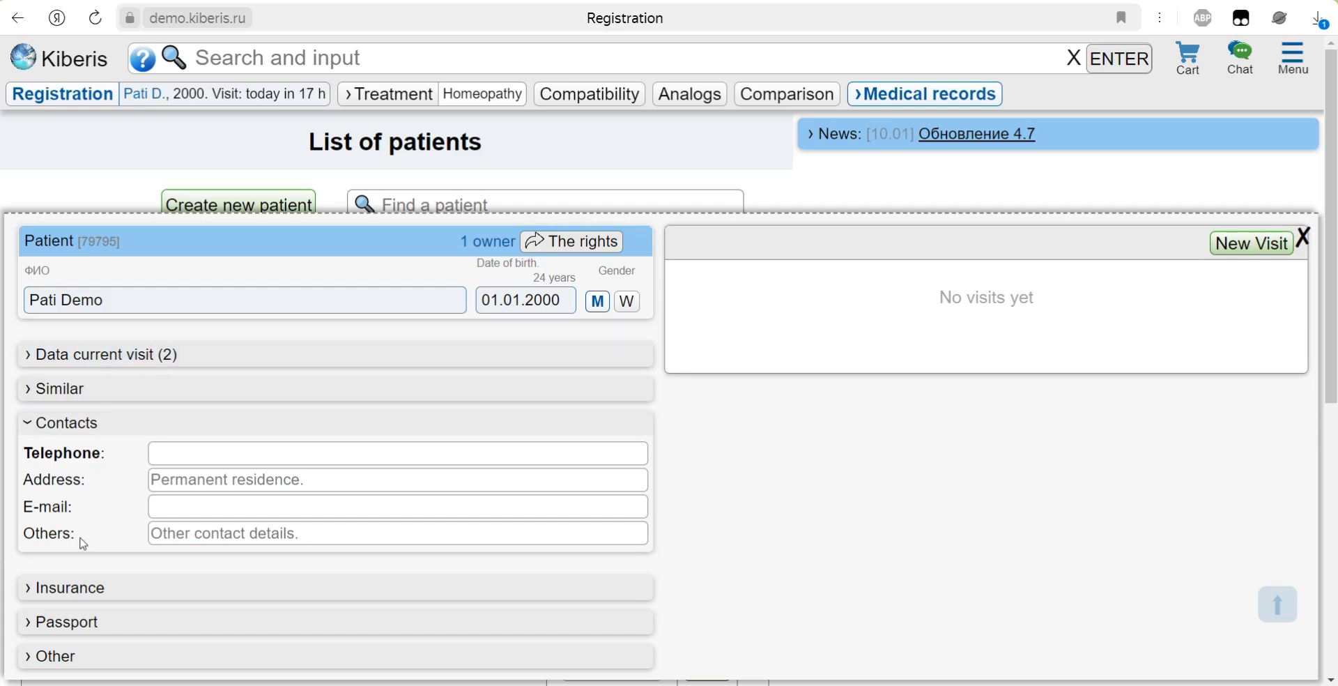
pyautogui.click(1232, 246)
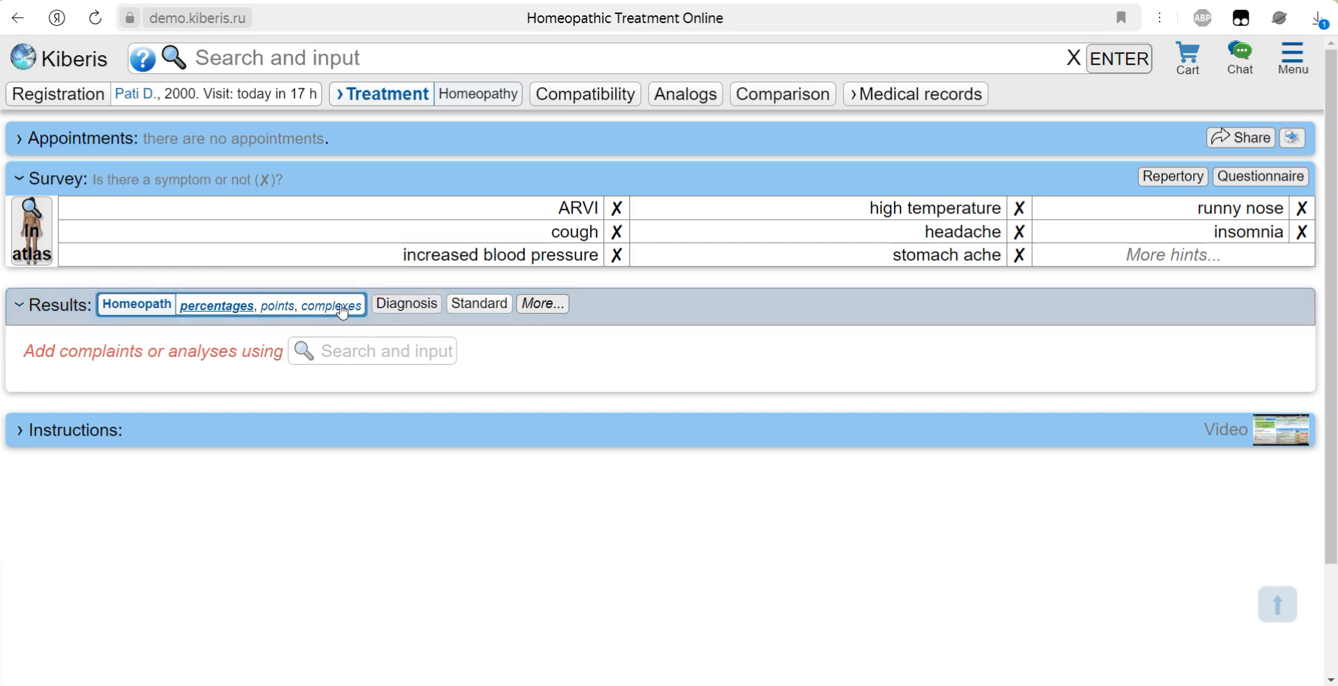
# Step: Show the additional treatment result types, view the search source selection, and close it
pyautogui.click(541, 304)
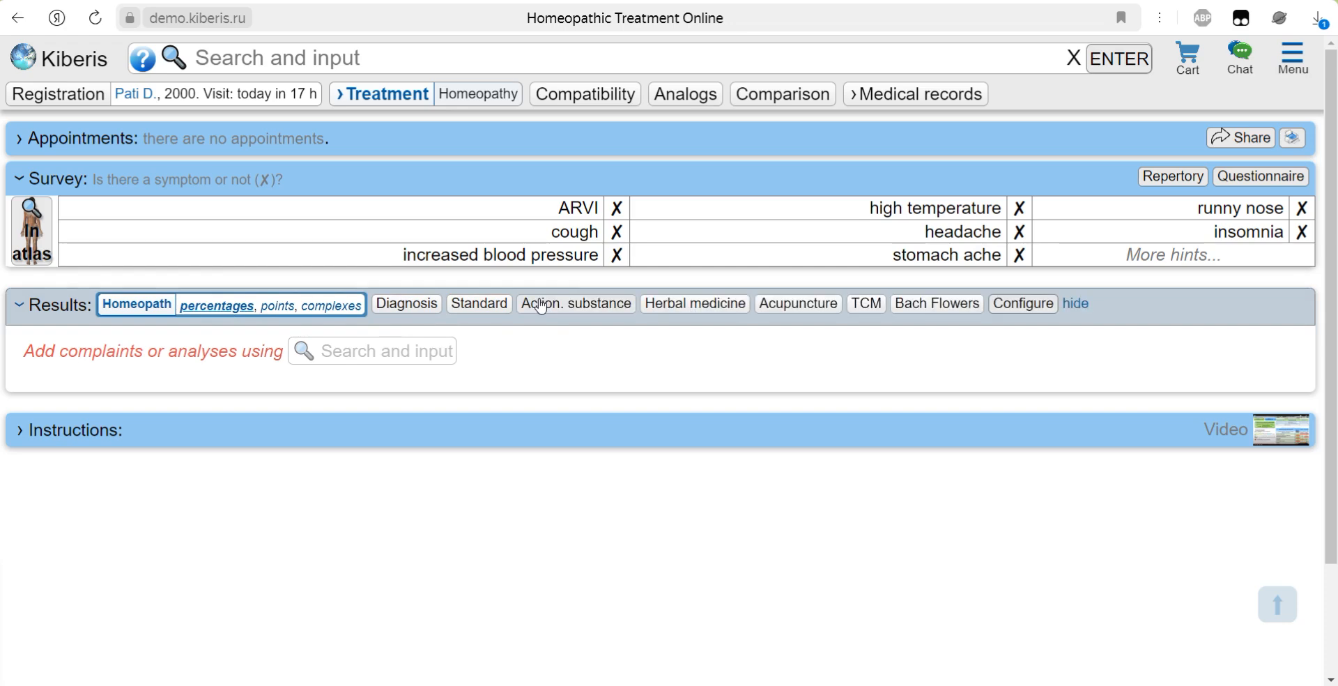
pyautogui.click(1011, 305)
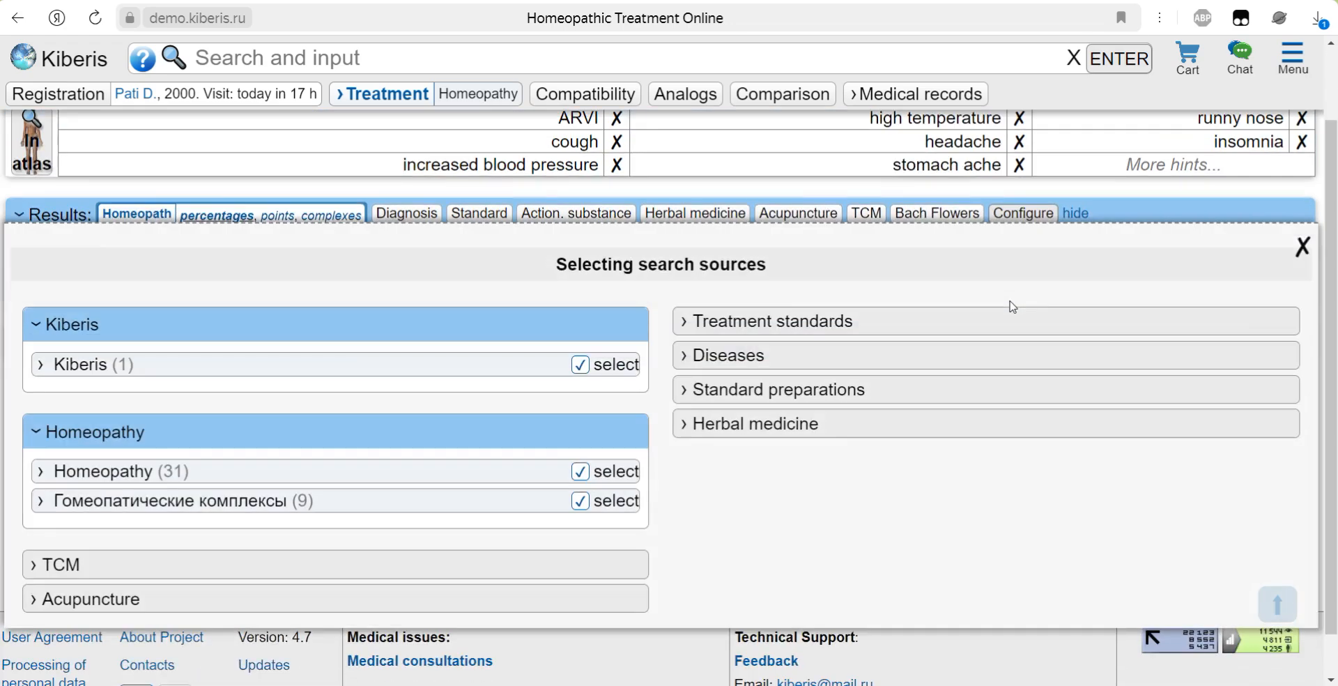
pyautogui.click(1302, 247)
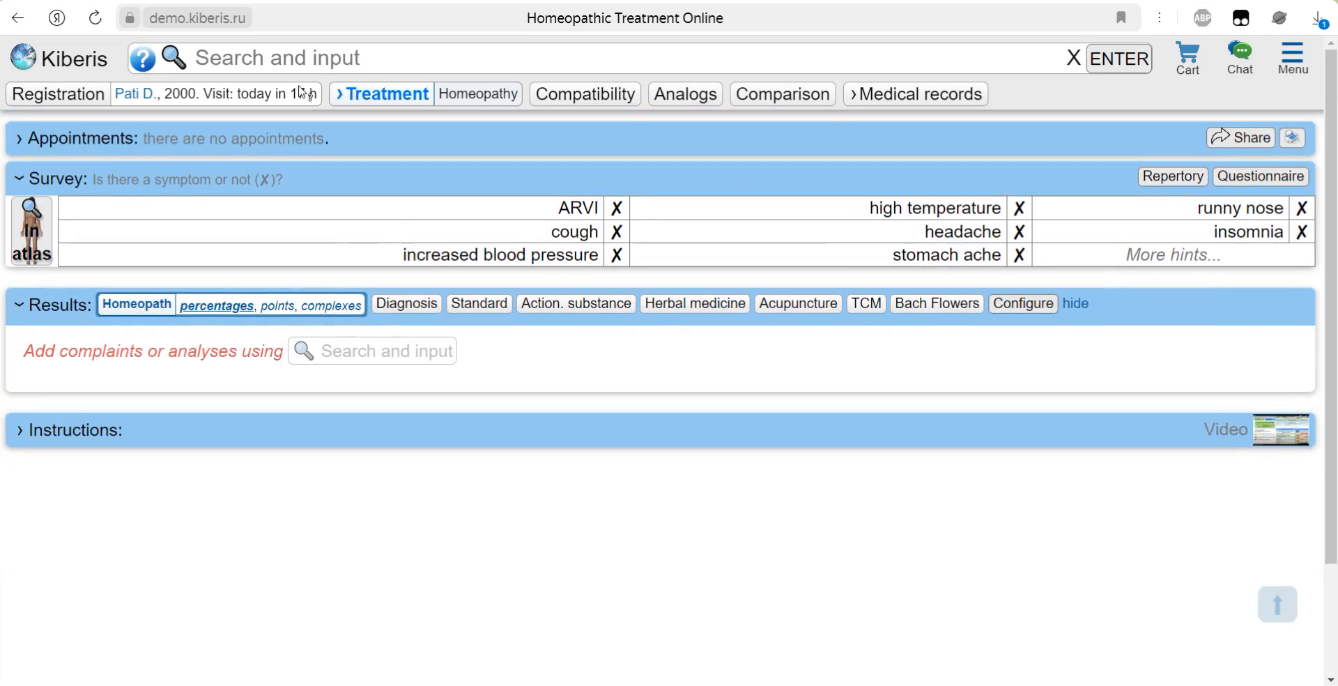
# Step: Look over the available treatment methods, view the current patient's data and visits, and close the patient record
pyautogui.moveTo(449, 96)
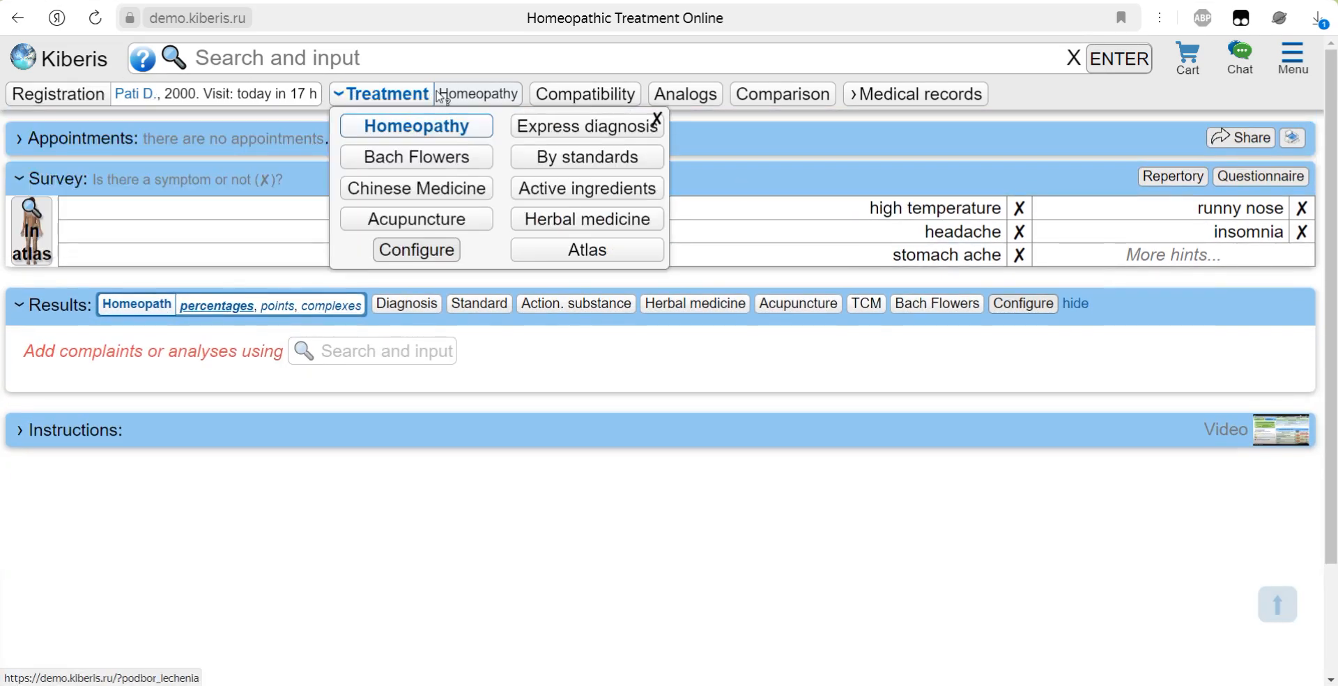
pyautogui.moveTo(146, 96)
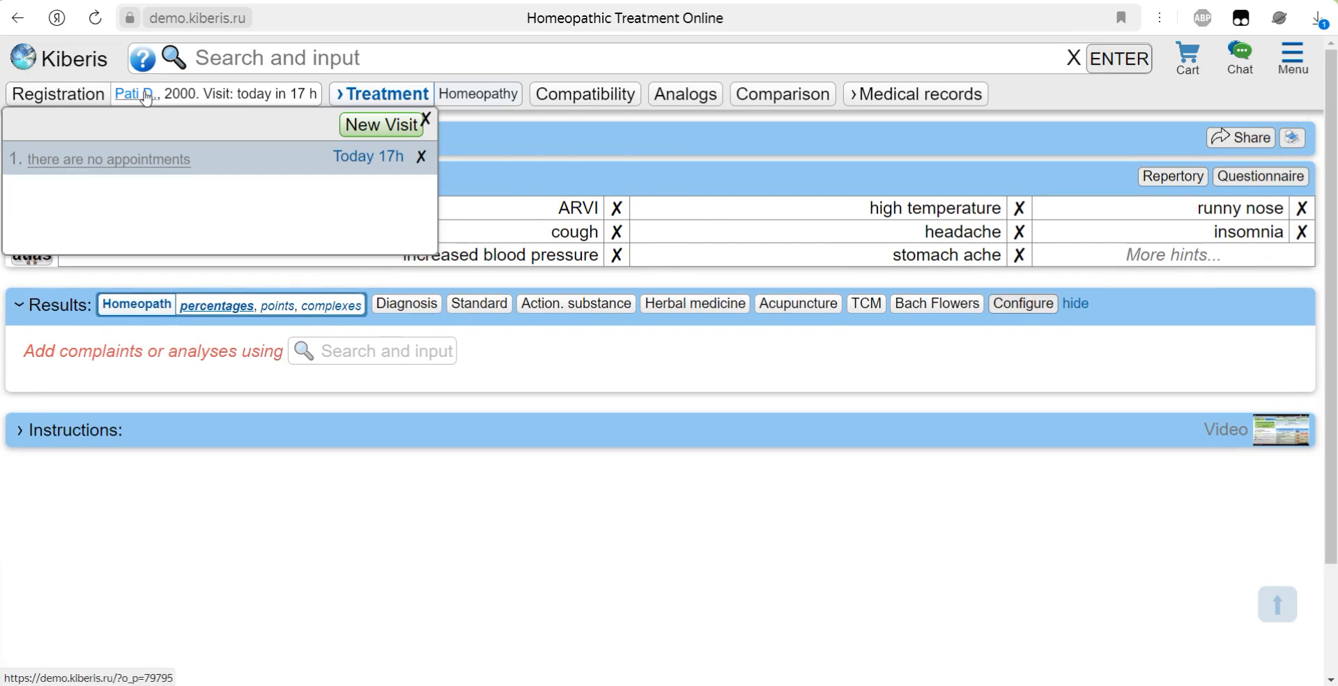
pyautogui.click(146, 96)
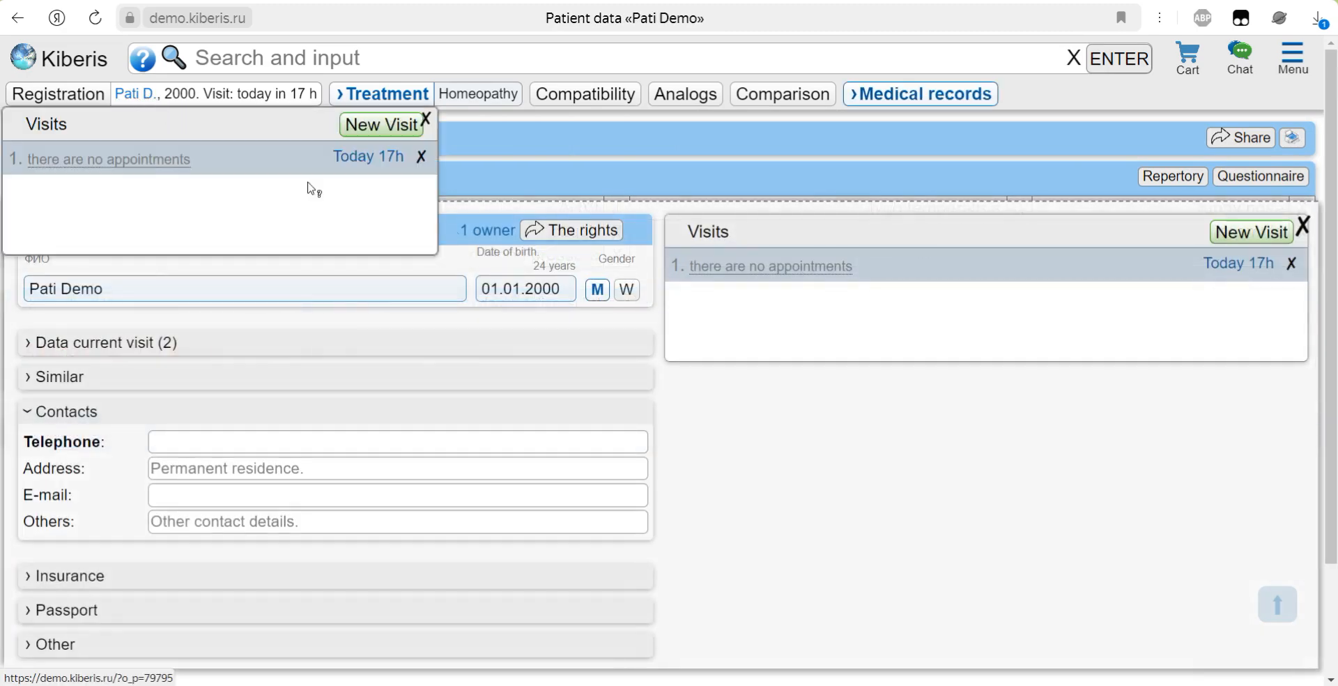
pyautogui.click(1305, 230)
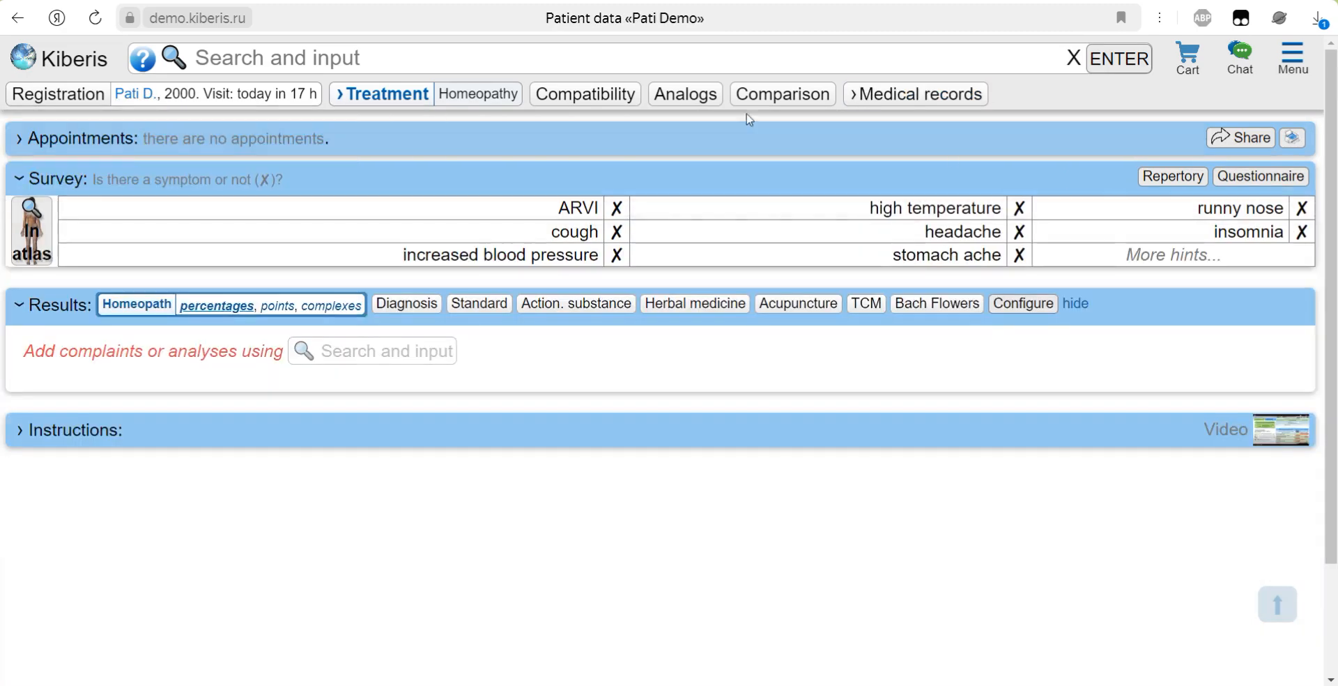
# Step: Browse the treatment methods and the medical record forms, including survey and inspection, analyses and ultrasound
pyautogui.moveTo(412, 96)
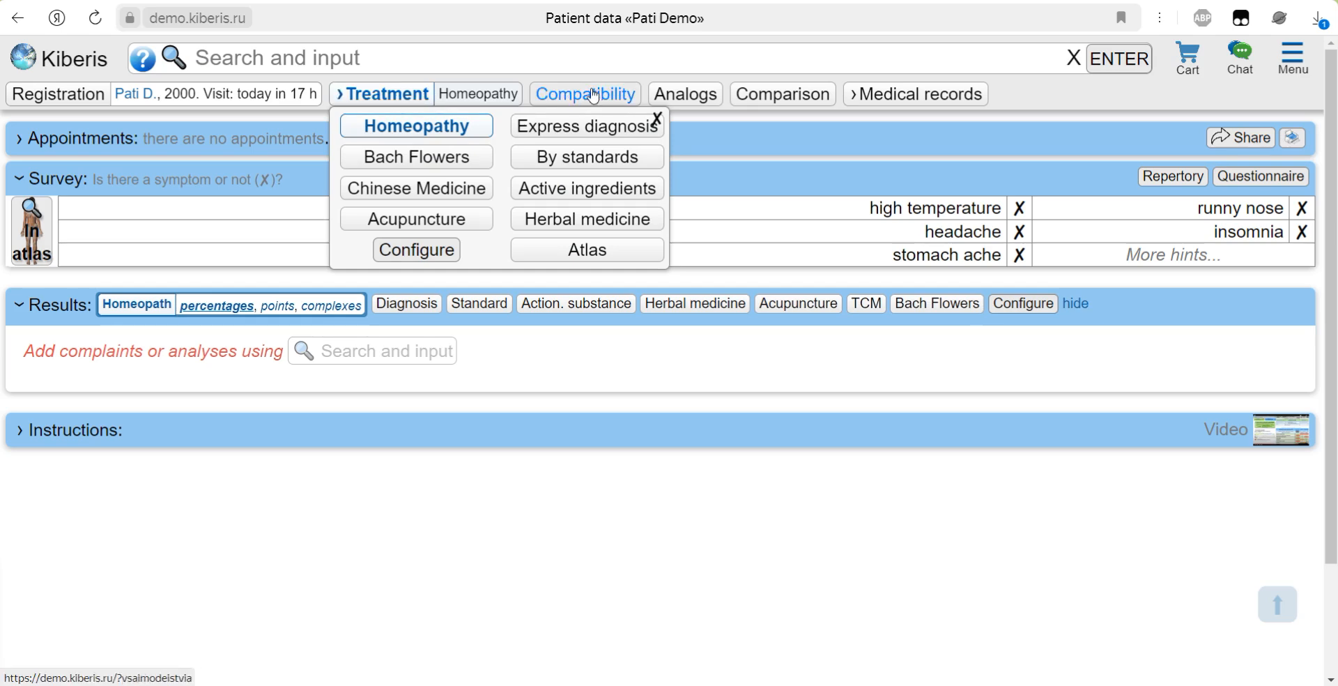
pyautogui.moveTo(888, 96)
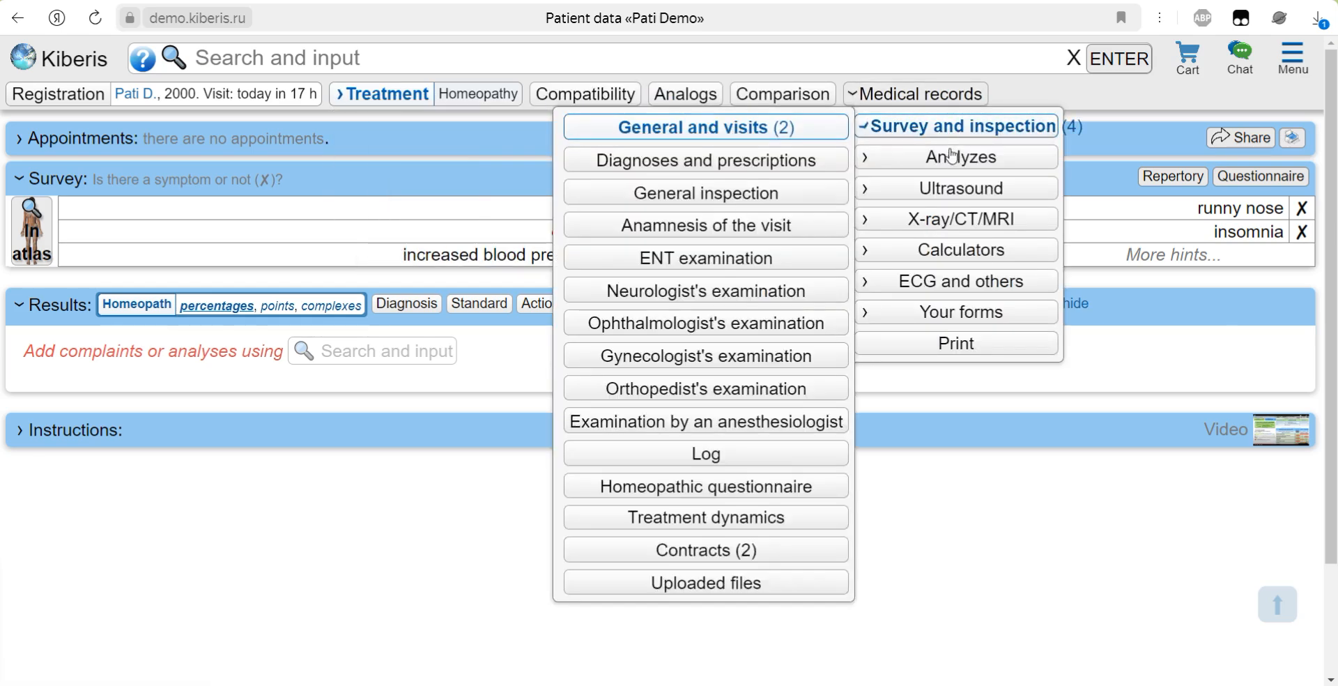
pyautogui.moveTo(952, 163)
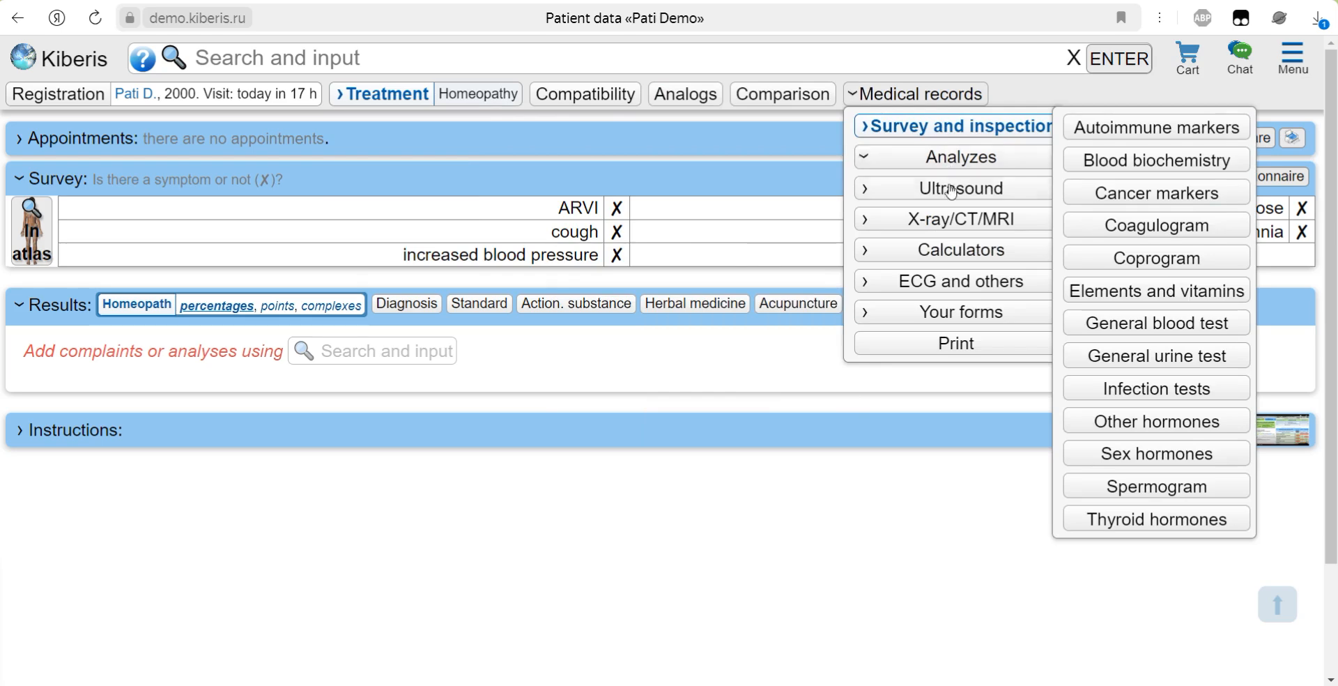
pyautogui.moveTo(952, 193)
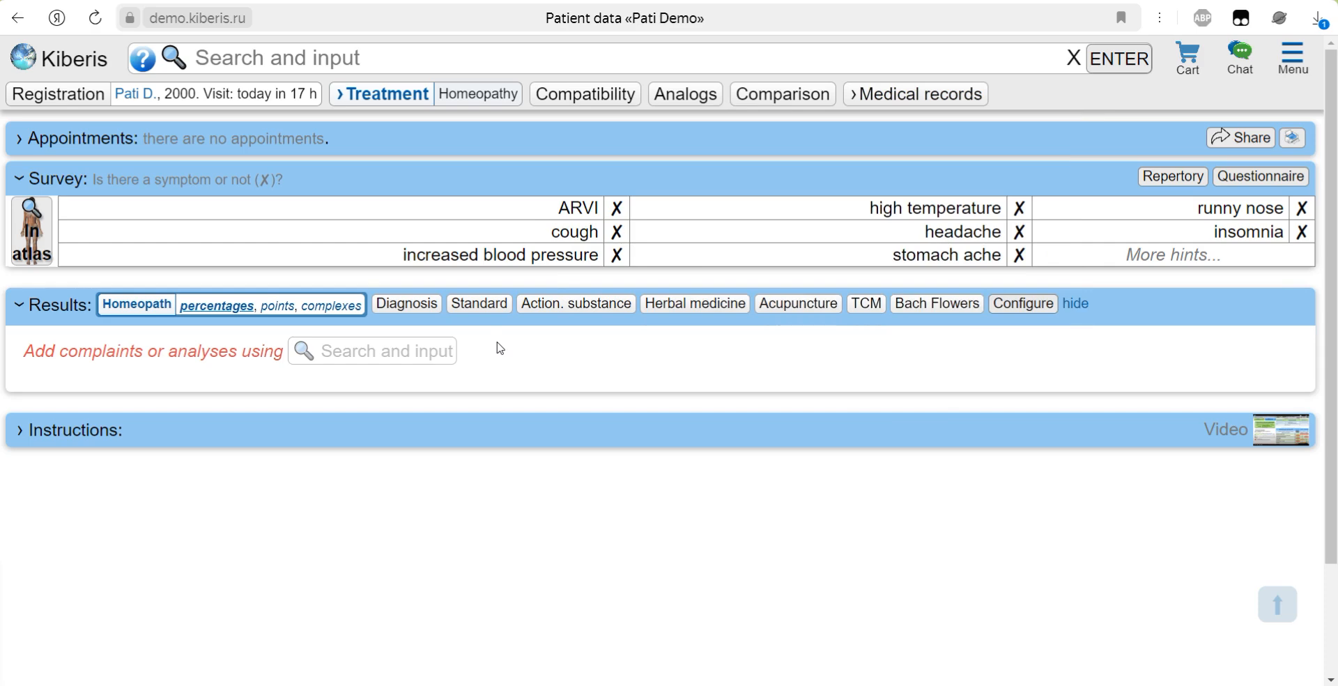
# Step: Search all categories for "cit" and for "gastr"
pyautogui.click(253, 59)
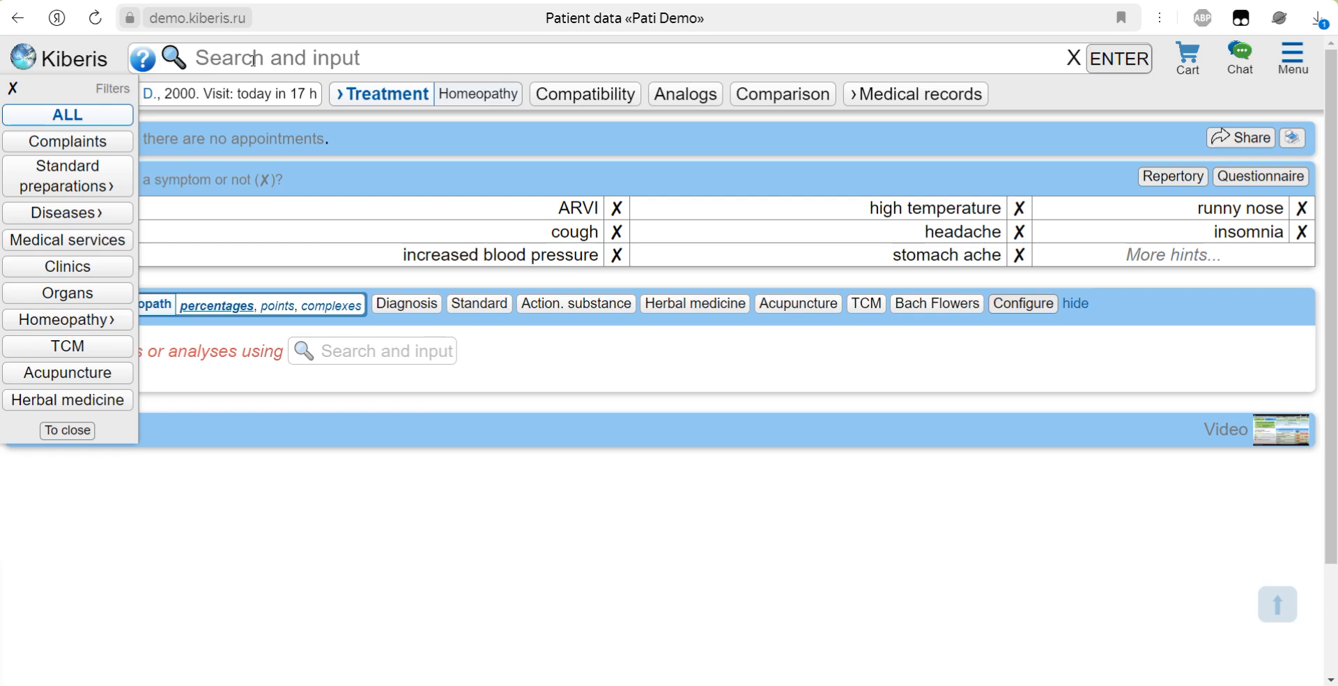
pyautogui.write('citra')
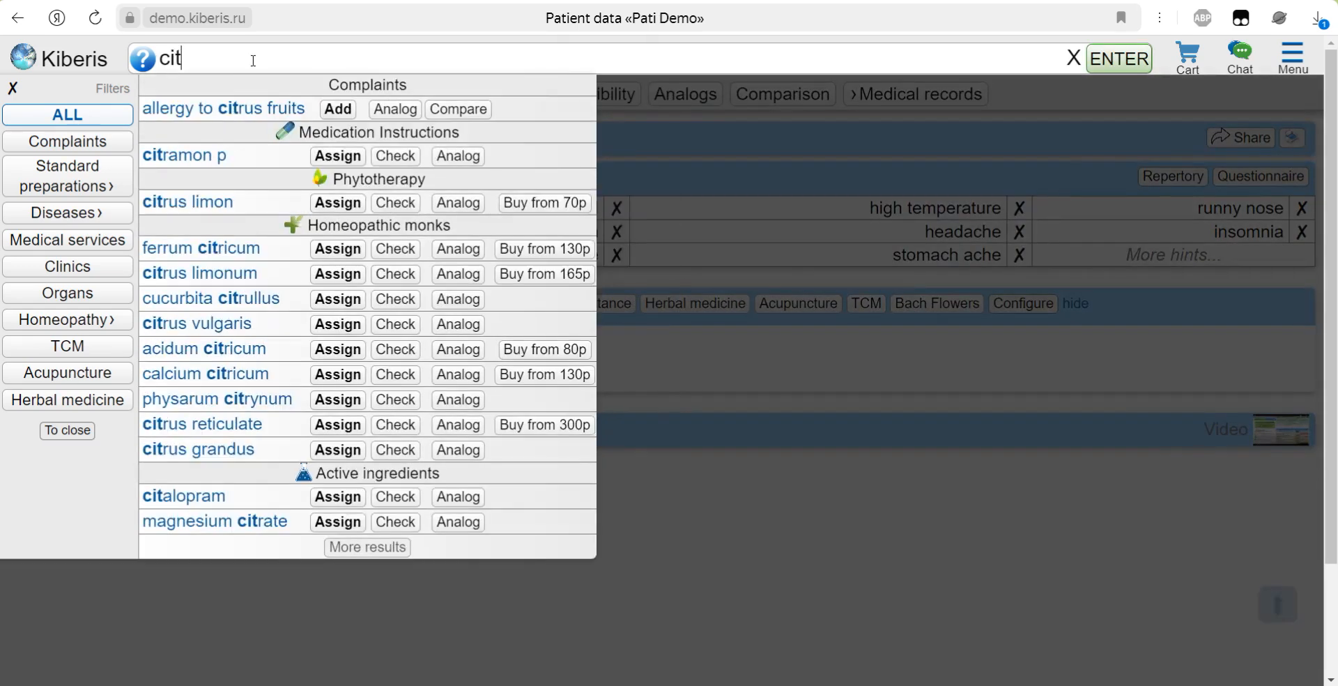
pyautogui.press('BackSpace')
pyautogui.press('BackSpace')
pyautogui.press('BackSpace')
pyautogui.press('BackSpace')
pyautogui.press('BackSpace')
pyautogui.write('ga')
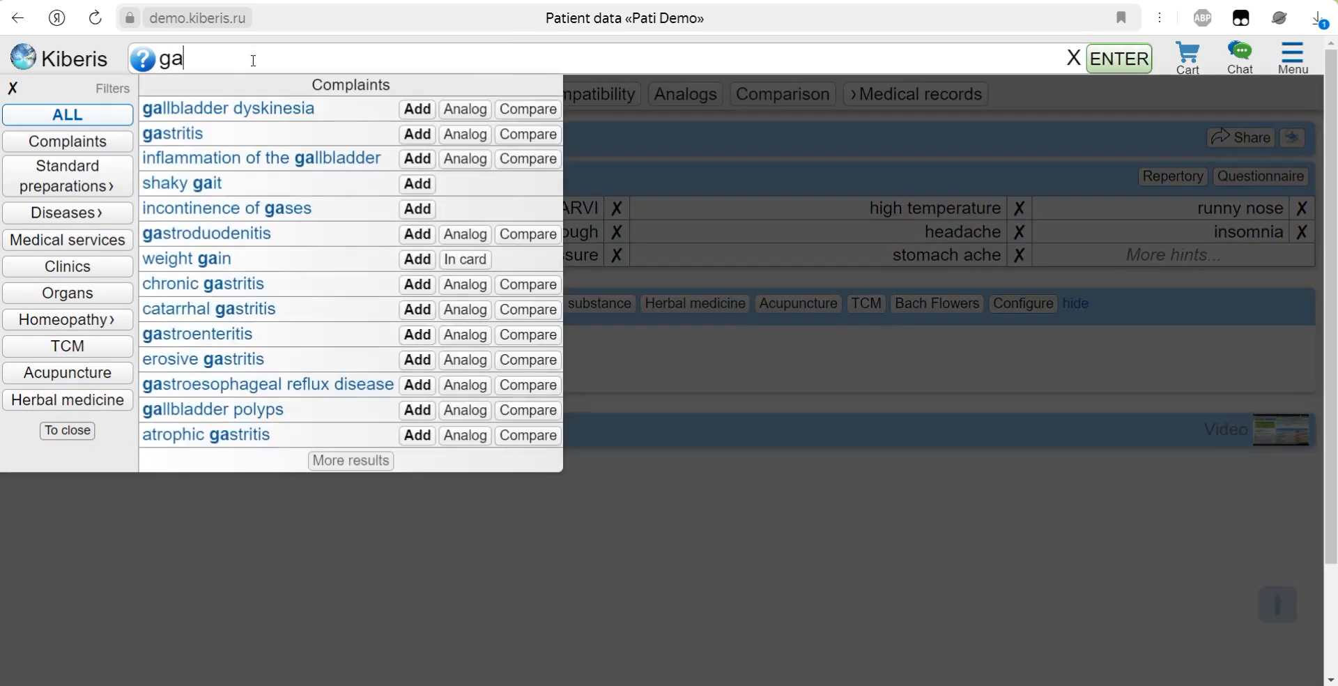
pyautogui.write('str')
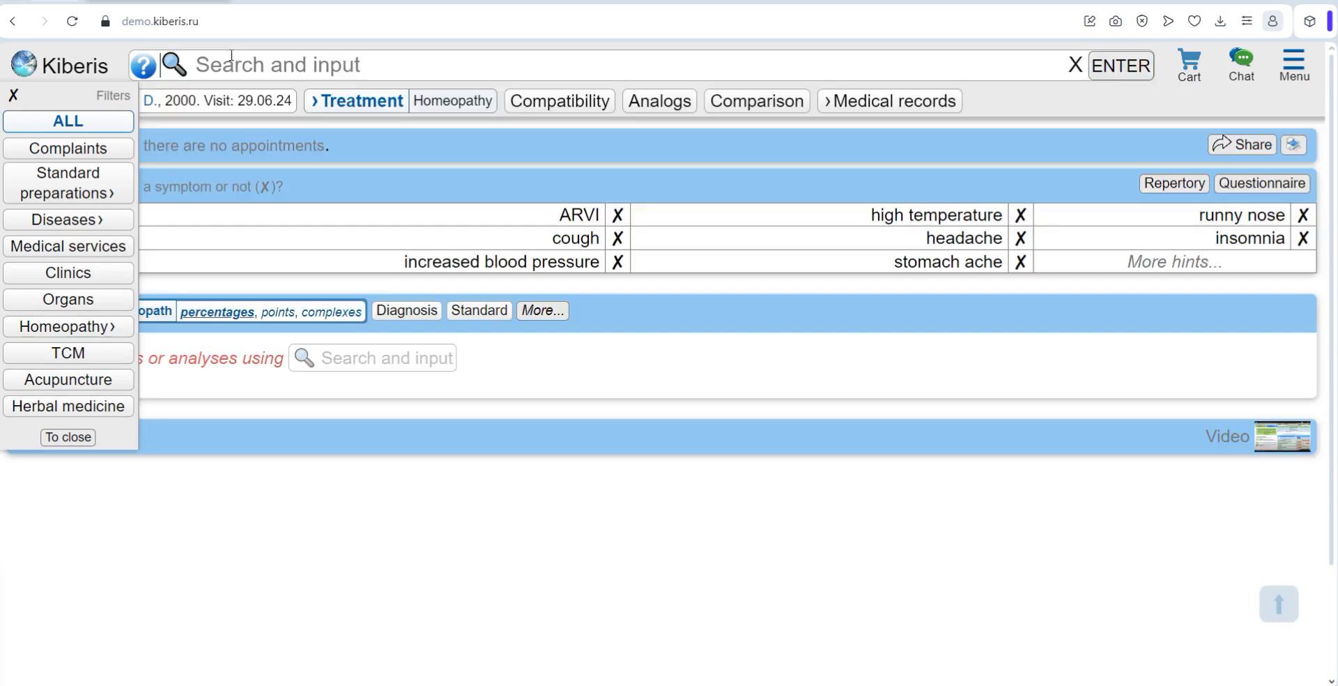
# Step: Search for "blo" and limit the suggestions to medical services
pyautogui.write('blood')
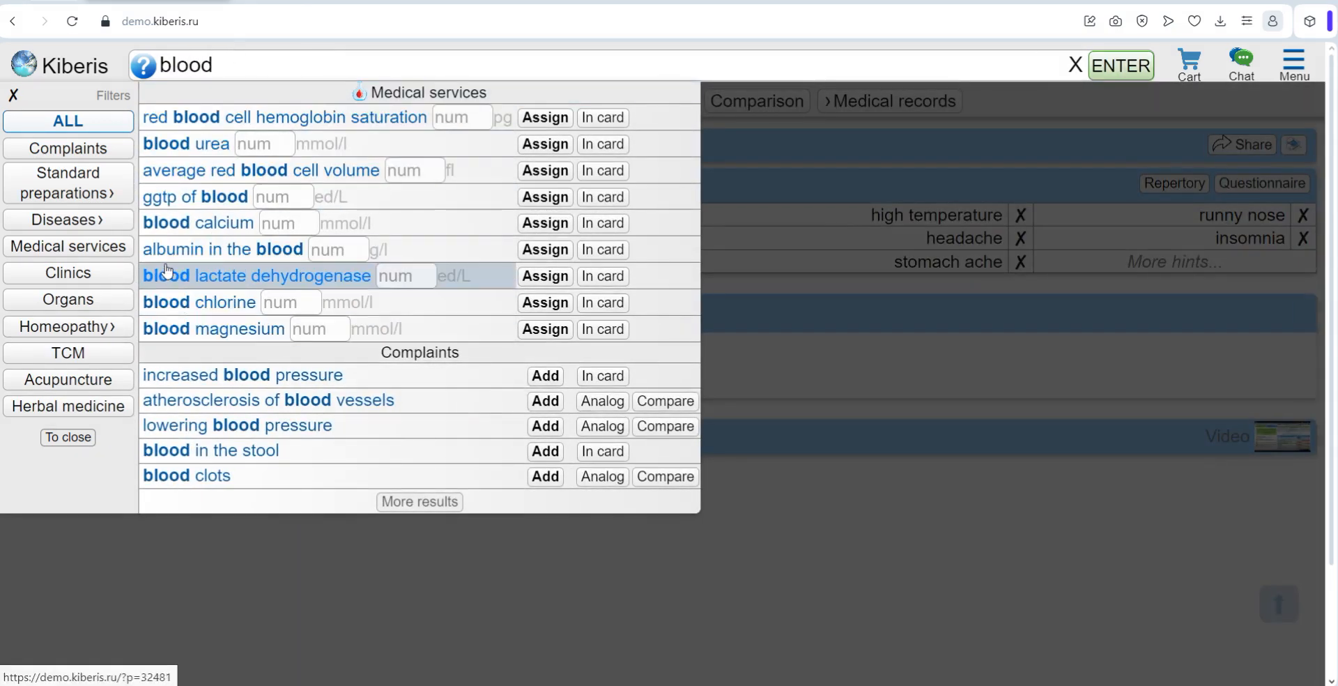
pyautogui.press('BackSpace')
pyautogui.press('BackSpace')
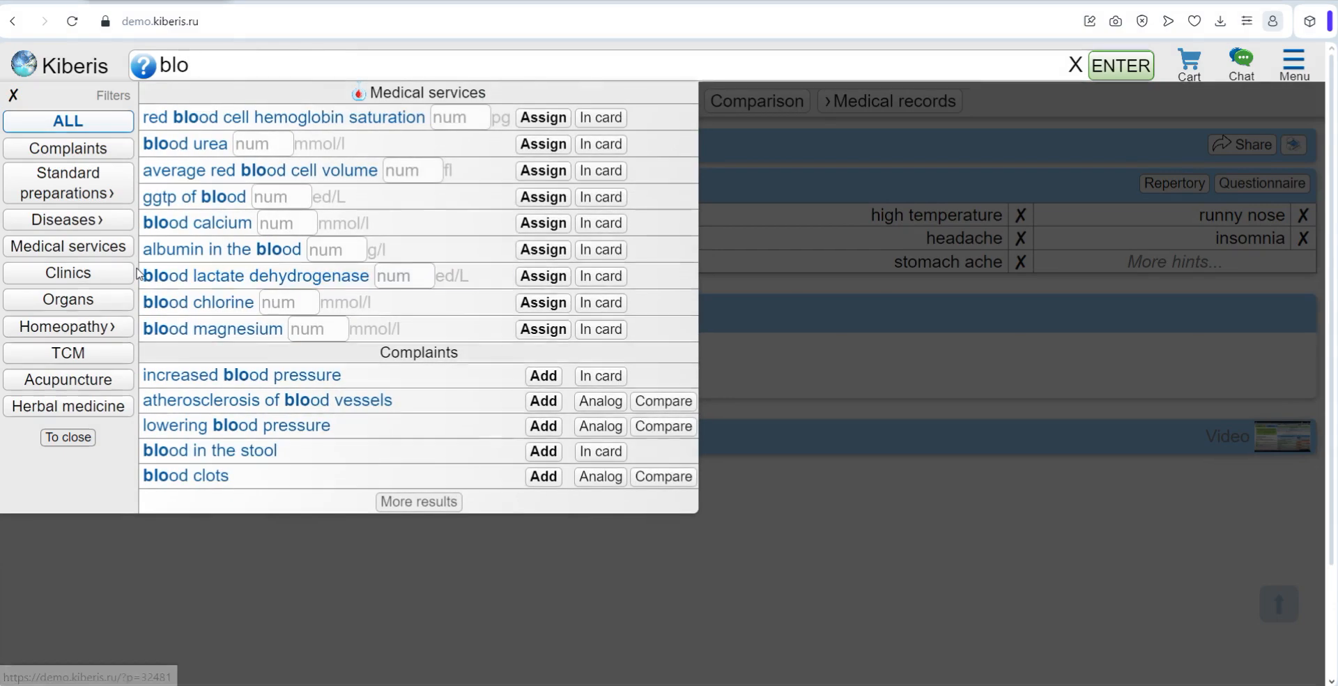
pyautogui.click(73, 248)
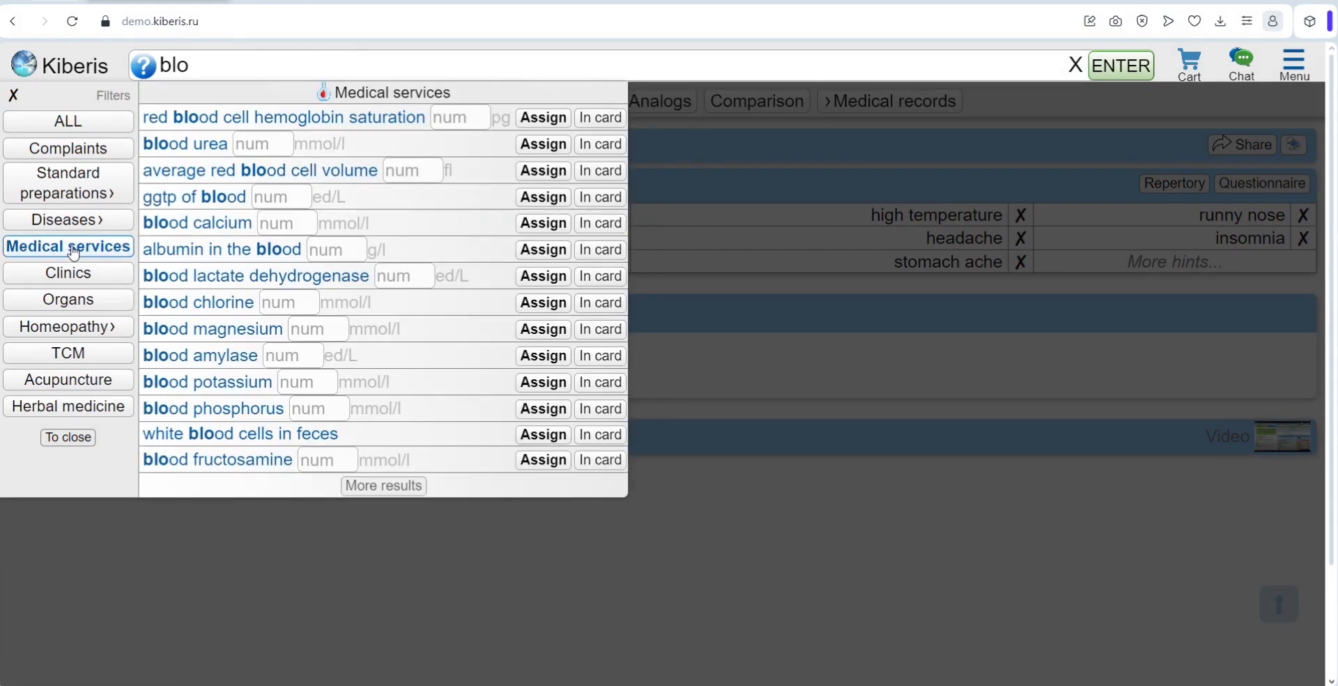
# Step: Search for "sulph", open the Sulphur remedy page and look through its description
pyautogui.press('BackSpace')
pyautogui.press('BackSpace')
pyautogui.press('BackSpace')
pyautogui.write('sulph')
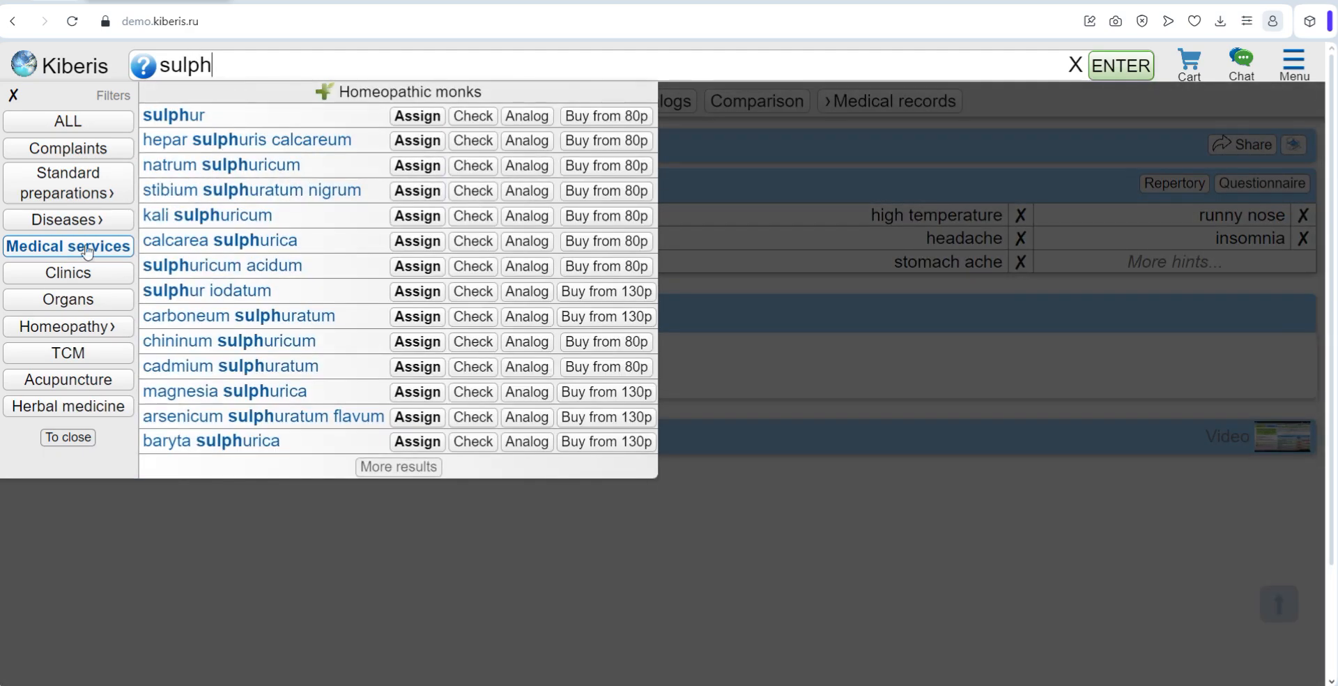
pyautogui.click(187, 112)
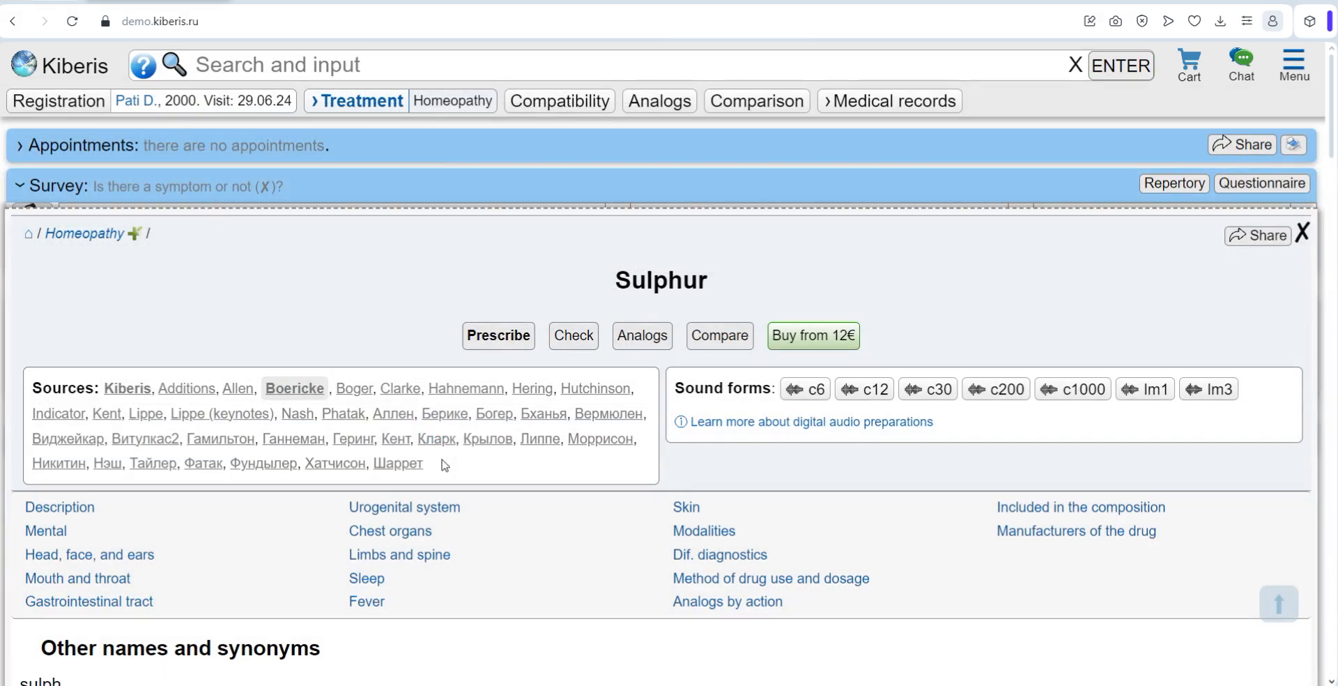
pyautogui.scroll(-20, 445, 465)
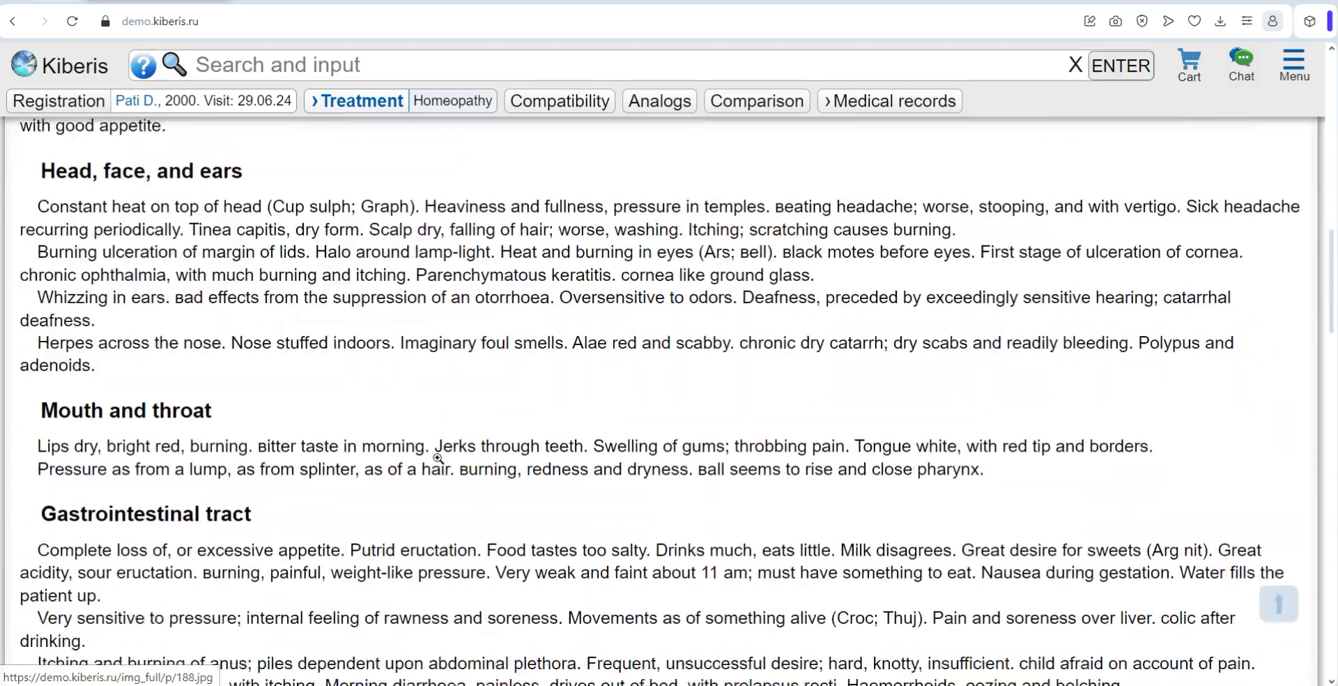
pyautogui.scroll(-5, 438, 457)
pyautogui.scroll(20, 438, 457)
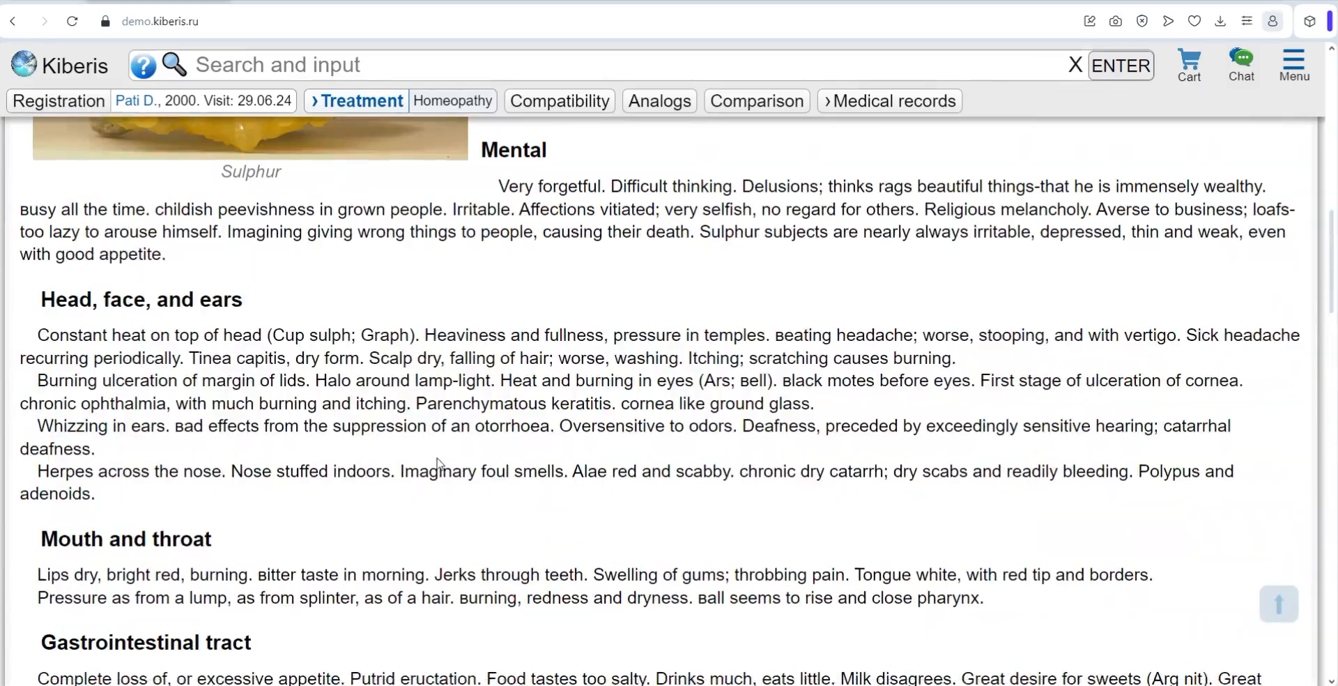
pyautogui.scroll(5, 435, 460)
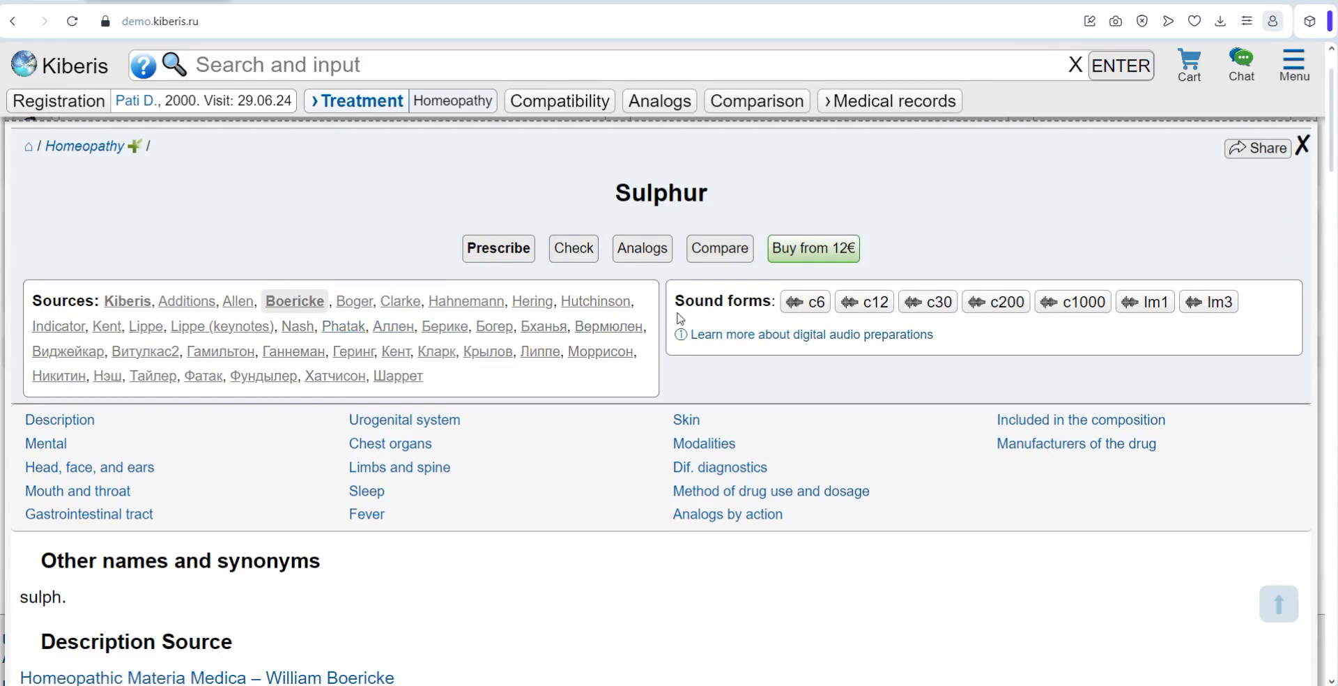
# Step: Bring up the blood test form containing hemoglobin with the search command "open hemoglobin"
pyautogui.click(280, 65)
pyautogui.write('op')
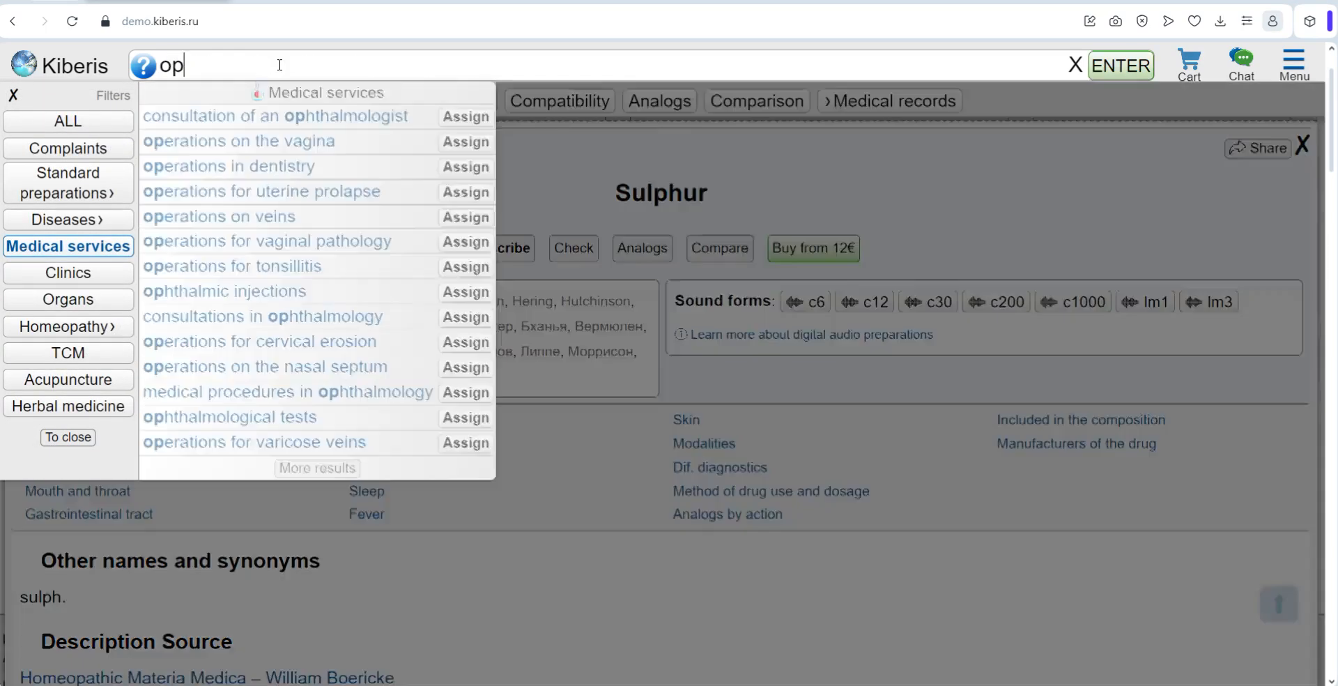
pyautogui.write('en hemoglobin')
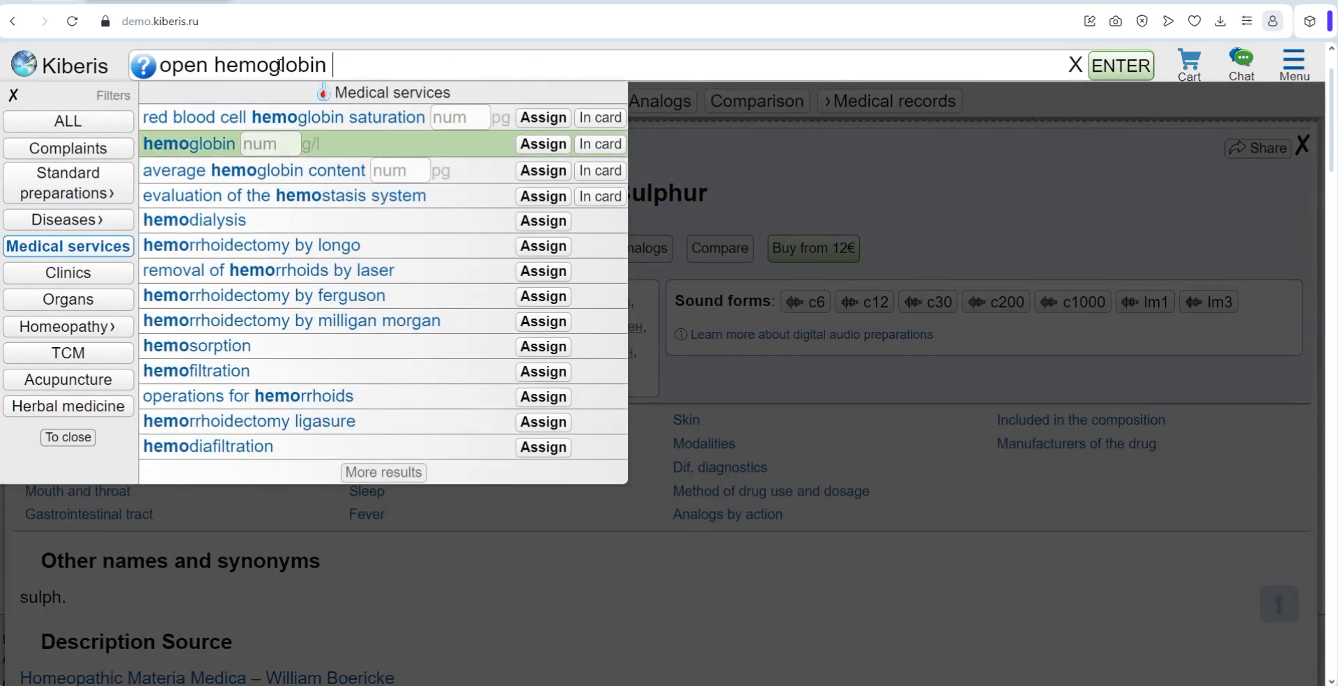
pyautogui.press('Return')
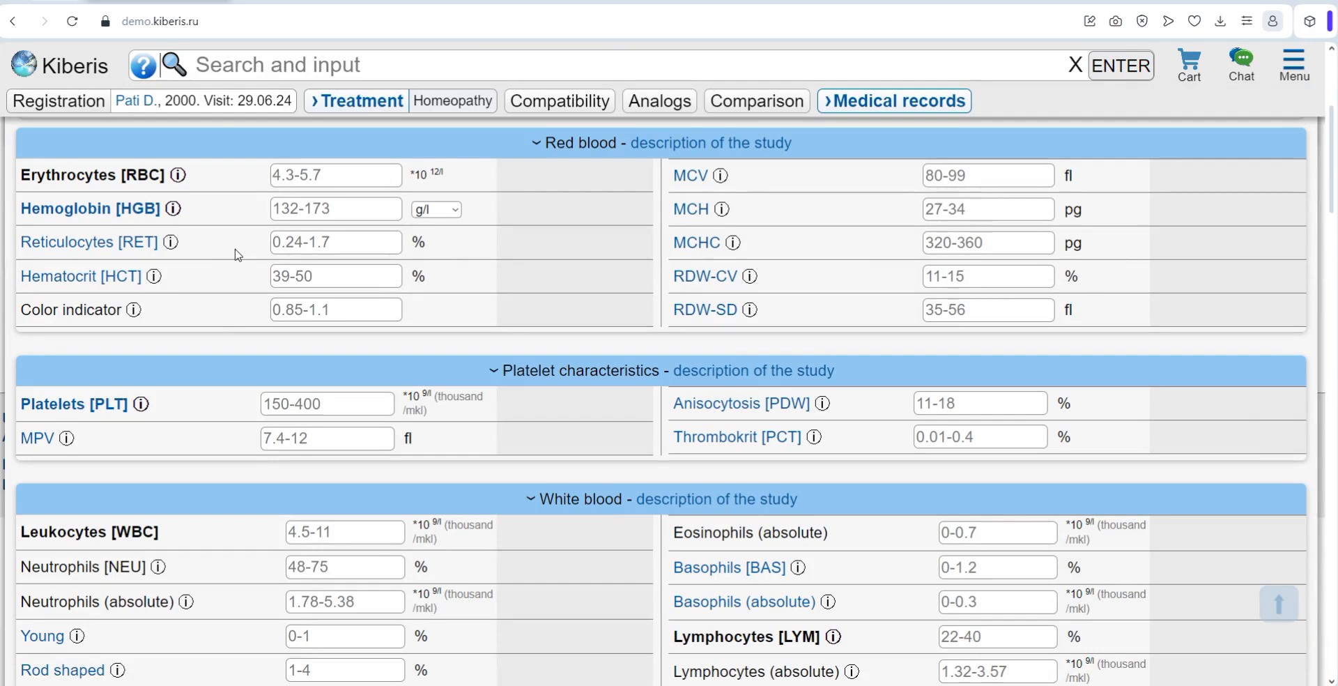
# Step: View the site's main menu, highlight the examples of control commands, and close the menu
pyautogui.click(1295, 67)
pyautogui.moveTo(709, 462); pyautogui.dragTo(183, 362)
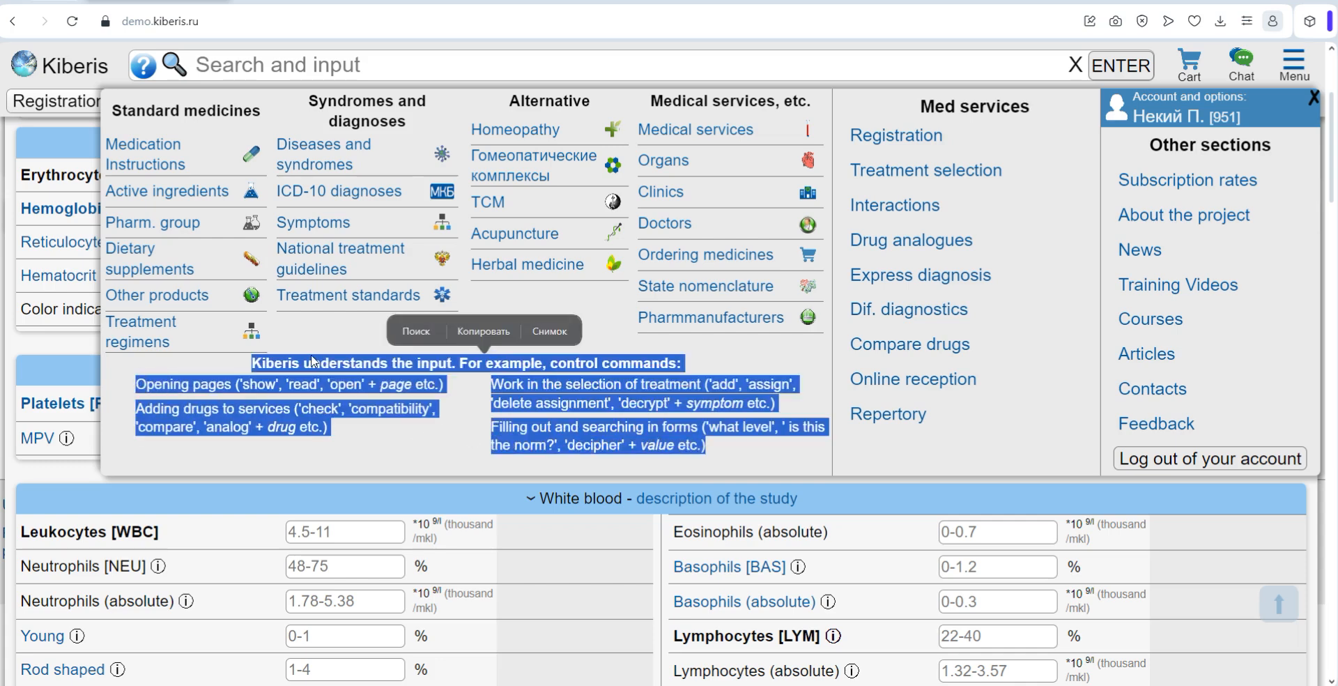
pyautogui.click(313, 356)
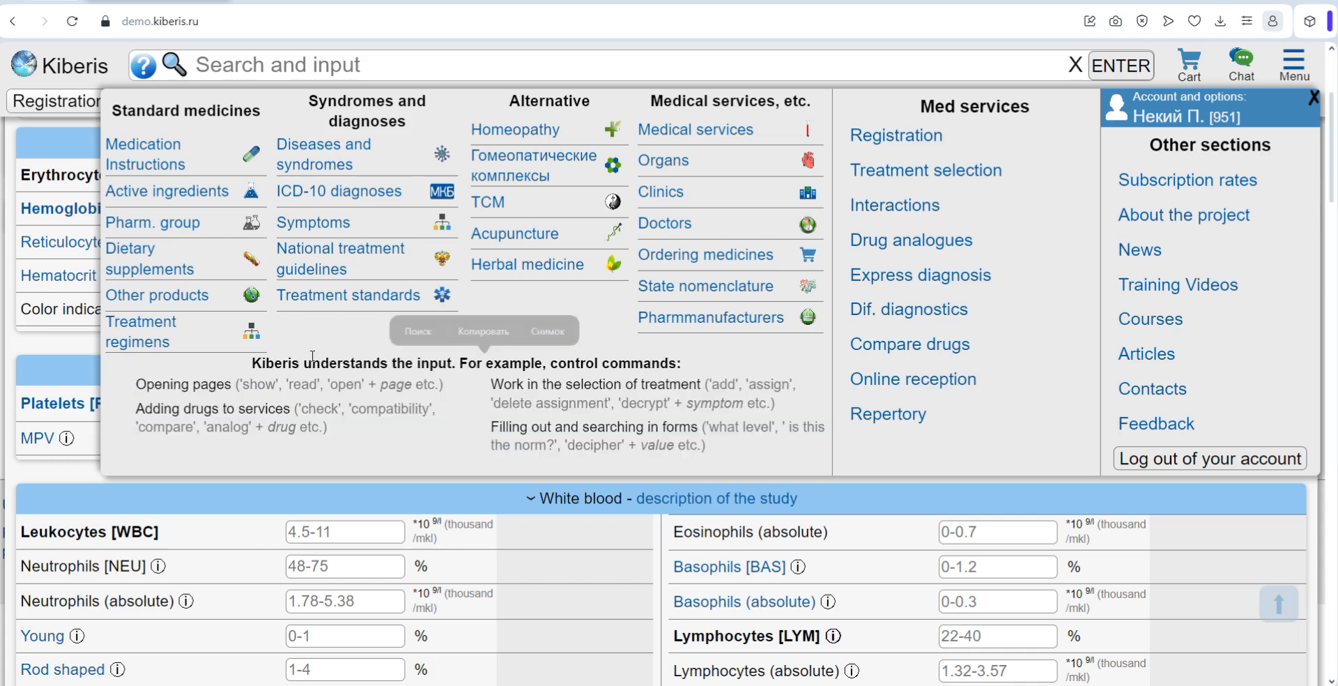
pyautogui.click(1315, 99)
# Step: Add the complaint "head pain" to the patient's symptoms for treatment selection
pyautogui.click(329, 71)
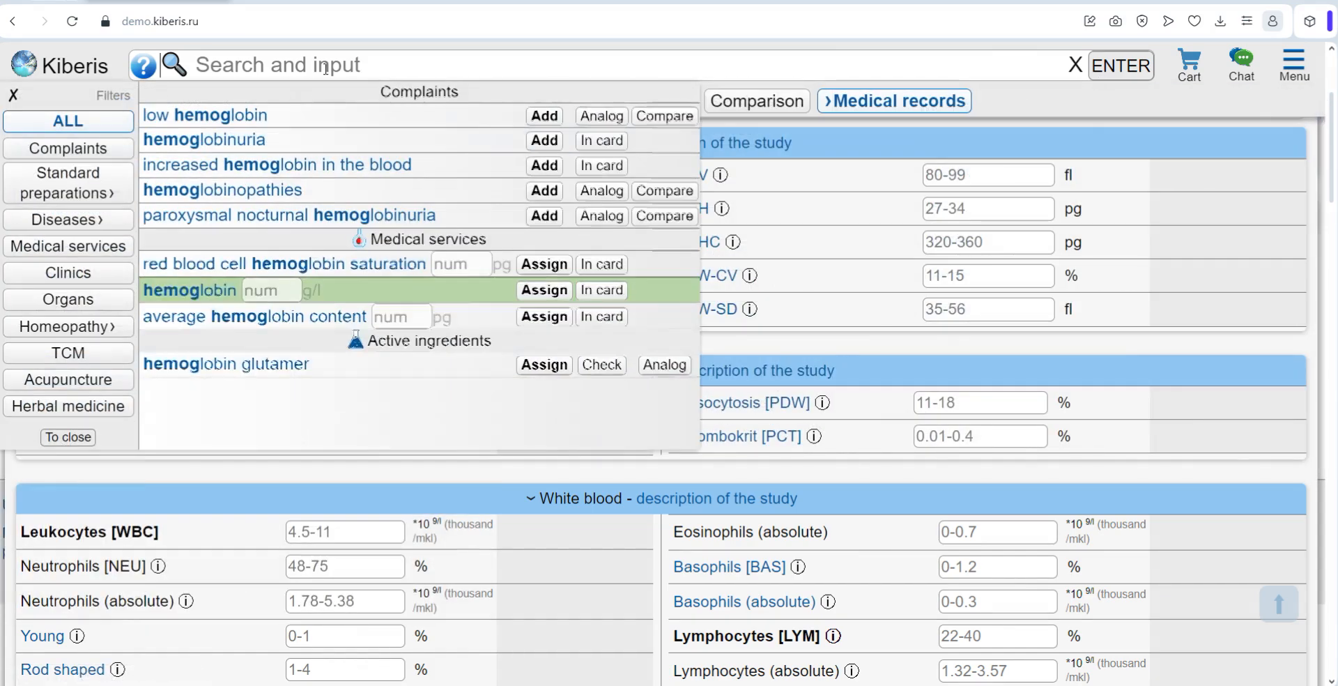
pyautogui.write('head pain')
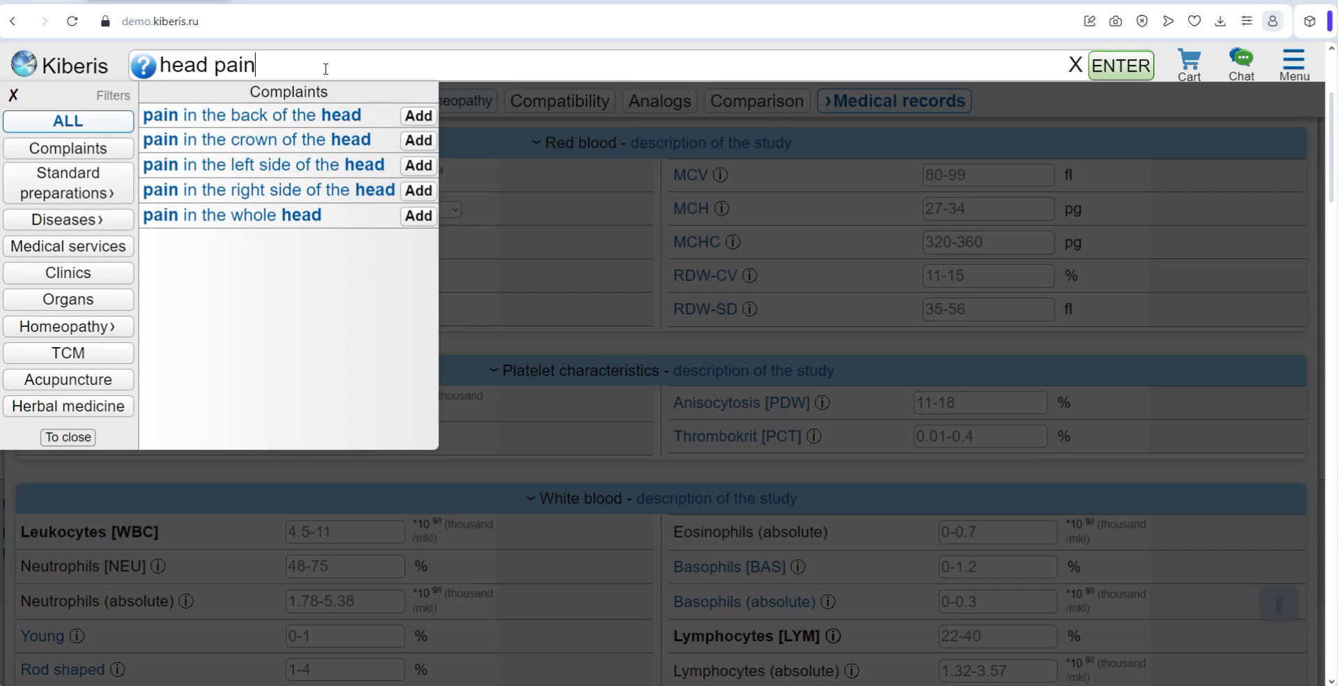
pyautogui.press('Return')
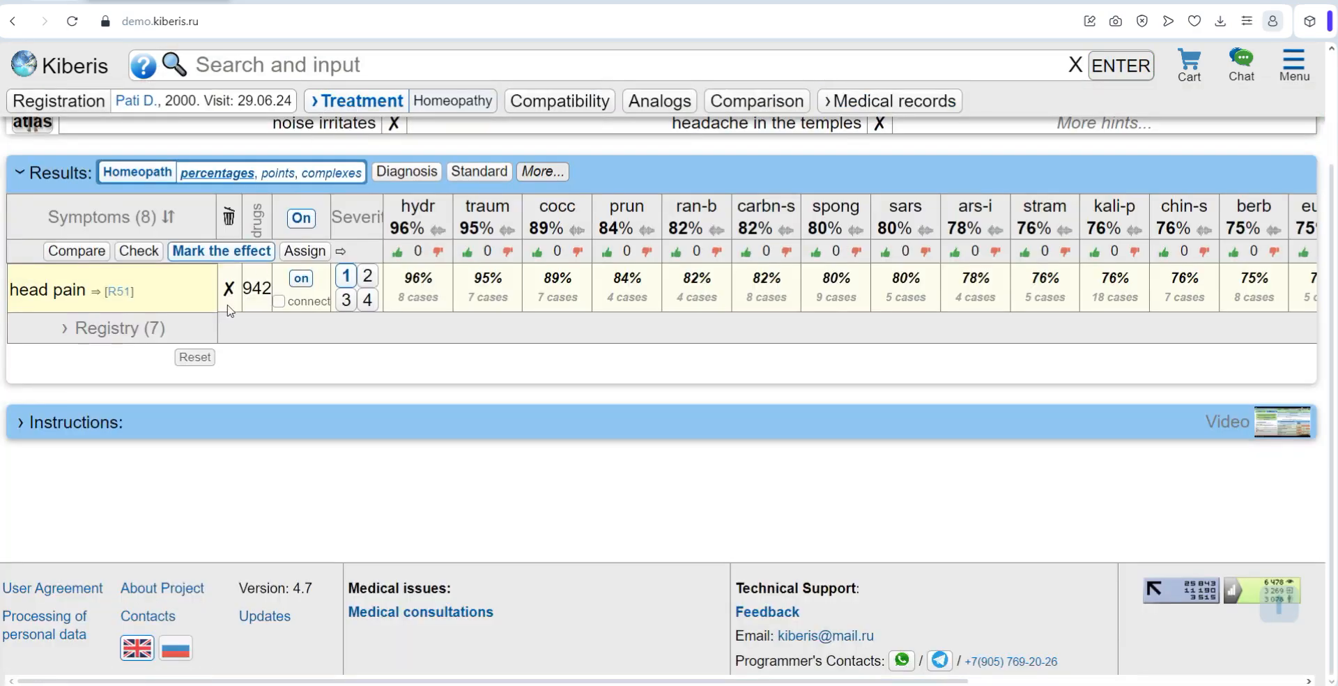
# Step: Search for "temperat" and add a body temperature of 37 to the patient's symptoms
pyautogui.click(222, 66)
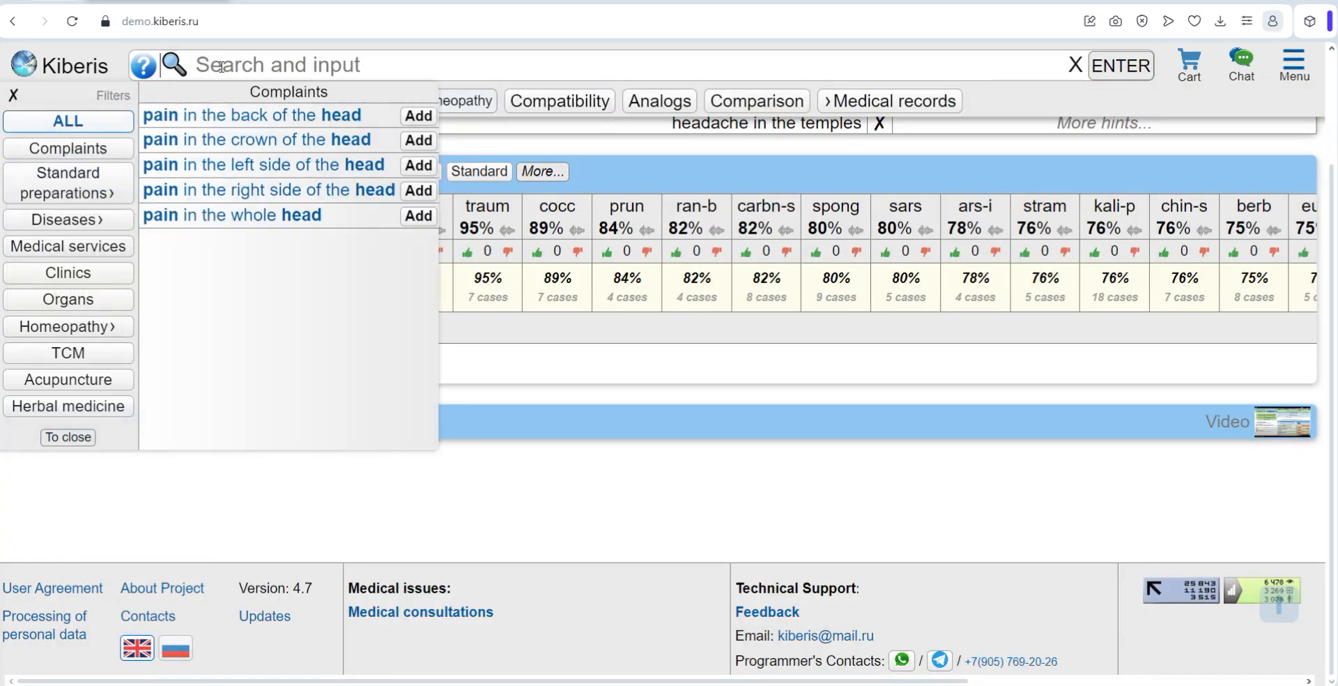
pyautogui.write('temperat')
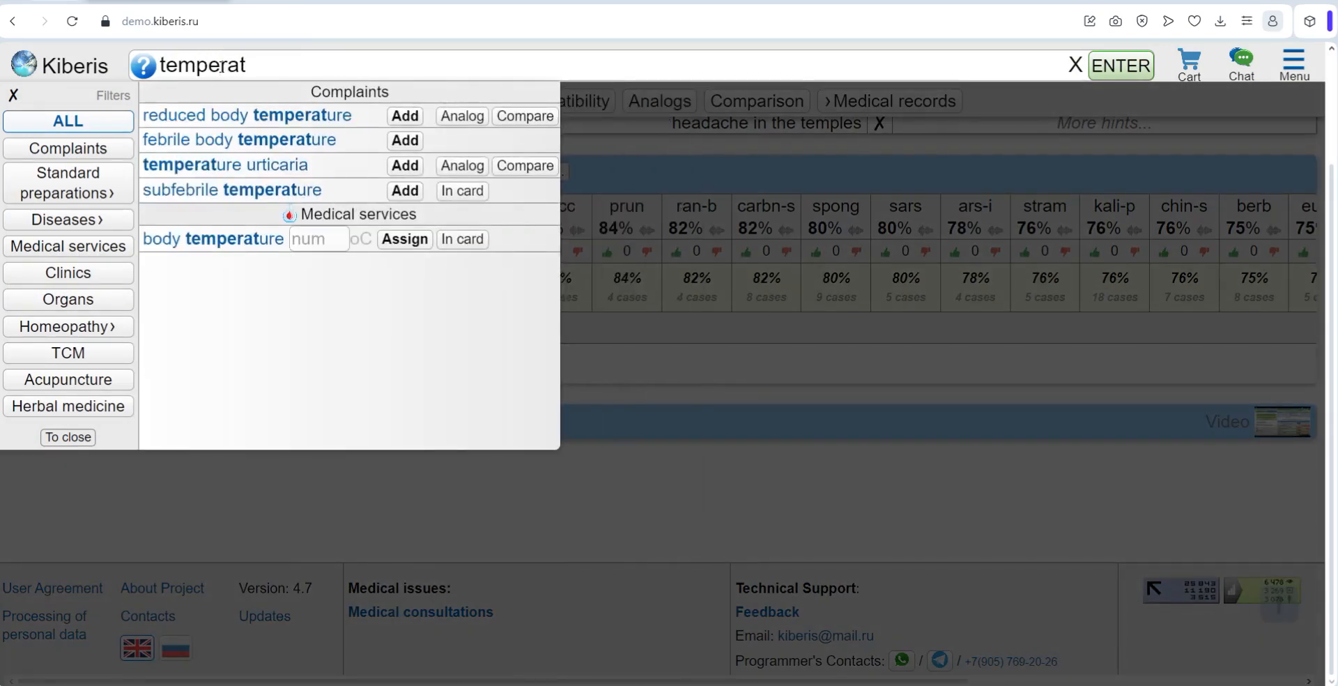
pyautogui.click(301, 239)
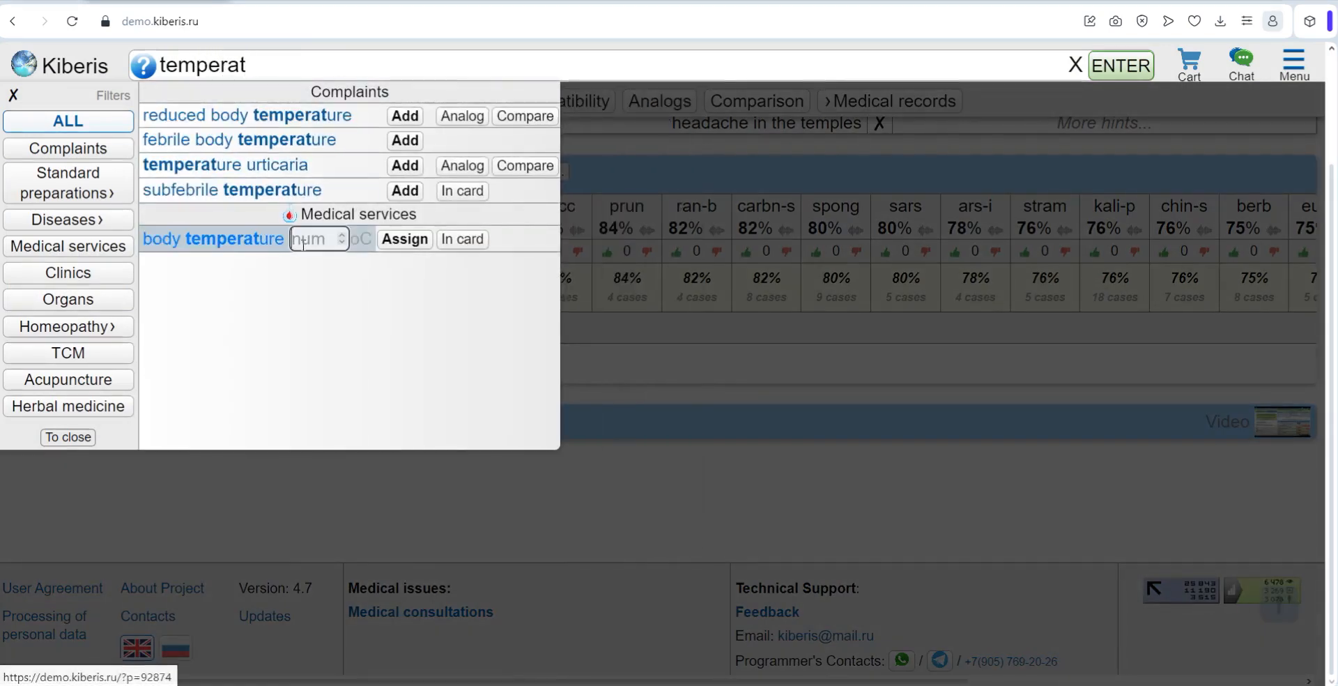
pyautogui.write('37')
pyautogui.click(395, 239)
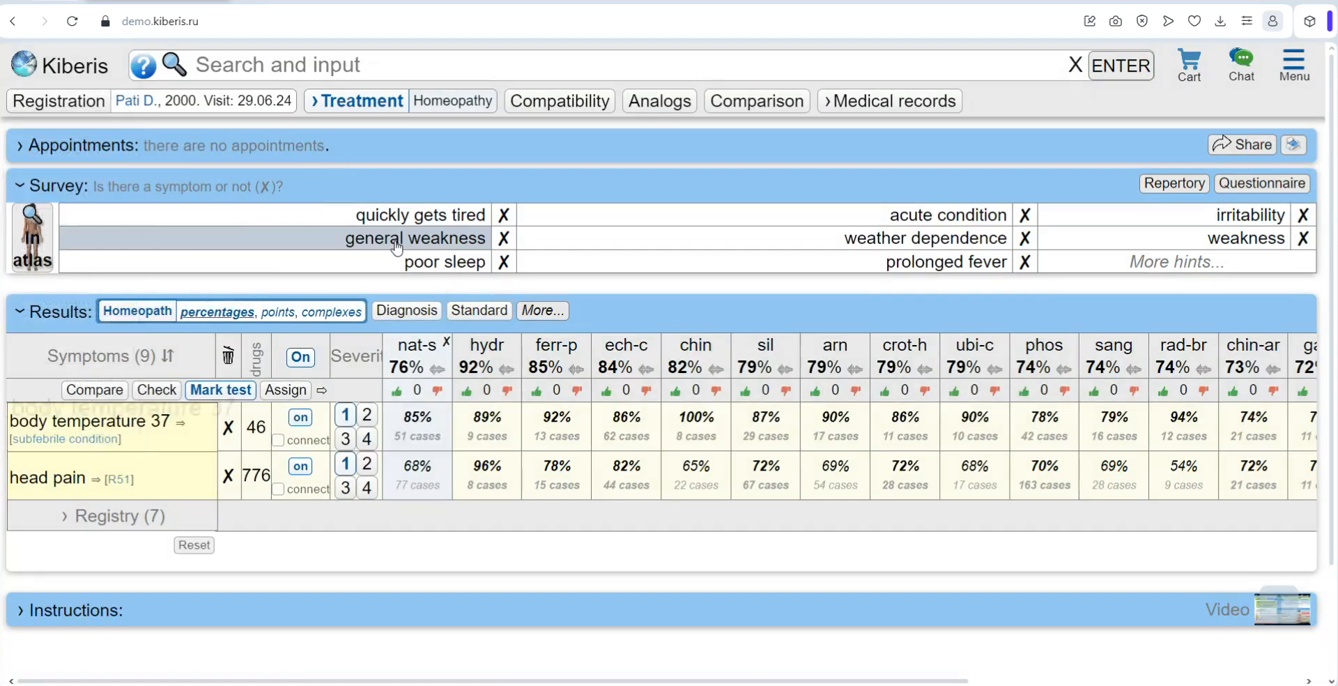
# Step: Enter "general weakness, leukocytes 20, erythrocytes 5" as a combined list of complaints and test values
pyautogui.click(224, 70)
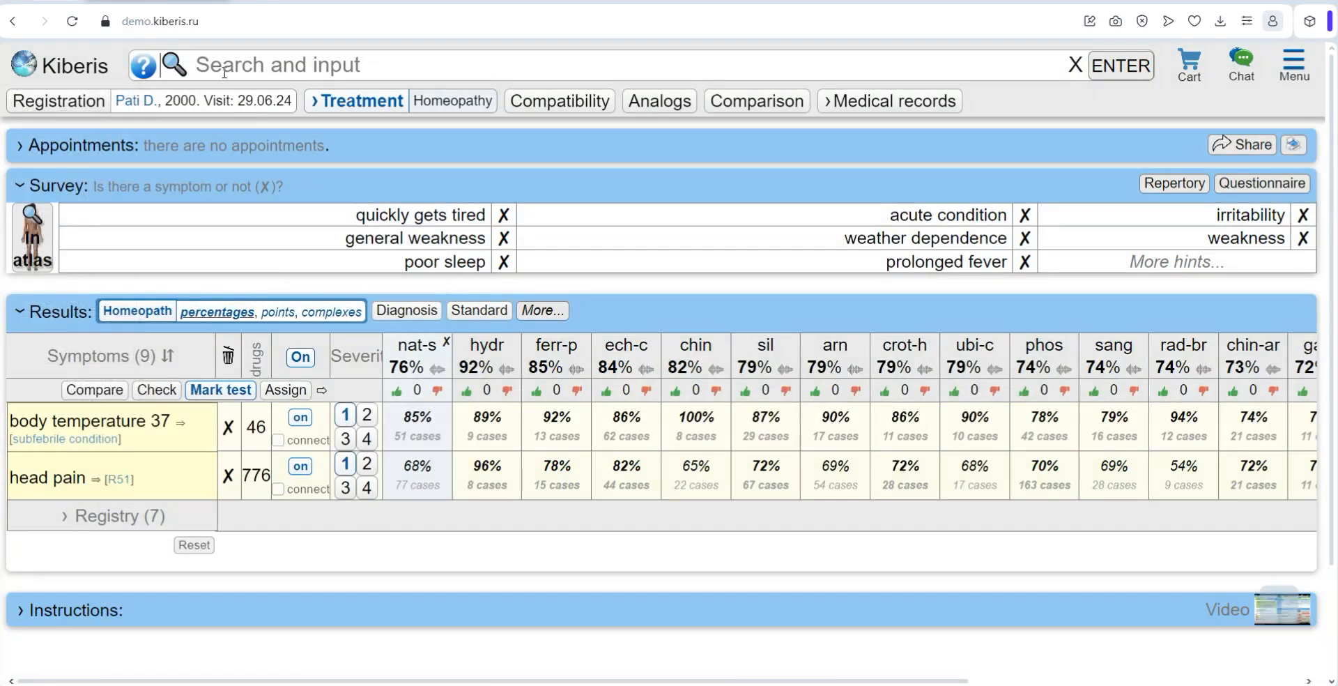
pyautogui.write('general weakness, leukocytes 20, erythrocytes 5')
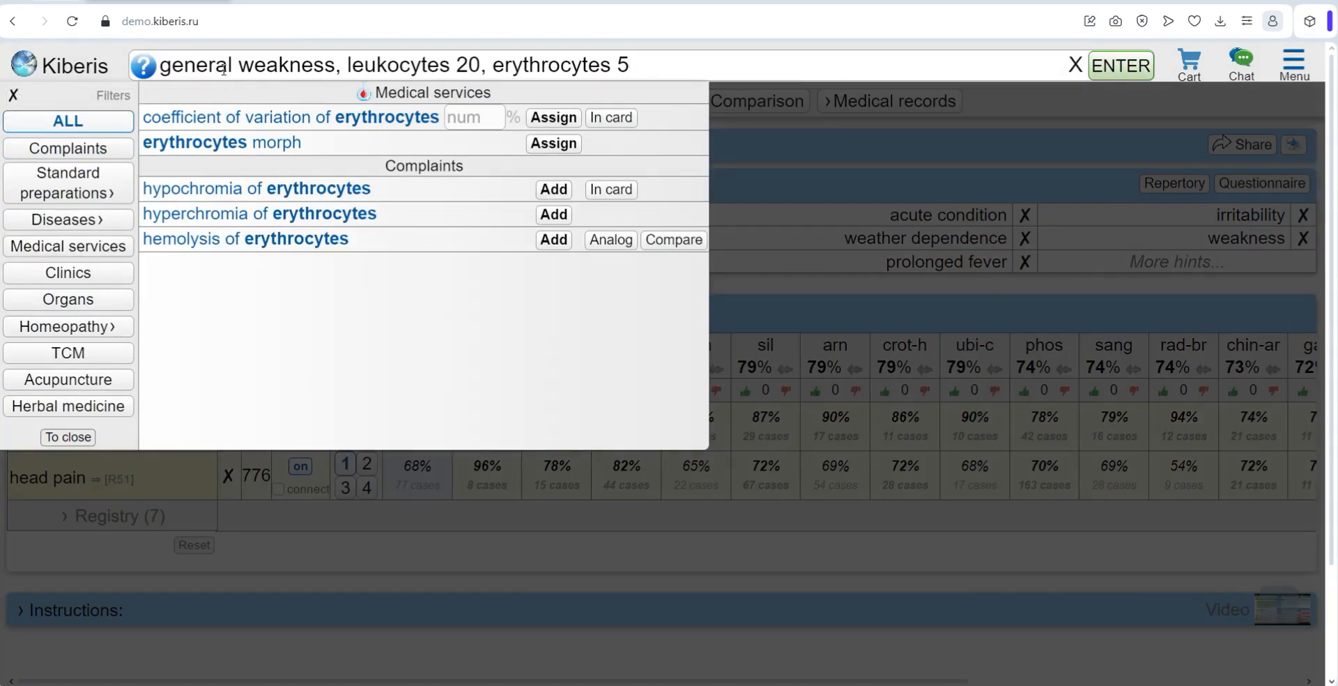
pyautogui.press('Return')
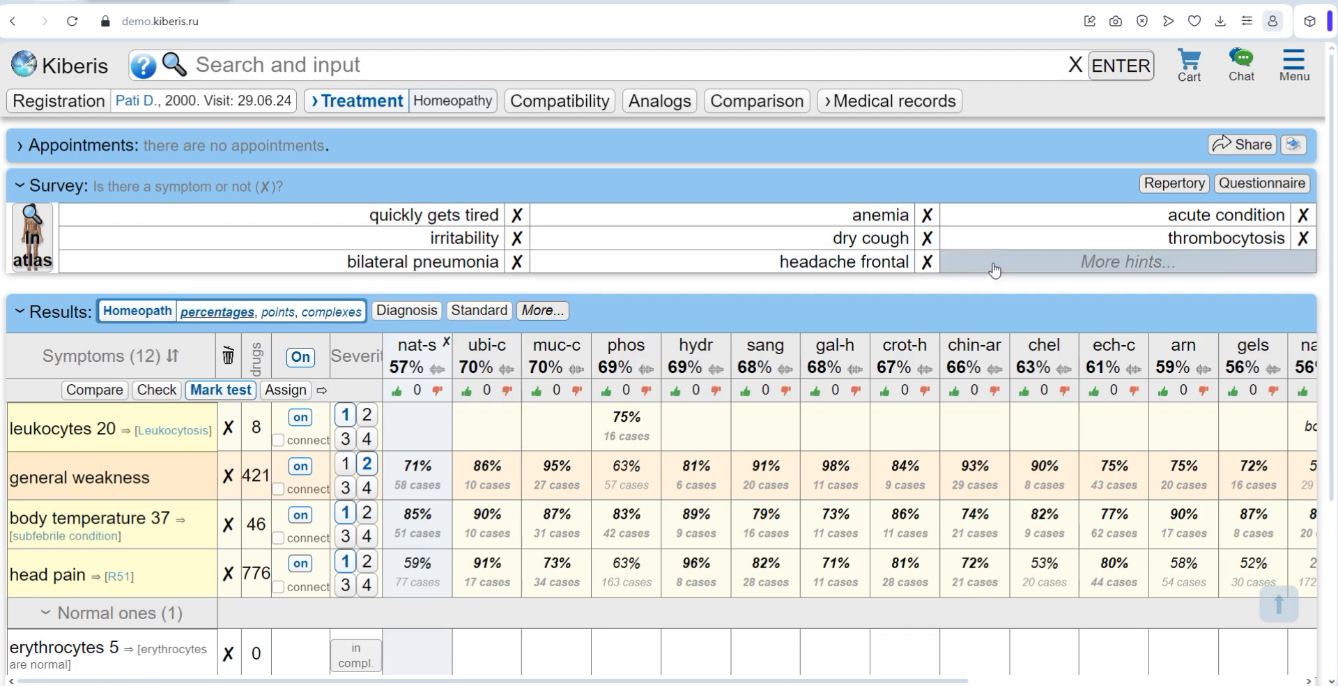
# Step: Add the suggested survey symptoms acute condition, chills, ARVI and headache frontal to the patient's symptoms
pyautogui.click(1096, 217)
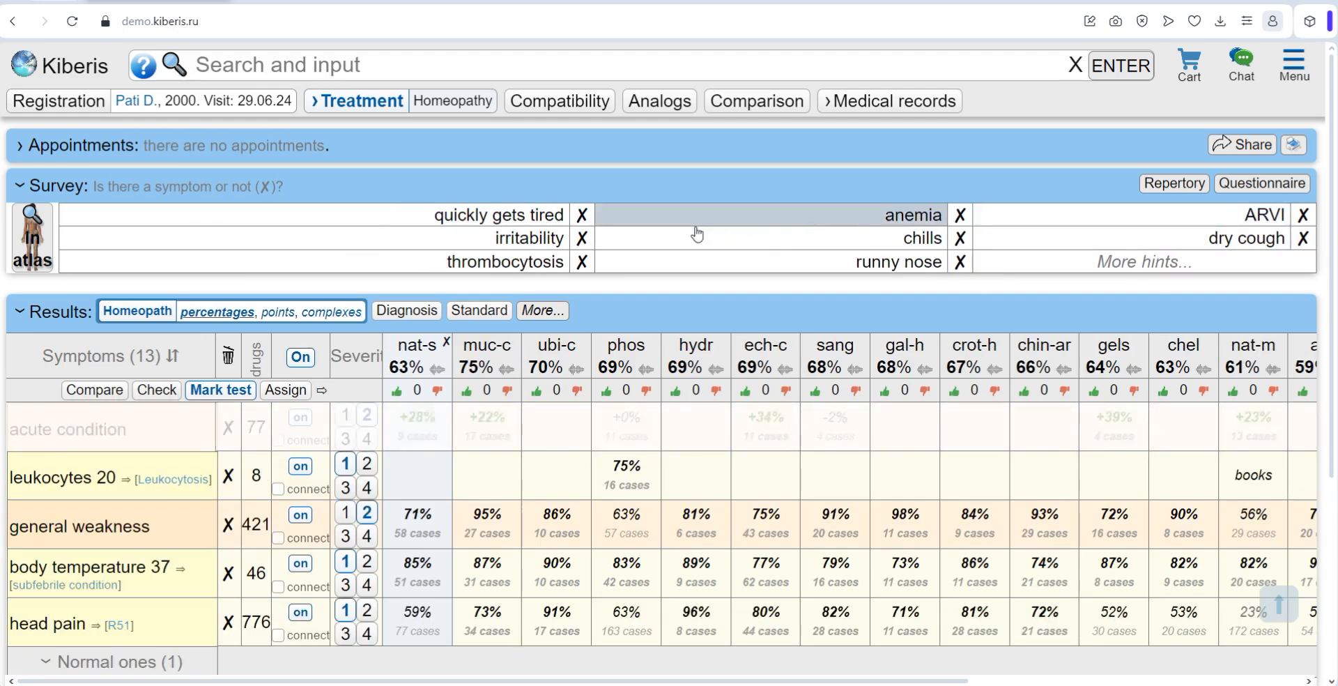
pyautogui.click(960, 223)
pyautogui.click(952, 239)
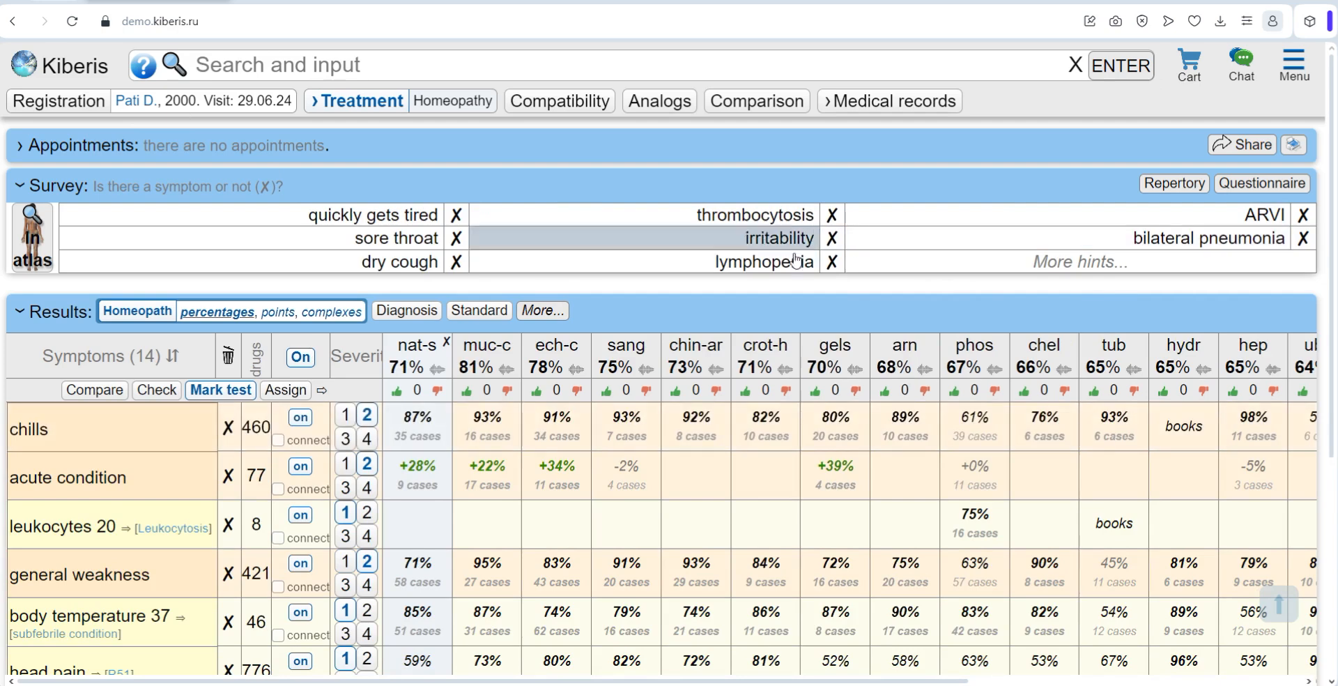
pyautogui.click(1264, 214)
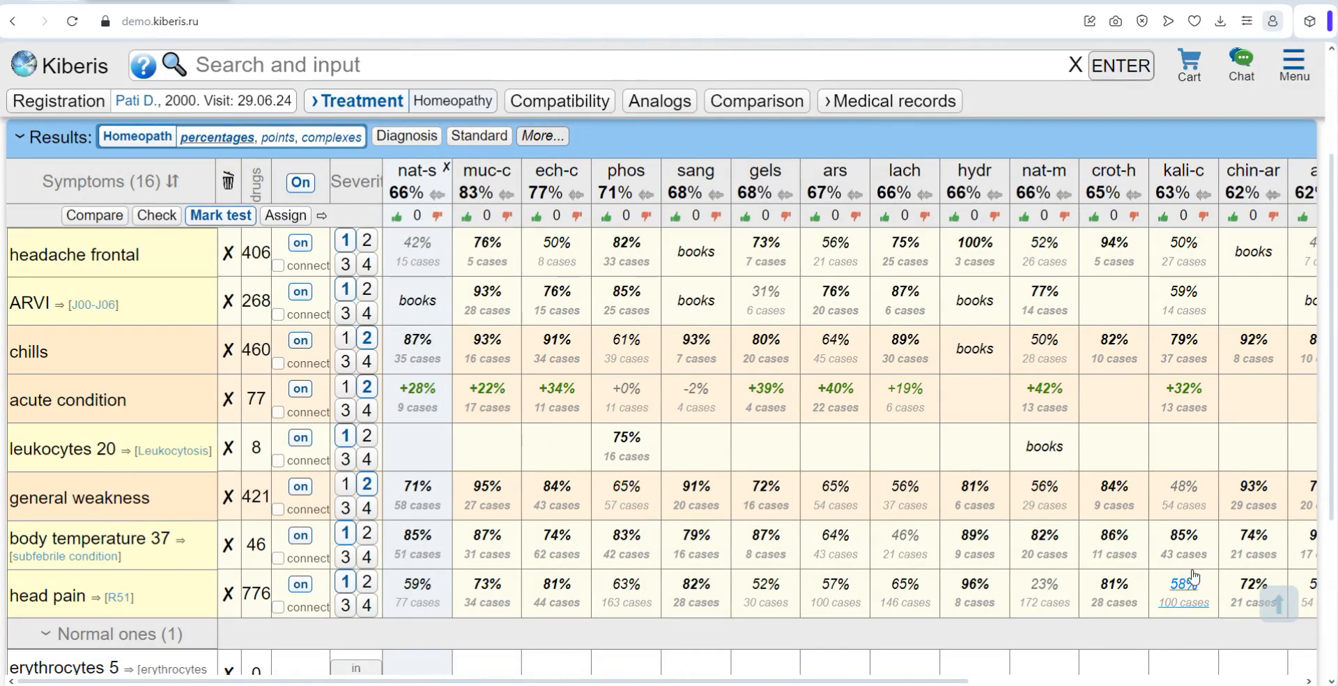
# Step: Expand and hide the additional result types, and look through the symptom table down to the normal values
pyautogui.scroll(1, 490, 304)
pyautogui.click(542, 223)
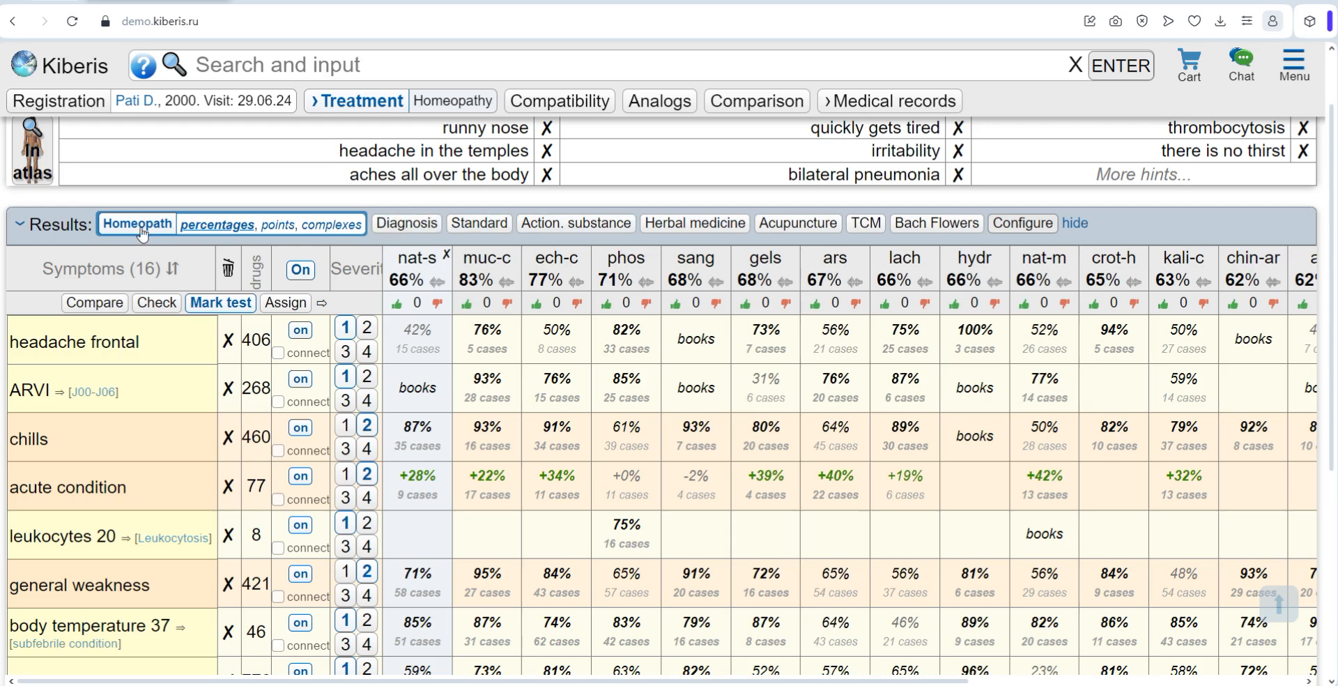
pyautogui.click(1075, 223)
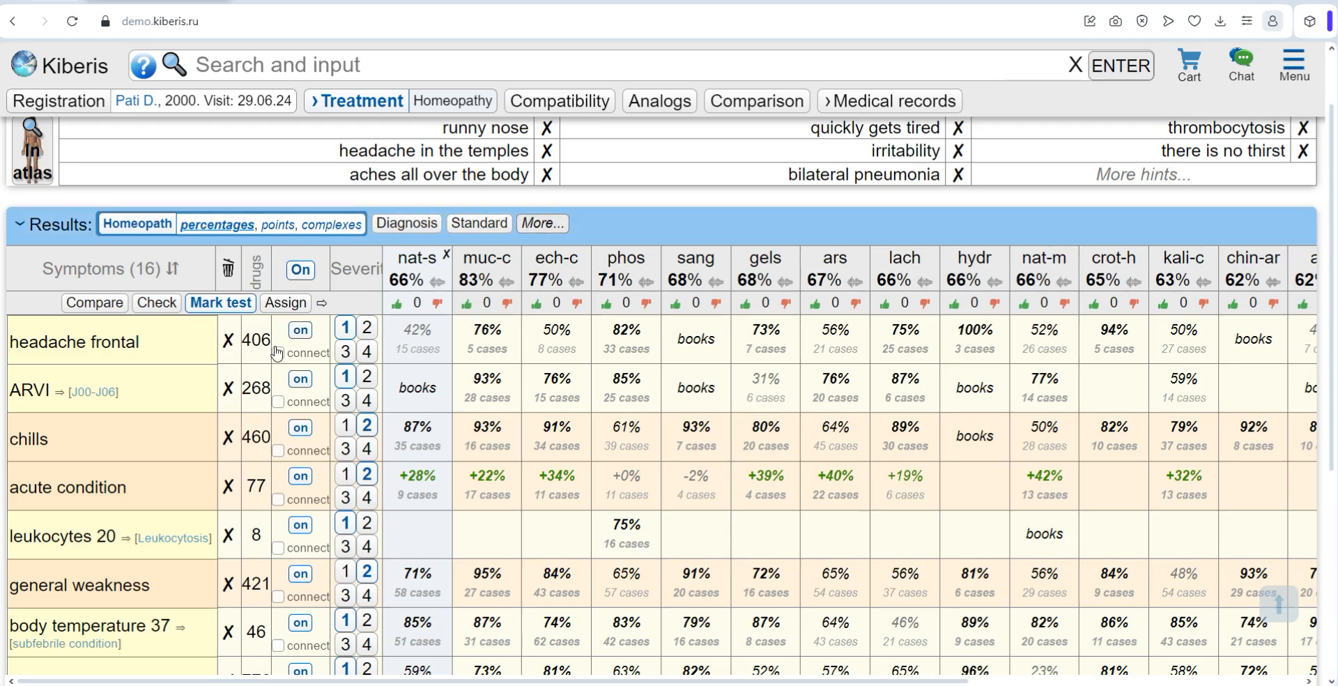
pyautogui.scroll(-2, 169, 550)
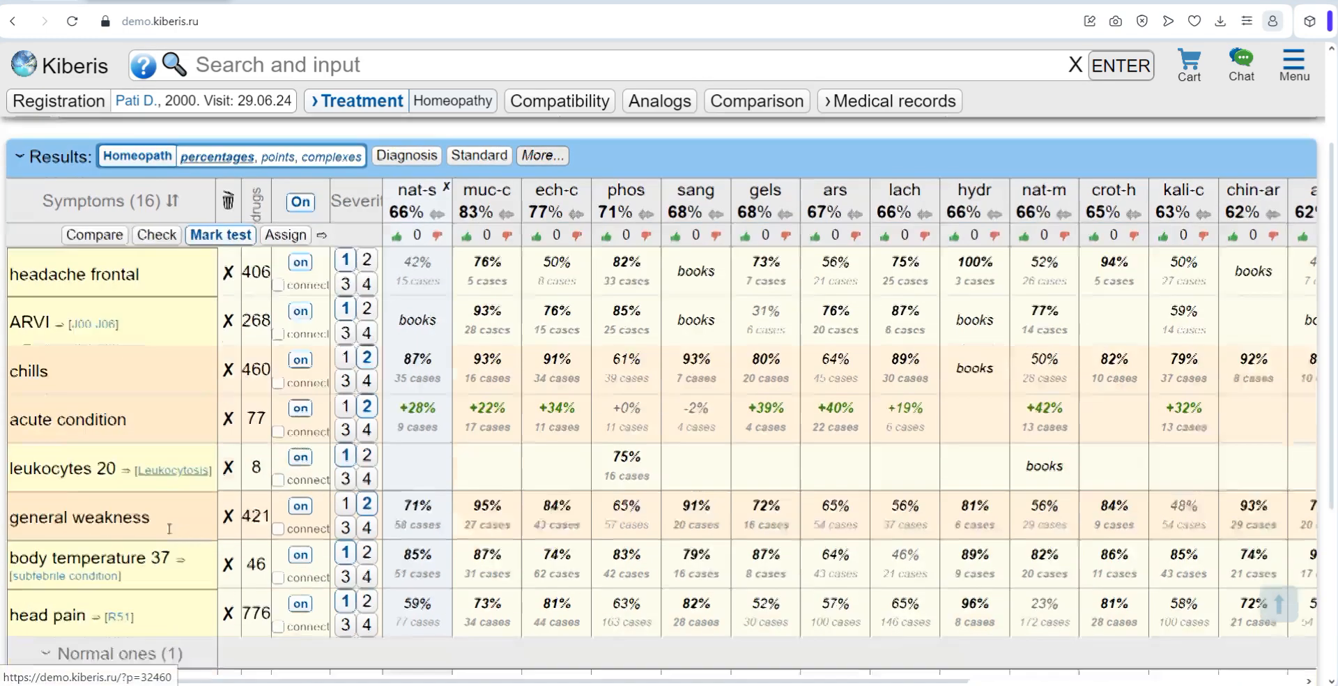
pyautogui.click(178, 459)
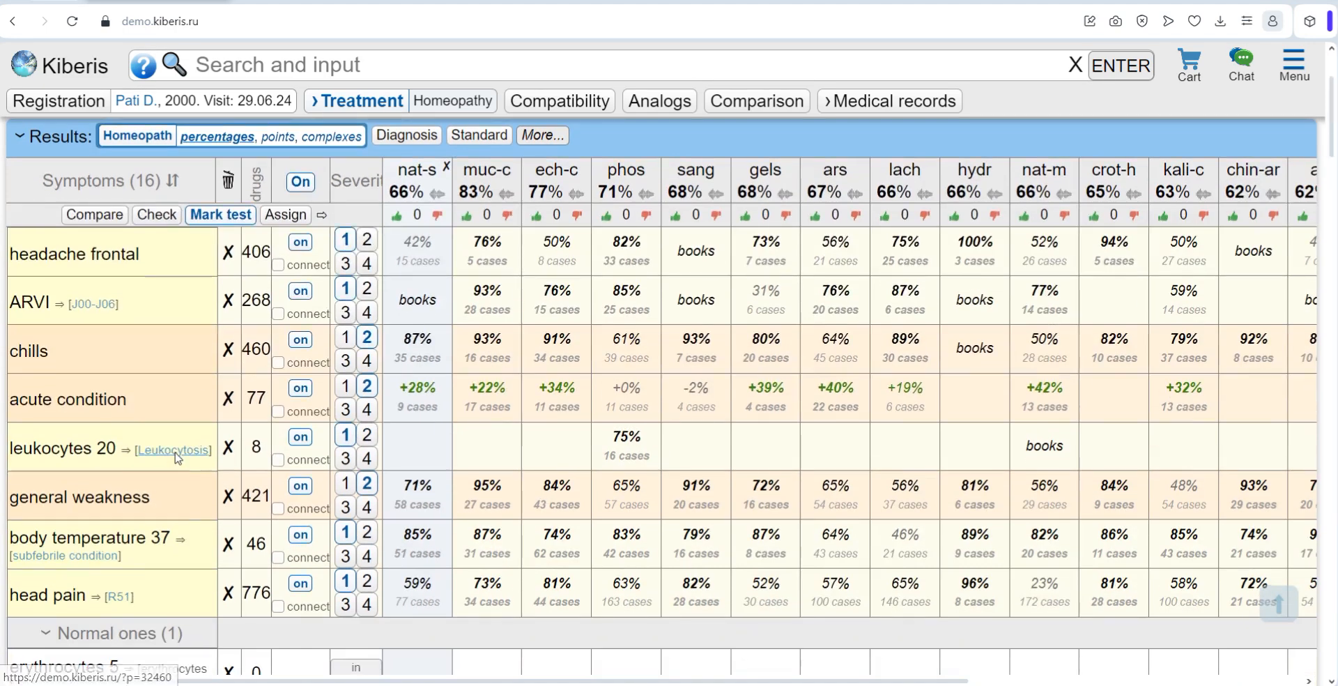
pyautogui.scroll(-1, 684, 322)
pyautogui.scroll(2, 681, 320)
pyautogui.click(663, 312)
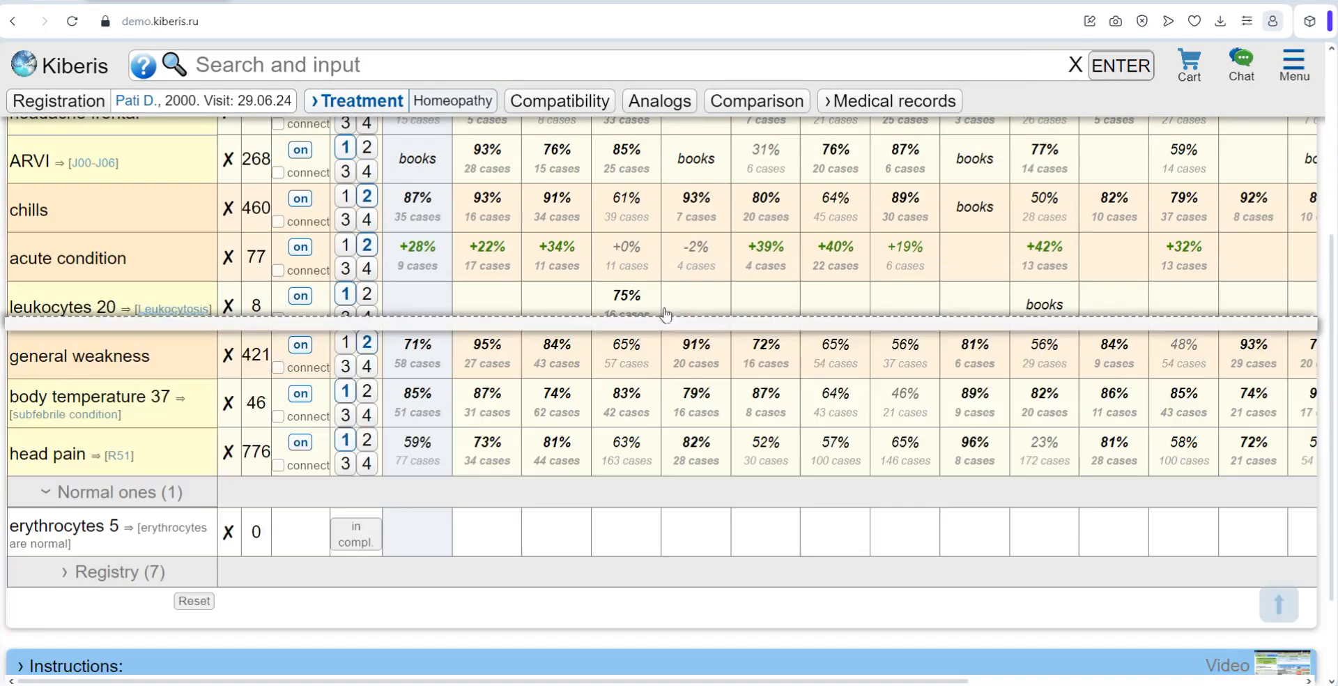
# Step: Remove the headache frontal symptom from the results table
pyautogui.scroll(2, 627, 312)
pyautogui.click(38, 328)
pyautogui.press('Escape')
pyautogui.click(229, 286)
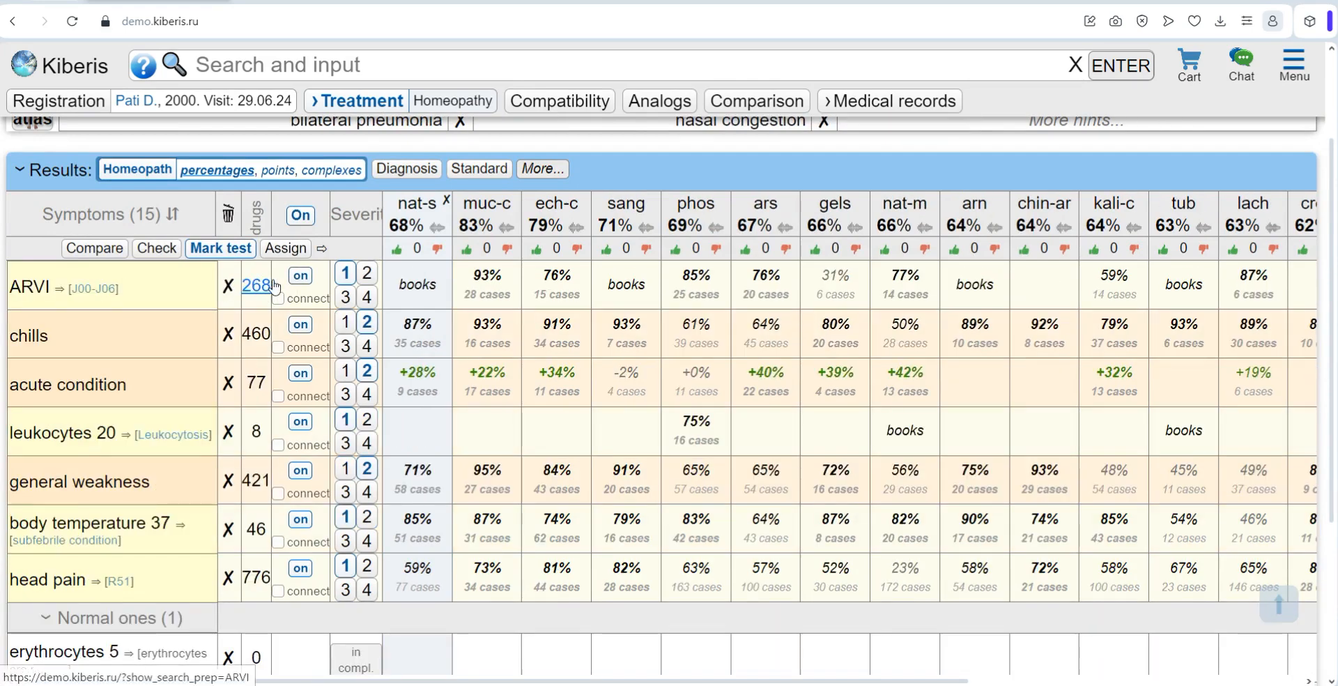
# Step: Switch the ARVI and chills symptoms off and back on, and try connecting them before clearing the connection
pyautogui.doubleClick(303, 276)
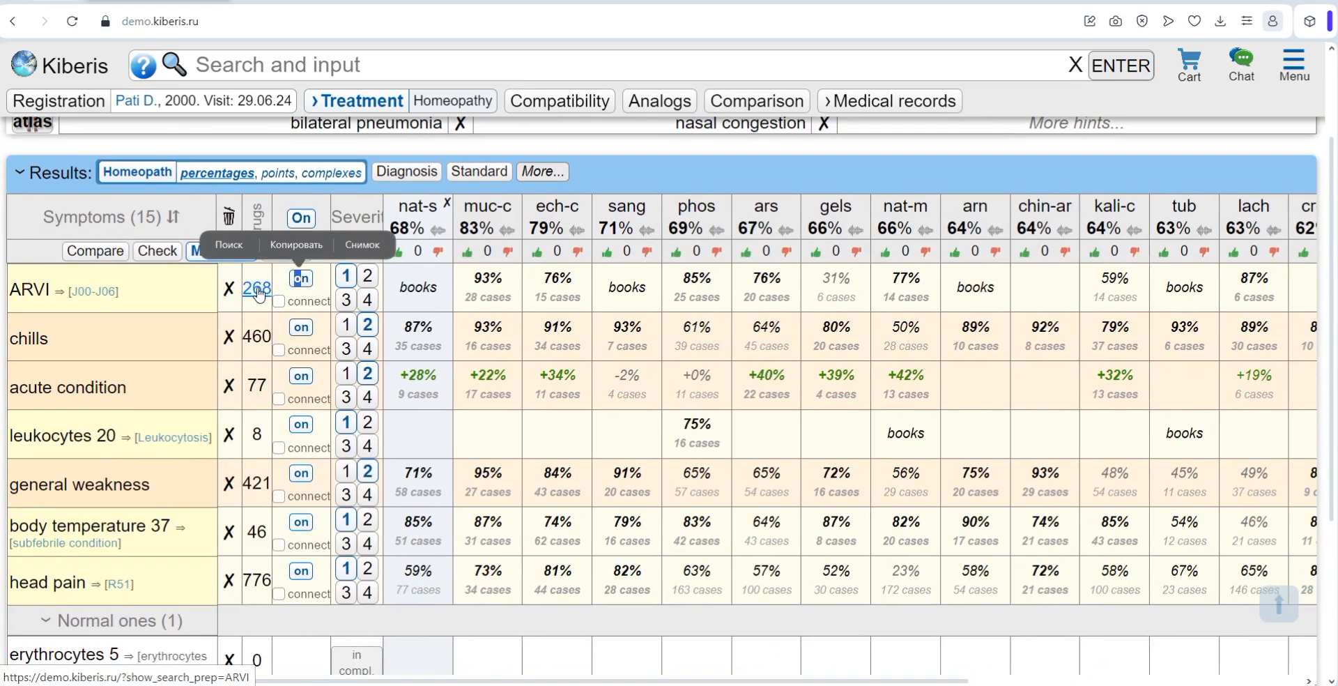
pyautogui.click(295, 278)
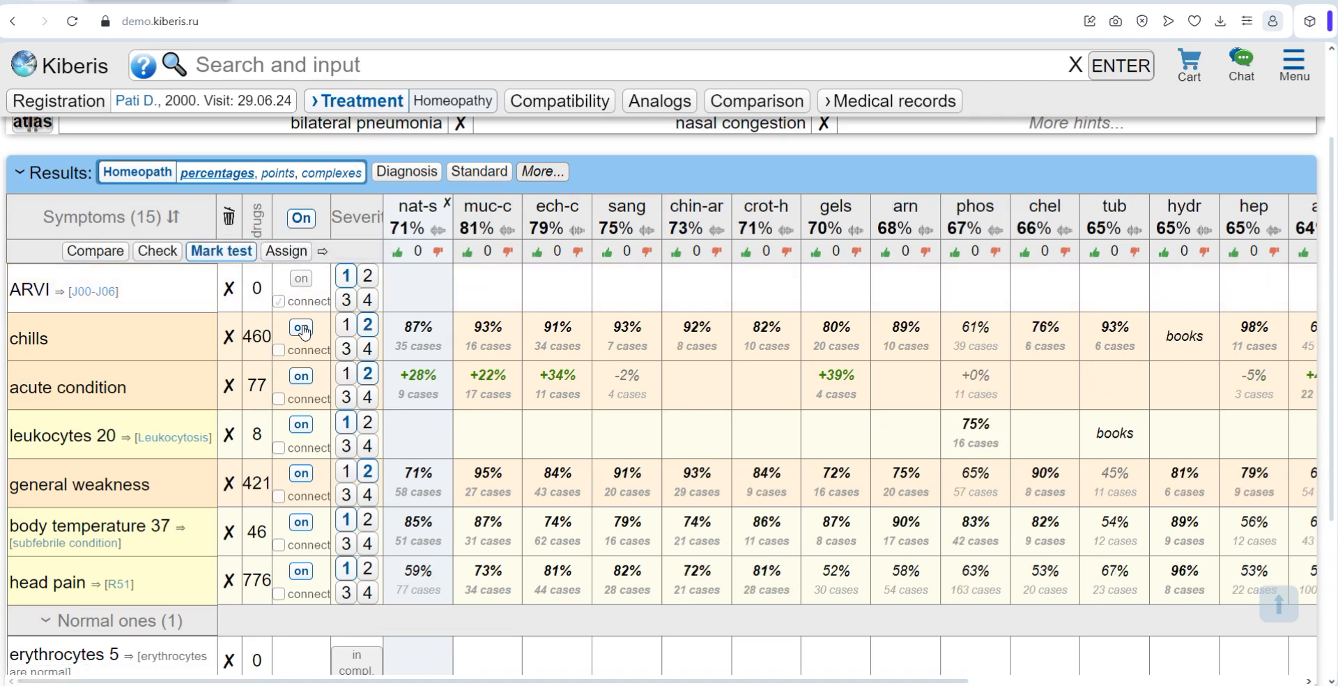
pyautogui.click(303, 326)
pyautogui.click(301, 278)
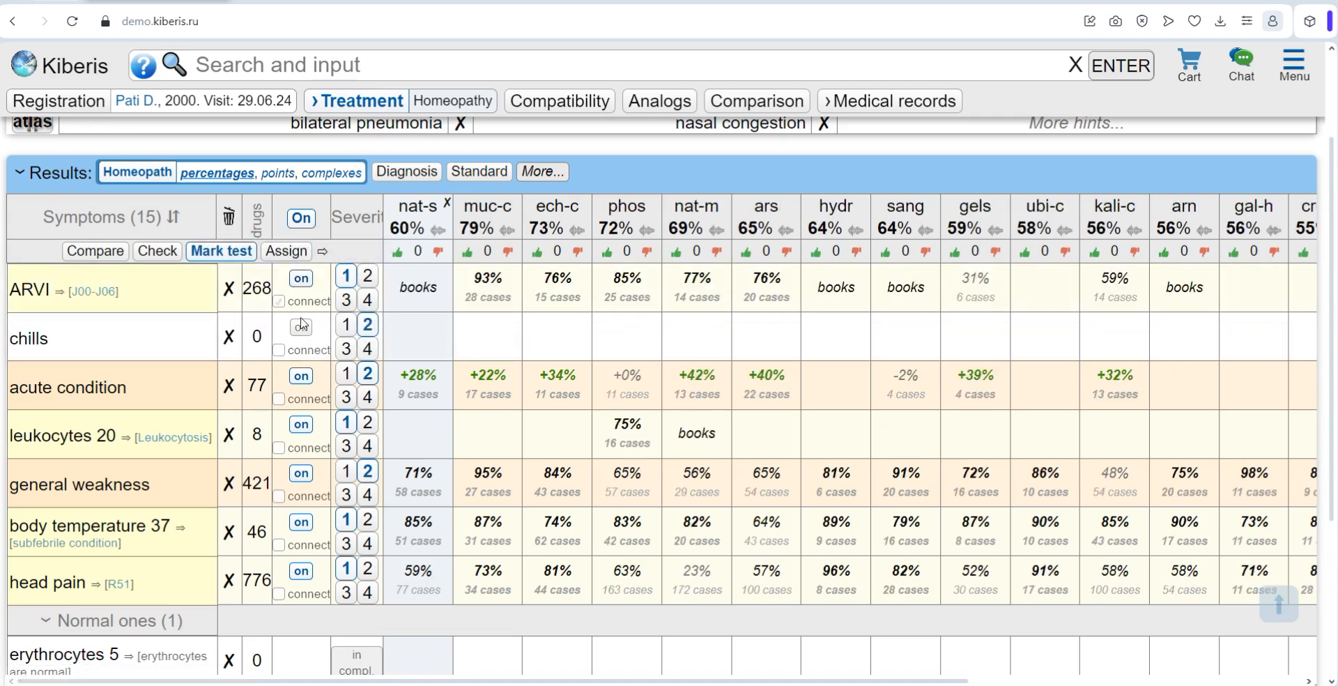
pyautogui.click(302, 327)
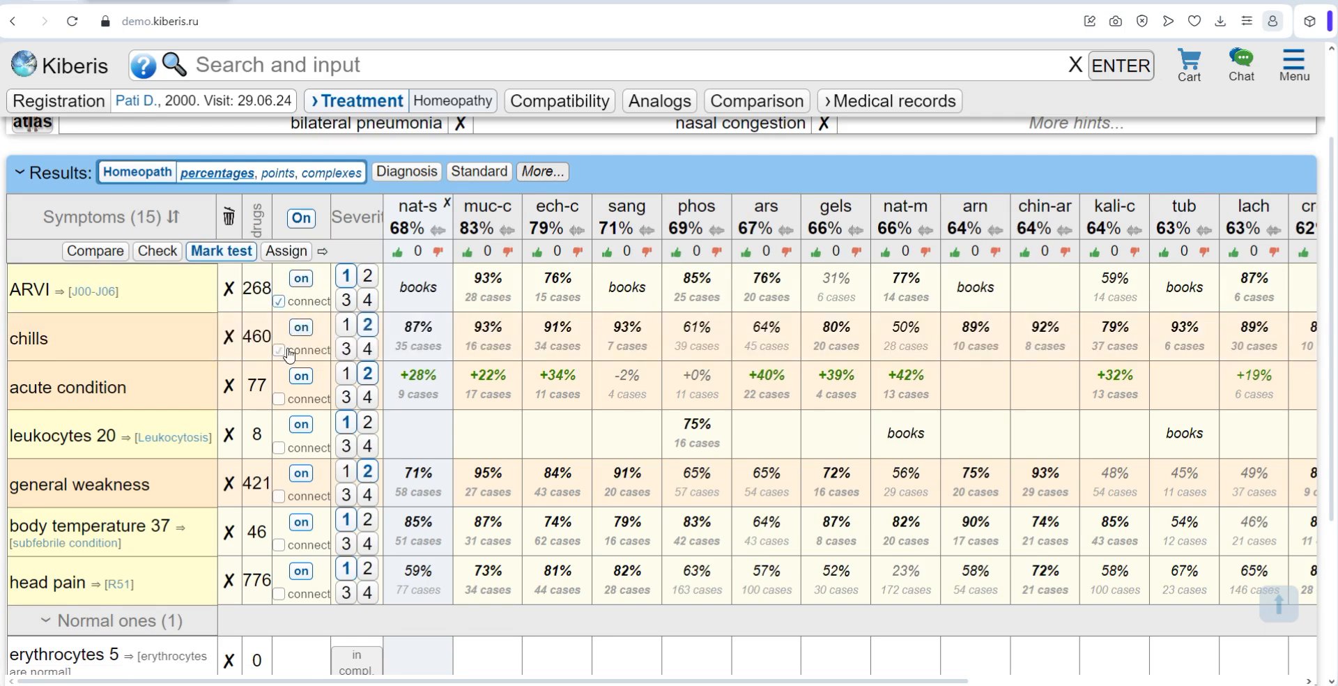
pyautogui.click(288, 352)
pyautogui.click(281, 302)
# Step: Set the severity of head pain to 3 and of ARVI to 4, and move chills below acute condition
pyautogui.click(346, 592)
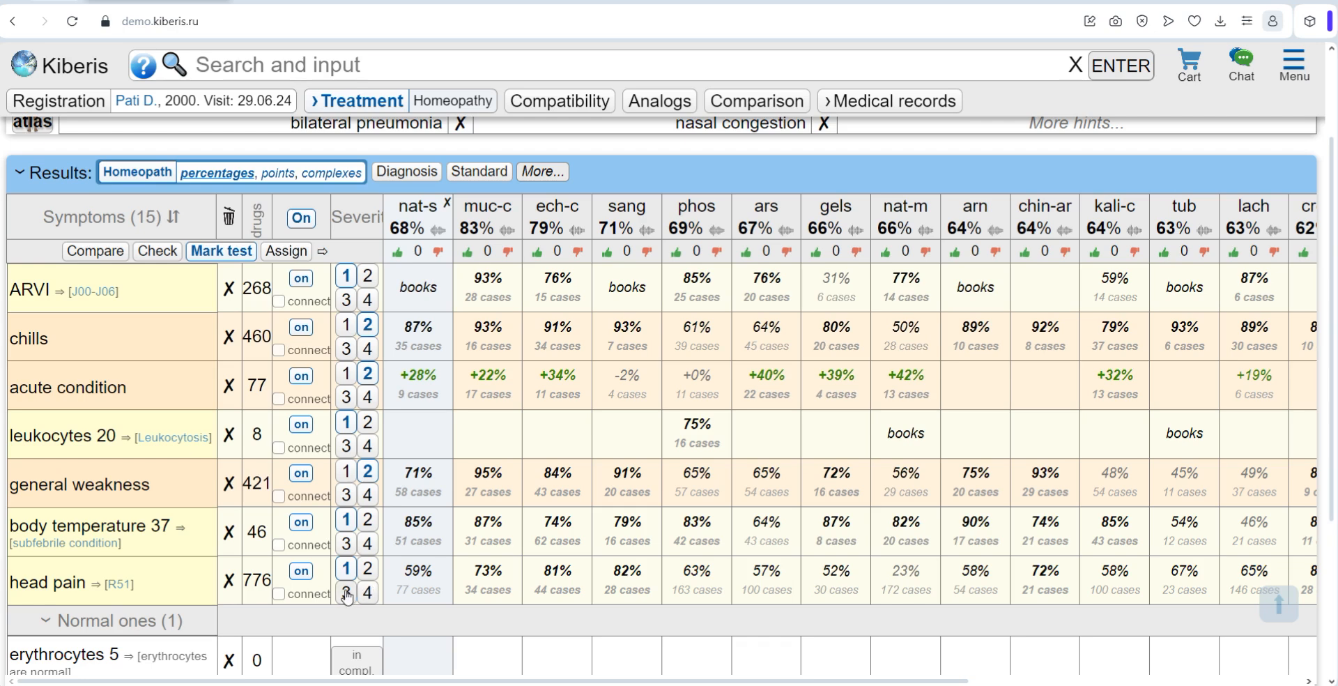
pyautogui.click(368, 301)
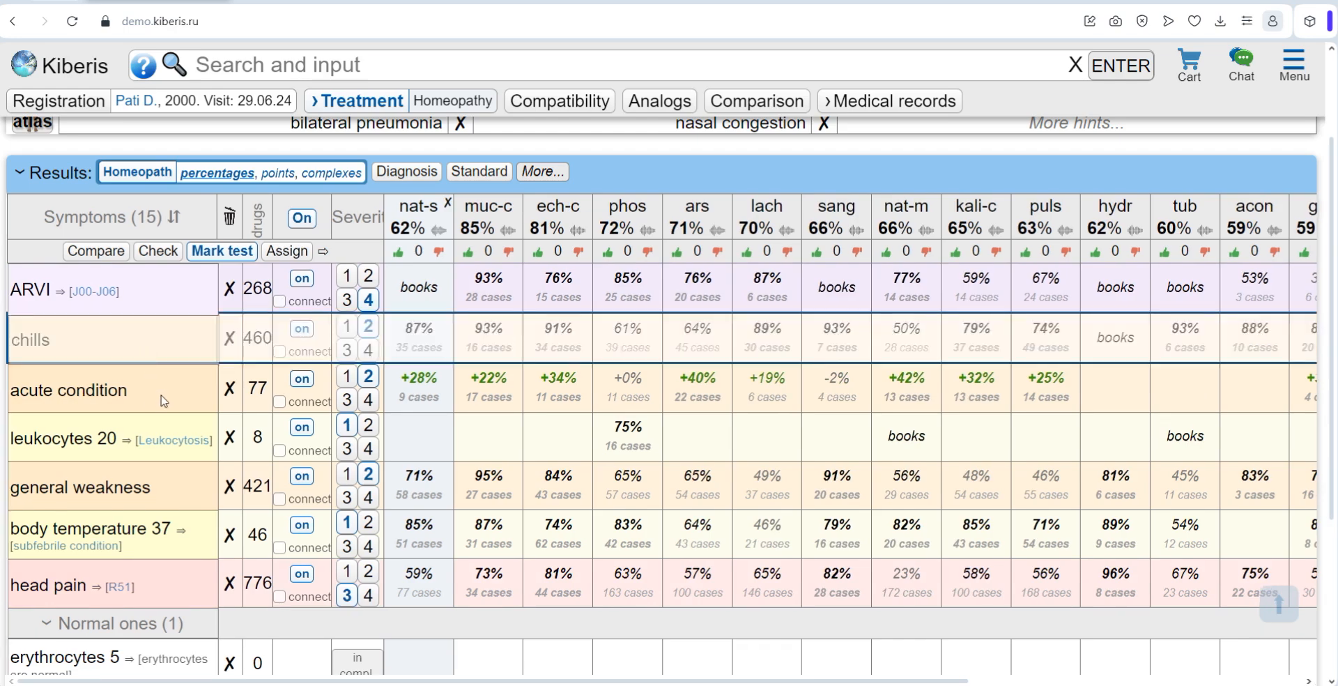
pyautogui.moveTo(162, 400); pyautogui.dragTo(162, 401)
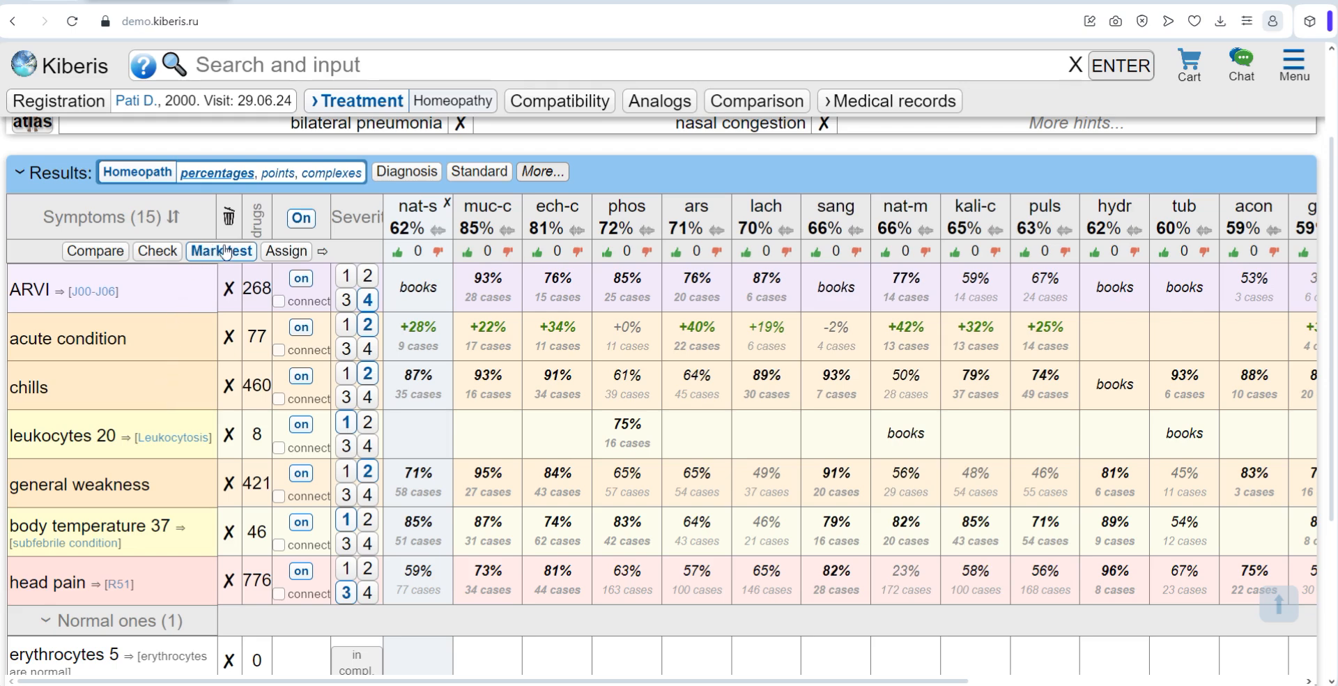
# Step: View the Assign and Compare modes of the results table and return to Mark test mode
pyautogui.click(283, 252)
pyautogui.click(103, 255)
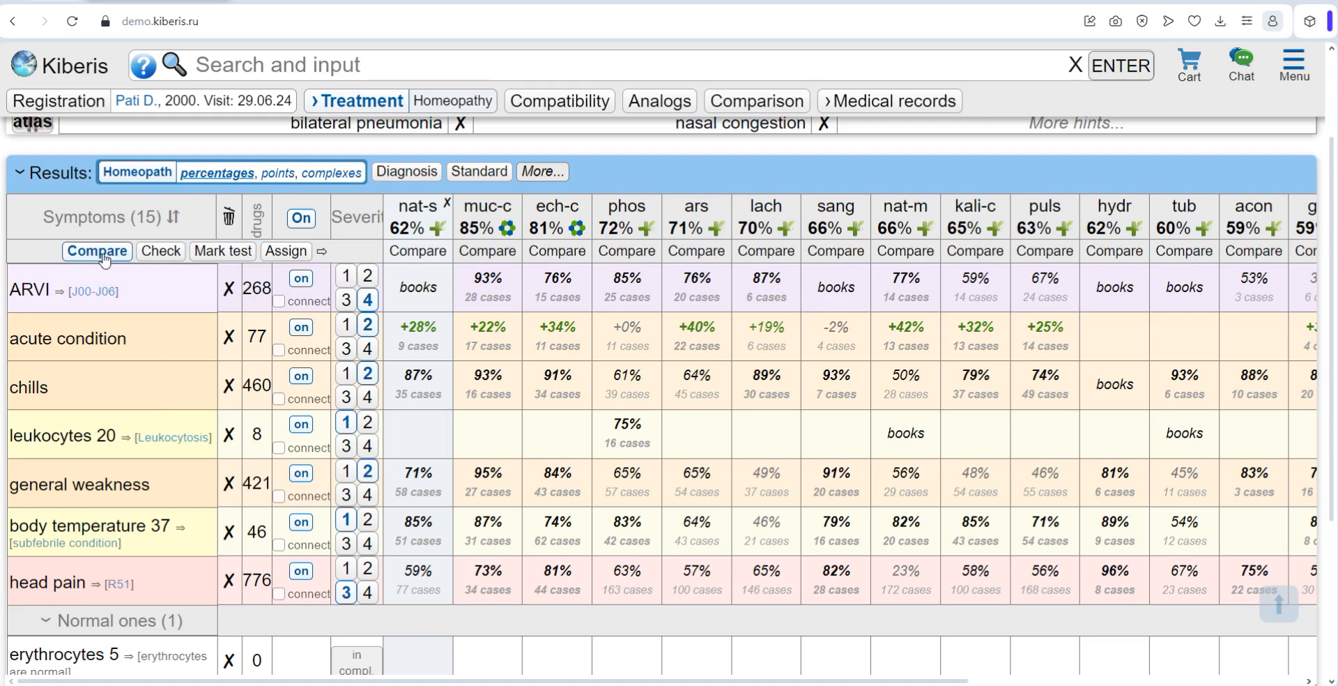
pyautogui.scroll(2, 152, 262)
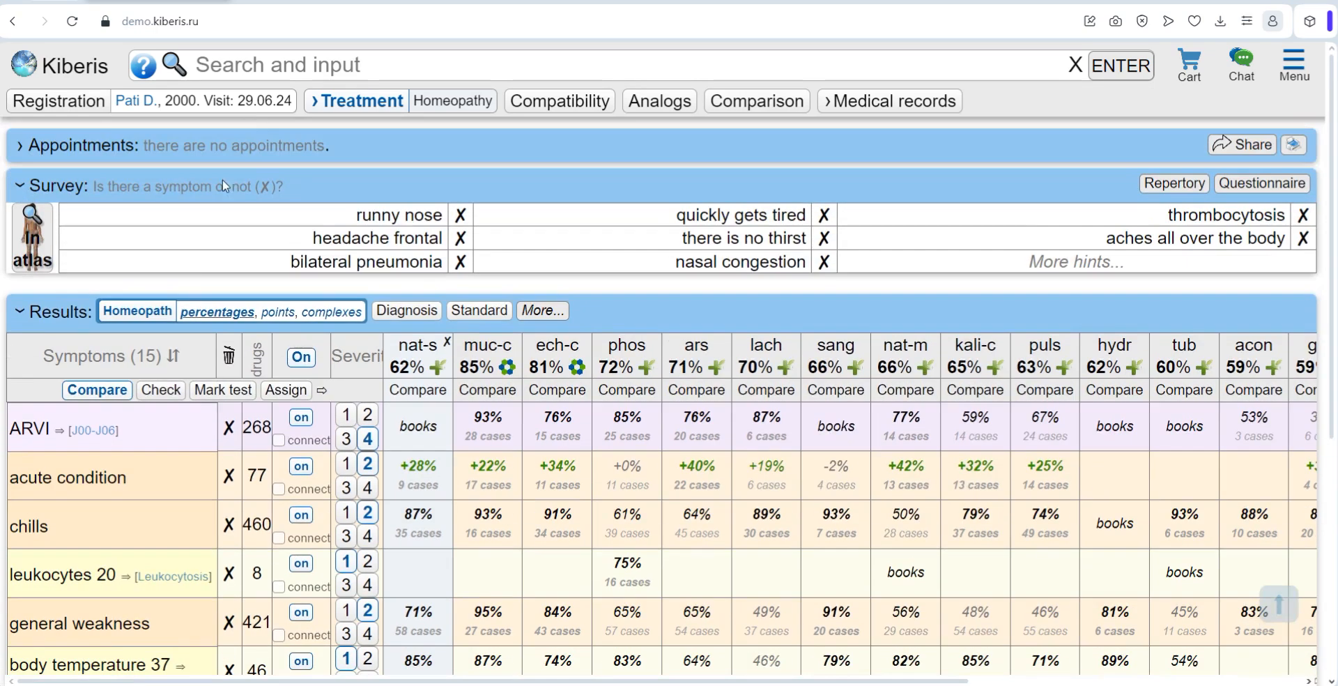
pyautogui.click(207, 391)
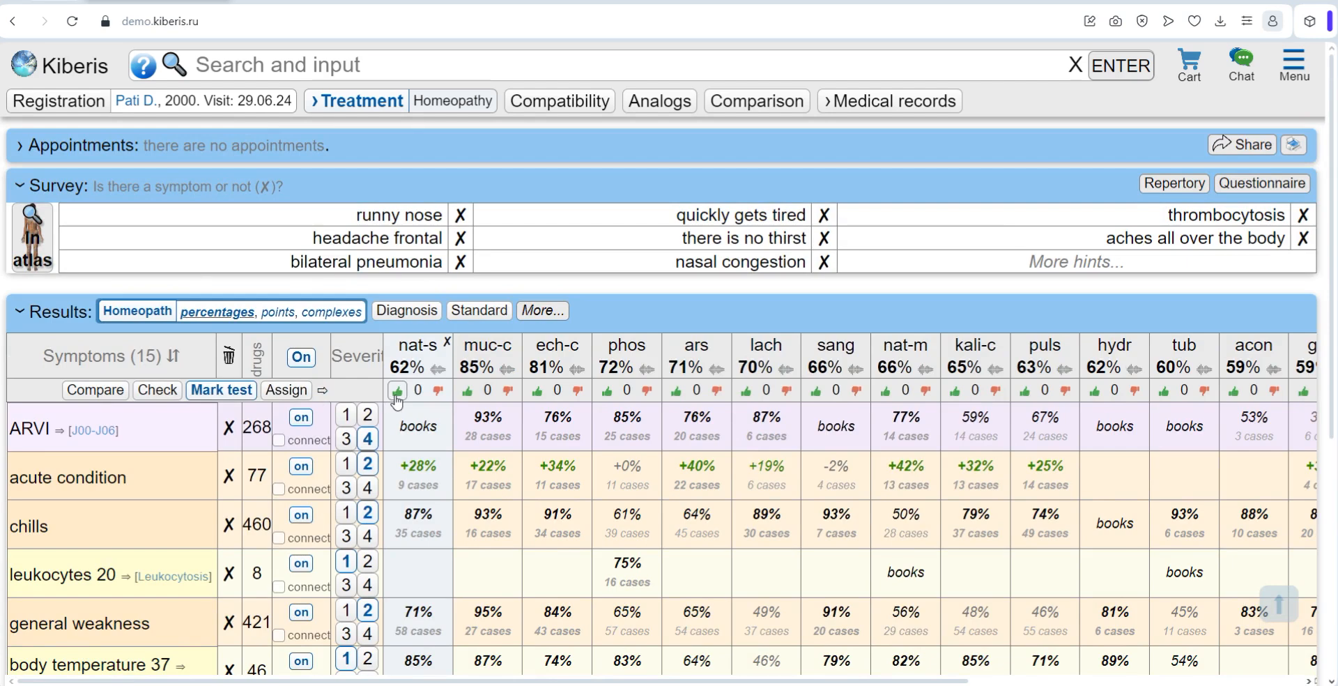
# Step: Mark the remedy tests as positive for nat-s and muc-c, zero for ech-c and negative for phos
pyautogui.click(467, 391)
pyautogui.click(558, 390)
pyautogui.click(647, 390)
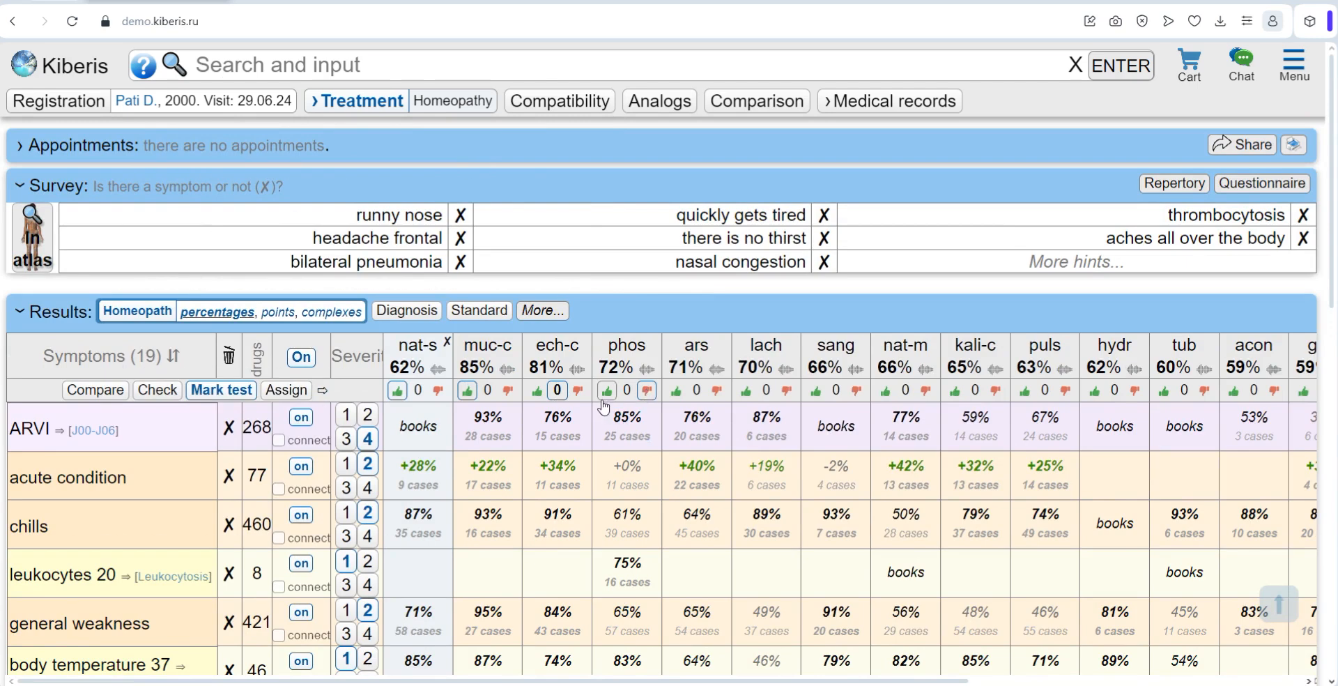
pyautogui.click(401, 391)
# Step: Switch the results table to Assign mode and unpin the nat-s remedy from the first column
pyautogui.click(297, 393)
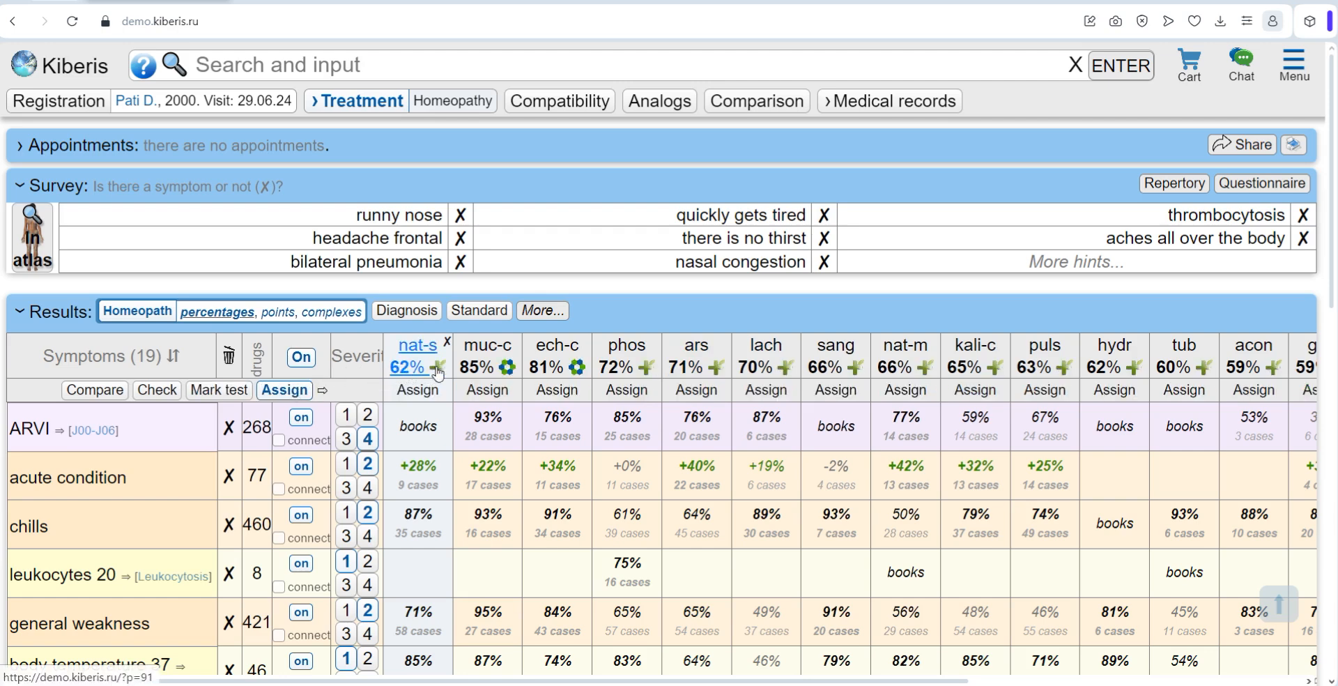
pyautogui.scroll(-1, 438, 356)
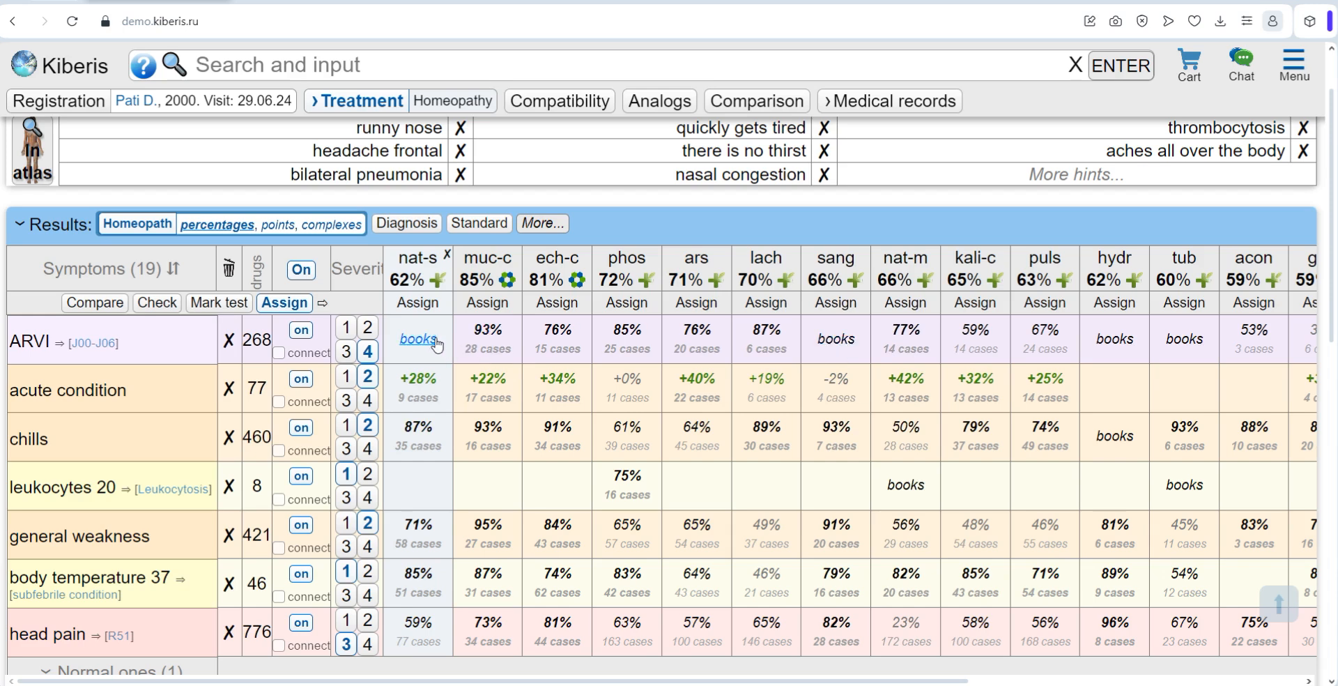
pyautogui.click(447, 254)
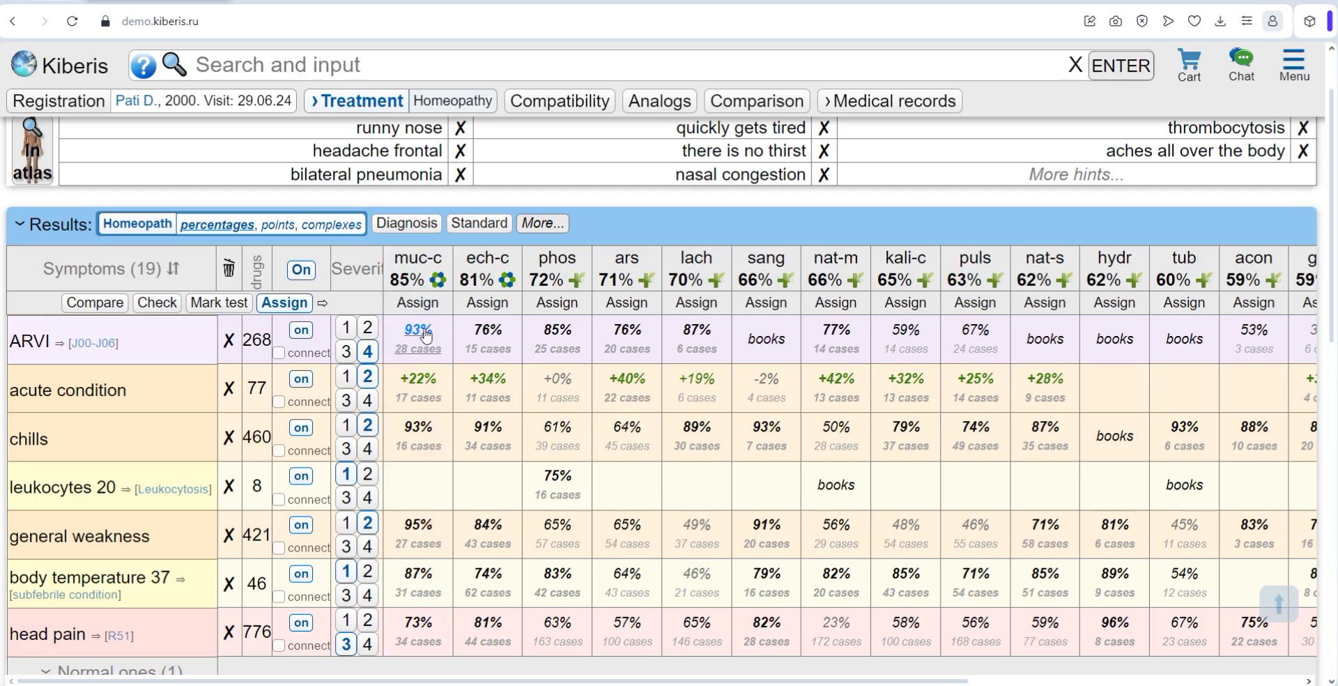
# Step: Add the complaint "headache at dawn for virgins" to the symptoms and delete it again
pyautogui.click(320, 68)
pyautogui.write('headache at dawn for virgins')
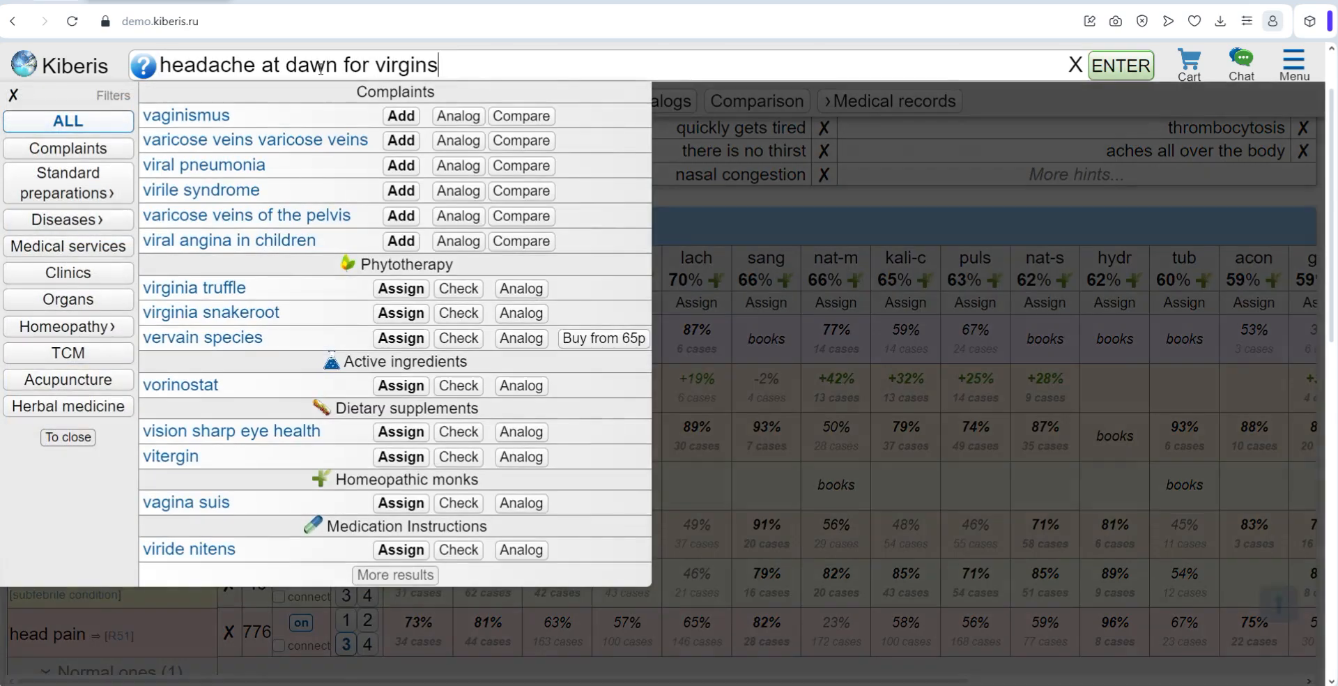
pyautogui.press('Return')
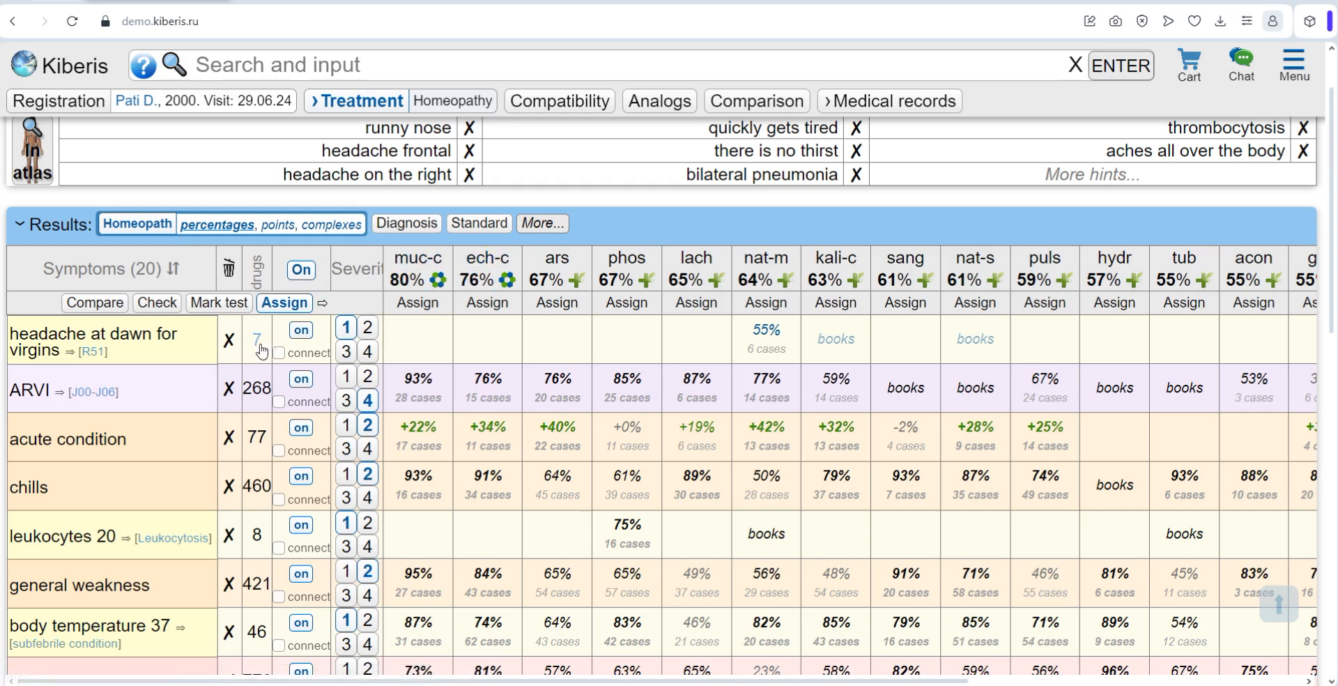
pyautogui.click(229, 341)
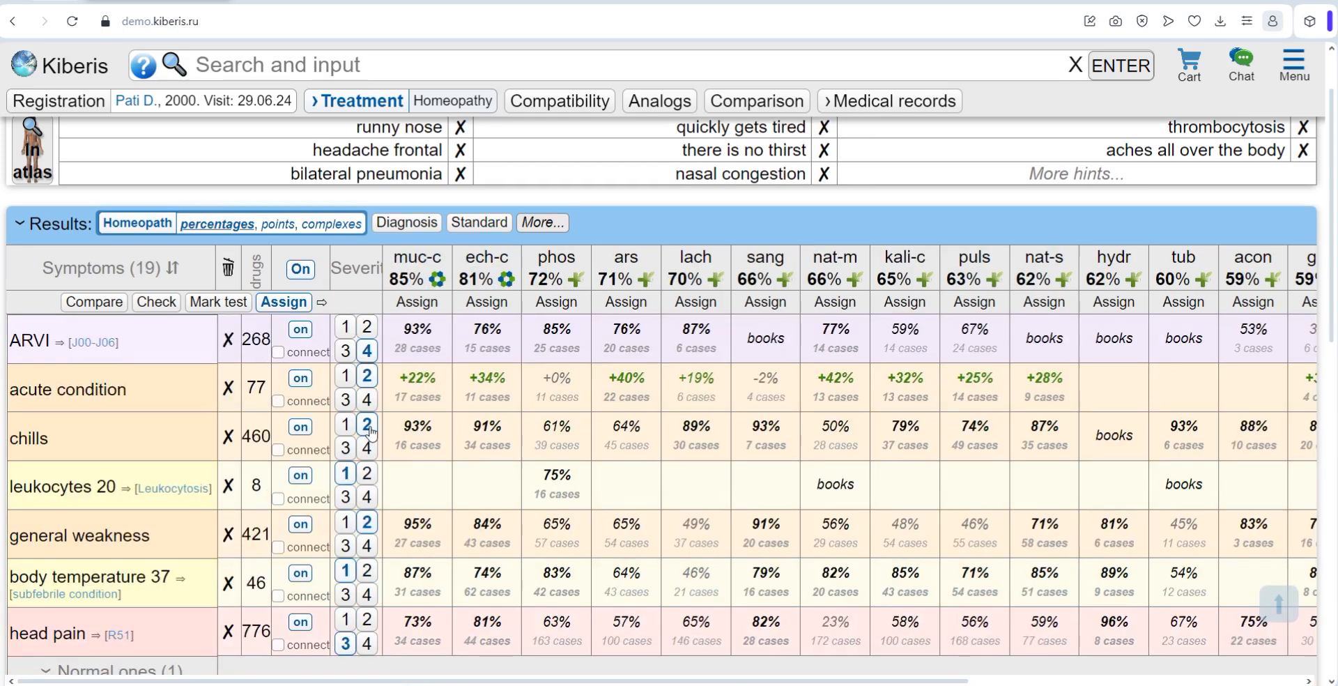
# Step: View the sources linking Phosphorus to general weakness and open Kent's description at the cited passage
pyautogui.click(555, 537)
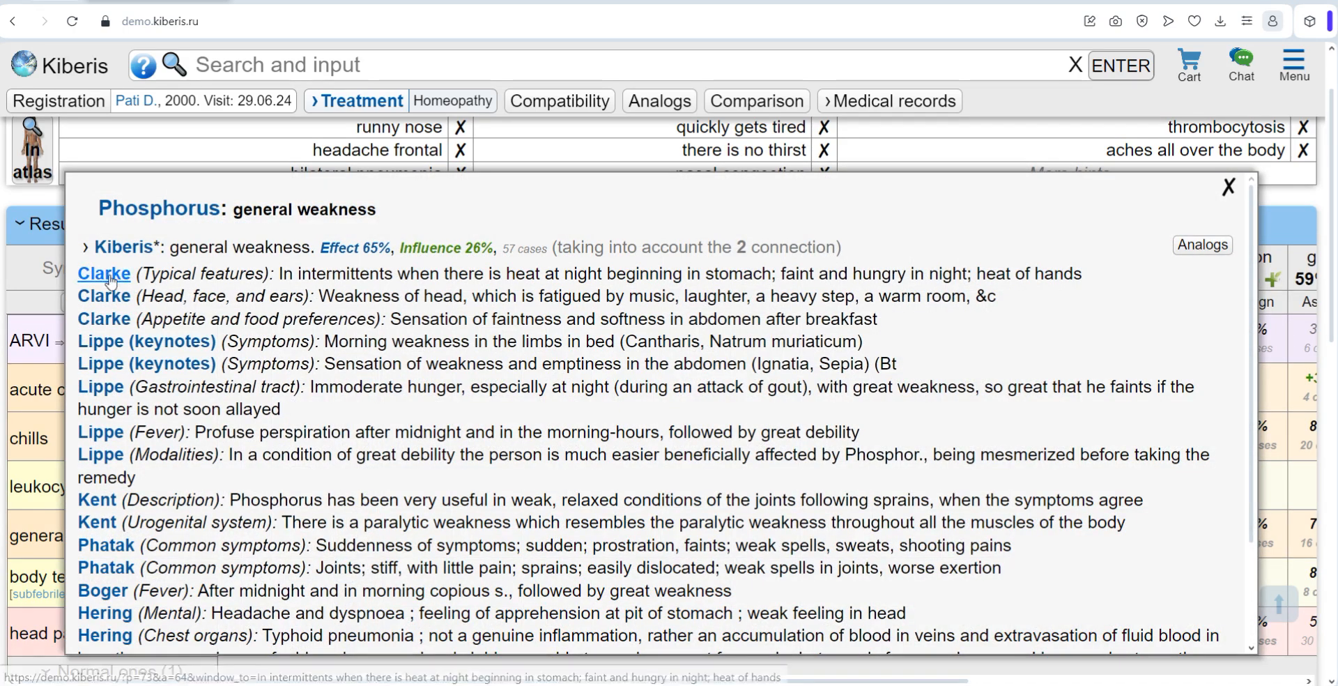
pyautogui.click(108, 500)
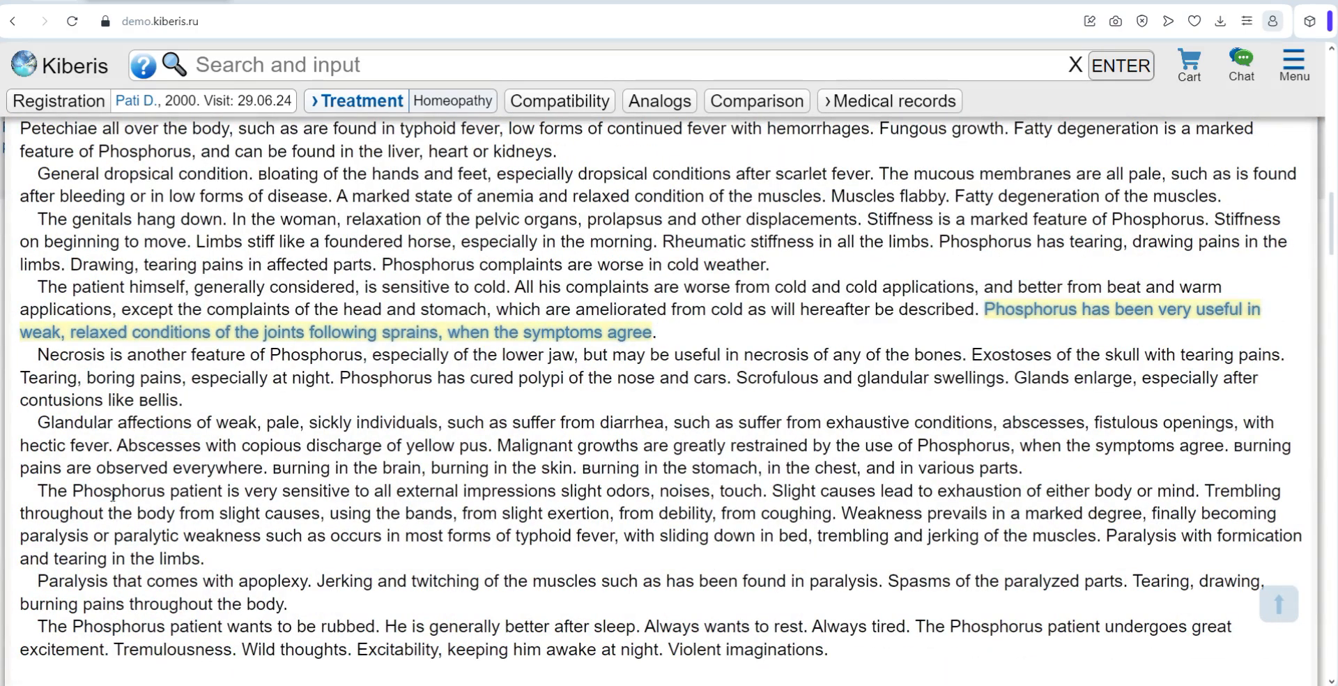
# Step: Return from Kent's description to the results table, open the remedies found for head pain and look through the list
pyautogui.click(1278, 604)
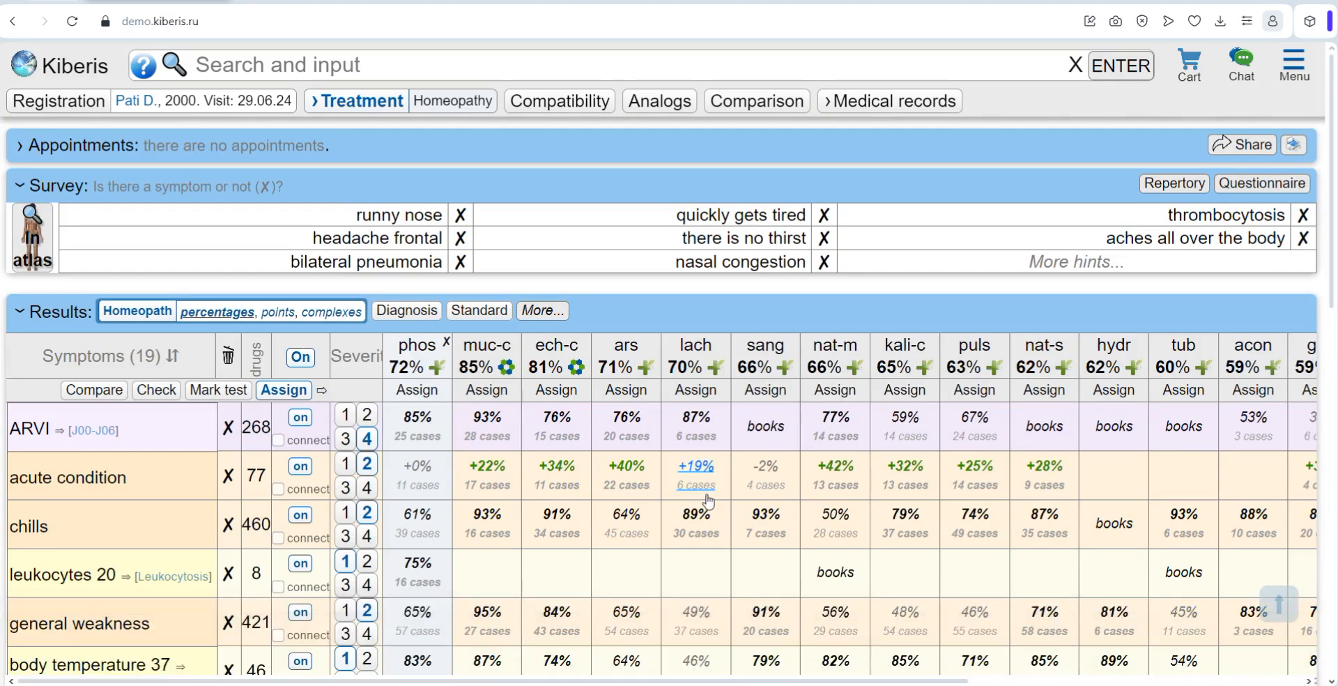
pyautogui.scroll(-1, 469, 467)
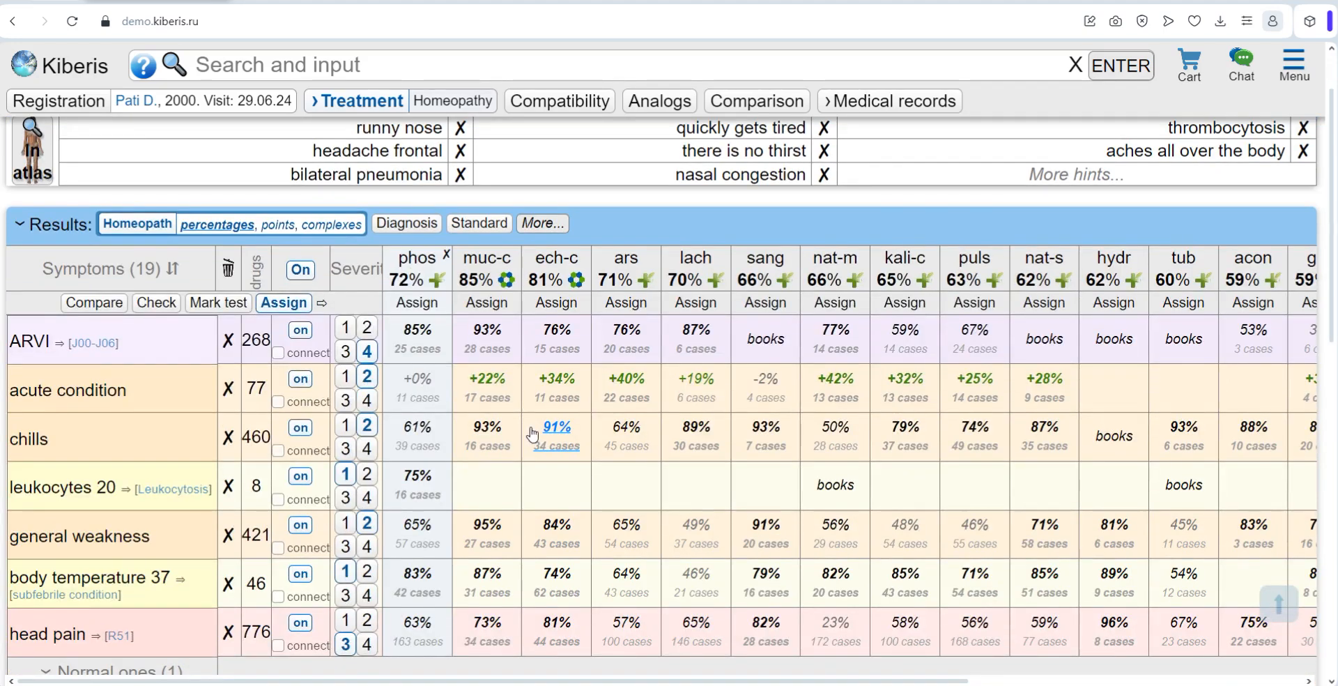
pyautogui.scroll(-1, 533, 435)
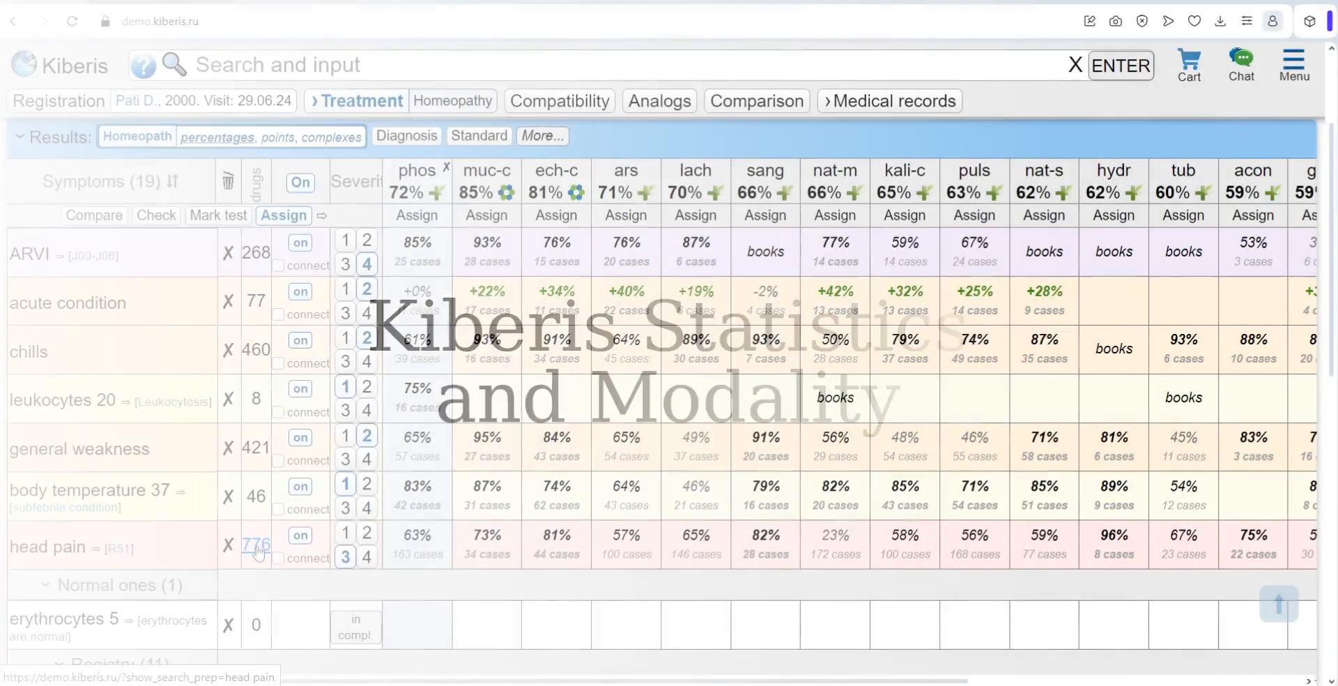
pyautogui.click(259, 547)
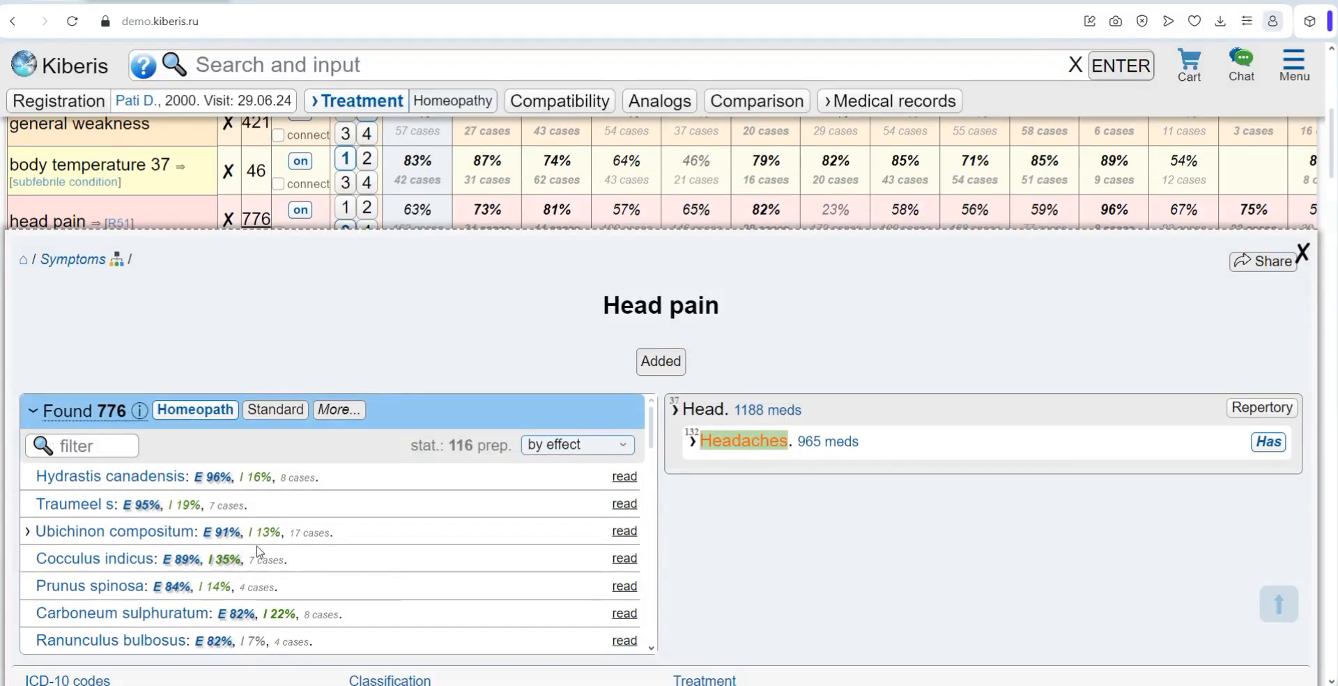
pyautogui.scroll(-1, 409, 349)
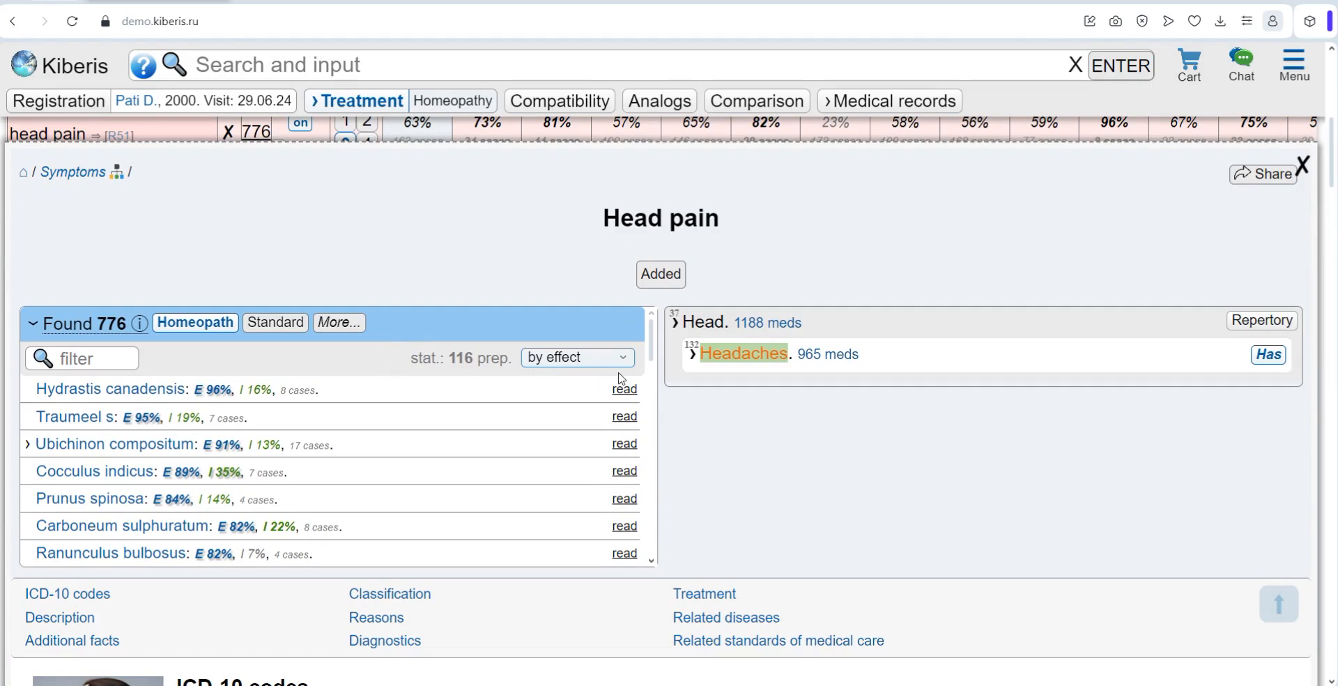
pyautogui.moveTo(653, 351); pyautogui.dragTo(657, 552)
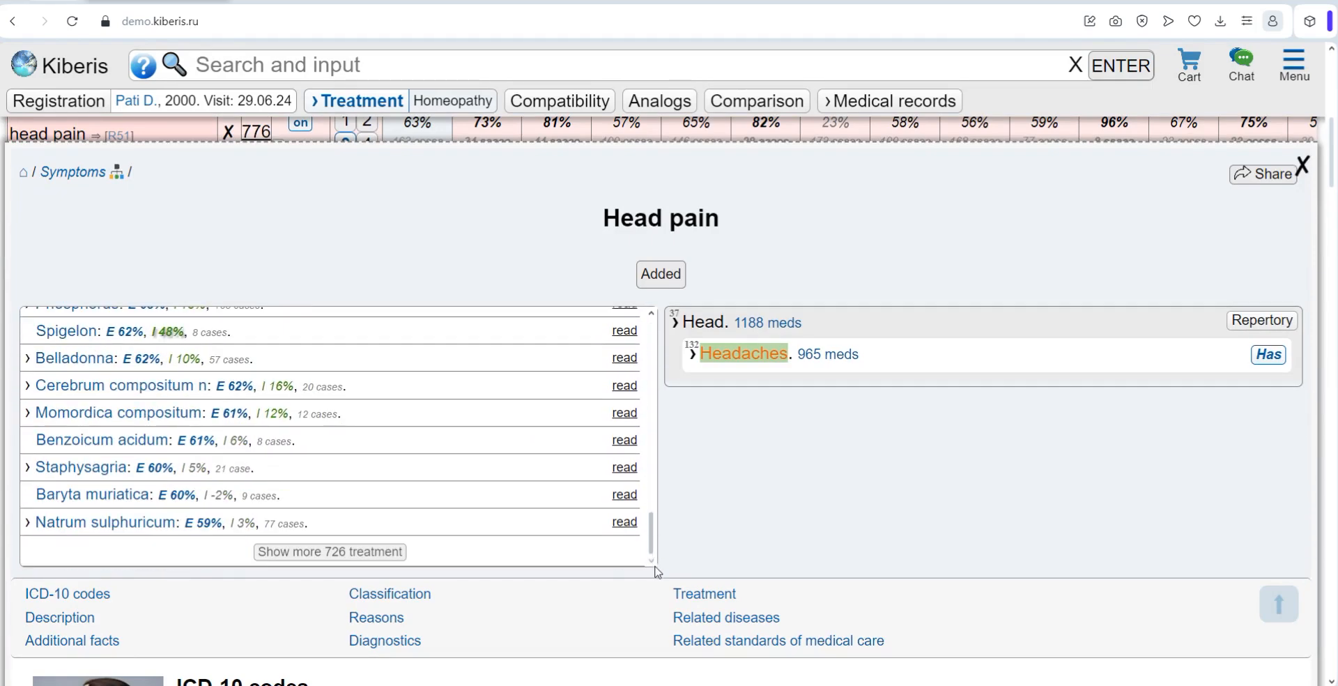
pyautogui.scroll(20, 625, 338)
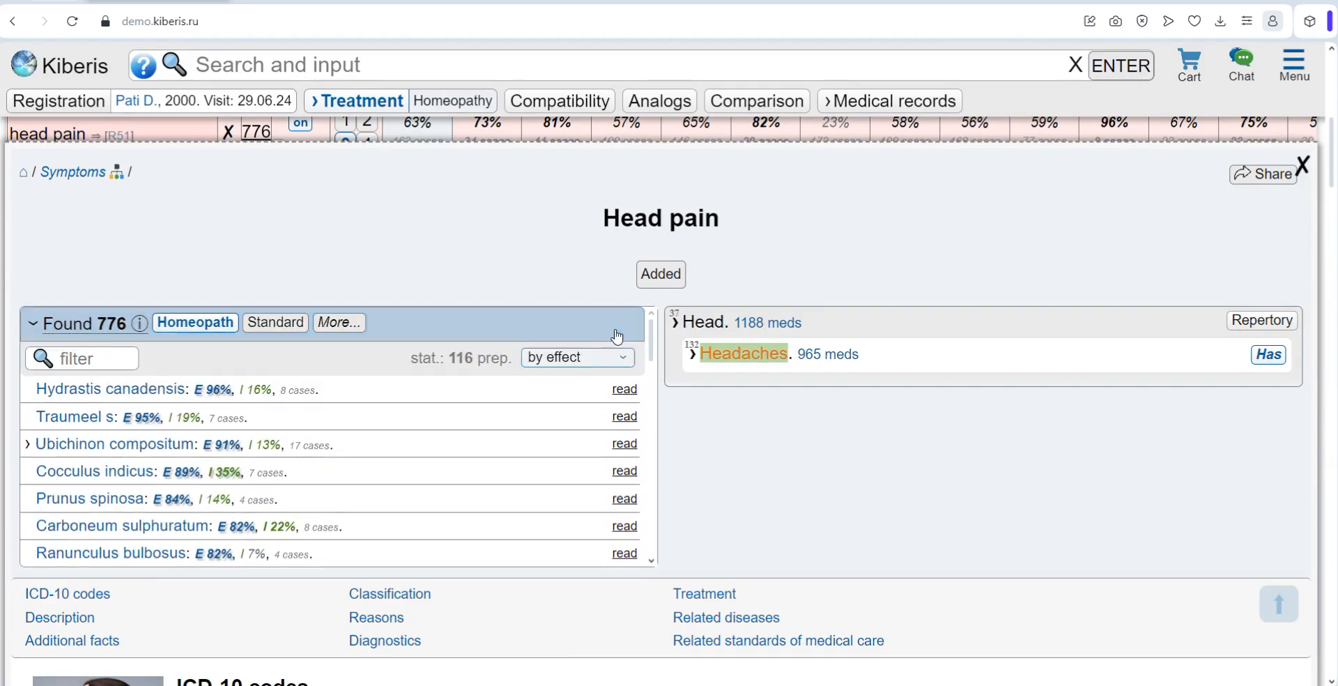
pyautogui.scroll(-1, 423, 188)
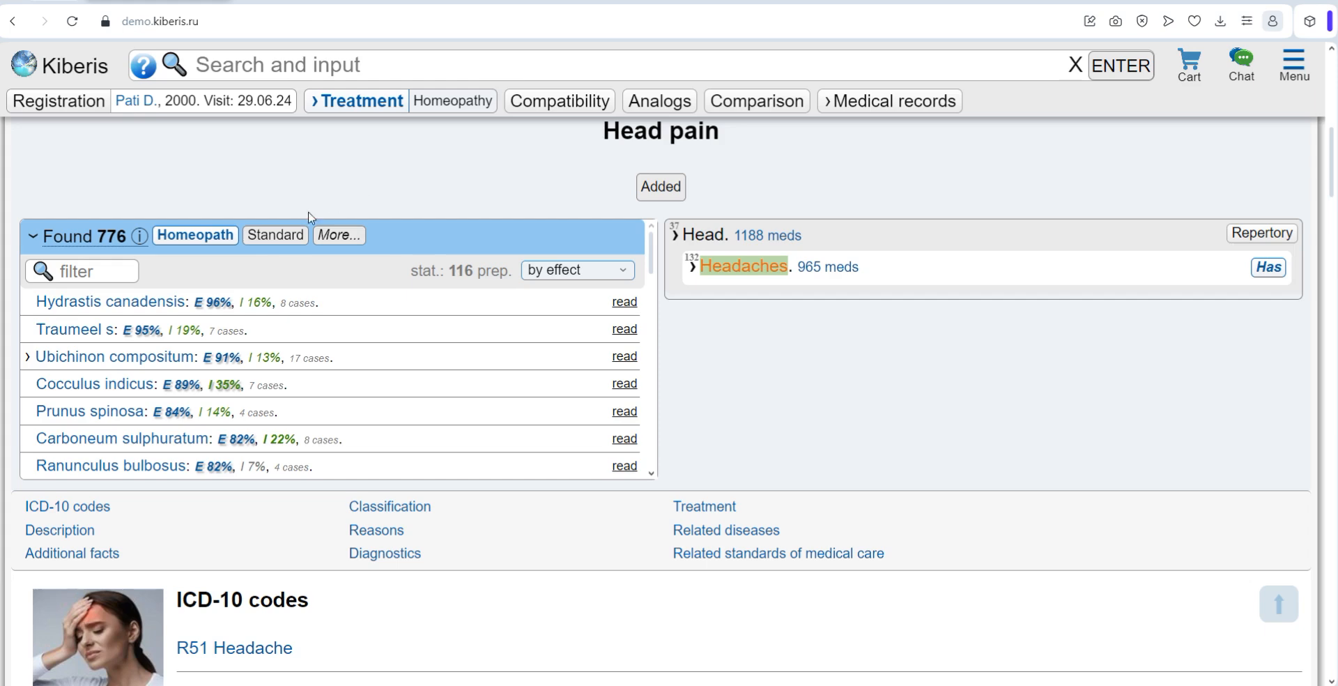
# Step: Examine the head pain statistics of Hydrastis canadensis, view its cited sources and close them
pyautogui.moveTo(35, 301); pyautogui.dragTo(325, 302)
pyautogui.click(309, 322)
pyautogui.moveTo(194, 301); pyautogui.dragTo(232, 301)
pyautogui.click(331, 314)
pyautogui.click(613, 308)
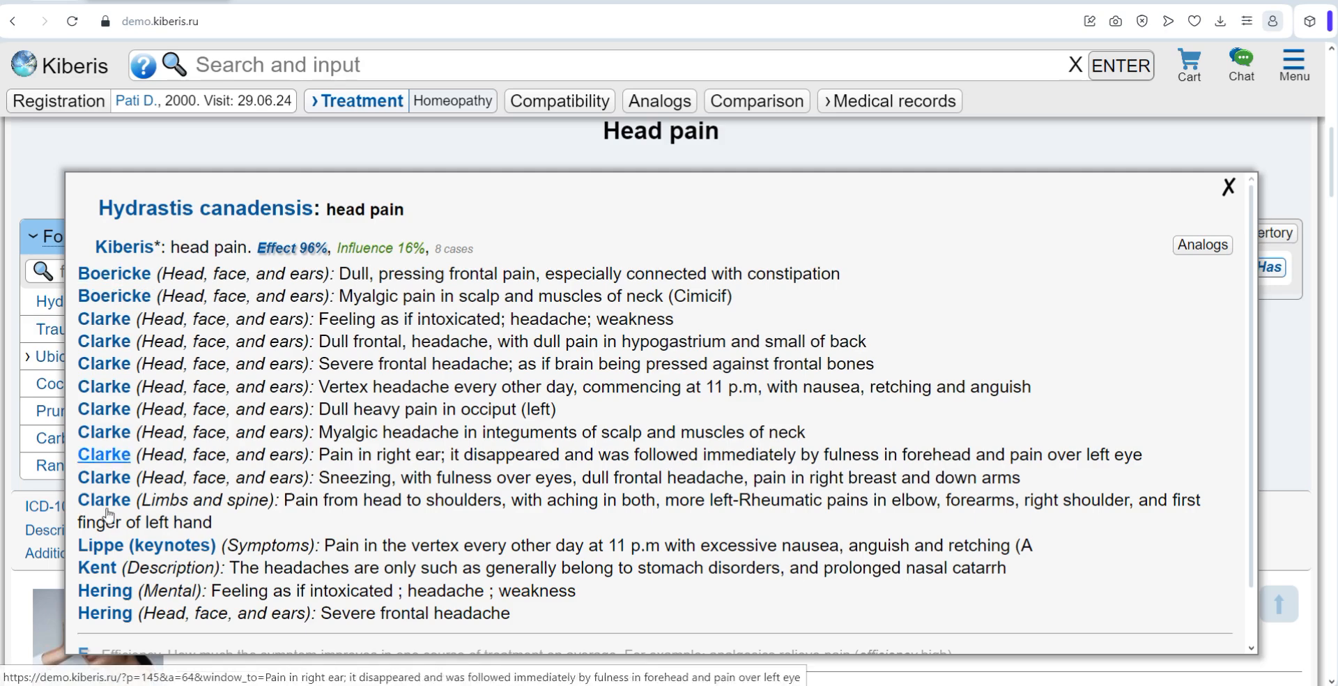
pyautogui.click(1233, 189)
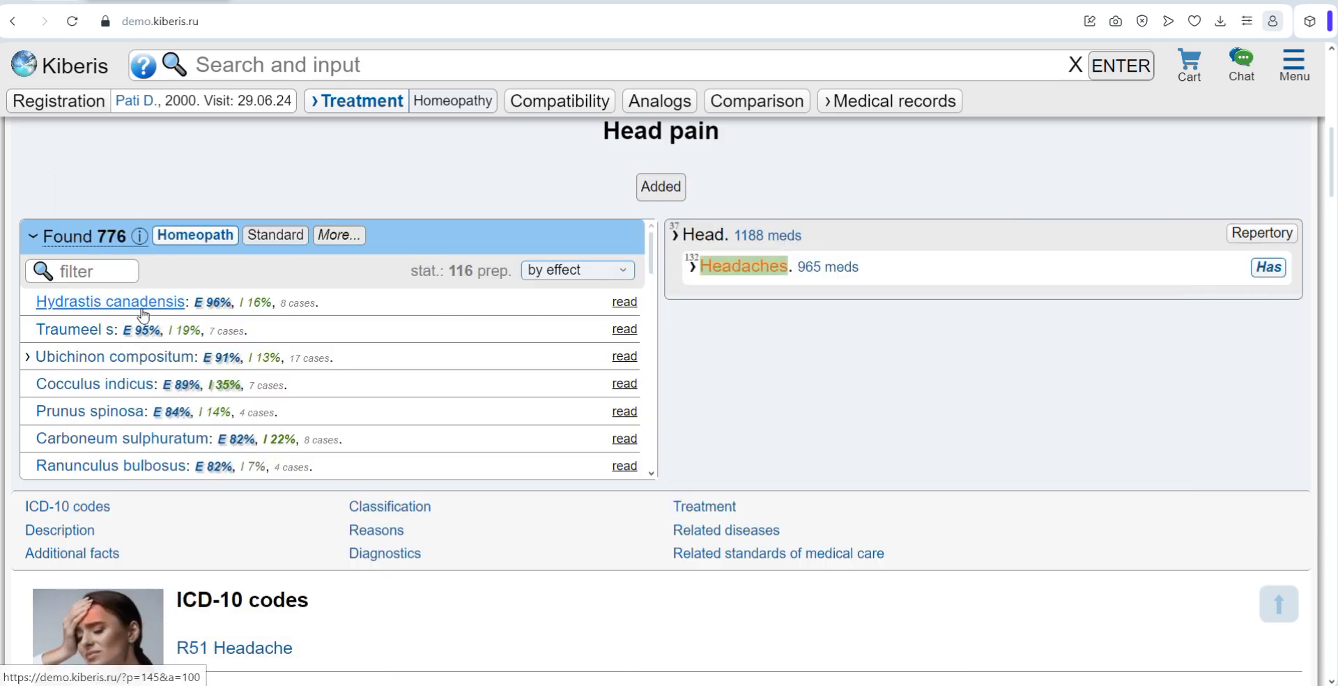
# Step: Open the Hydrastis canadensis page, switch to its Boericke source and review the remedy's column in the results table
pyautogui.click(178, 307)
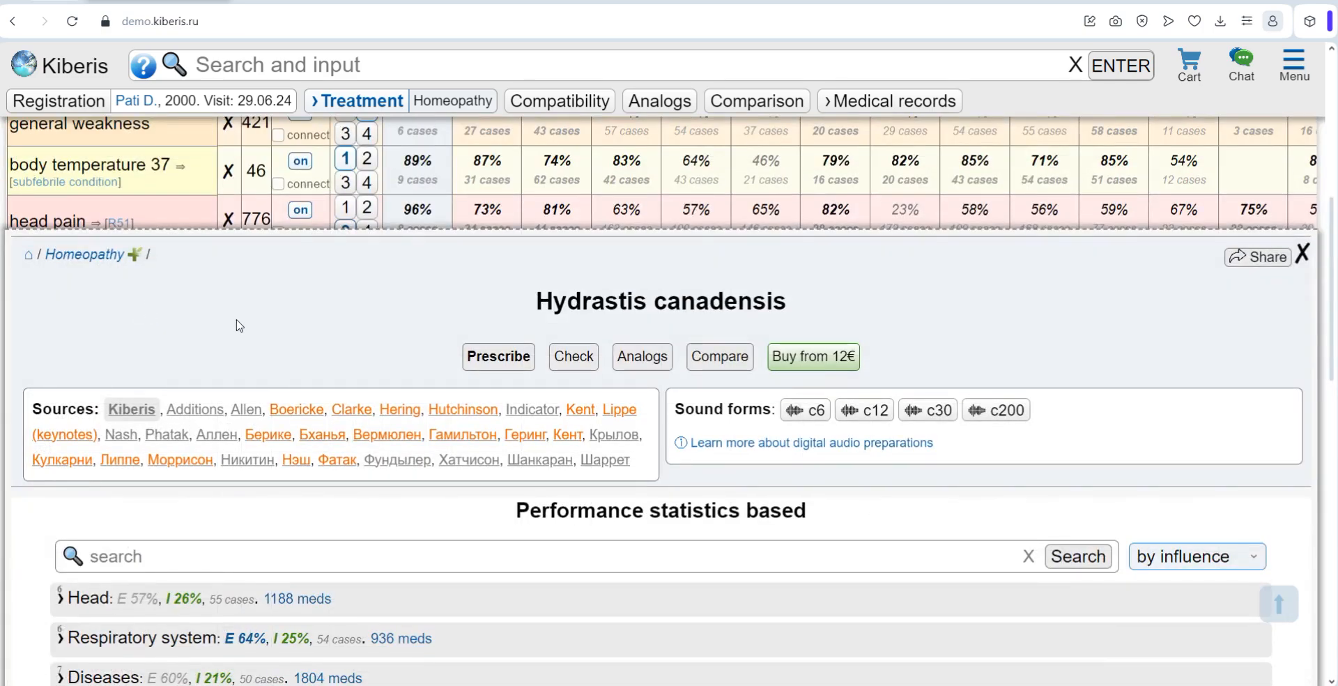
pyautogui.click(294, 411)
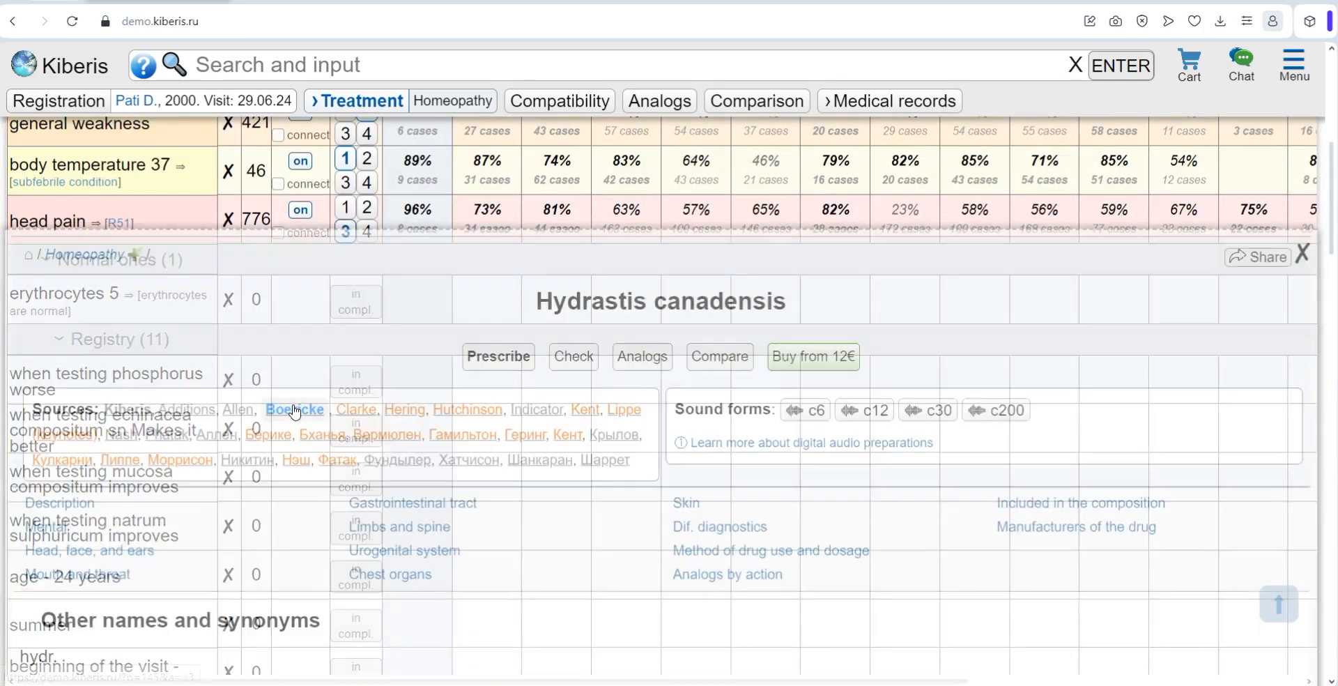
pyautogui.scroll(-12, 405, 516)
pyautogui.scroll(12, 407, 514)
pyautogui.scroll(5, 406, 508)
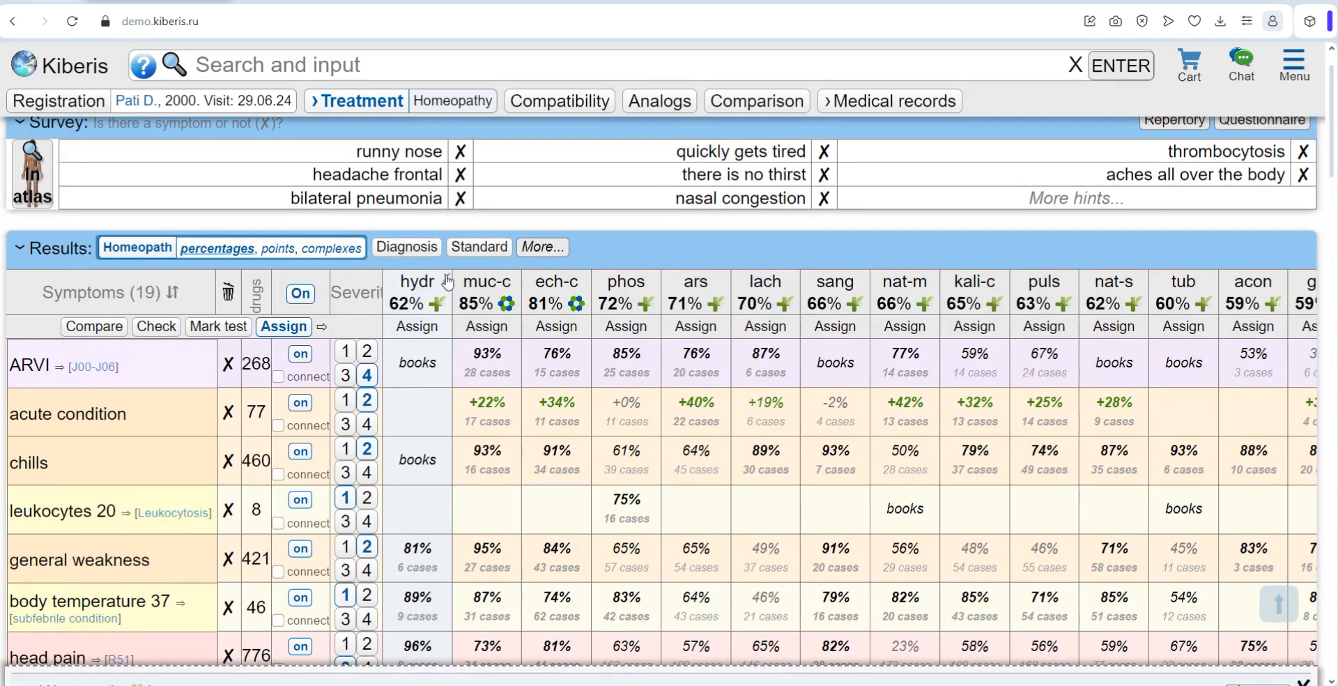
pyautogui.scroll(-1, 487, 378)
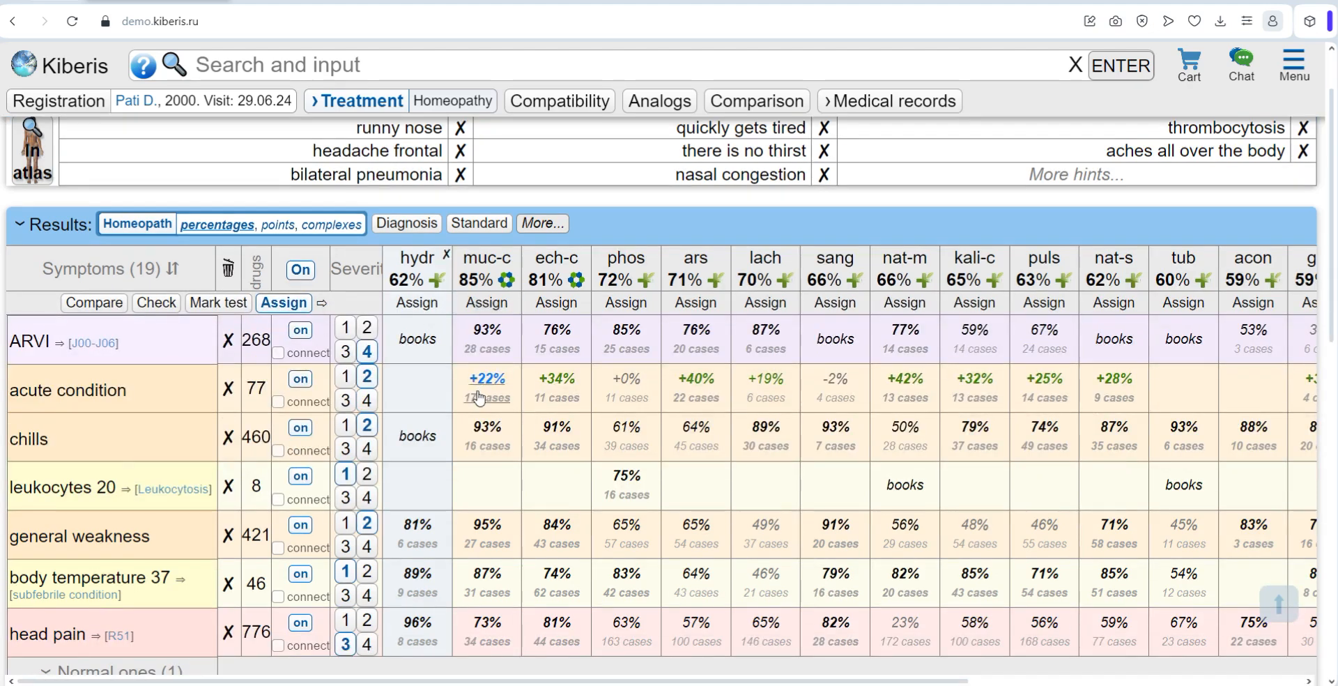
pyautogui.scroll(-2, 479, 397)
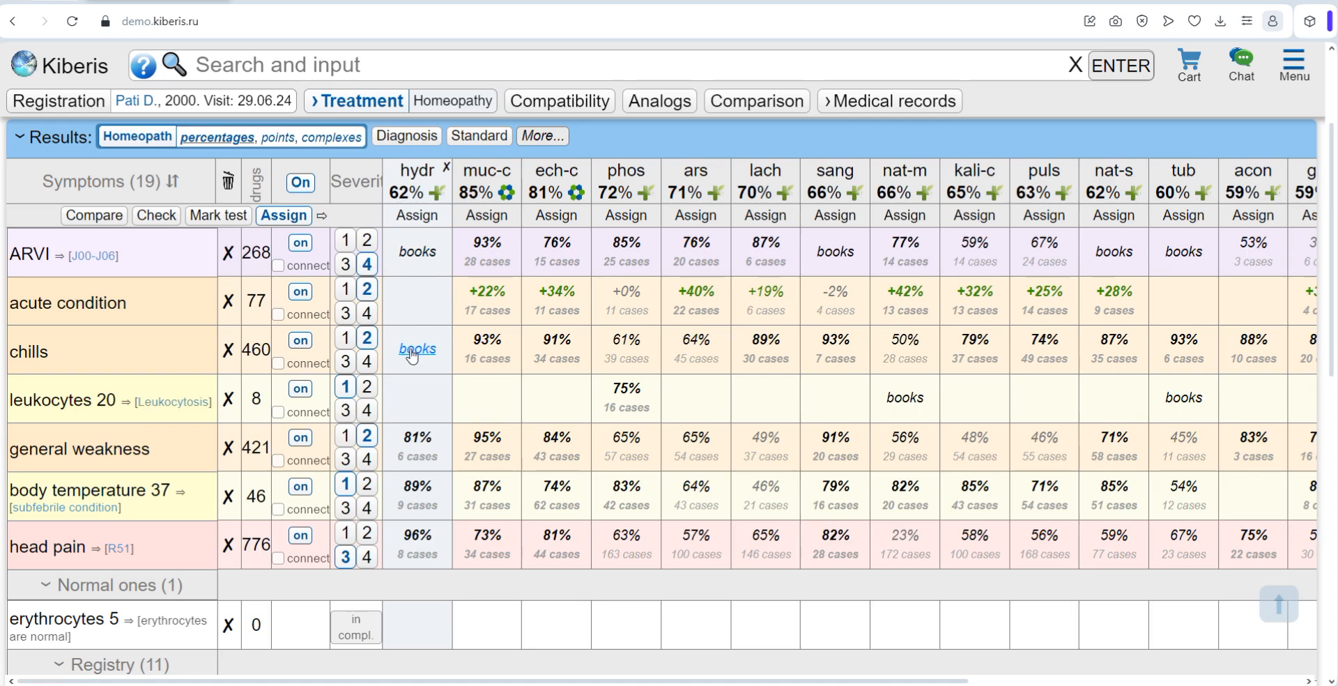
# Step: Reopen the remedies found for head pain and expand the accompanying symptoms of Echinacea compositum sn
pyautogui.click(250, 558)
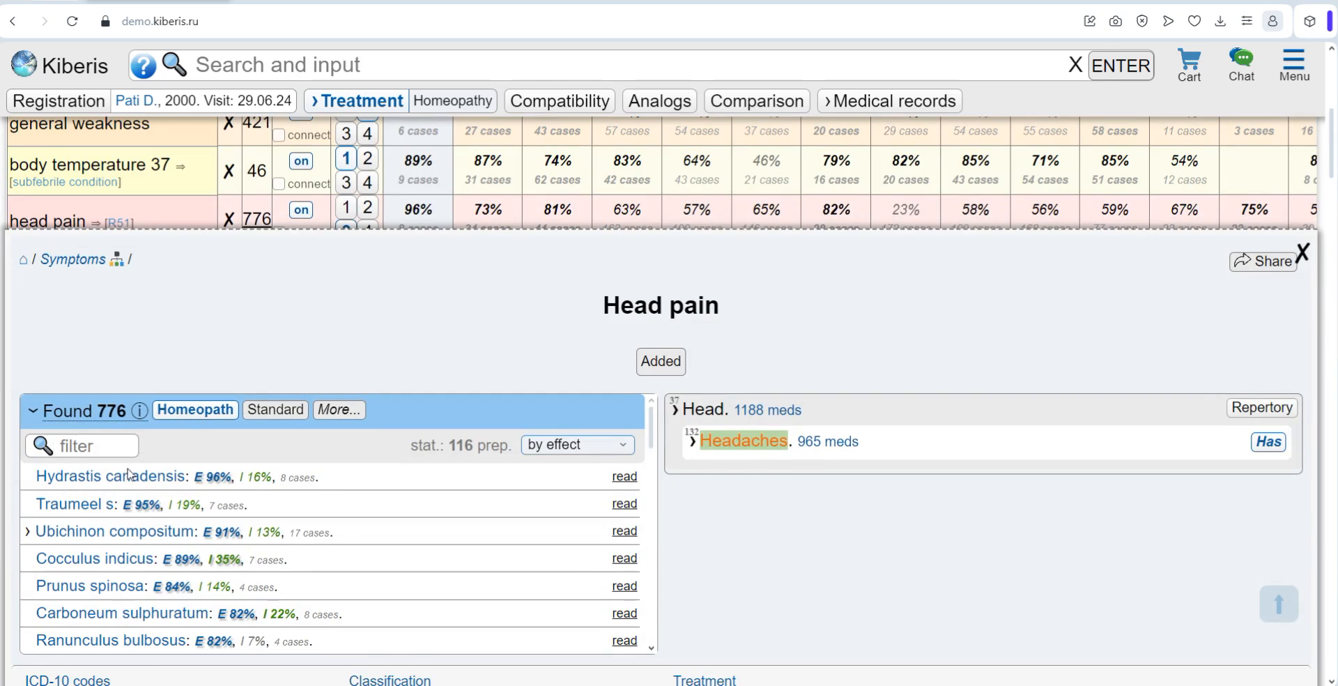
pyautogui.scroll(-3, 93, 488)
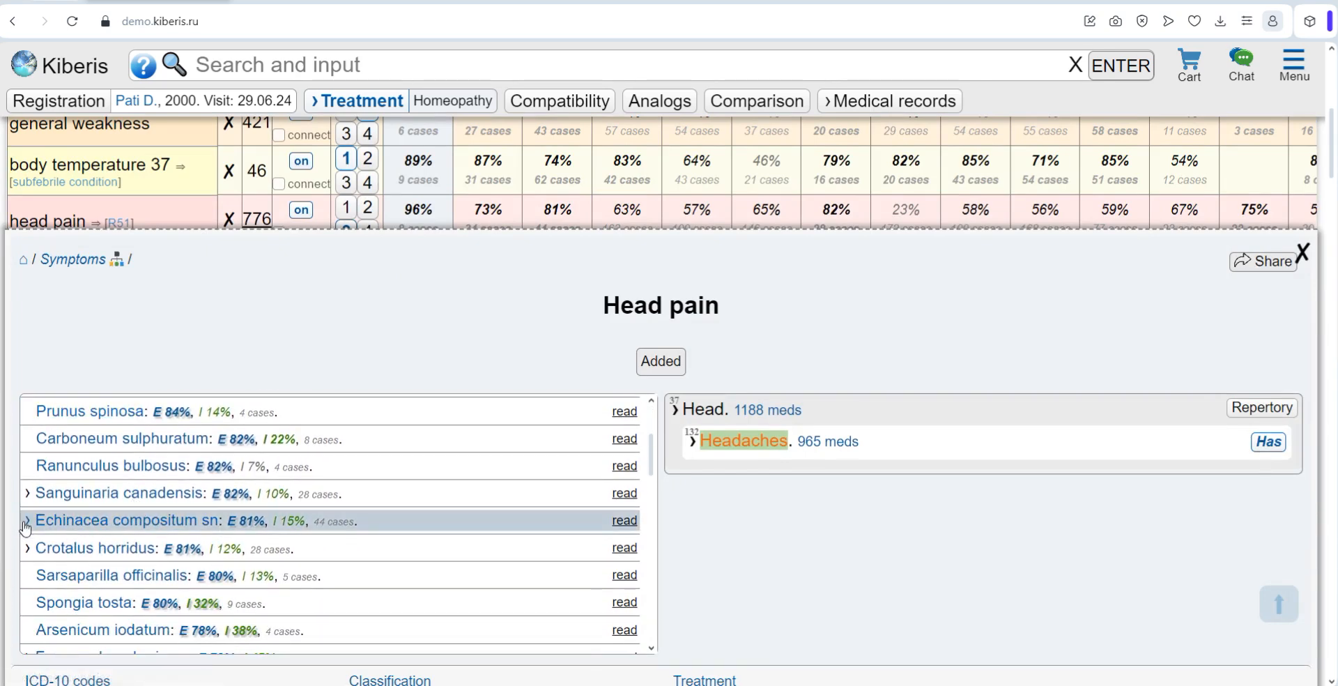
pyautogui.click(26, 522)
pyautogui.scroll(-1, 137, 531)
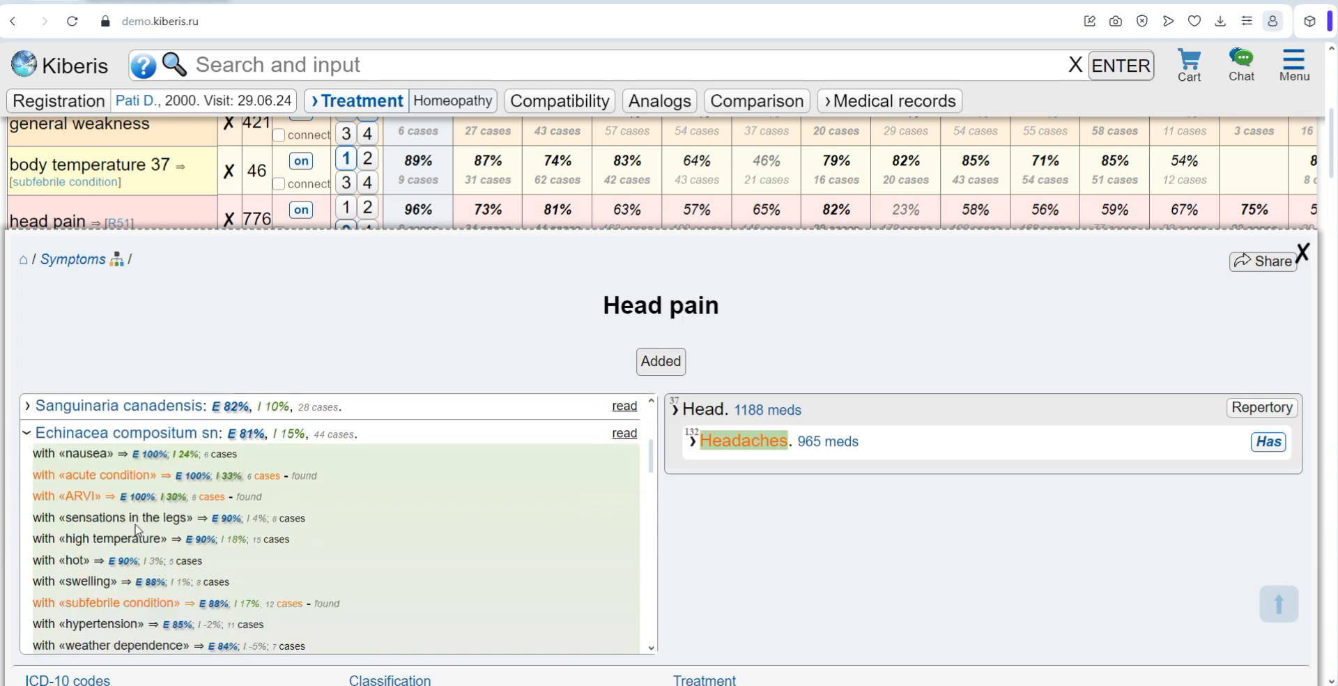
pyautogui.scroll(-1, 133, 519)
pyautogui.scroll(1, 134, 518)
# Step: View the head pain sources for Echinacea compositum sn and expand the Kiberis statistics, examining the high temperature relationship
pyautogui.click(625, 433)
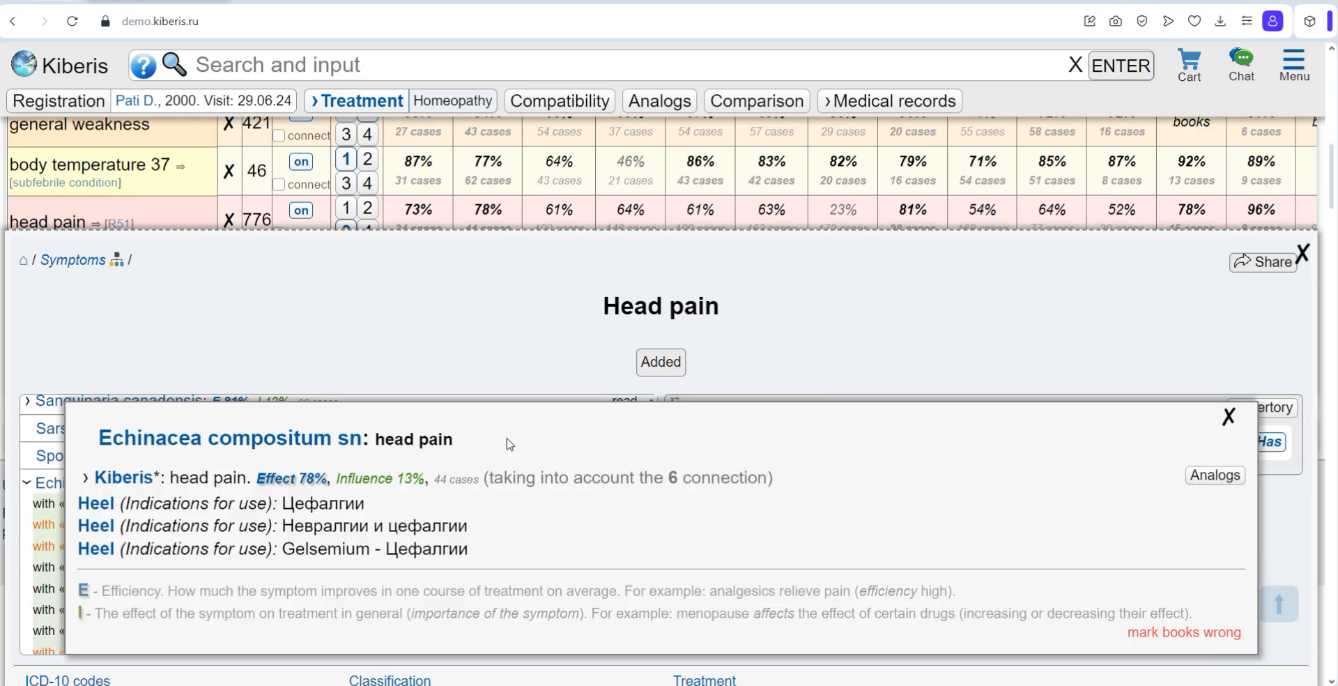
pyautogui.click(91, 483)
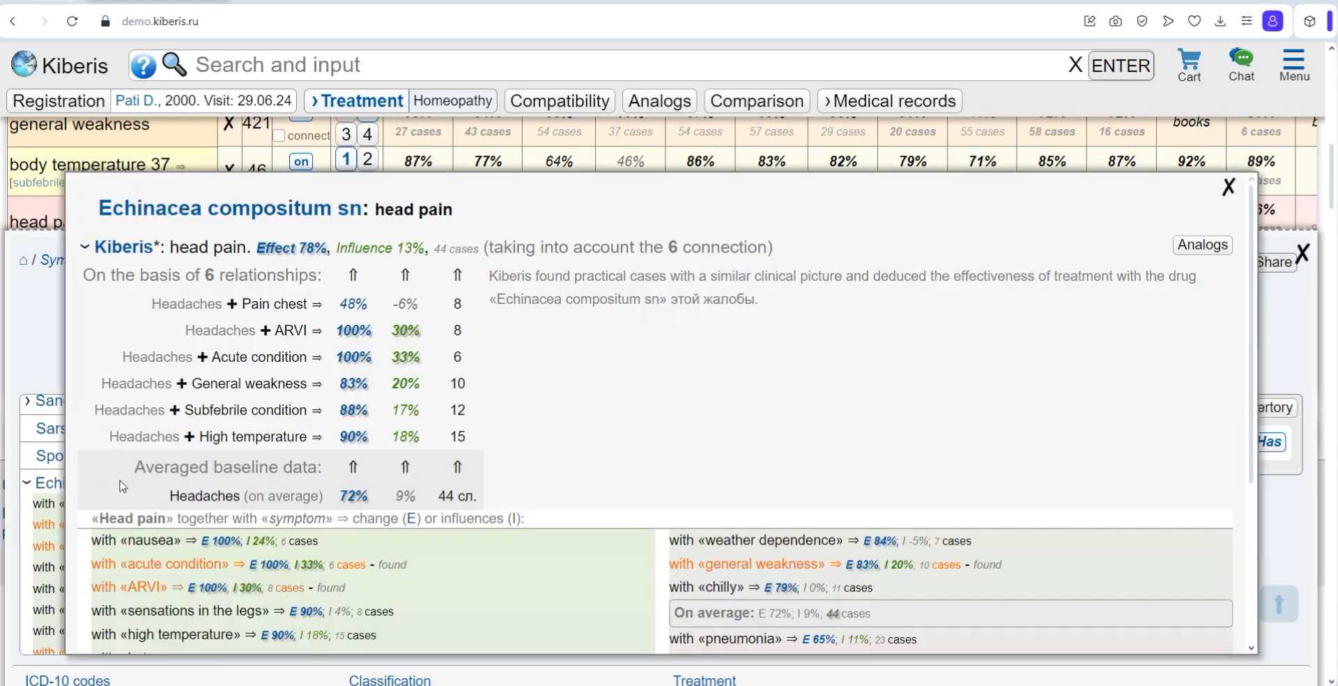
pyautogui.moveTo(109, 436); pyautogui.dragTo(479, 436)
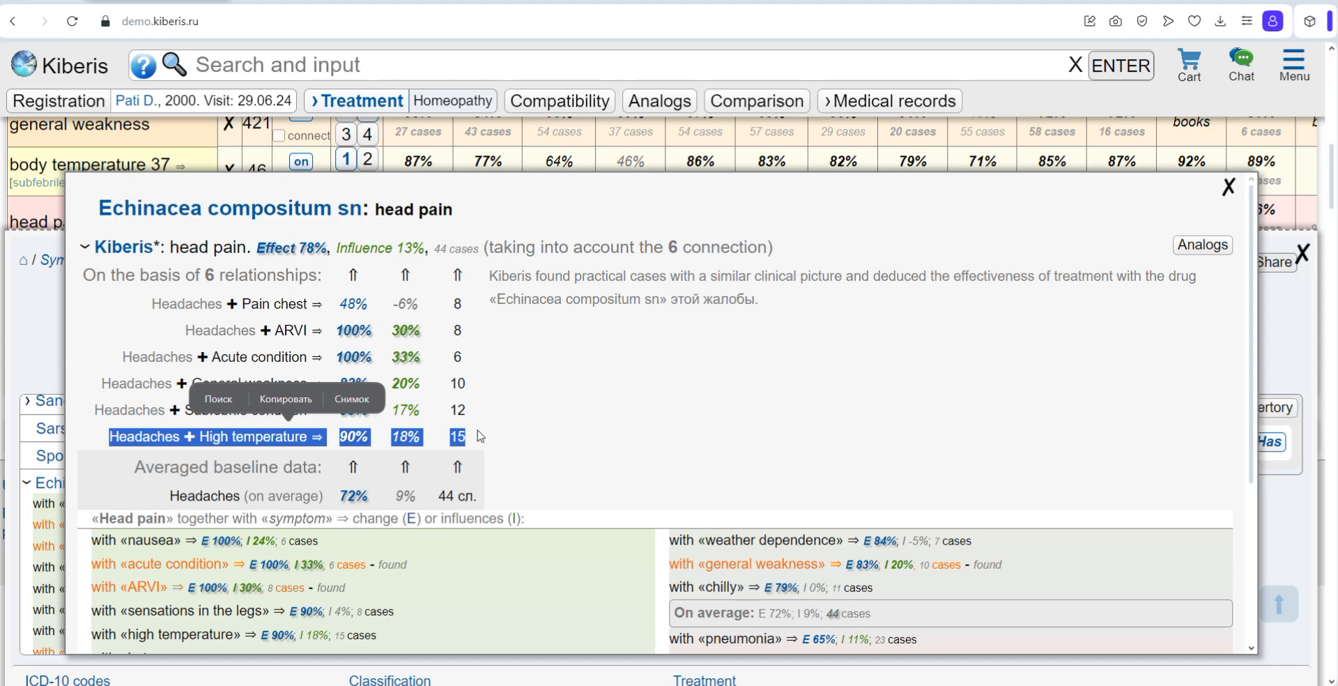
pyautogui.click(481, 437)
# Step: Examine which accompanying symptoms raise or lower the effect of Echinacea compositum sn on head pain, and close the statistics
pyautogui.scroll(-2, 512, 431)
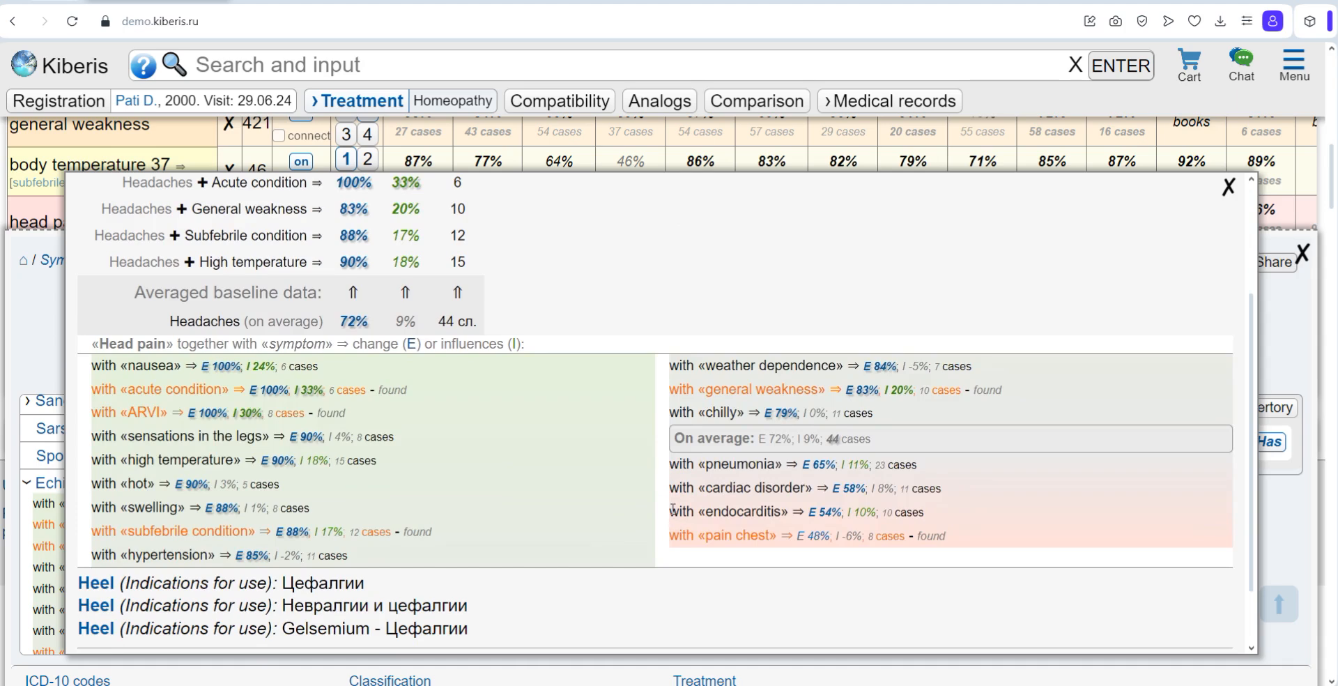
pyautogui.moveTo(674, 466); pyautogui.dragTo(975, 542)
pyautogui.moveTo(481, 550); pyautogui.dragTo(83, 384)
pyautogui.click(531, 458)
pyautogui.scroll(1, 484, 463)
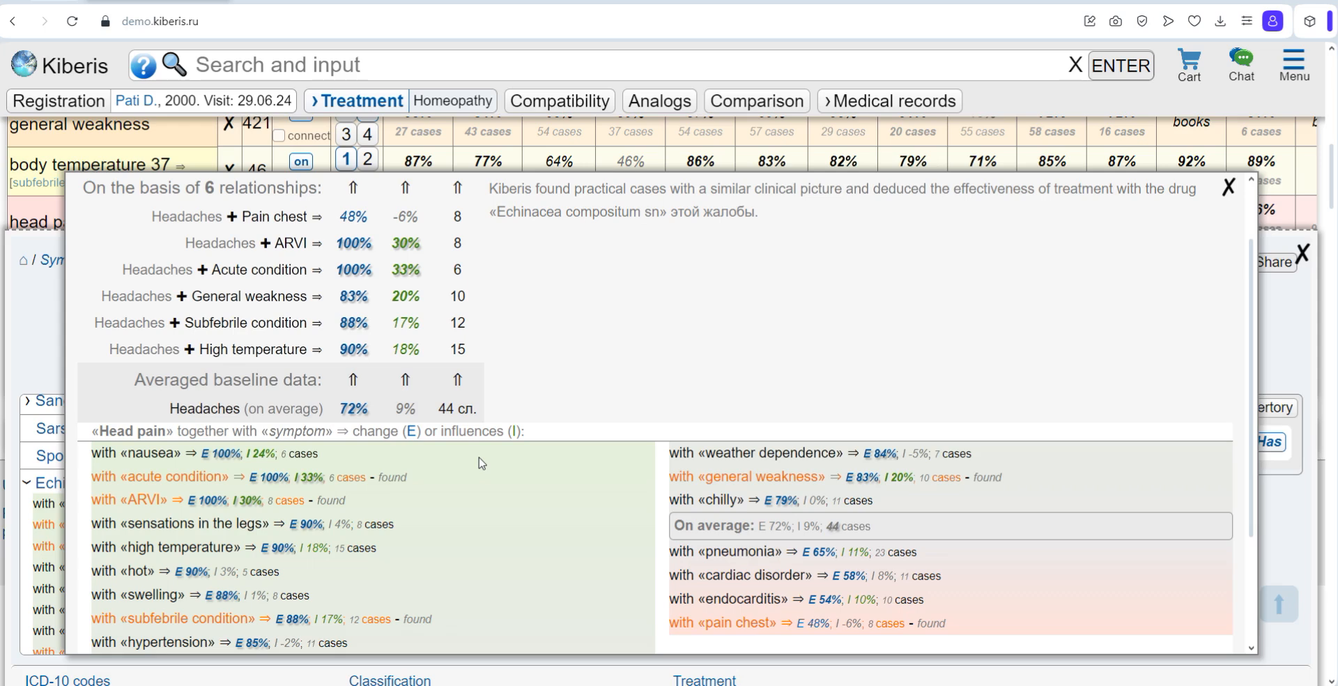
pyautogui.moveTo(180, 220); pyautogui.dragTo(532, 286)
pyautogui.click(517, 286)
pyautogui.scroll(3, 497, 345)
pyautogui.click(1266, 182)
pyautogui.scroll(2, 277, 550)
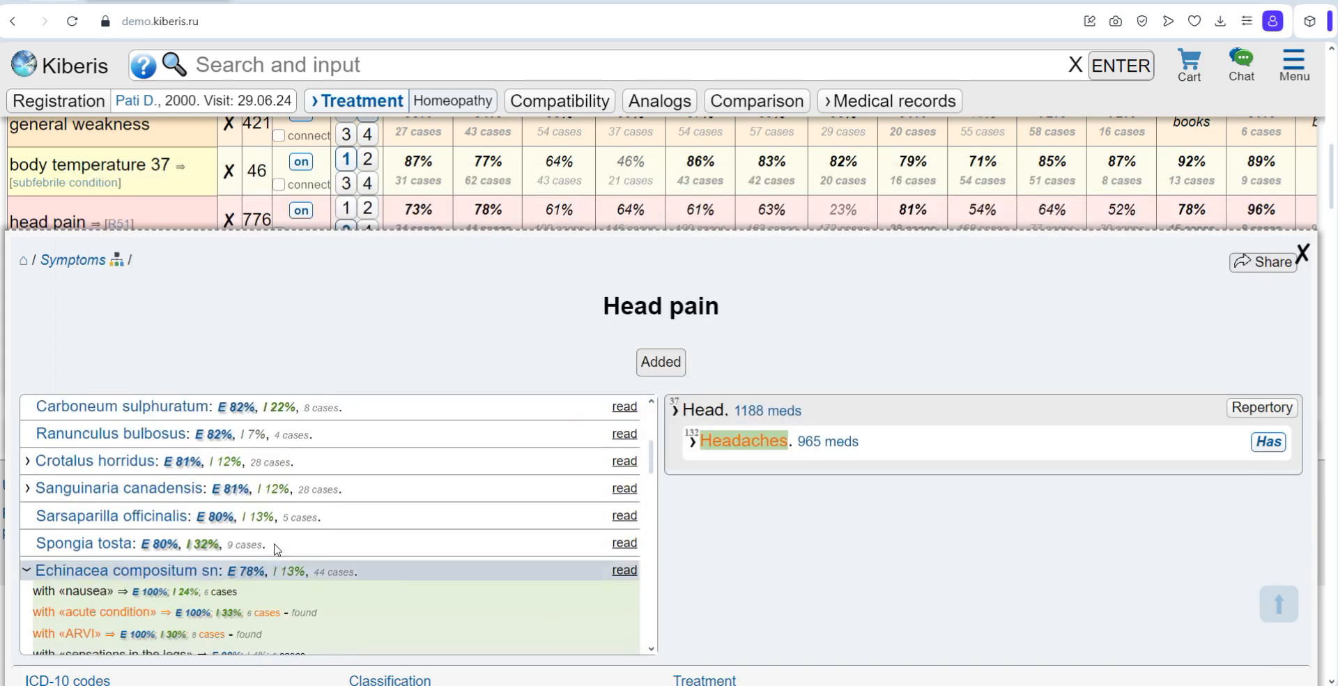
# Step: Filter the head pain remedies by "nux" and expand the accompanying symptoms of Nux vomica
pyautogui.scroll(3, 277, 550)
pyautogui.click(70, 446)
pyautogui.write('nu')
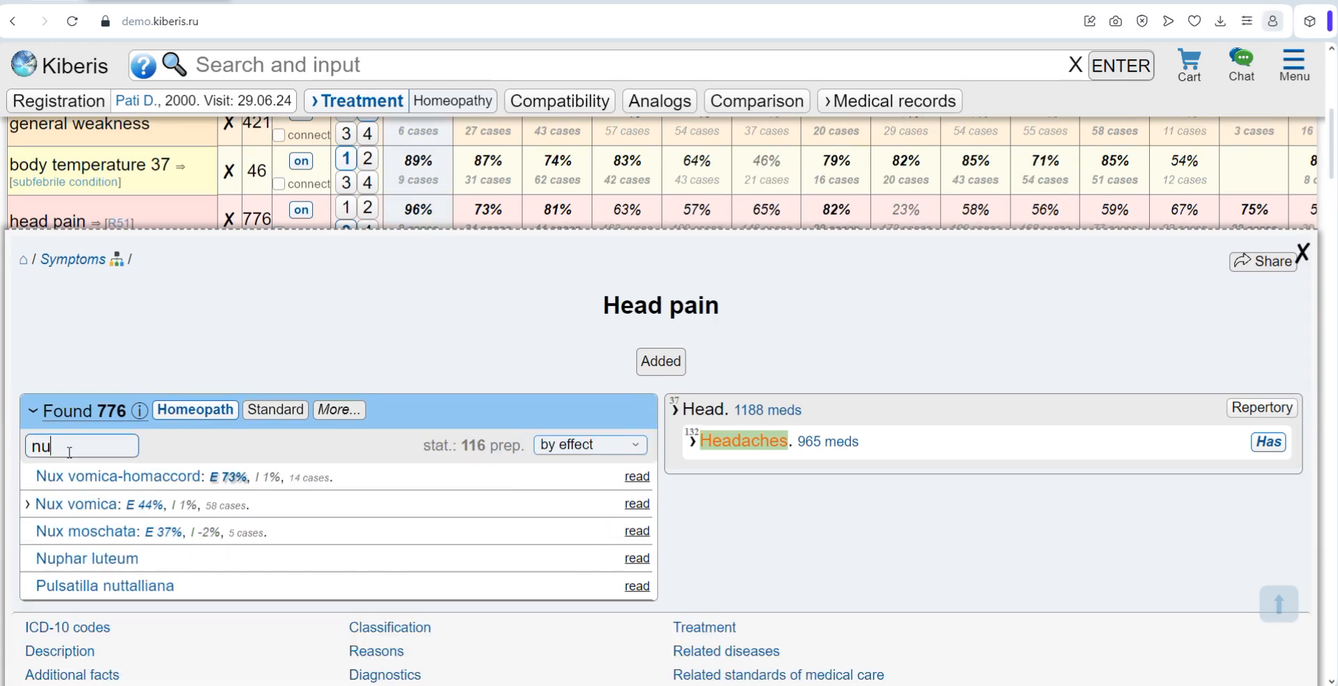
pyautogui.write('x')
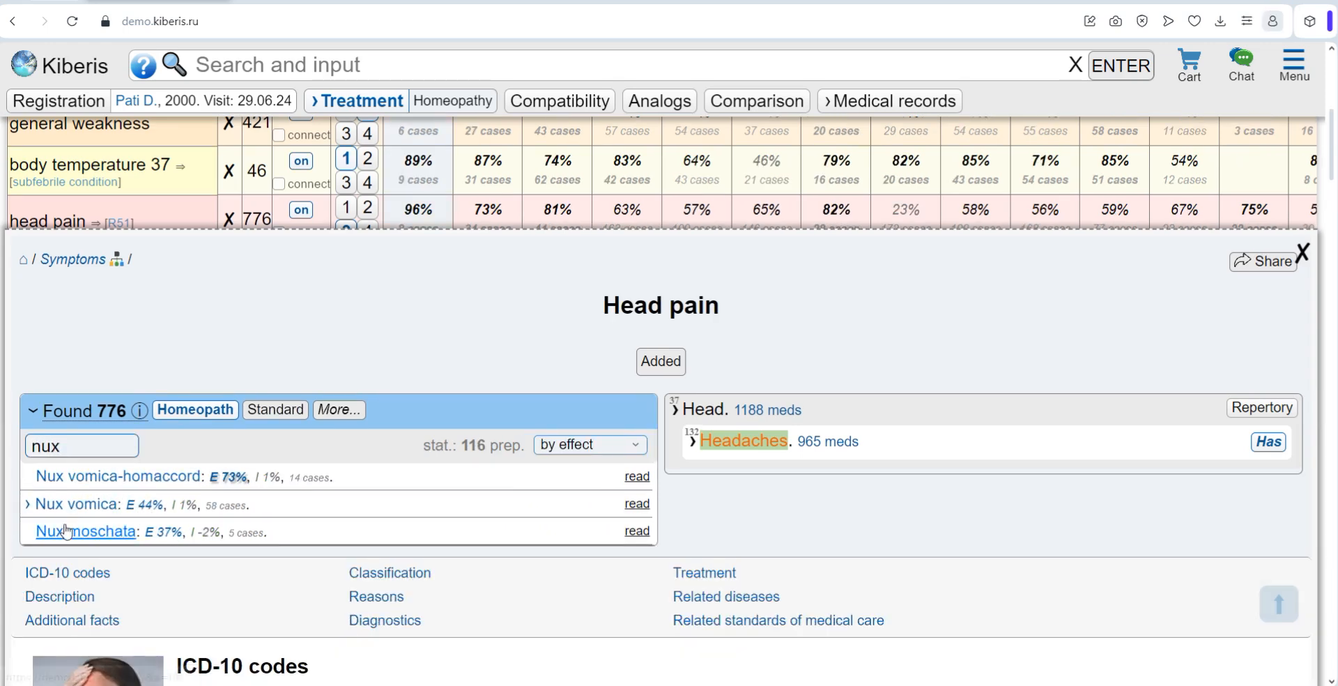
pyautogui.click(35, 504)
pyautogui.moveTo(66, 524); pyautogui.dragTo(162, 609)
pyautogui.click(325, 594)
# Step: Examine Nux vomica's accompanying symptoms down to the least favourable ones, such as "worse, drafts" and "desire for salty", and collapse them
pyautogui.scroll(-1, 146, 569)
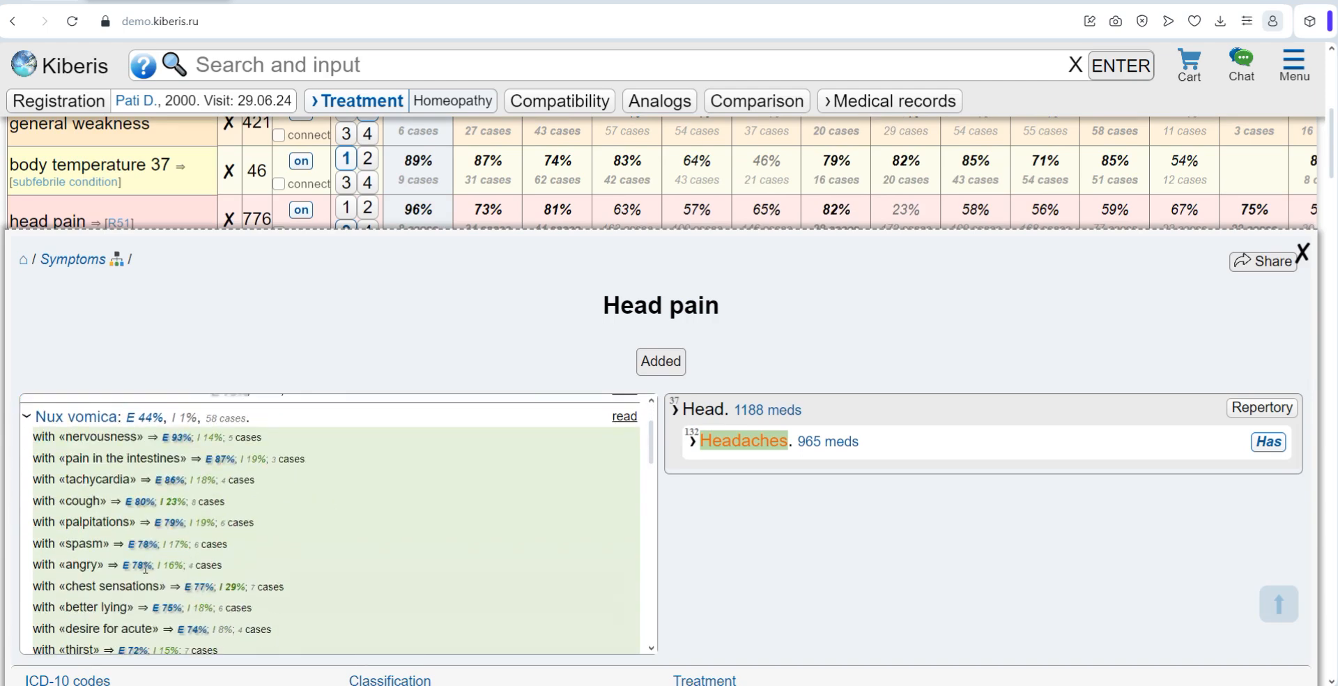
pyautogui.scroll(-10, 145, 568)
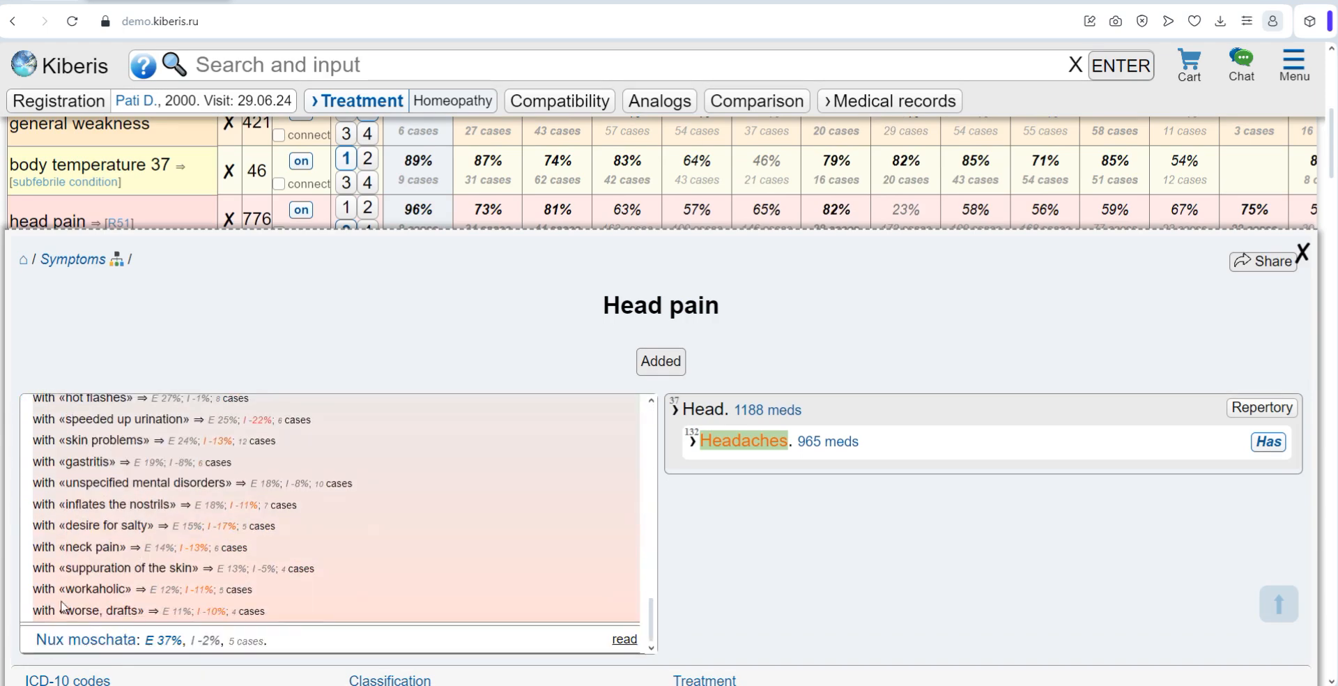
pyautogui.doubleClick(85, 612)
pyautogui.moveTo(66, 525); pyautogui.dragTo(150, 530)
pyautogui.click(307, 544)
pyautogui.scroll(10, 308, 545)
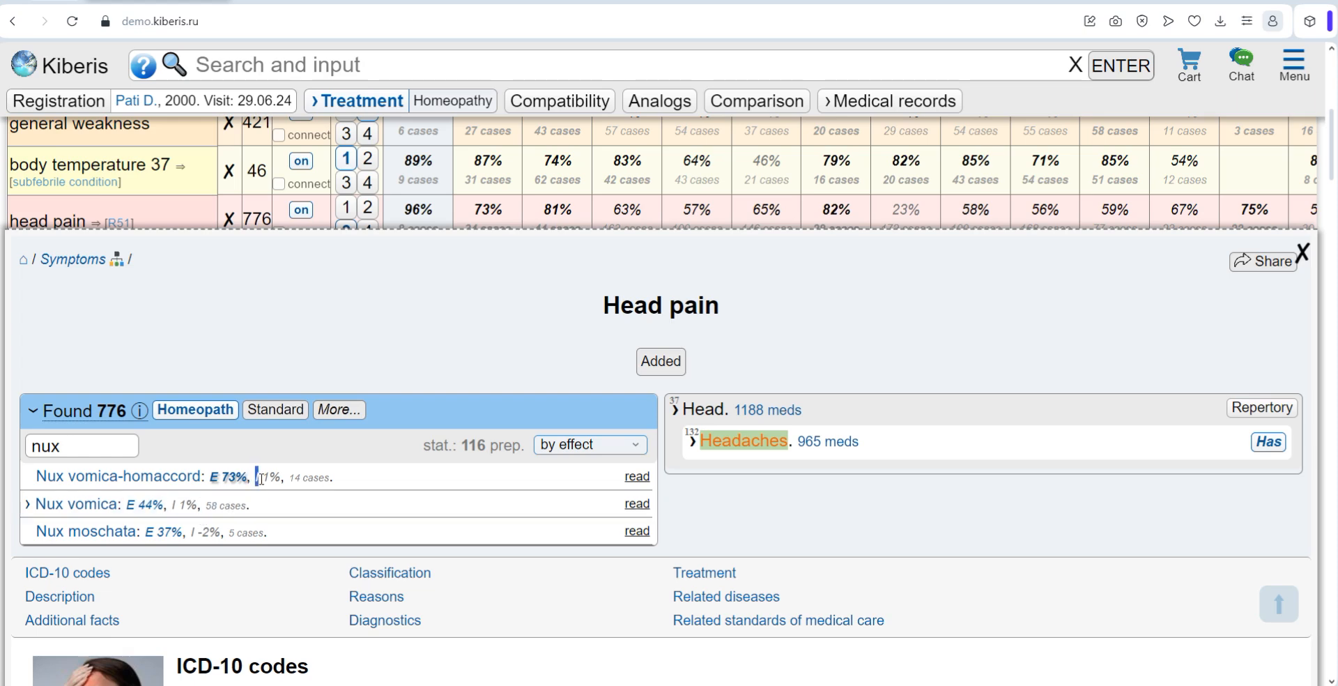
# Step: Add the complaint "chilly" to the patient's symptoms
pyautogui.scroll(4, 452, 501)
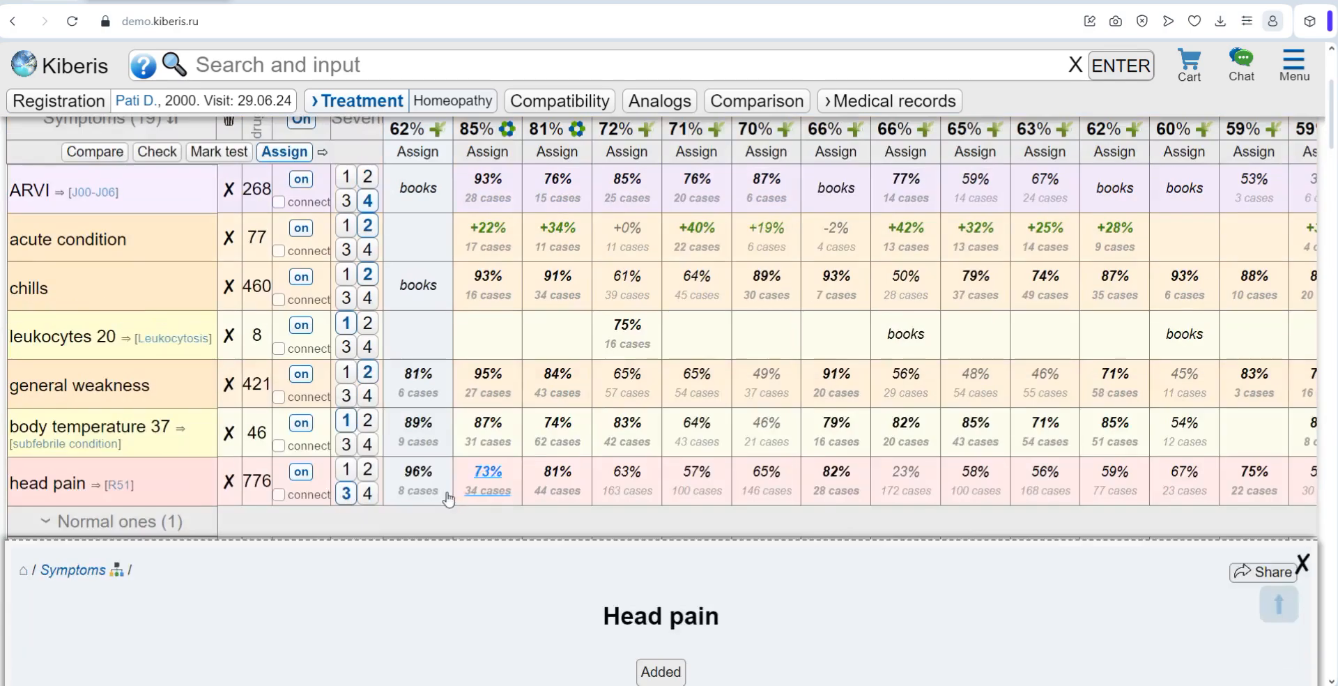
pyautogui.scroll(3, 451, 500)
pyautogui.click(289, 64)
pyautogui.write('chilly')
pyautogui.press('Return')
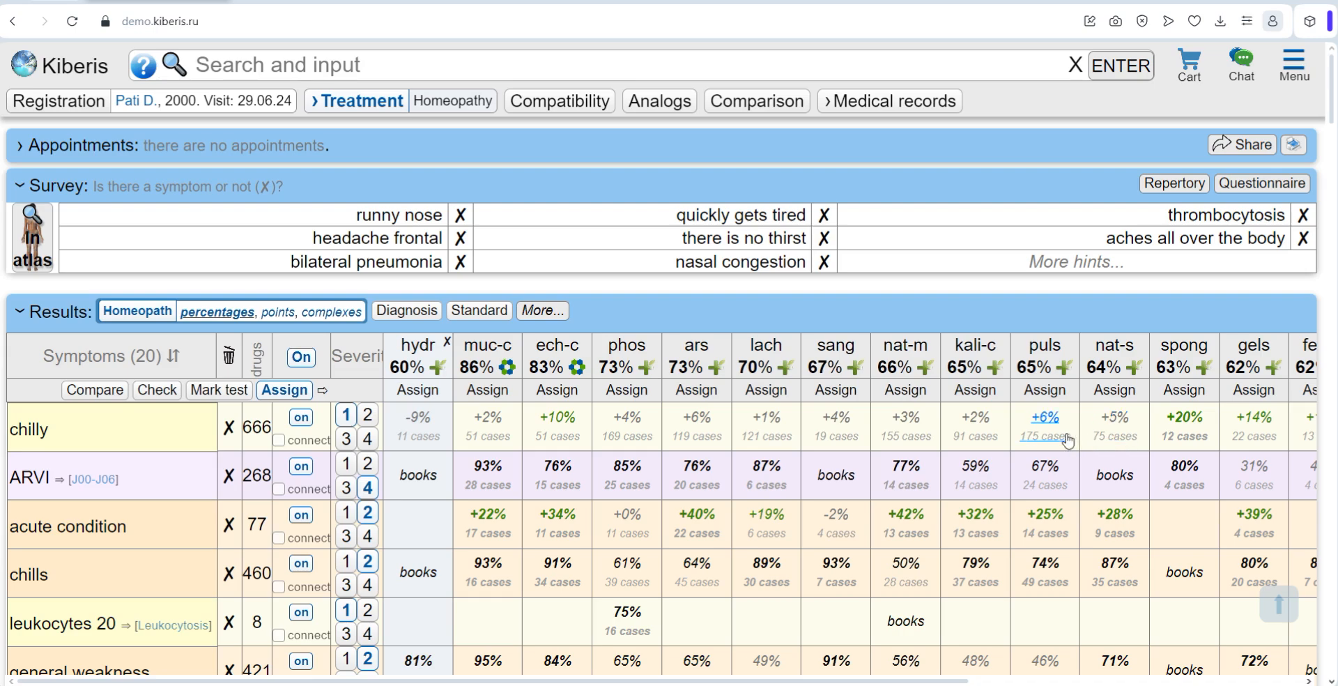
# Step: Compare the influence of "chilly" across the suggested remedies and open the list of remedies found for it
pyautogui.moveTo(553, 682); pyautogui.dragTo(790, 682)
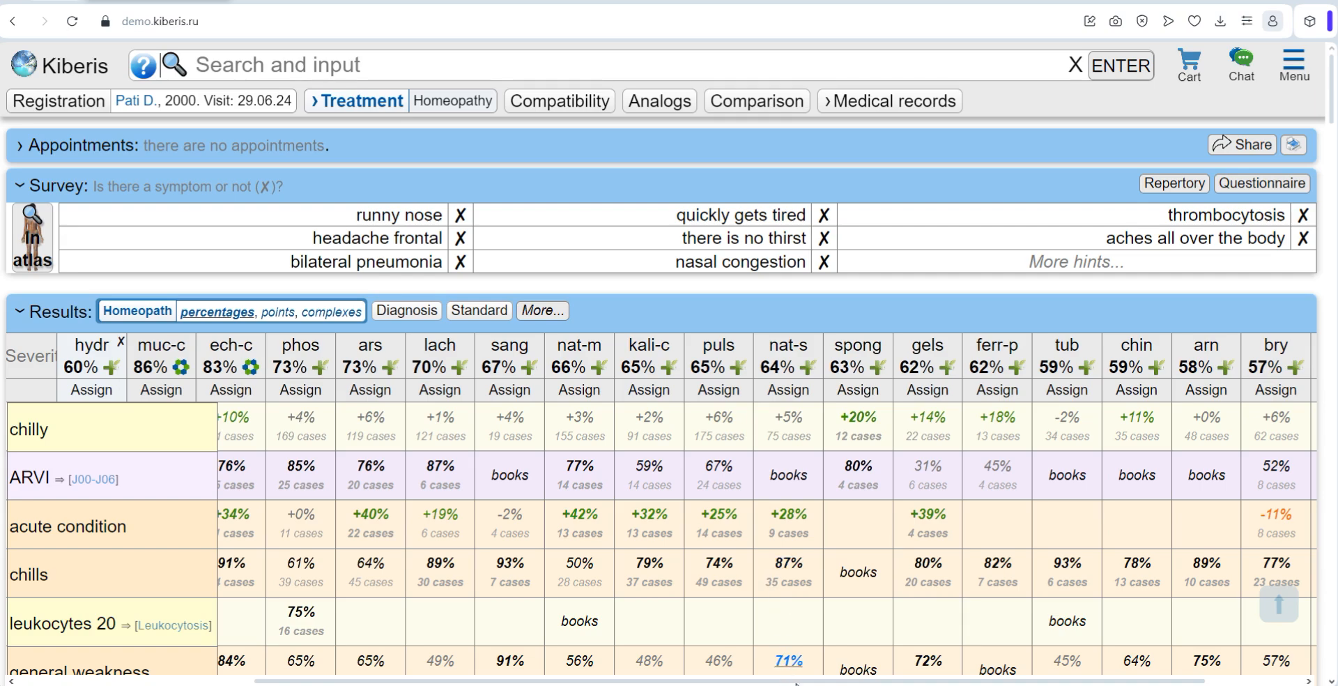
pyautogui.moveTo(857, 683); pyautogui.dragTo(963, 683)
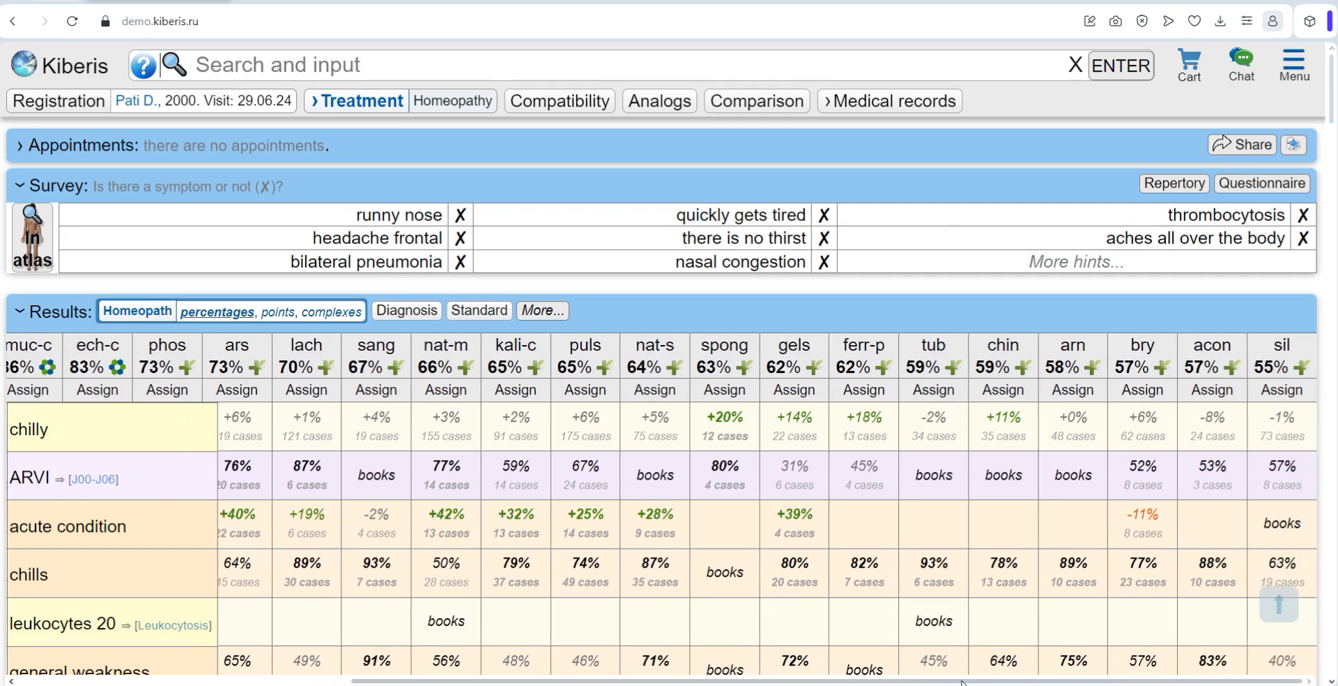
pyautogui.hscroll(-5, 723, 666)
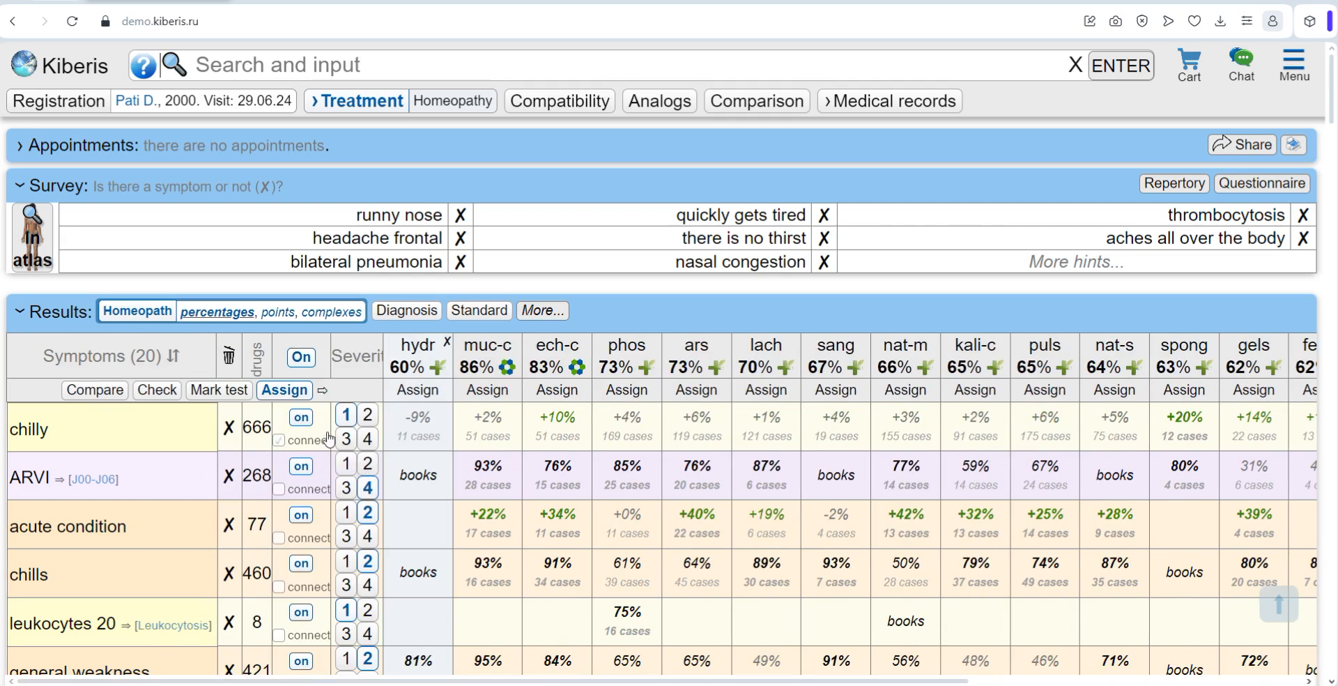
pyautogui.click(255, 426)
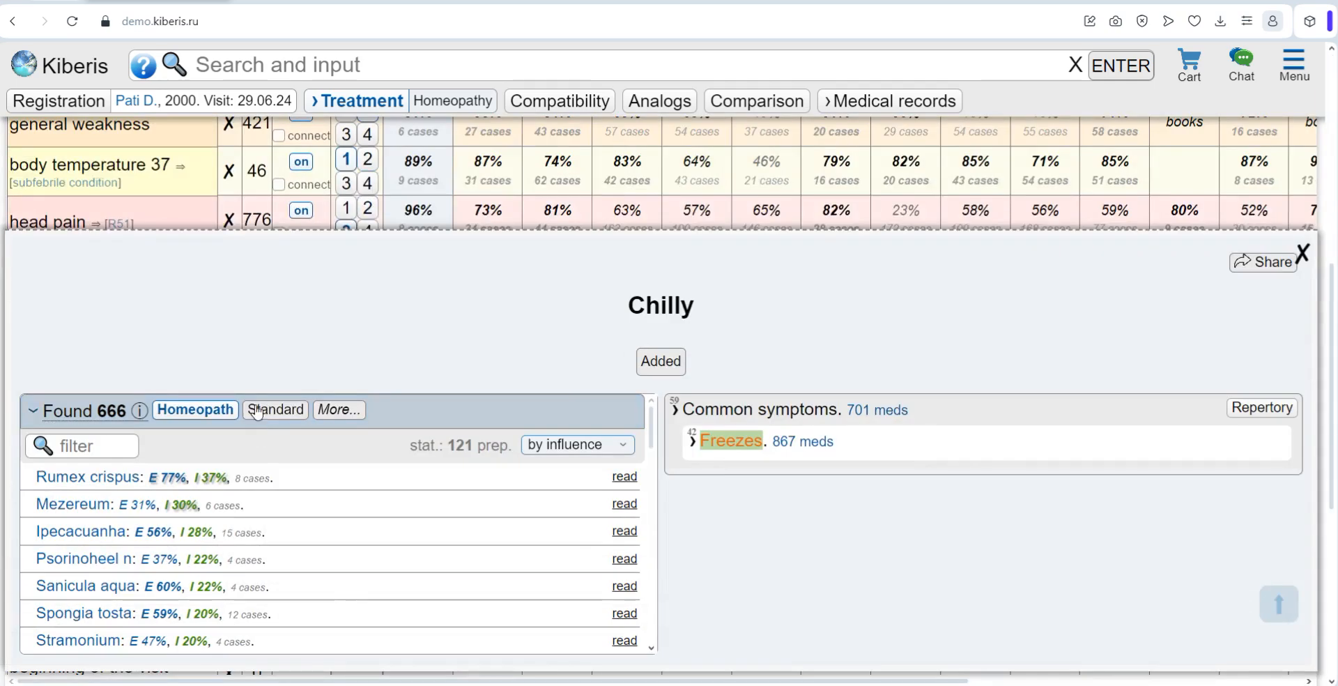
# Step: Sort the remedies found for "chilly" by effect and return the list to sorting by influence
pyautogui.scroll(-1, 195, 359)
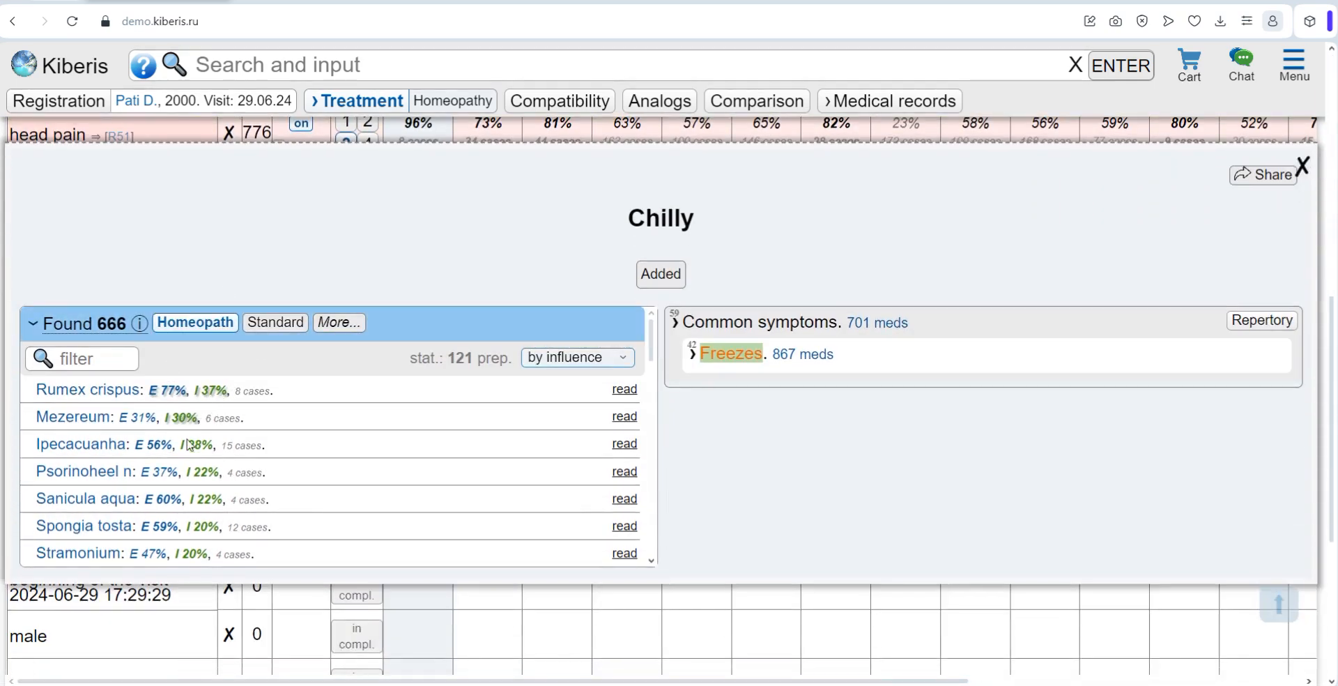
pyautogui.click(551, 359)
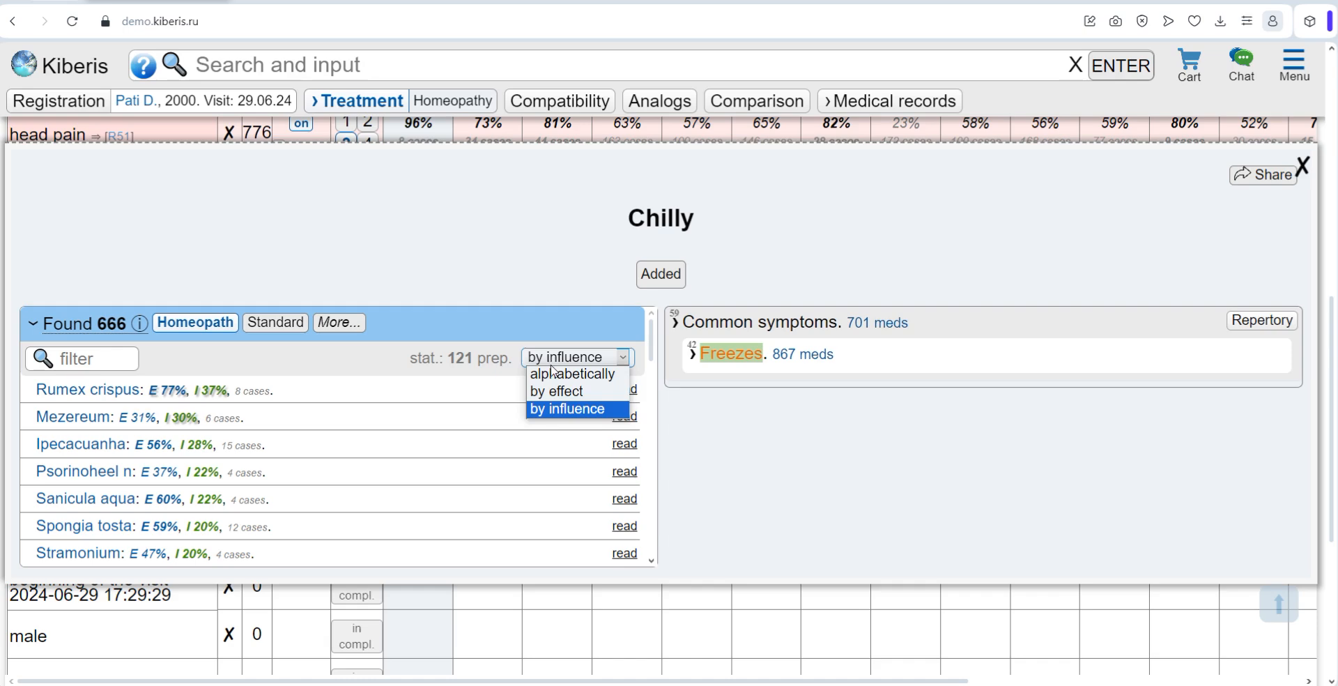
pyautogui.click(562, 392)
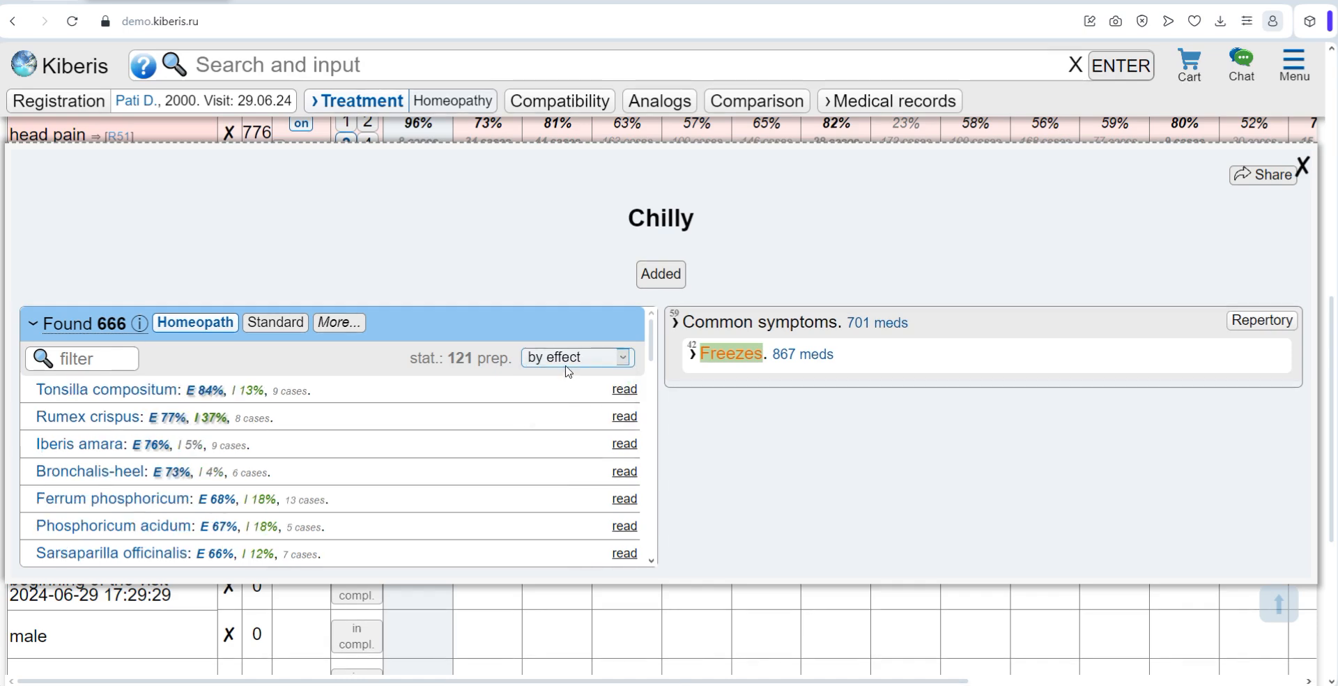
pyautogui.click(566, 366)
pyautogui.click(566, 410)
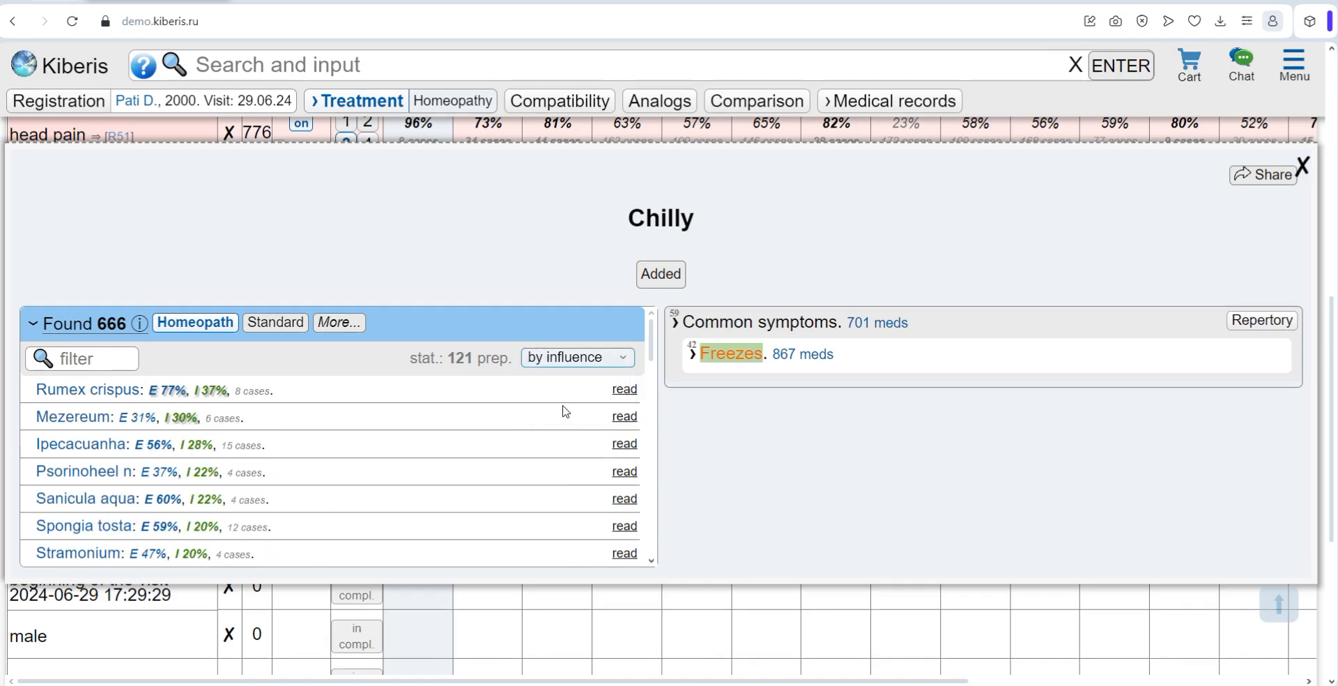
# Step: Look through the remedies found for "chilly" and open the page of Sepia officinalis
pyautogui.scroll(1, 562, 409)
pyautogui.scroll(-3, 346, 541)
pyautogui.scroll(-3, 346, 541)
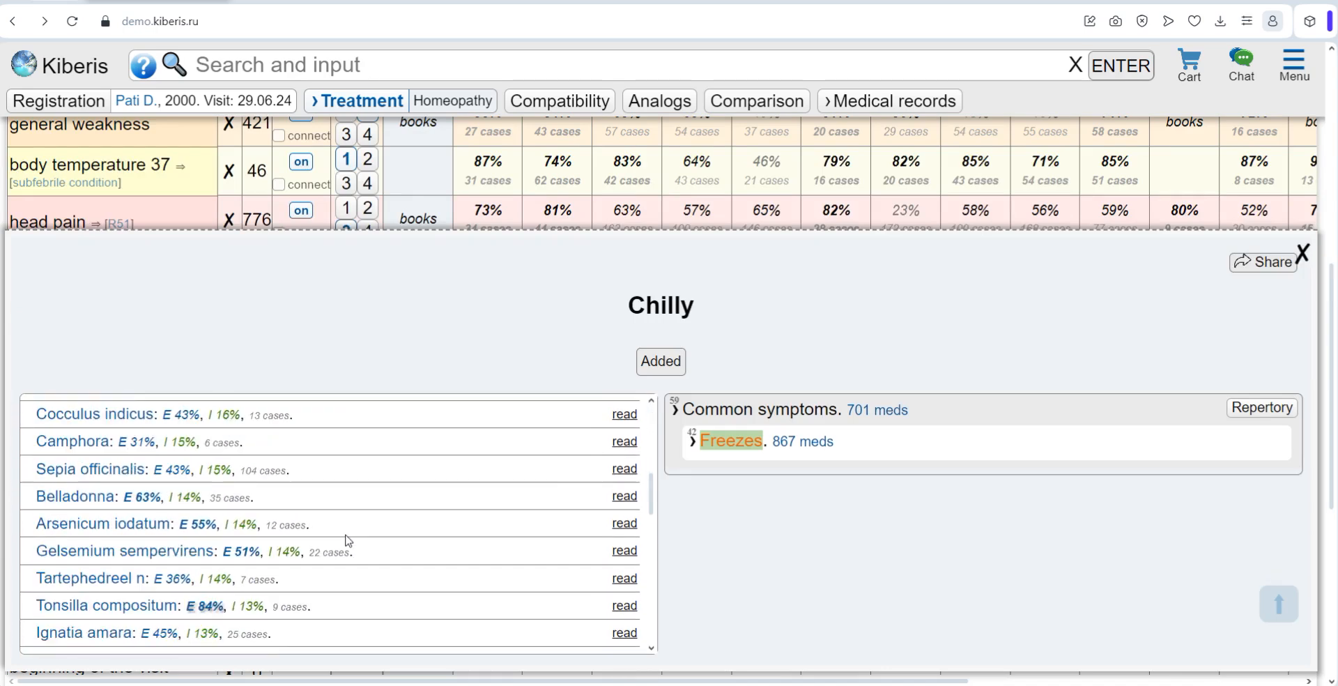
pyautogui.scroll(2, 334, 535)
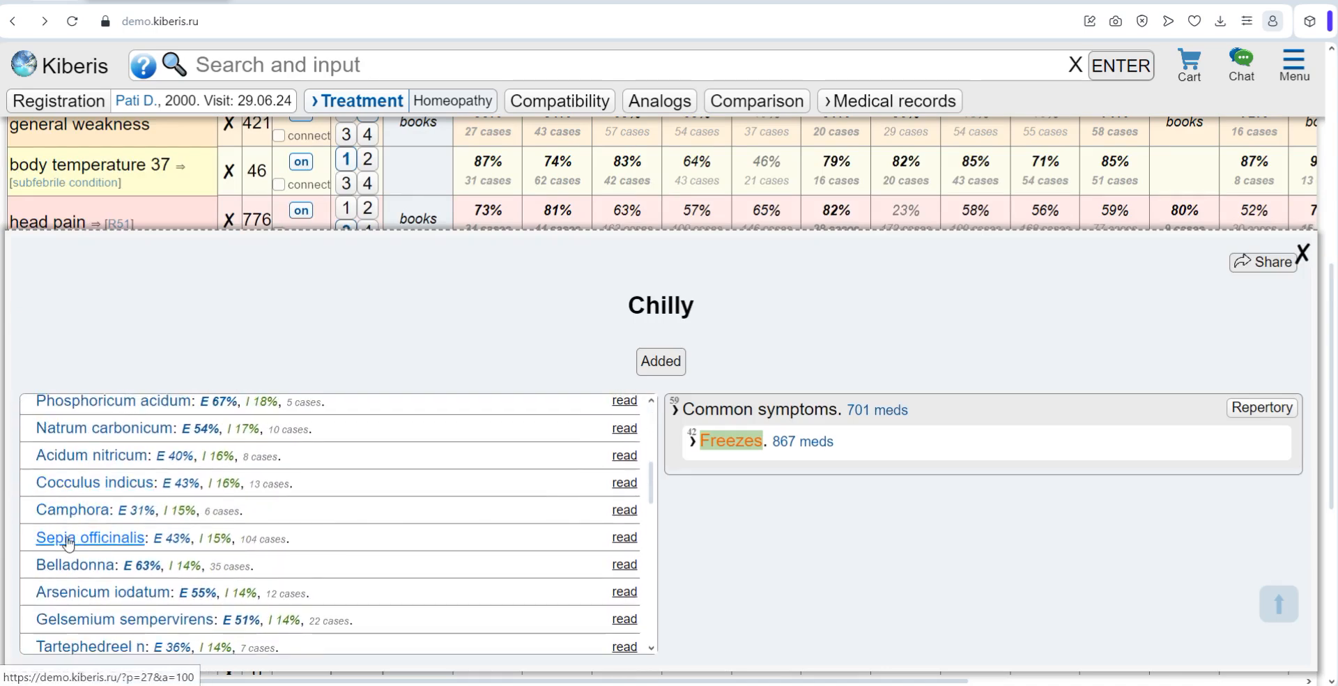
pyautogui.click(91, 537)
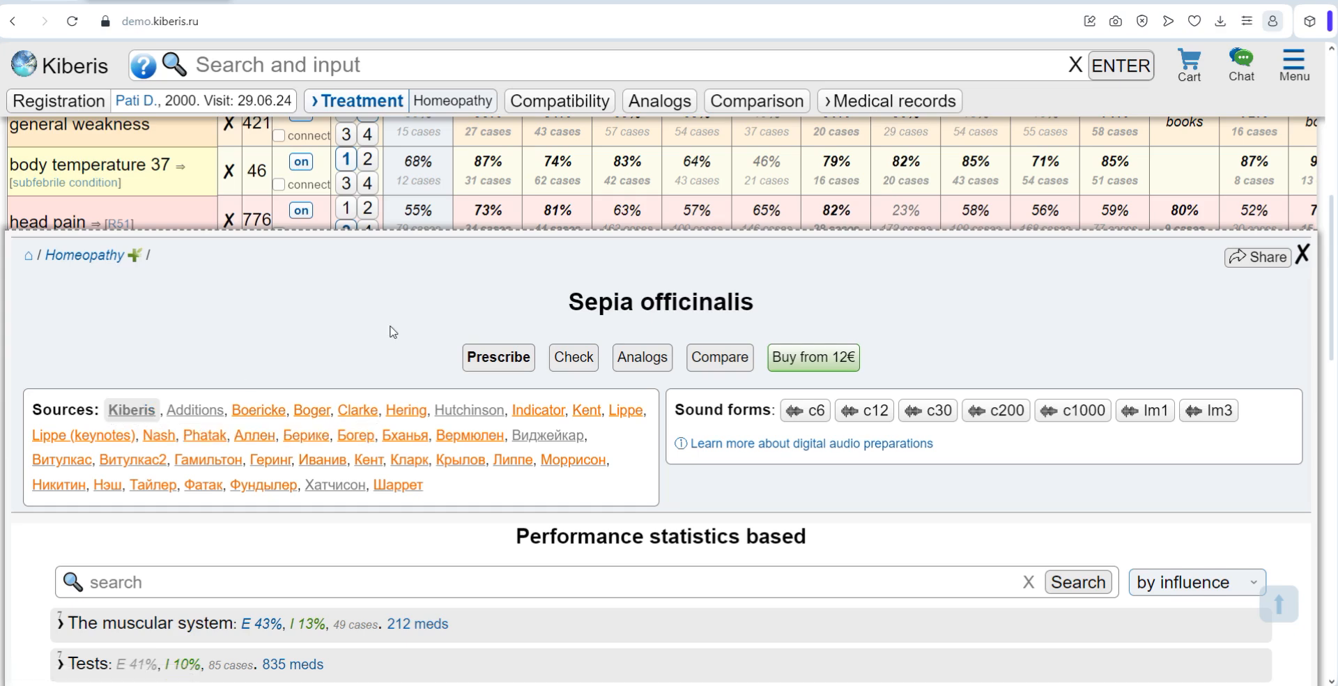
# Step: Expand Head, Face and Nose in Sepia officinalis's performance statistics to examine their symptoms
pyautogui.scroll(-5, 384, 332)
pyautogui.scroll(-1, 384, 333)
pyautogui.click(61, 270)
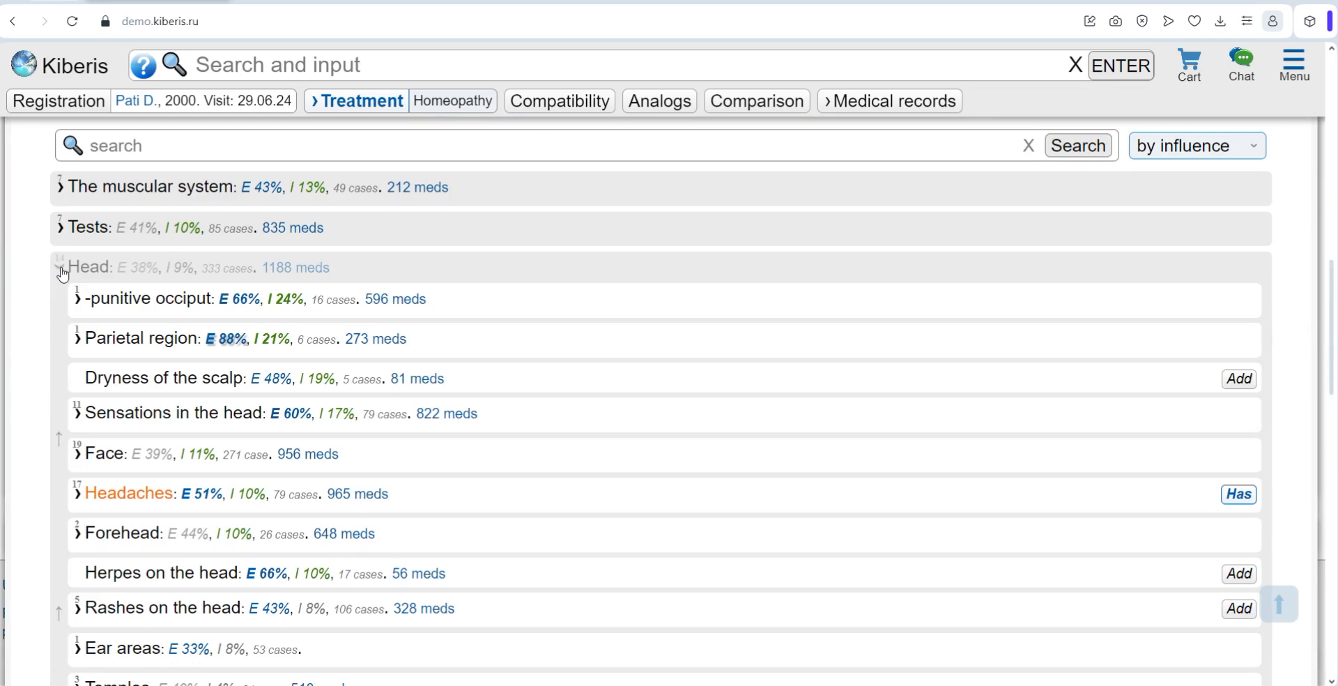
pyautogui.click(78, 454)
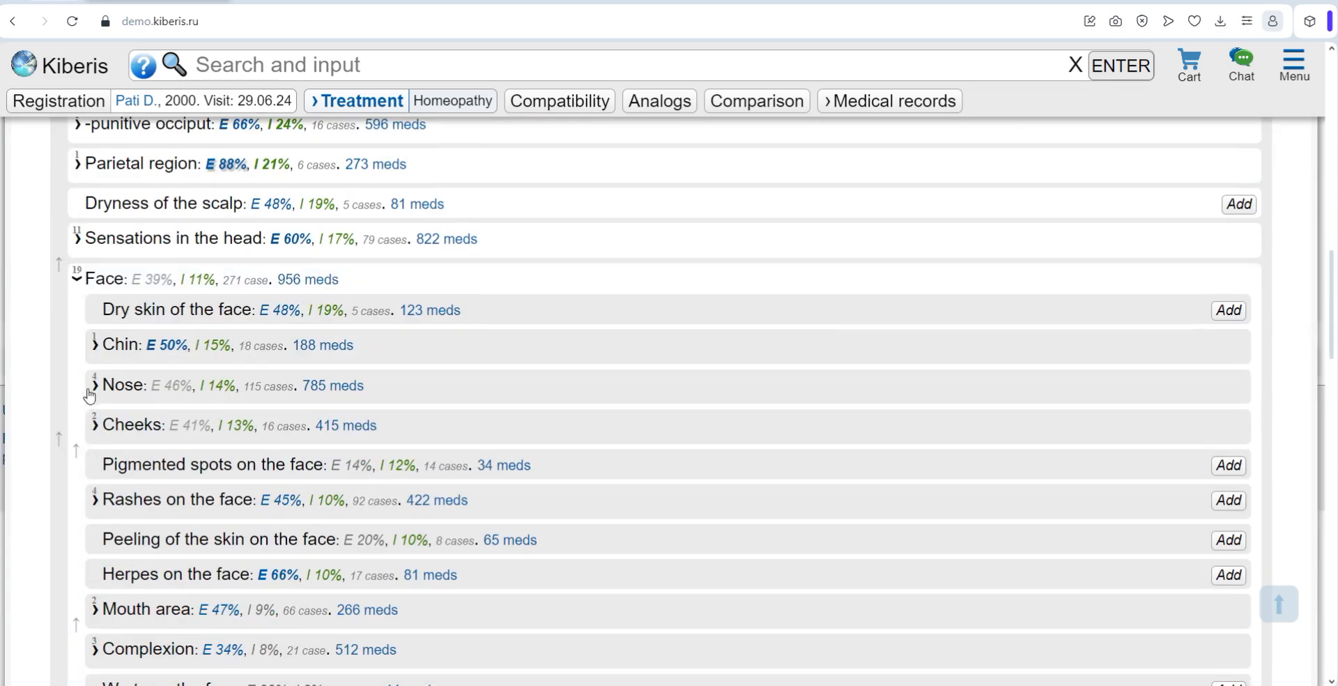
pyautogui.click(92, 385)
# Step: Check the sorting options of Sepia officinalis's performance statistics and close the remedy page
pyautogui.scroll(4, 1143, 363)
pyautogui.click(1181, 321)
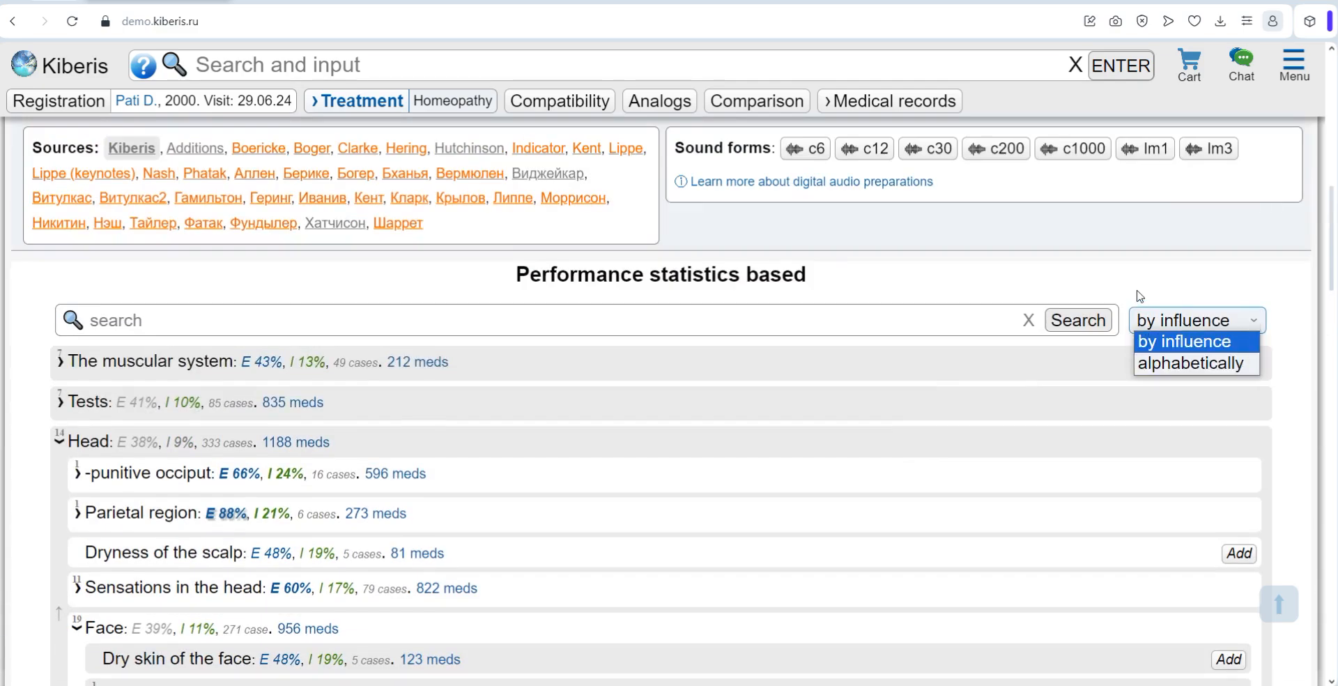
pyautogui.scroll(2, 1137, 292)
pyautogui.click(1300, 169)
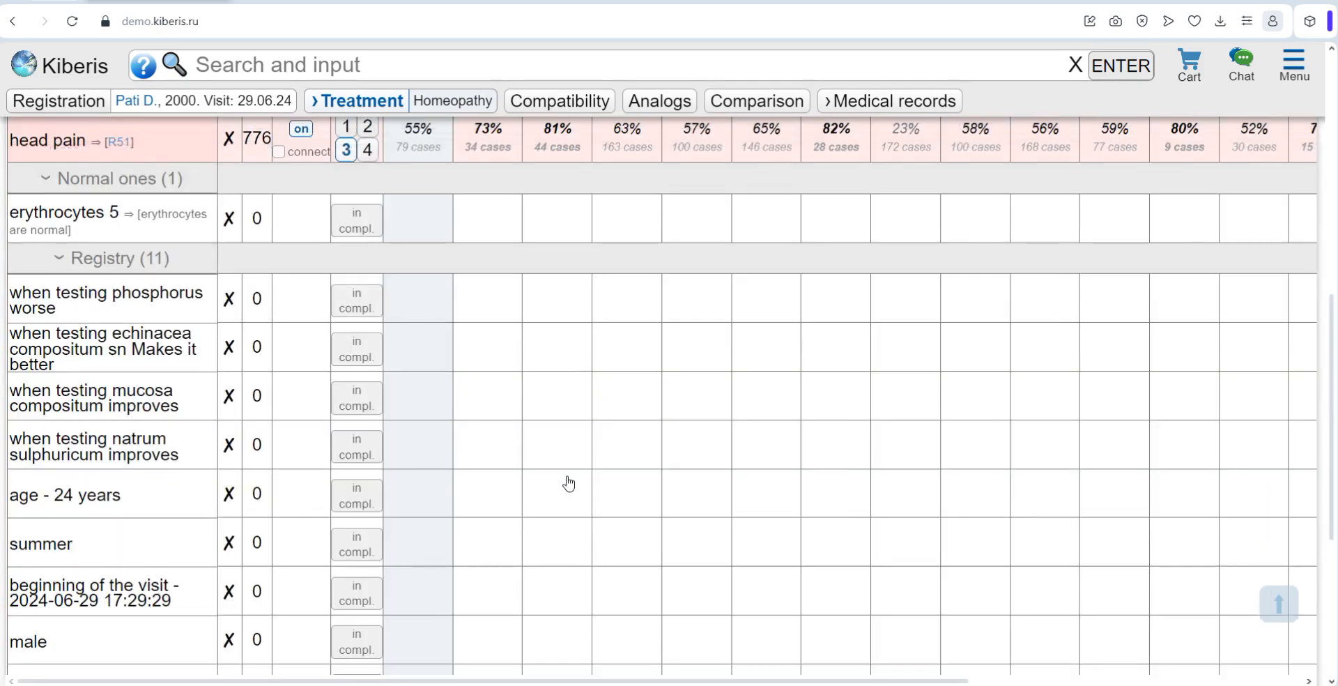
# Step: Remove Sepia from the results table and look across the remaining suggested remedies
pyautogui.scroll(10, 478, 477)
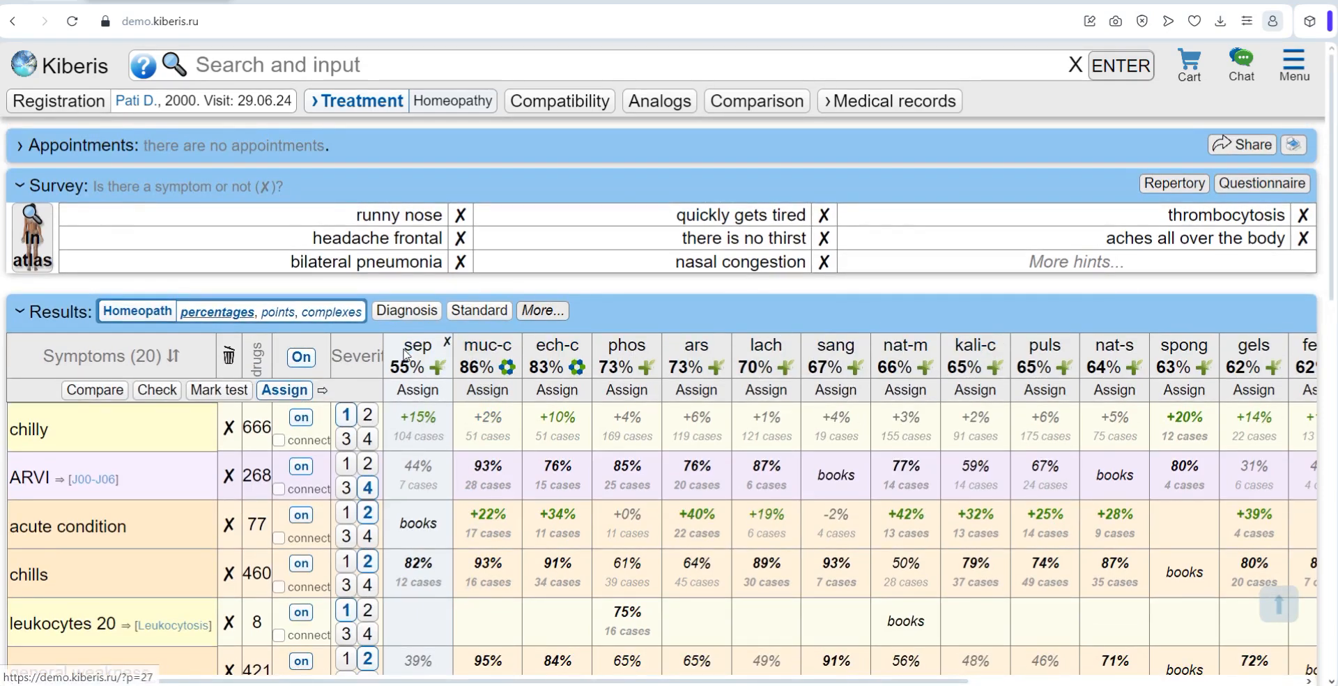
pyautogui.click(447, 342)
pyautogui.scroll(-1, 578, 560)
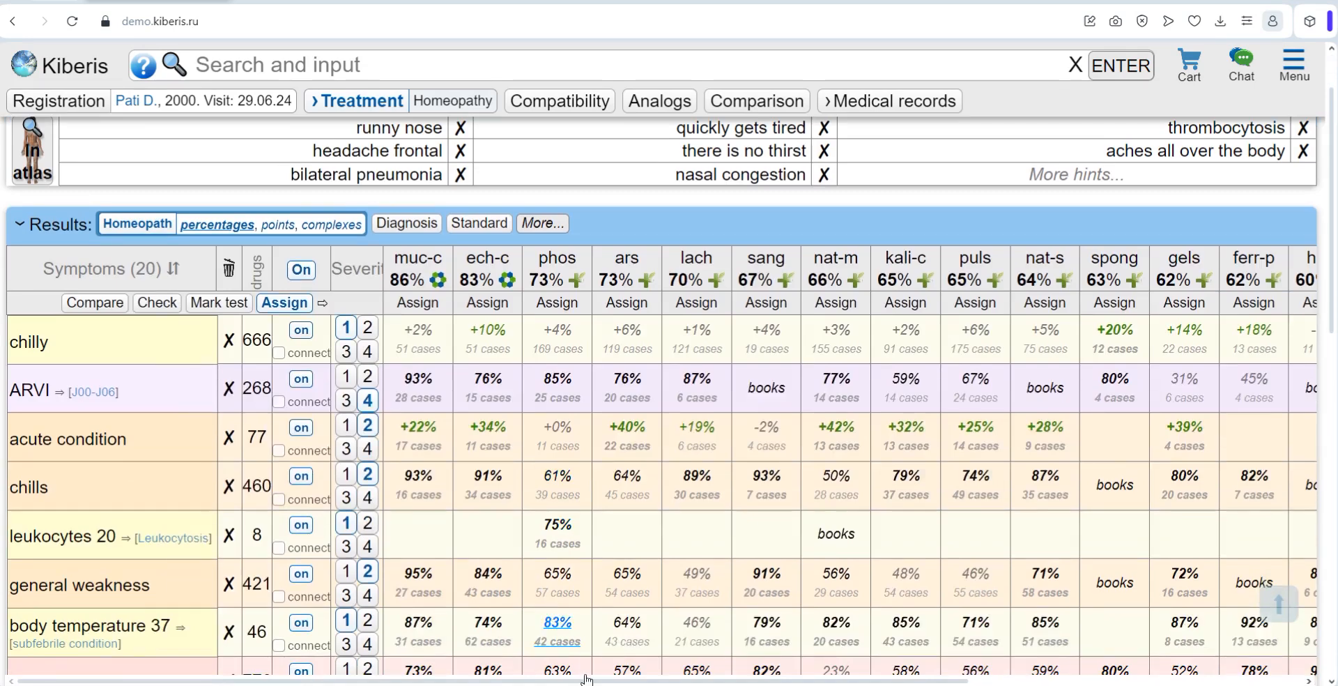
pyautogui.hscroll(5, 493, 414)
pyautogui.hscroll(-5, 494, 413)
# Step: Compare the results by points and by complexes, examine the components of phosphor plus, and return to percentages
pyautogui.click(279, 225)
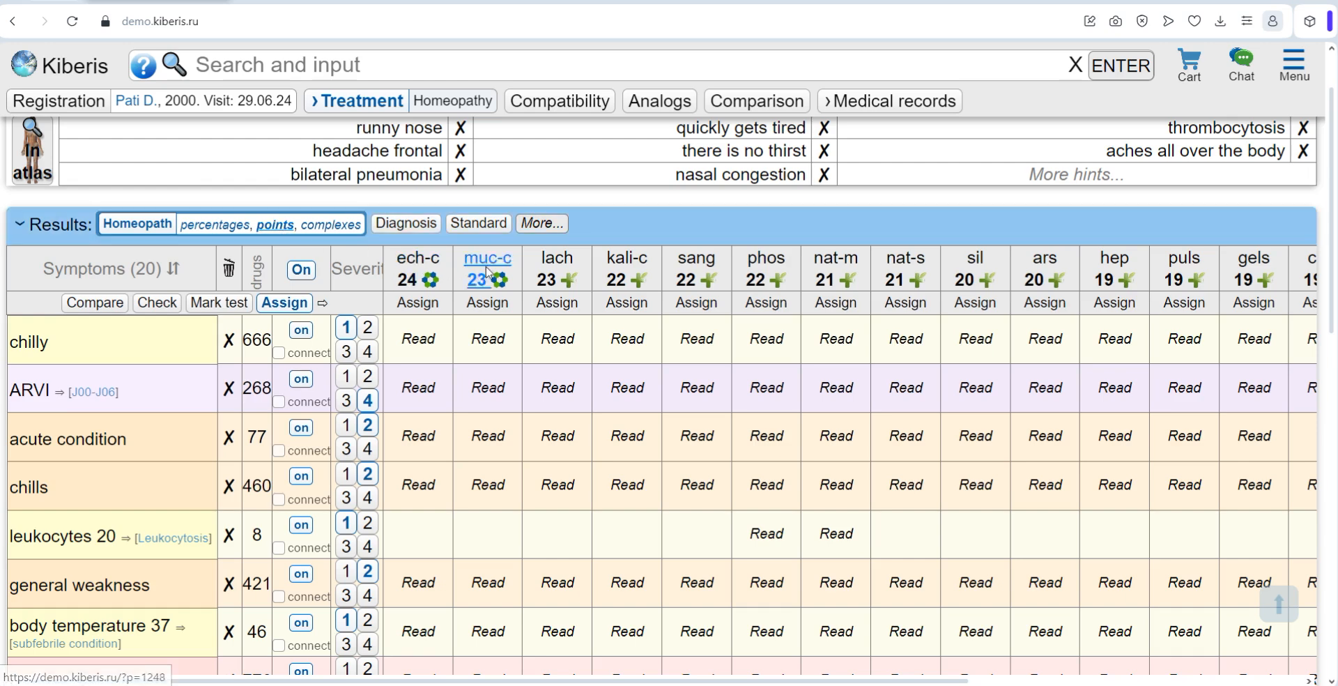
pyautogui.click(327, 226)
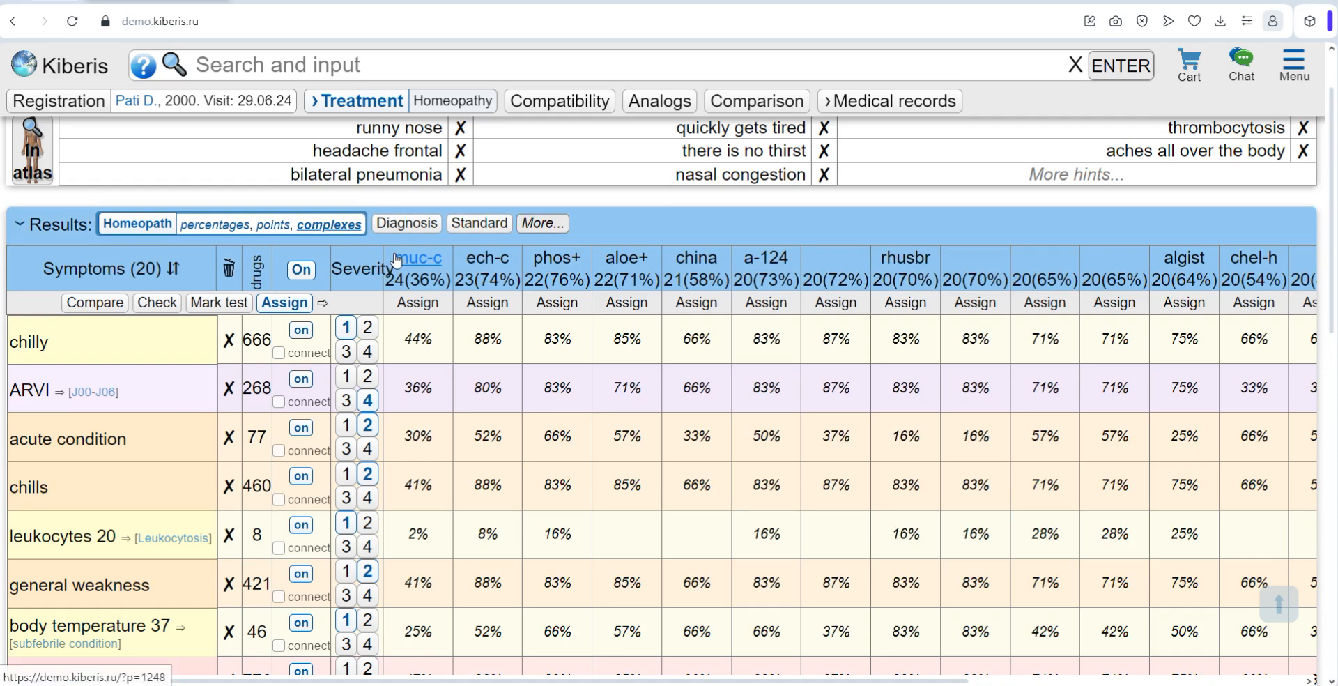
pyautogui.moveTo(412, 279)
pyautogui.moveTo(573, 284)
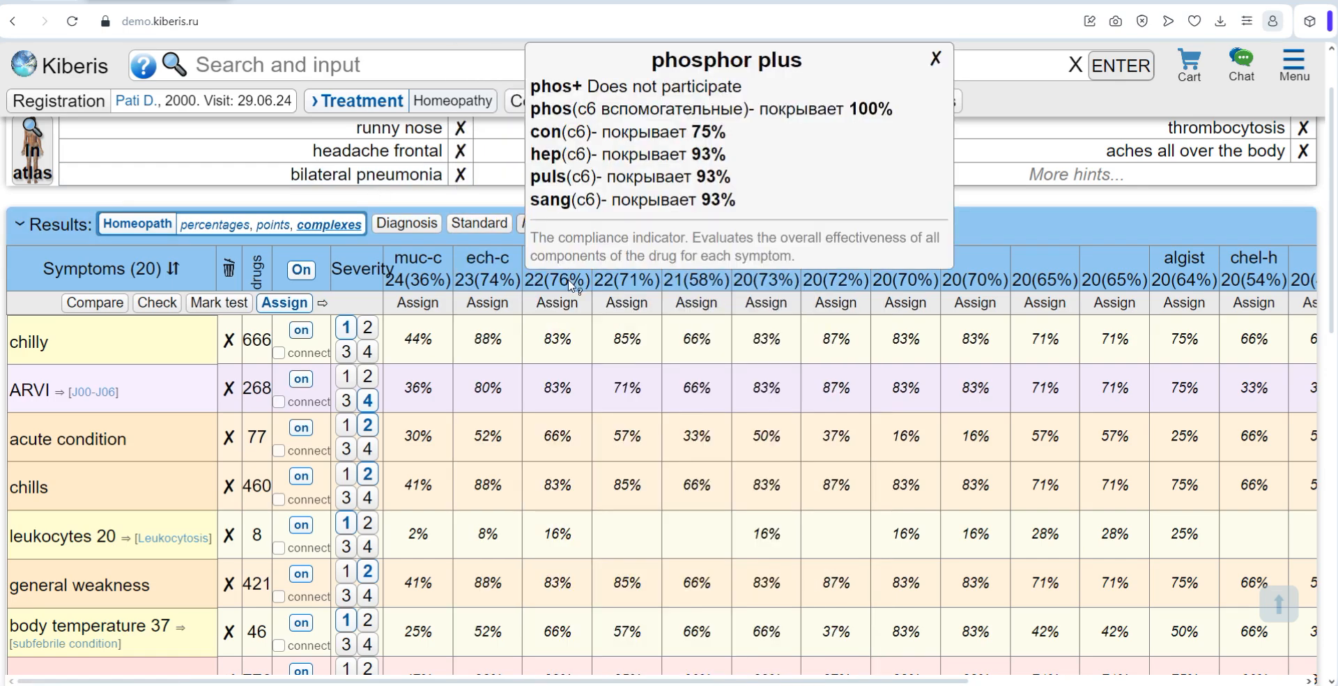
pyautogui.scroll(1, 573, 284)
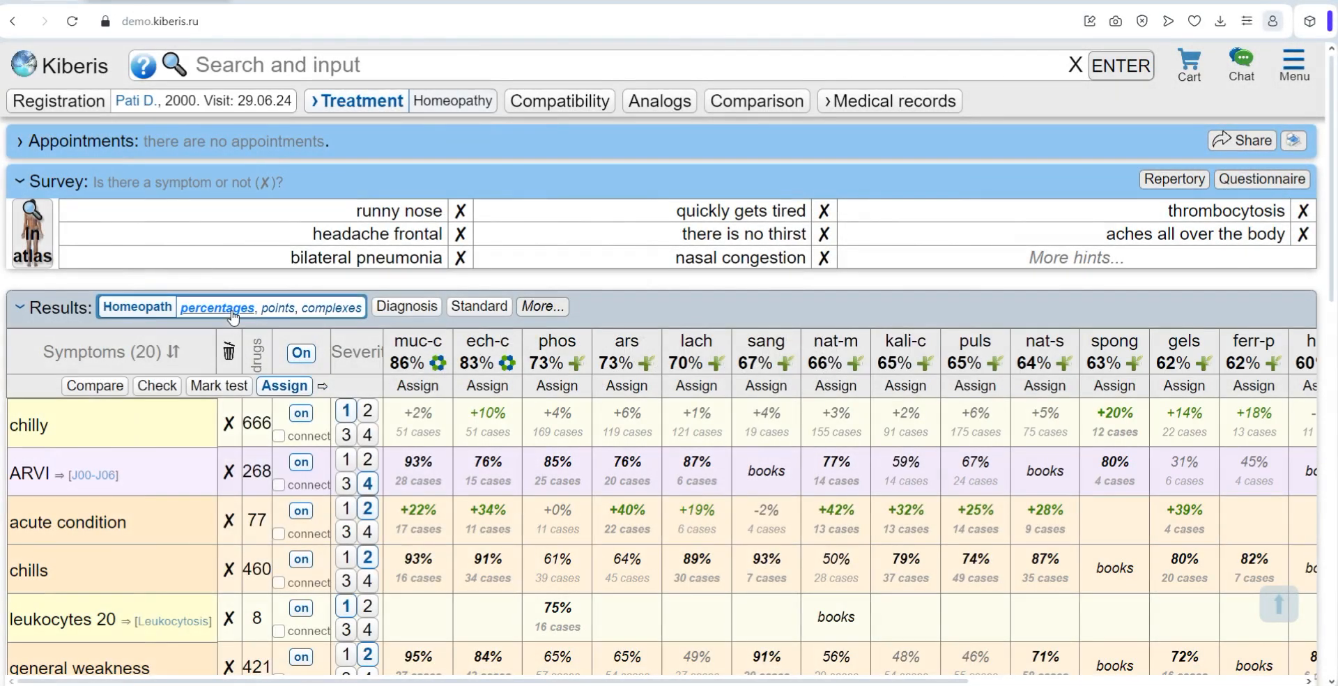
# Step: Open the Online Repertory and expand the general blood test section under Tests
pyautogui.click(1294, 66)
pyautogui.click(895, 416)
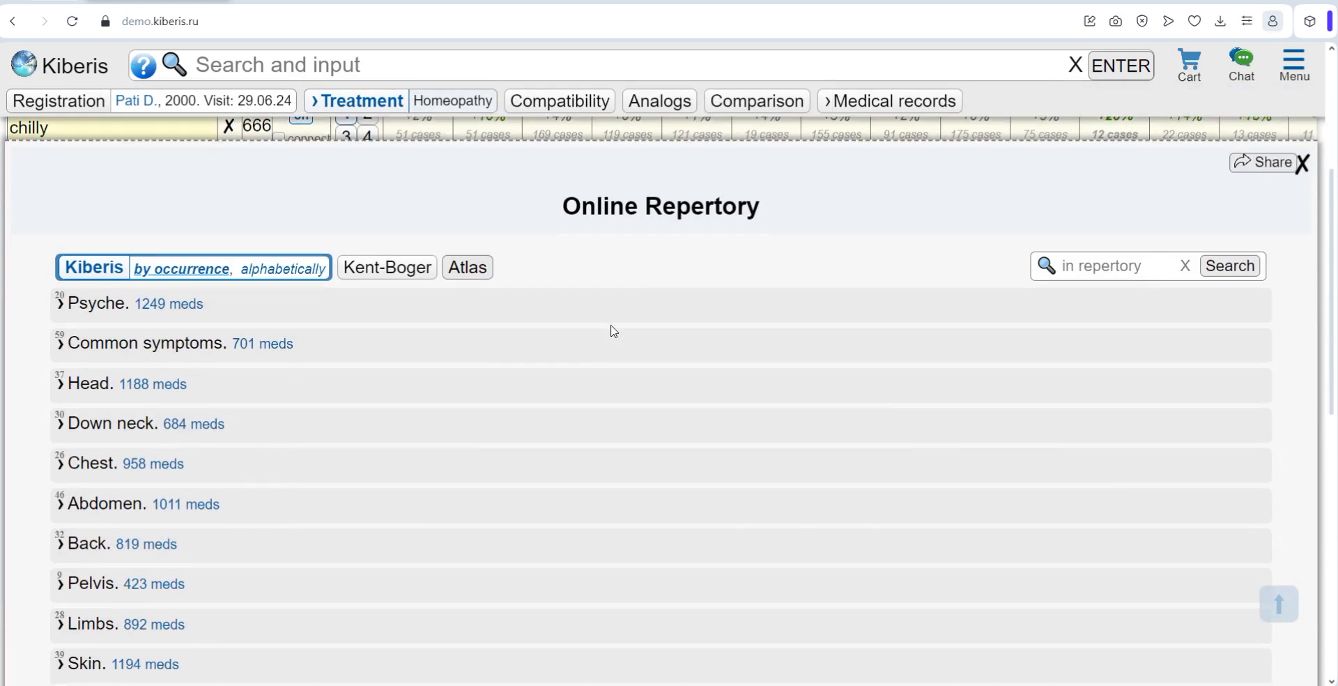
pyautogui.scroll(-3, 278, 454)
pyautogui.scroll(-4, 277, 439)
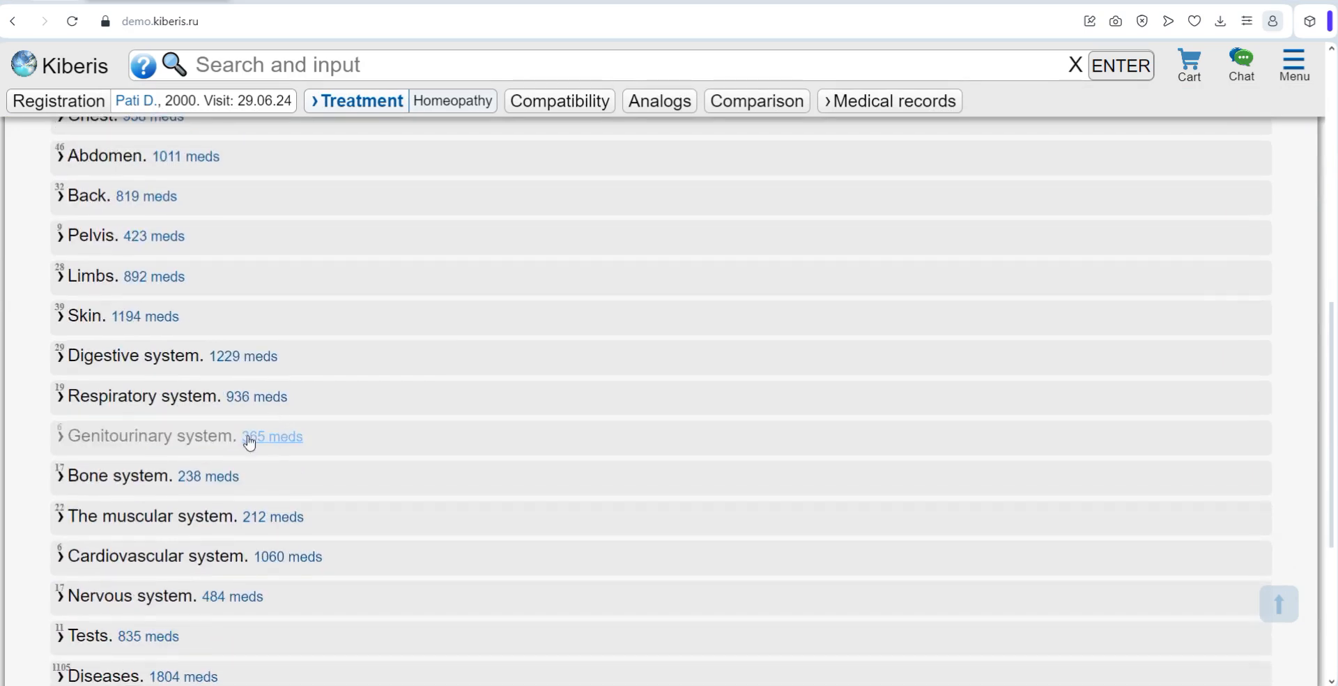
pyautogui.click(57, 554)
pyautogui.scroll(-2, 67, 519)
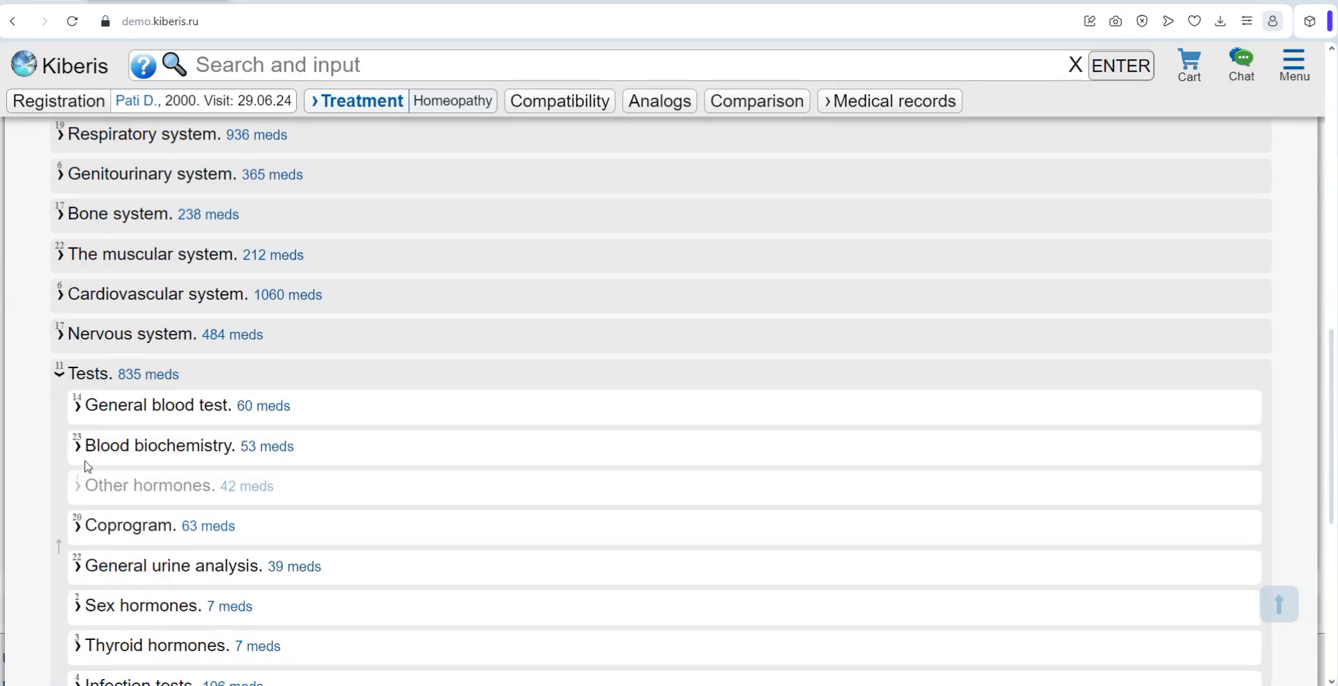
pyautogui.click(80, 411)
# Step: Expand Chest down to "Chest pain when coughing" in the repertory and examine the sub-symptom of "Sore throat cough"
pyautogui.scroll(2, 152, 370)
pyautogui.scroll(7, 153, 370)
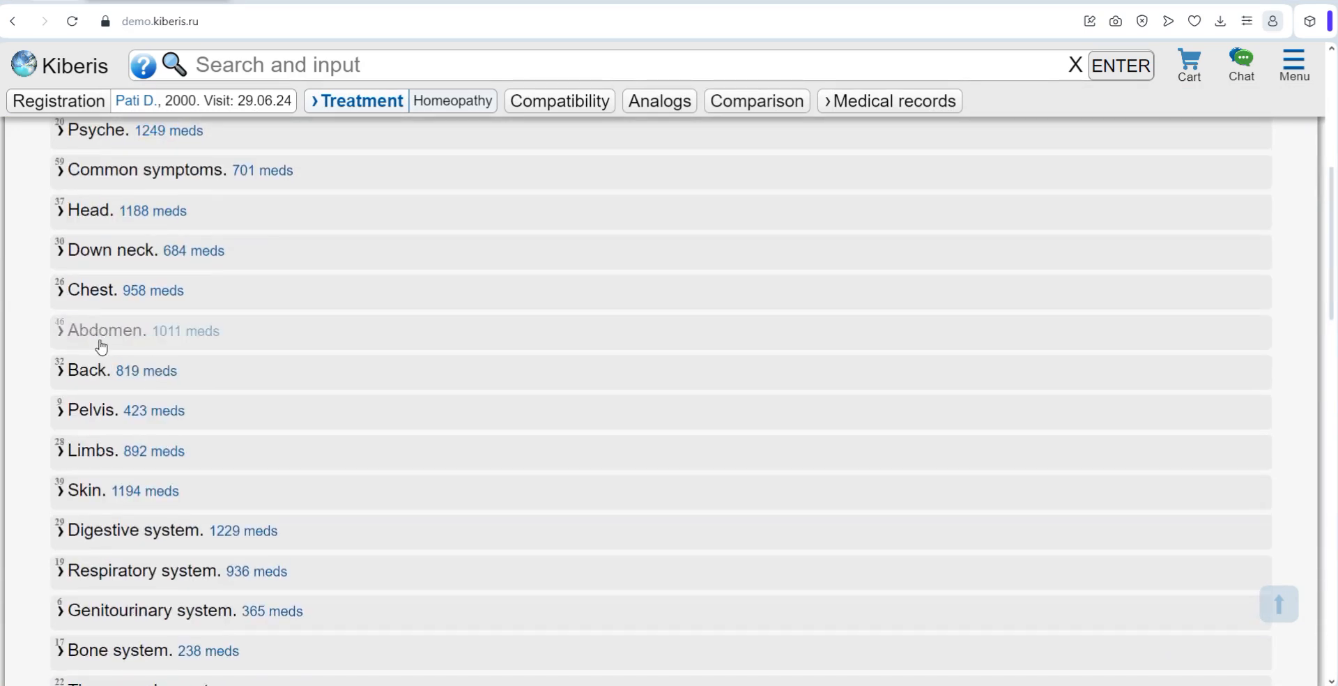
pyautogui.click(59, 466)
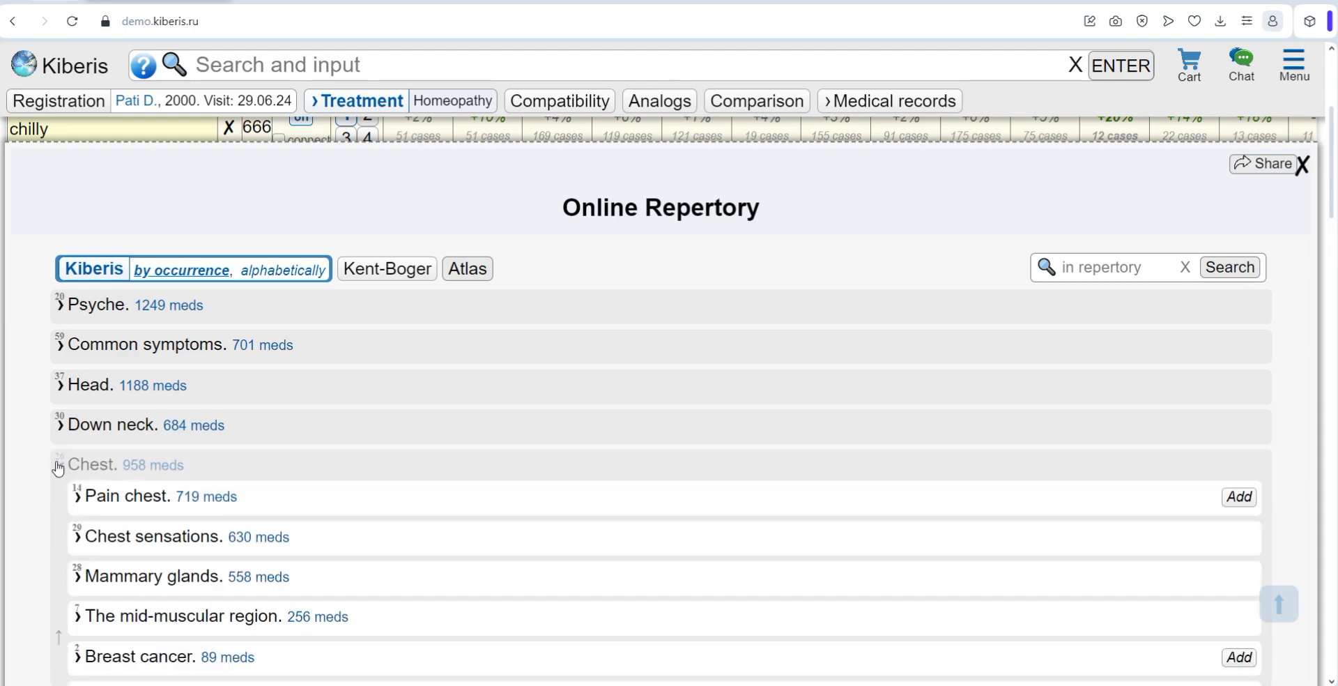
pyautogui.click(77, 496)
pyautogui.scroll(-1, 84, 487)
pyautogui.click(96, 451)
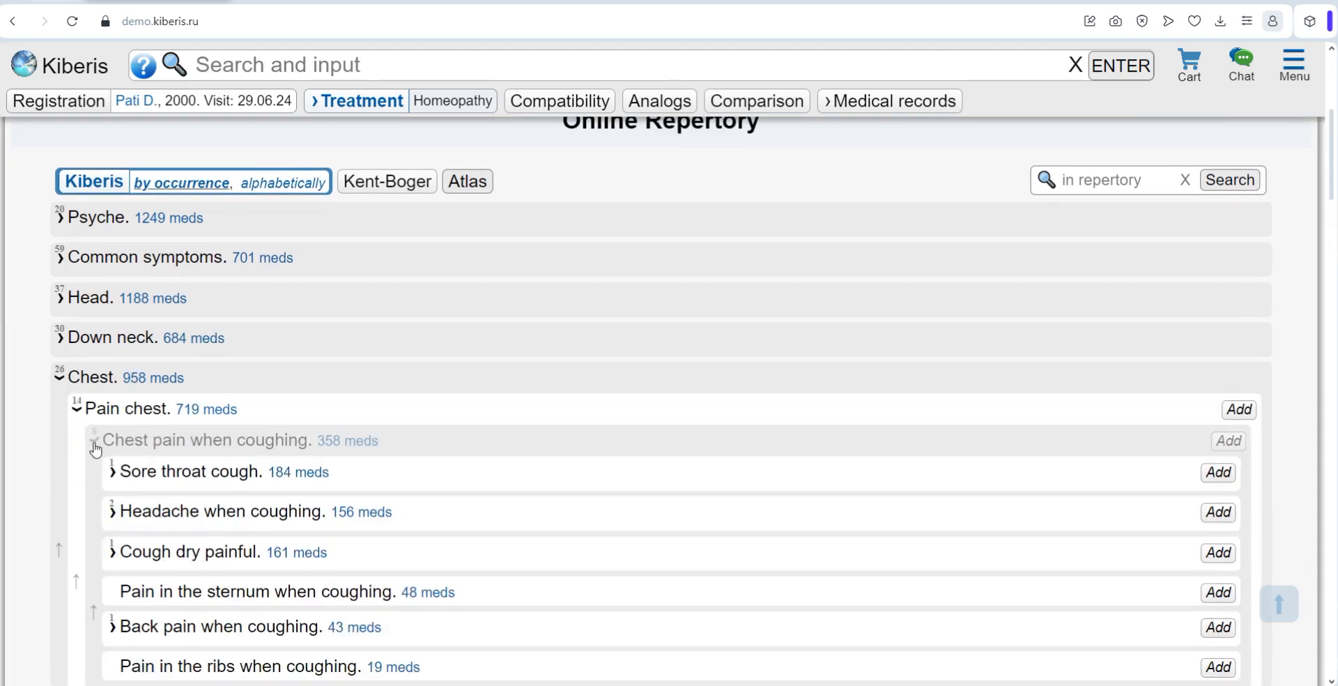
pyautogui.click(108, 478)
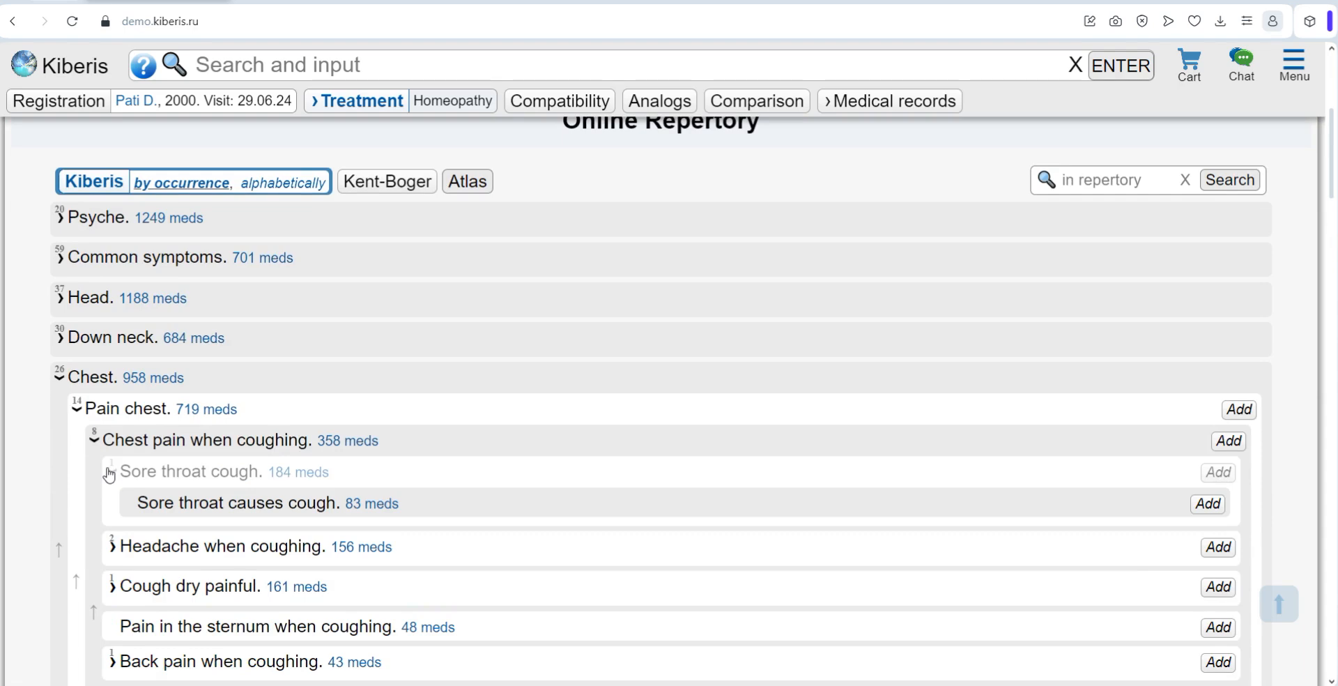
pyautogui.click(109, 475)
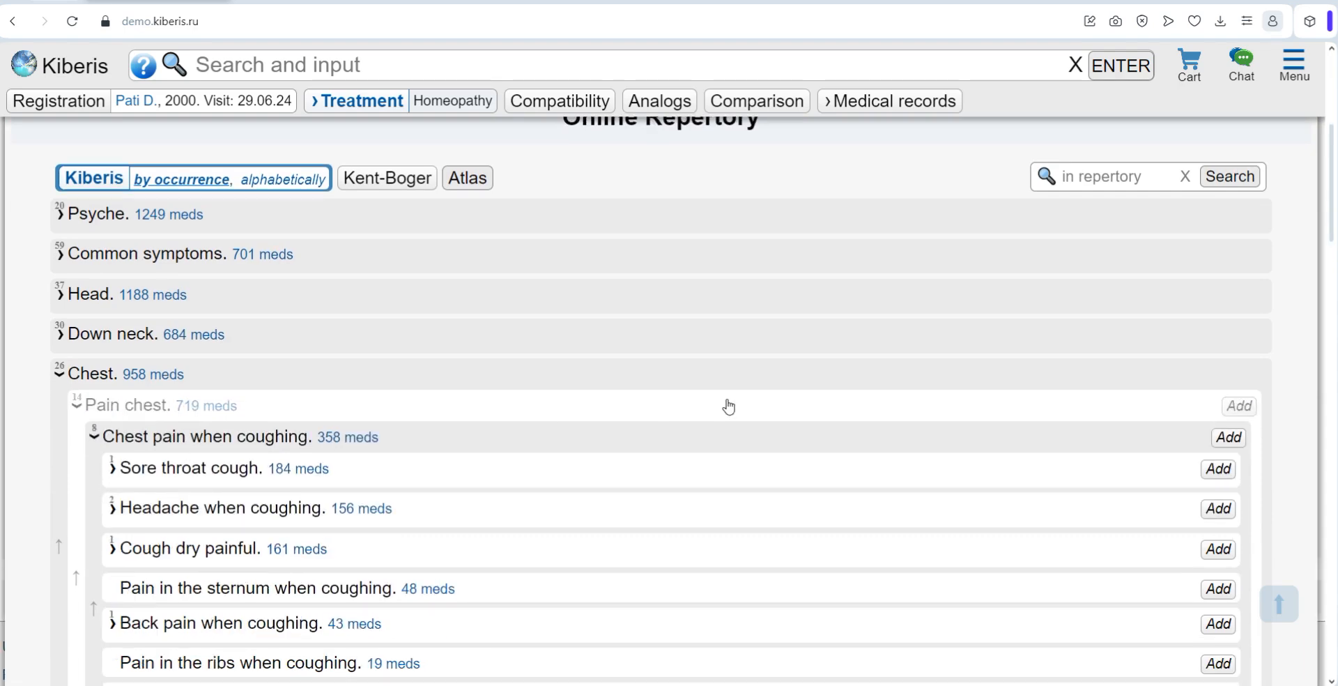
# Step: Order the repertory sections alphabetically and switch them back to ordering by occurrence
pyautogui.click(293, 181)
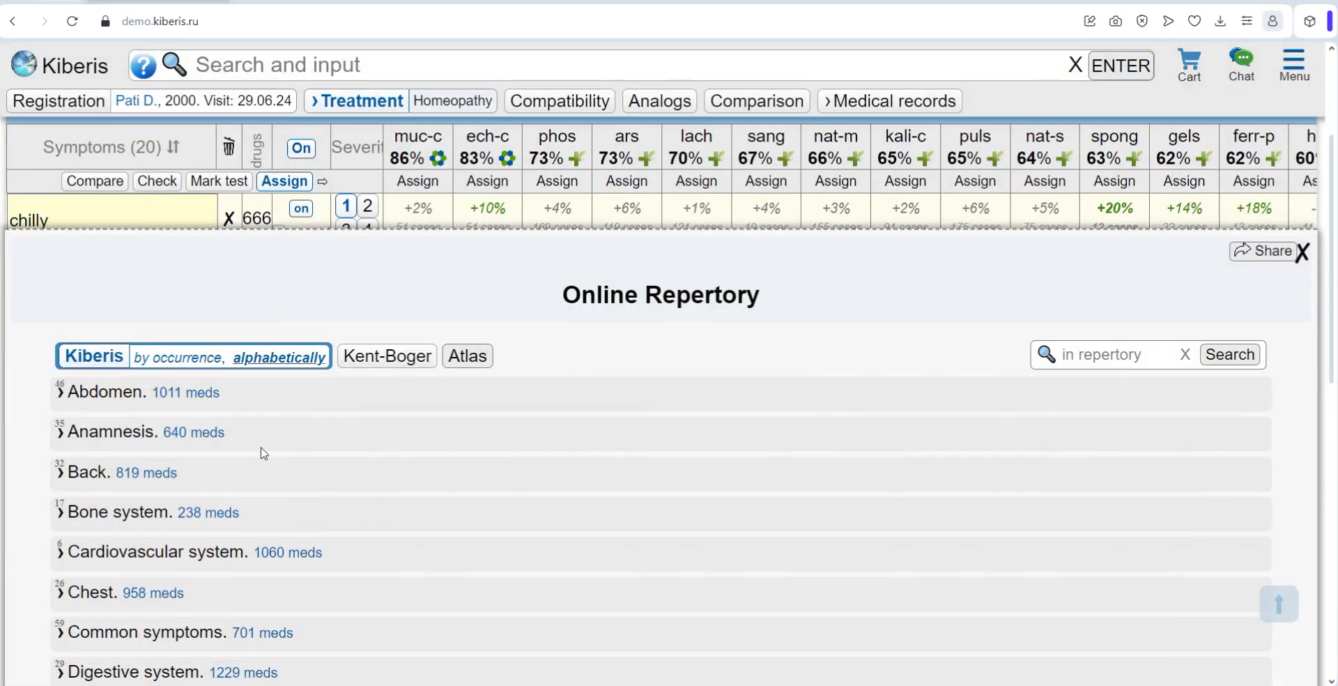
pyautogui.click(220, 355)
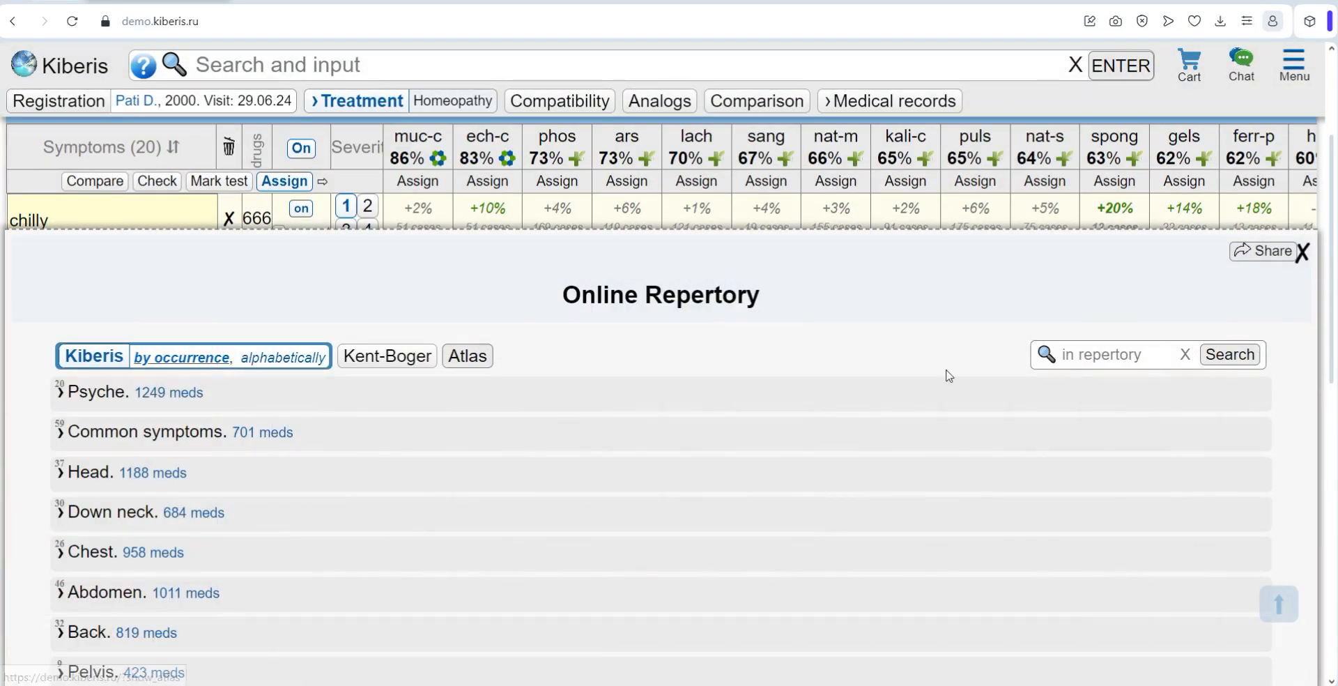
# Step: Search the repertory for "likes sweets" and examine the sections in which the symptom is listed
pyautogui.click(1108, 359)
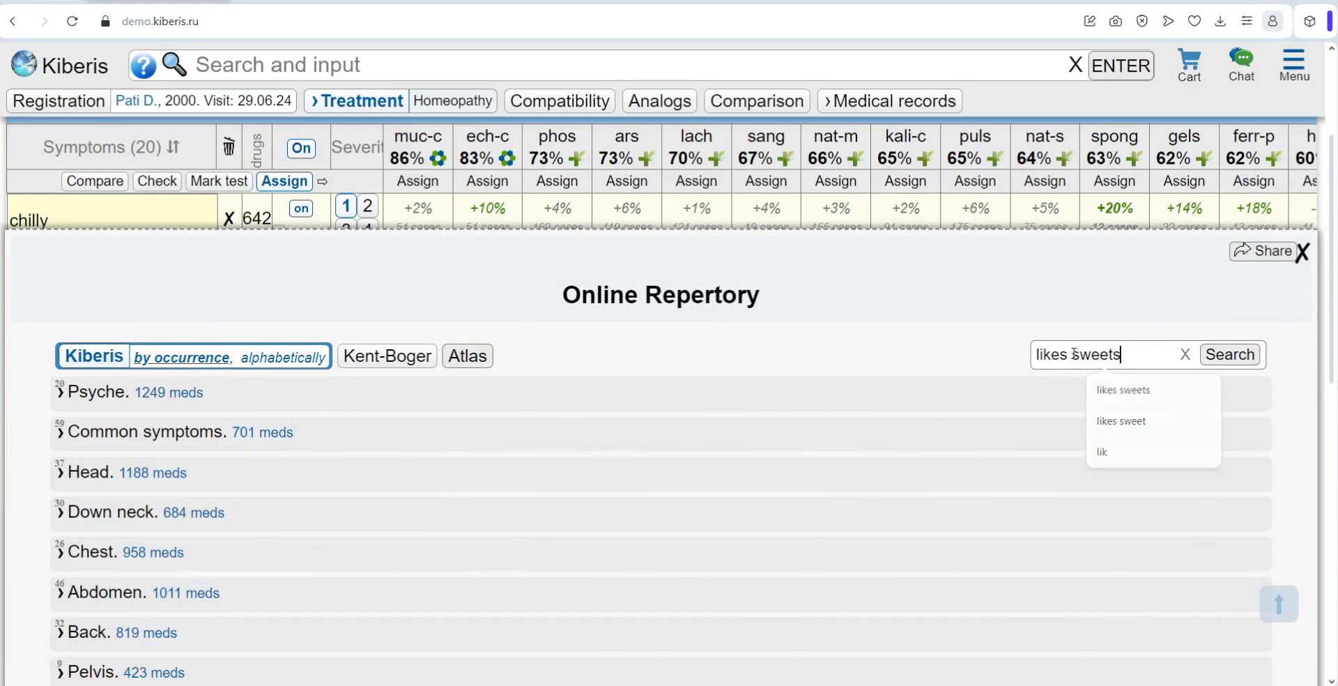
pyautogui.click(1123, 391)
pyautogui.click(1218, 356)
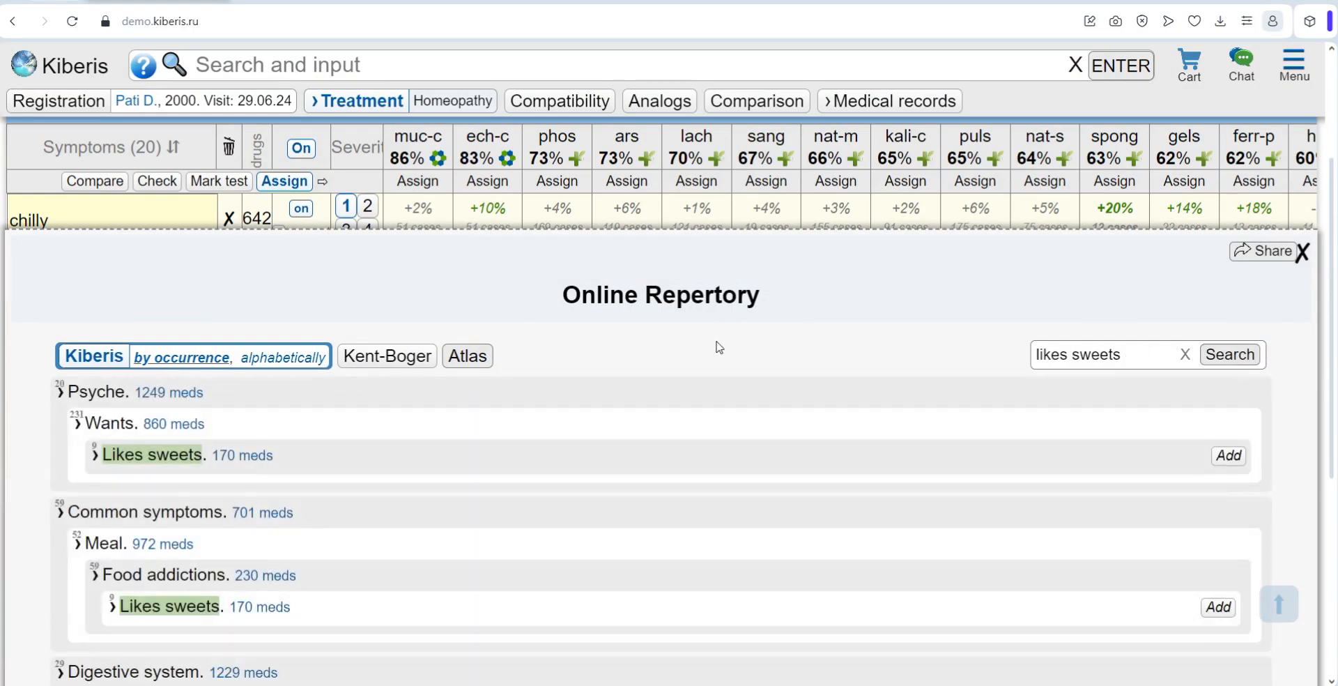
pyautogui.scroll(-3, 718, 347)
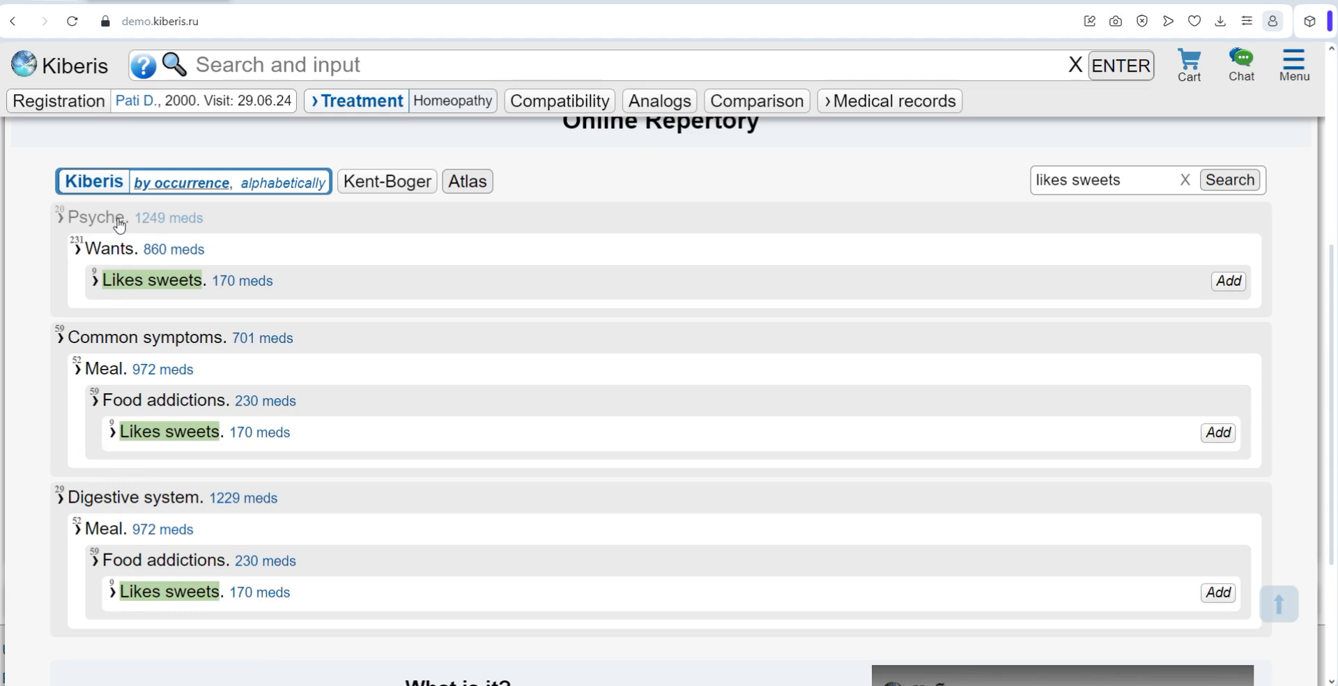
pyautogui.scroll(1, 595, 192)
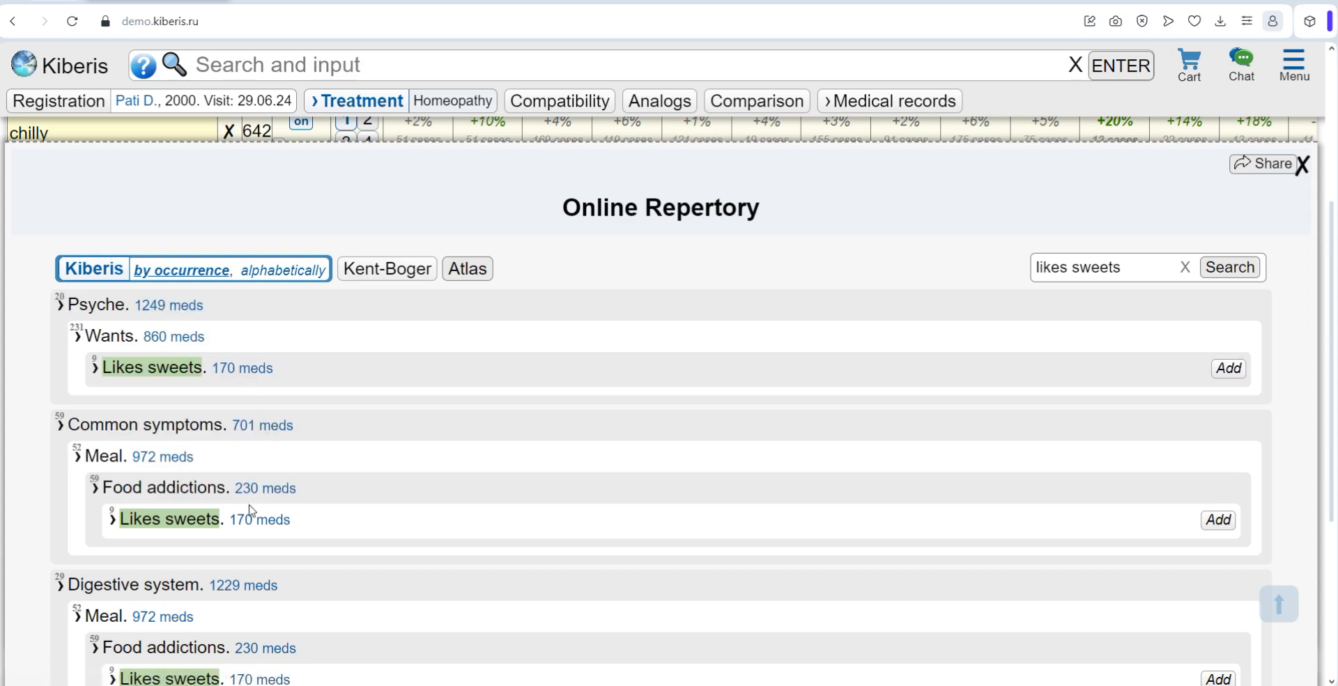
# Step: Open the remedies found for "Likes sweets" under Food addictions and check the list's sorting options
pyautogui.click(267, 525)
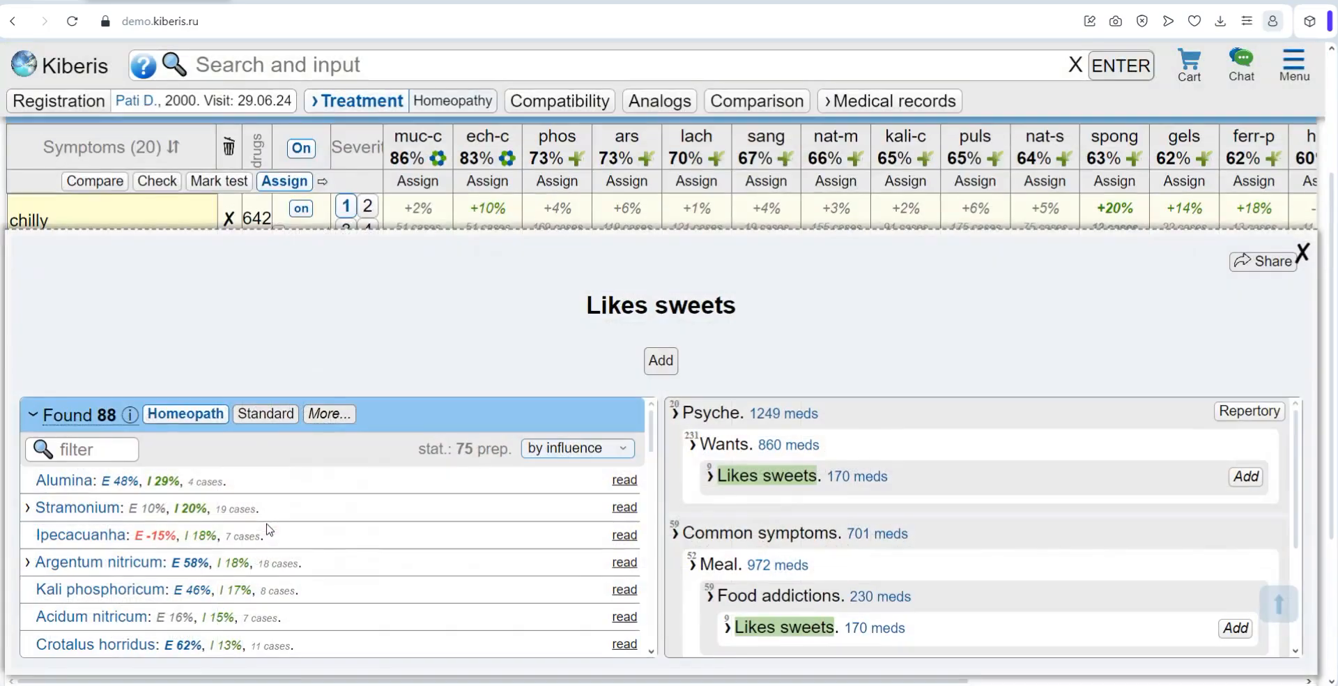
pyautogui.scroll(-1, 425, 279)
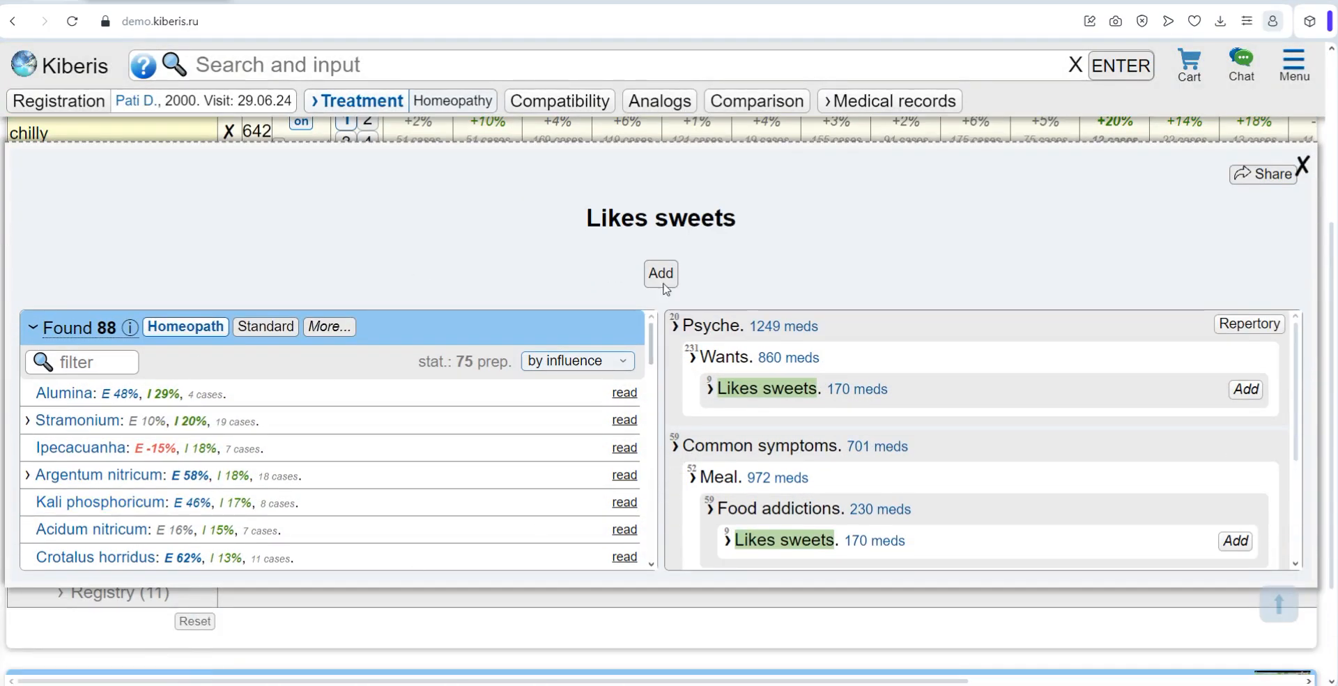
pyautogui.click(582, 360)
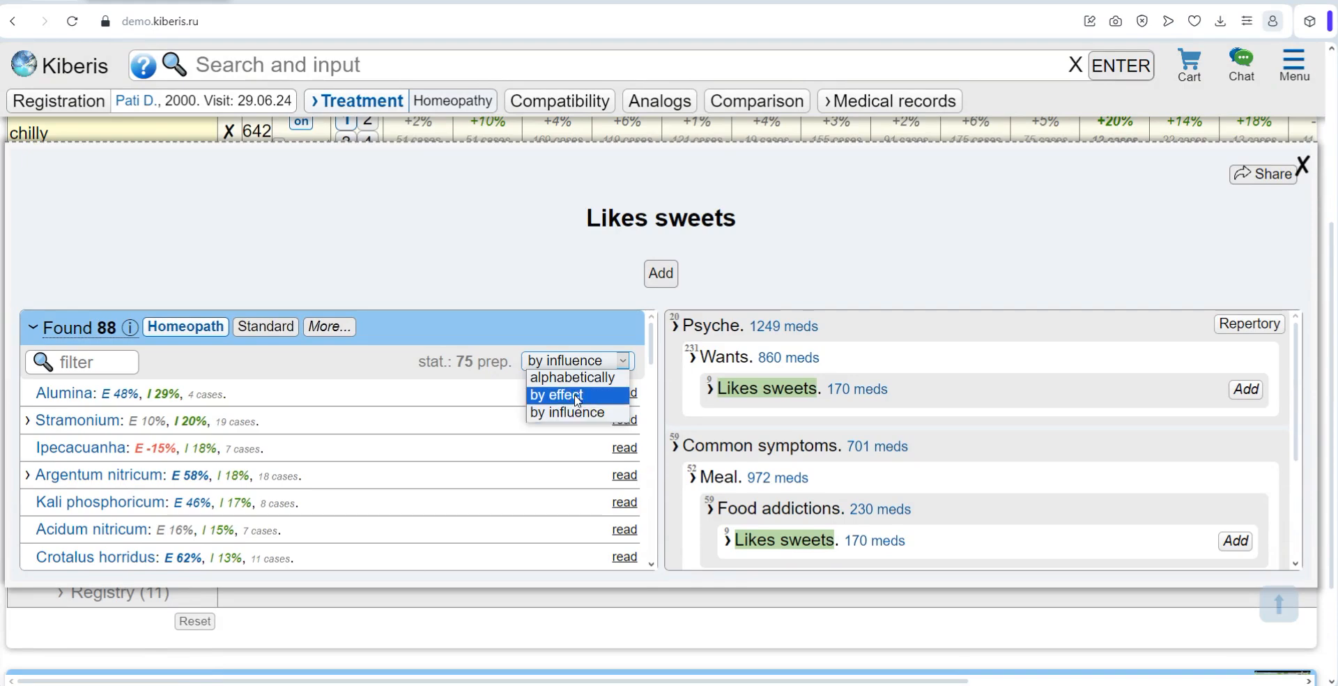
pyautogui.click(577, 287)
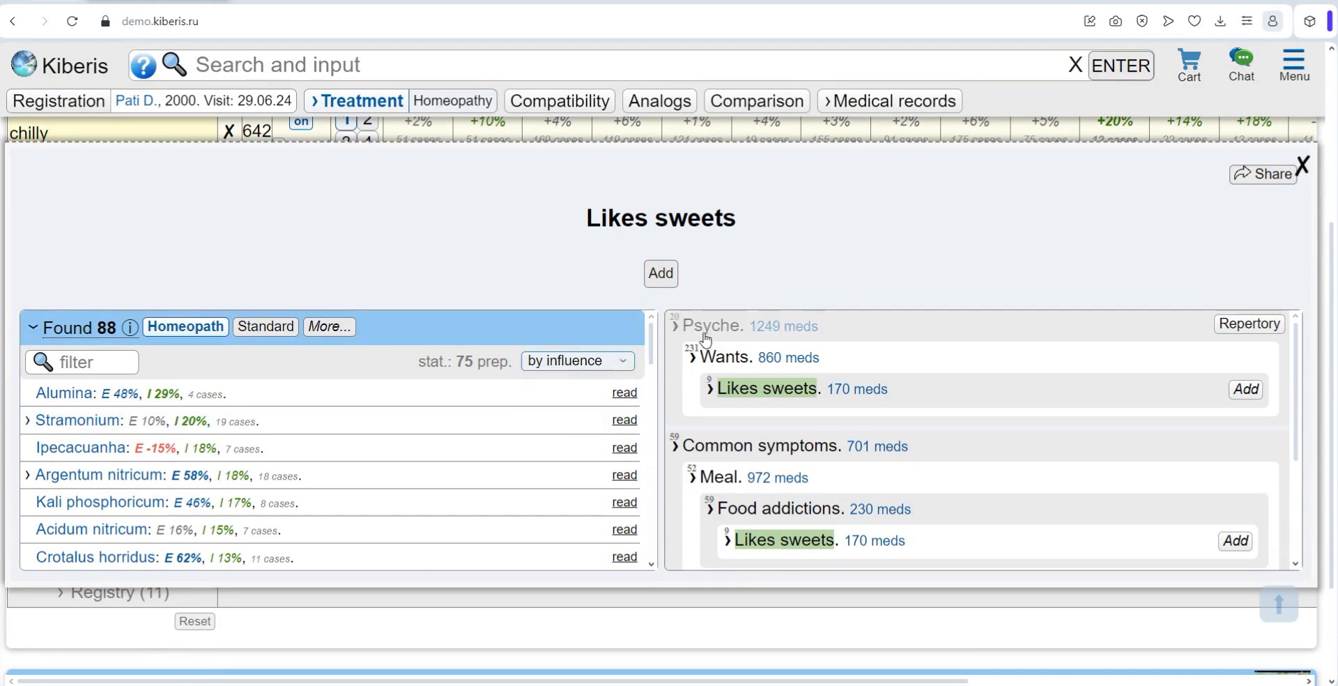
# Step: Expand "Likes sweets" under Wants in the Psyche section and examine its sub-symptoms
pyautogui.click(711, 388)
pyautogui.scroll(-3, 776, 425)
pyautogui.scroll(-2, 777, 425)
pyautogui.scroll(4, 774, 427)
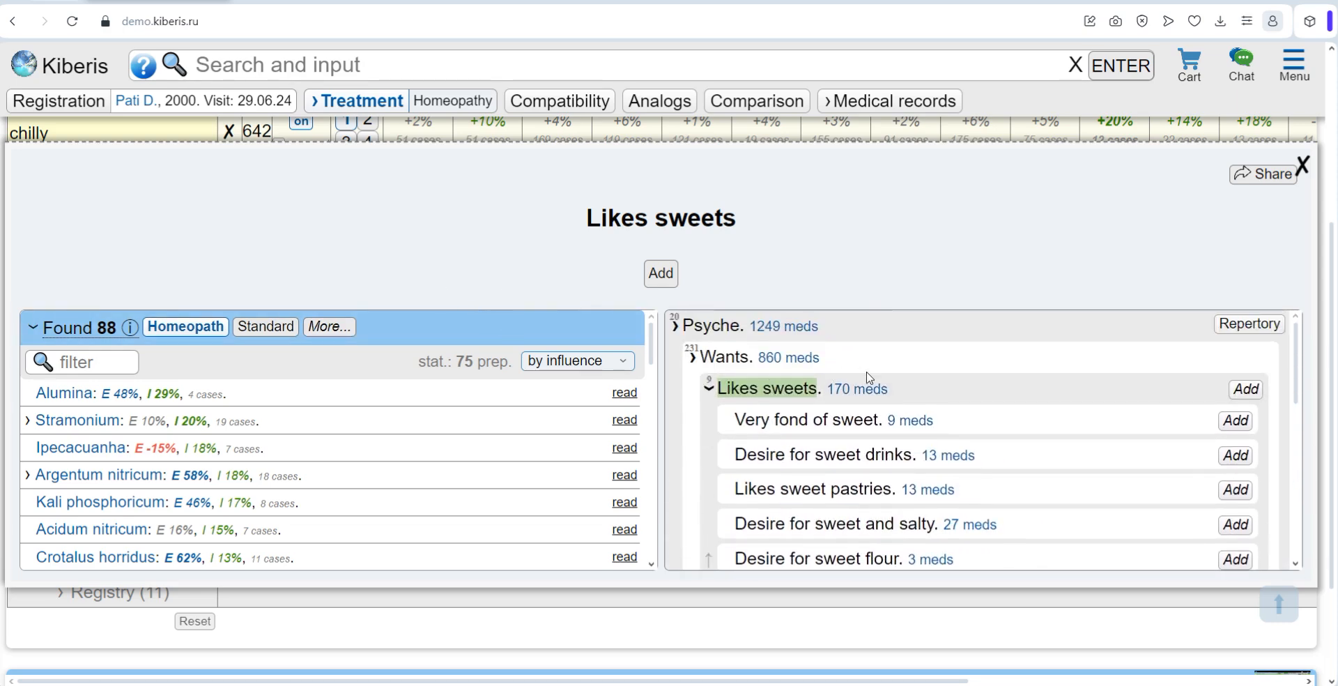
pyautogui.moveTo(904, 397); pyautogui.dragTo(848, 389)
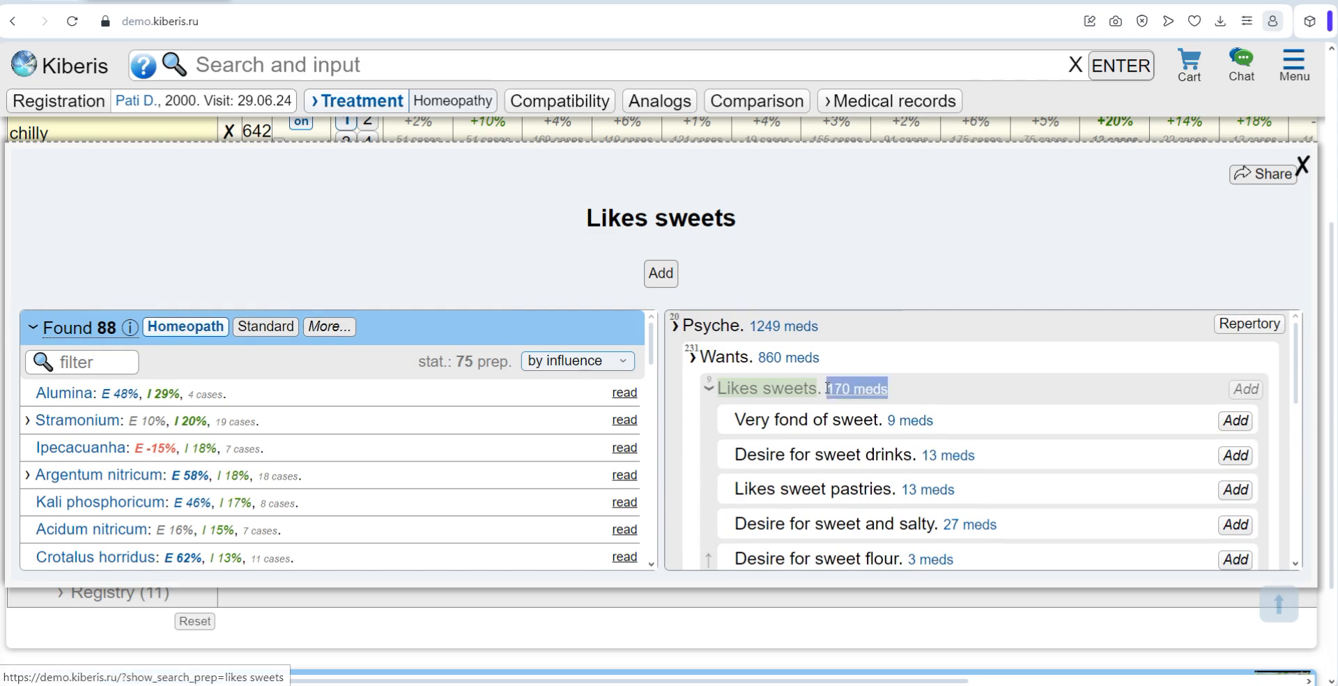
pyautogui.click(884, 387)
# Step: Expand the Homeopathy and Гомеопатические комплексы search sources and examine the listed books and preparations
pyautogui.moveTo(103, 331)
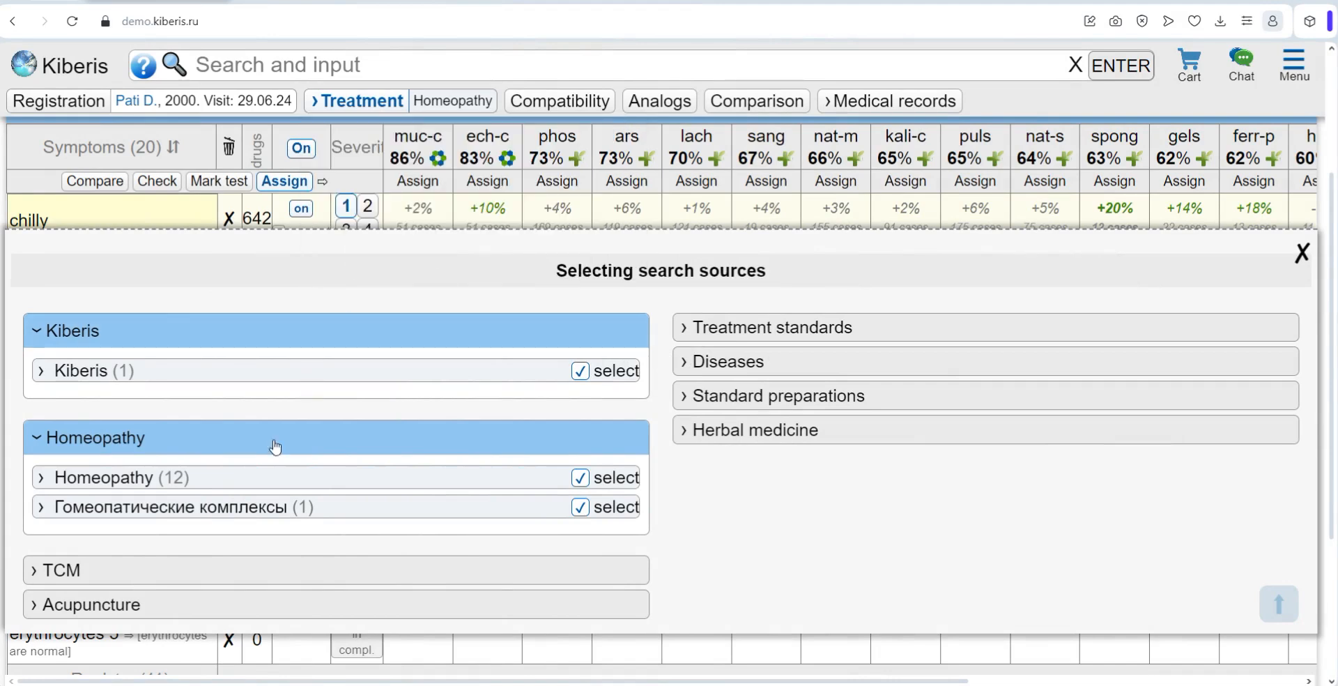
pyautogui.click(200, 479)
pyautogui.scroll(-5, 199, 481)
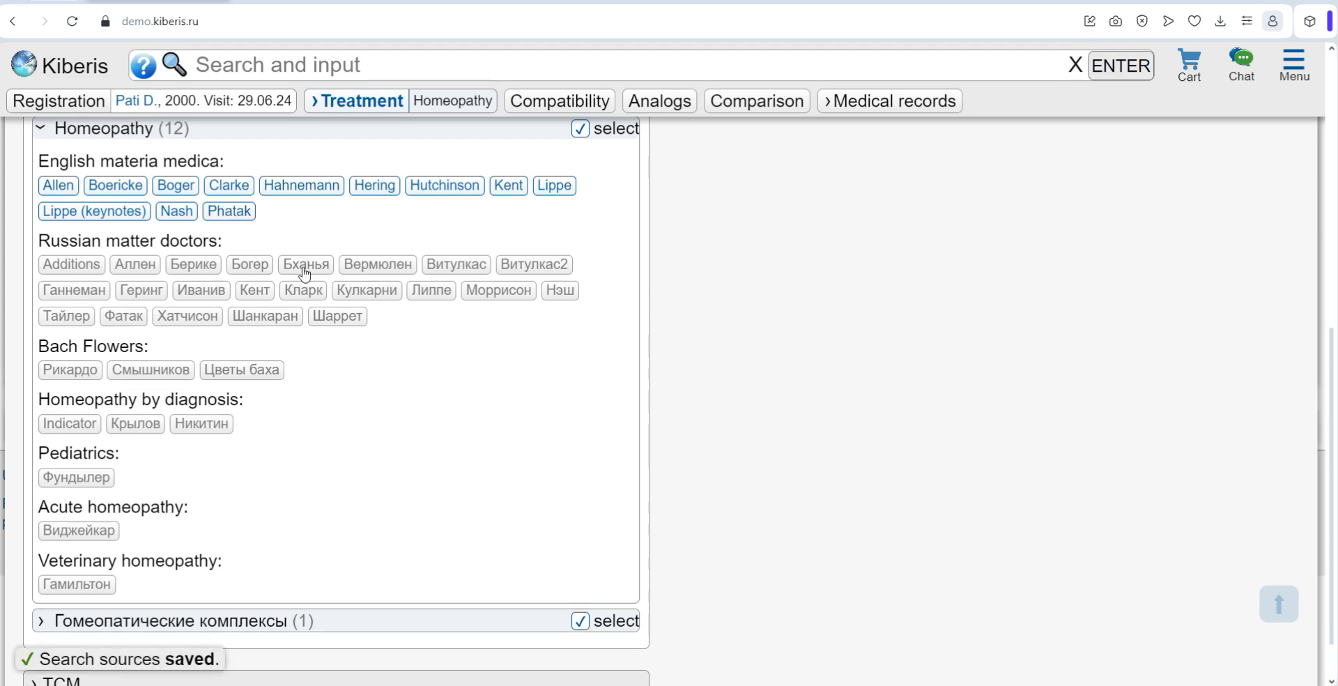
pyautogui.scroll(-1, 180, 508)
pyautogui.click(122, 560)
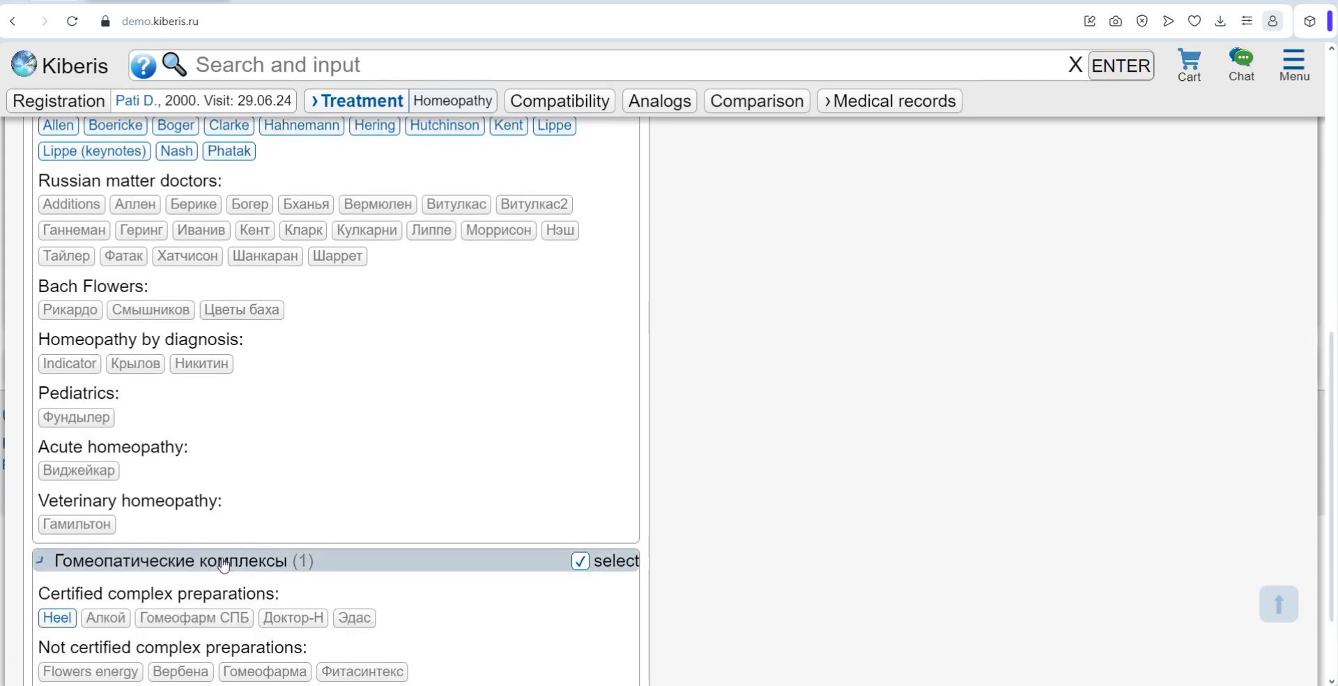
pyautogui.scroll(-1, 122, 523)
pyautogui.click(60, 532)
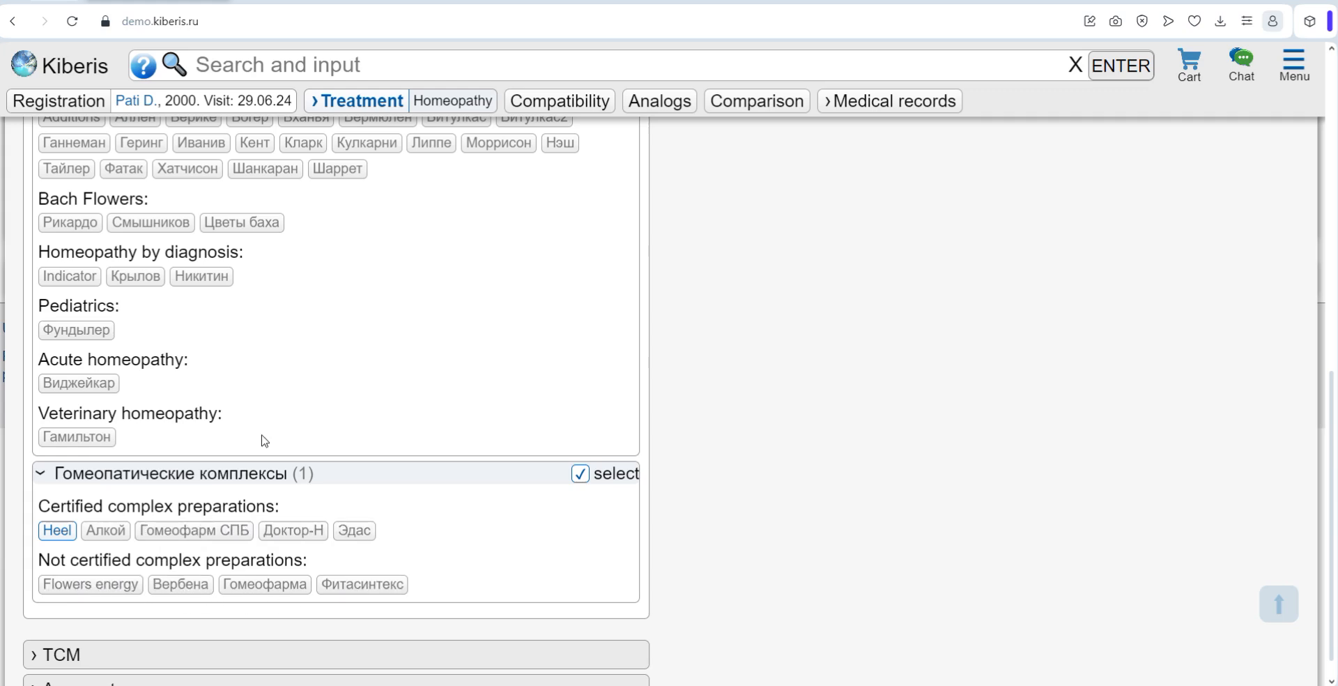
# Step: Toggle the Виджейкар source under Acute homeopathy and review the other homeopathic sources
pyautogui.scroll(4, 262, 440)
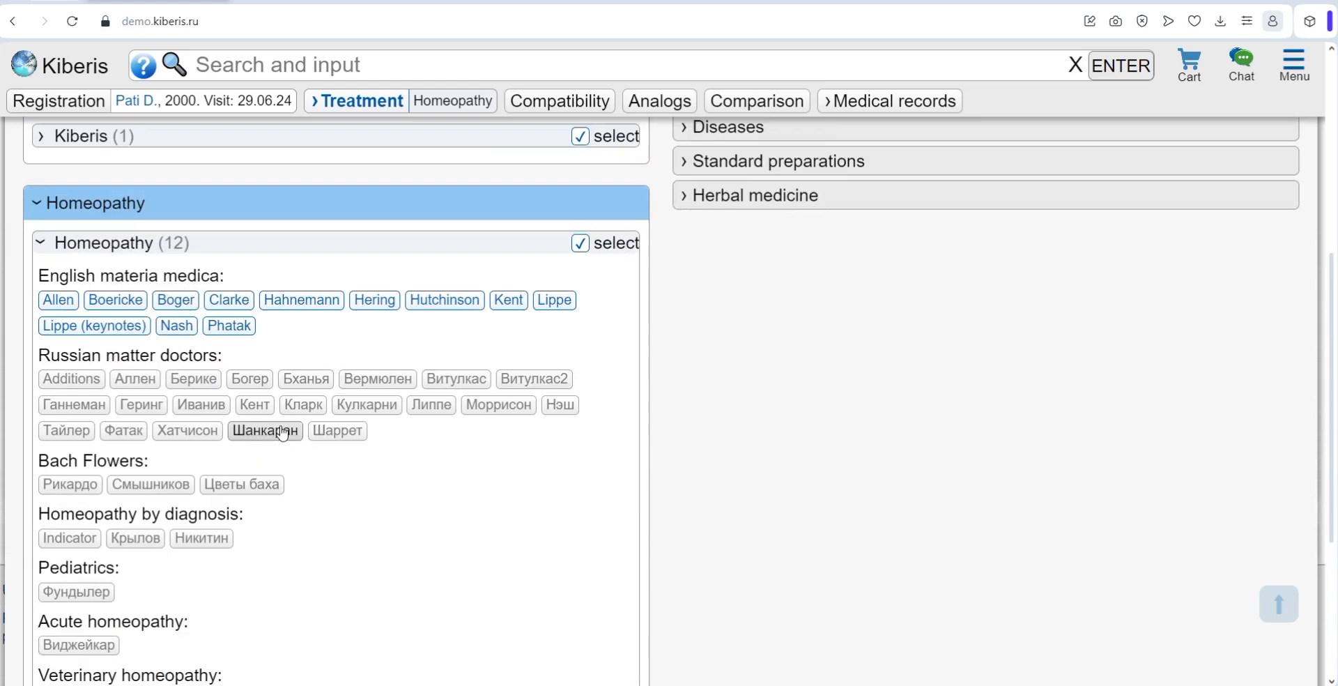
pyautogui.scroll(-1, 293, 424)
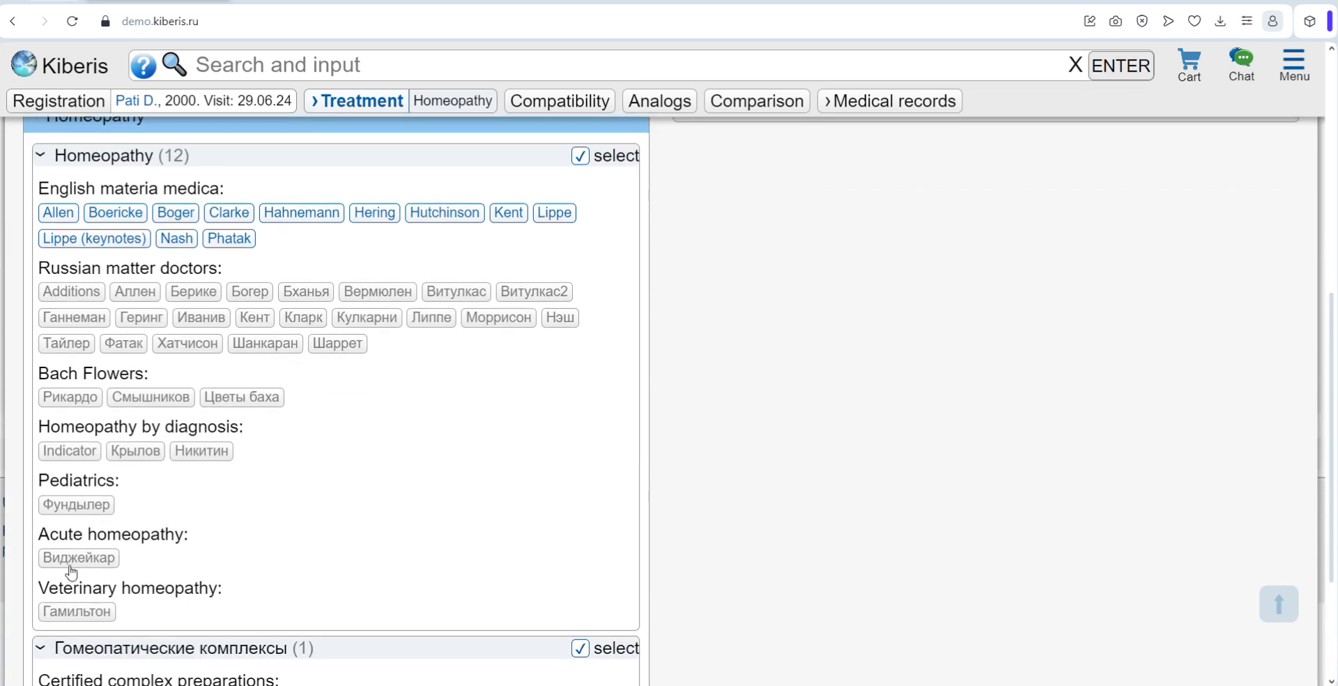
pyautogui.click(72, 561)
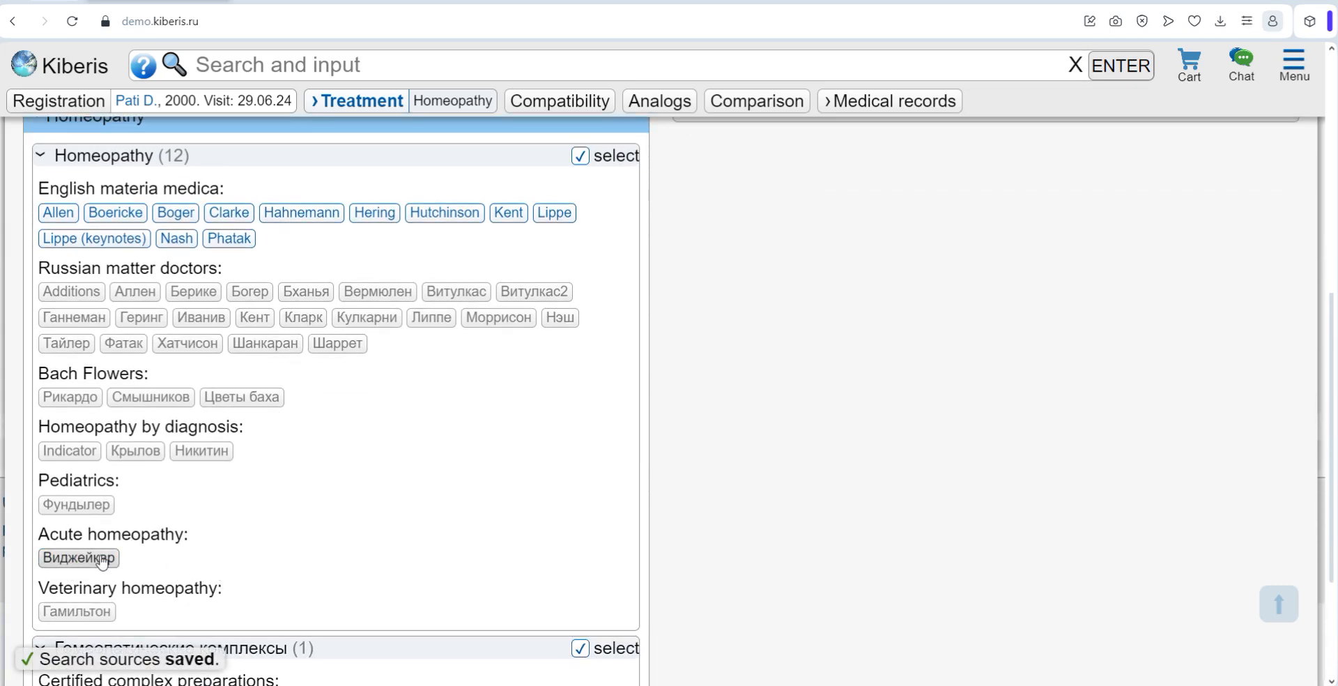
pyautogui.scroll(1, 397, 456)
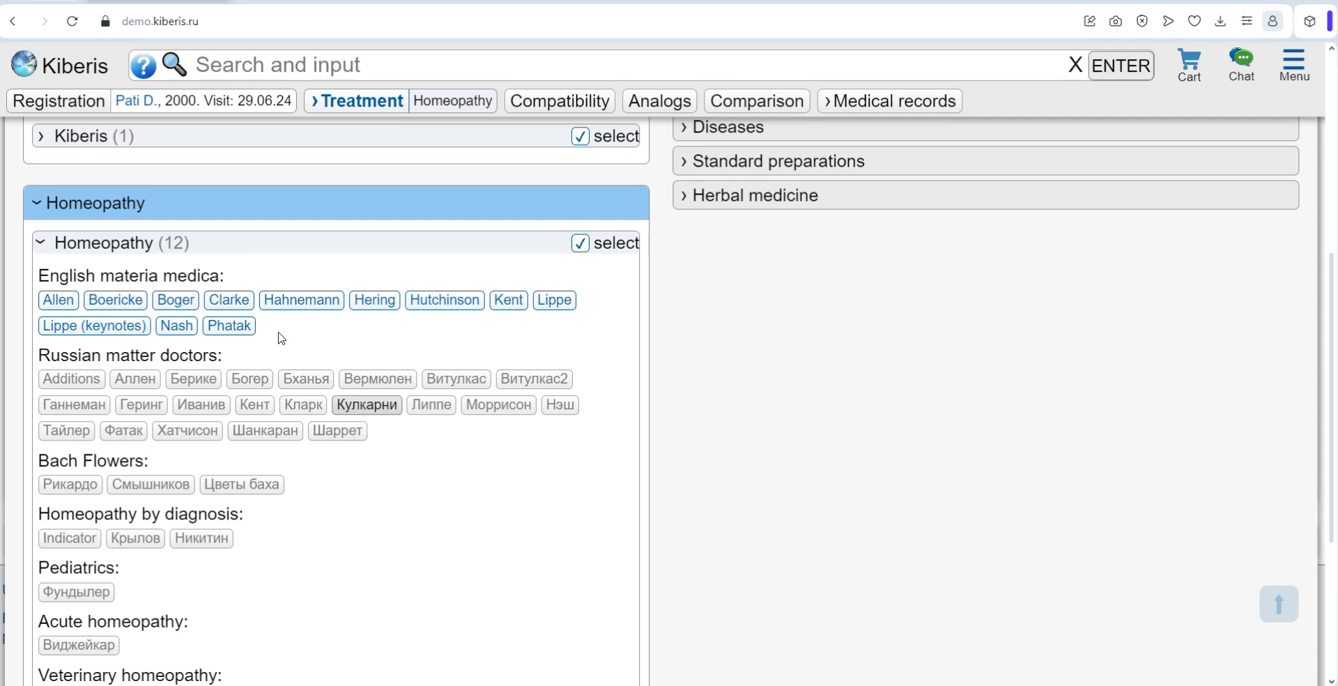
# Step: Deselect the Homeopathy and Kiberis search sources and select TCM as the source instead
pyautogui.click(579, 243)
pyautogui.scroll(1, 544, 237)
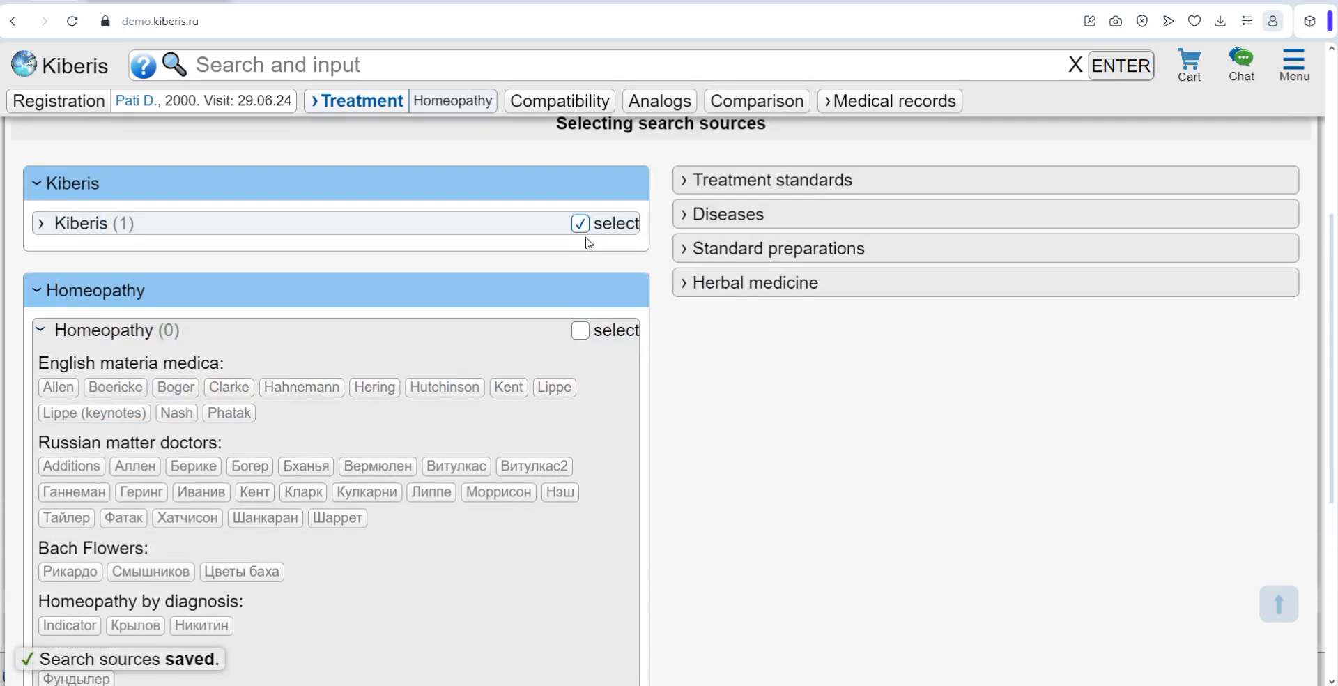
pyautogui.click(581, 217)
pyautogui.click(423, 282)
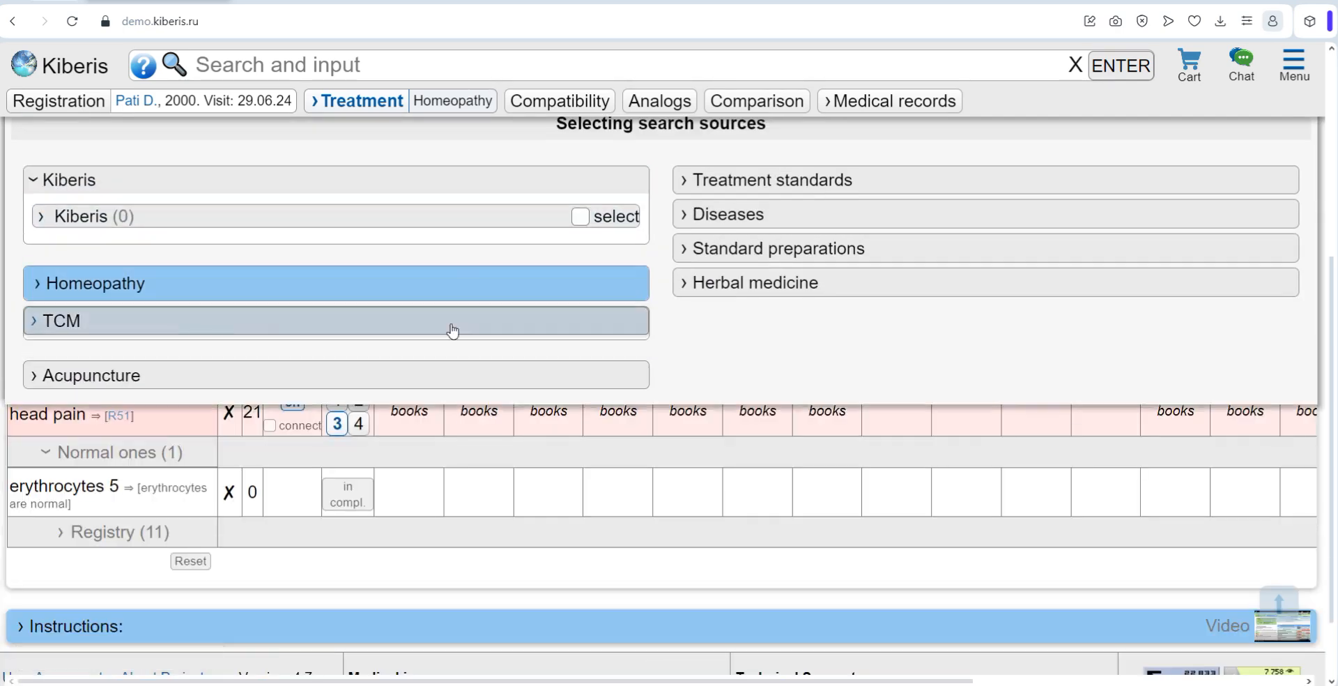
pyautogui.click(451, 327)
pyautogui.click(581, 357)
pyautogui.scroll(2, 1263, 273)
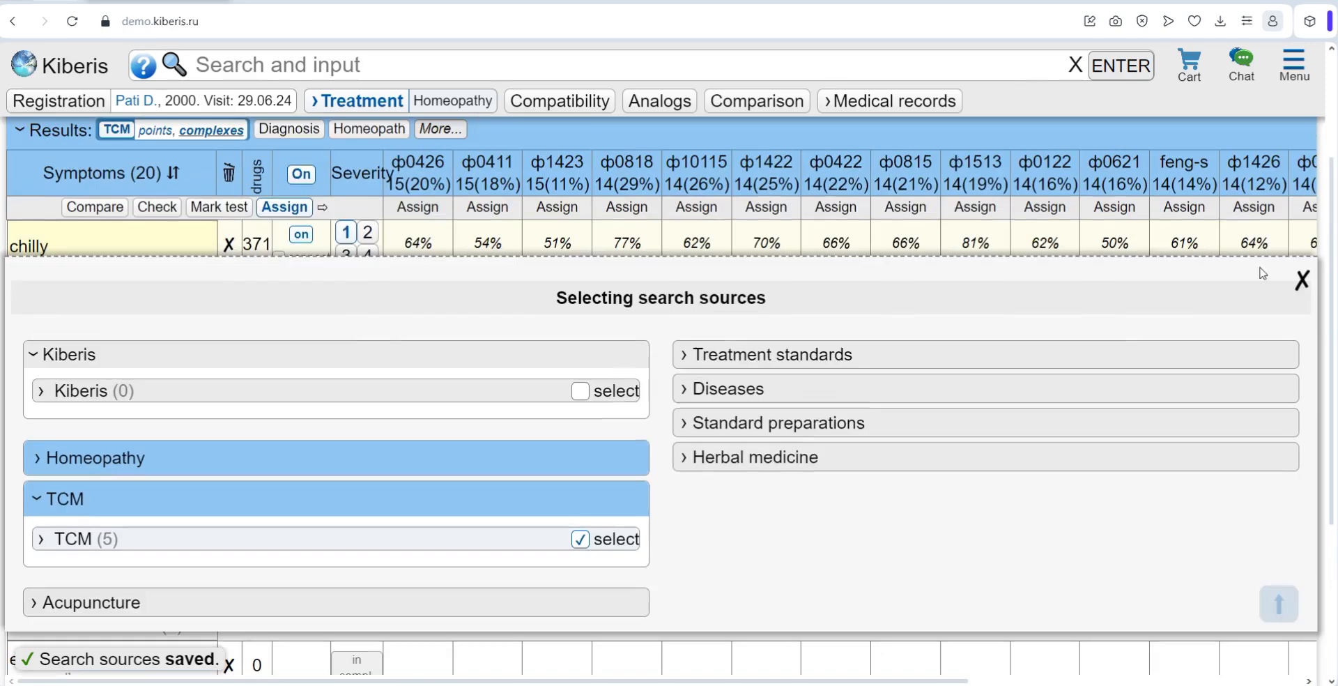
# Step: Switch the treatment results to Diagnosis and close the search source selection
pyautogui.scroll(1, 416, 255)
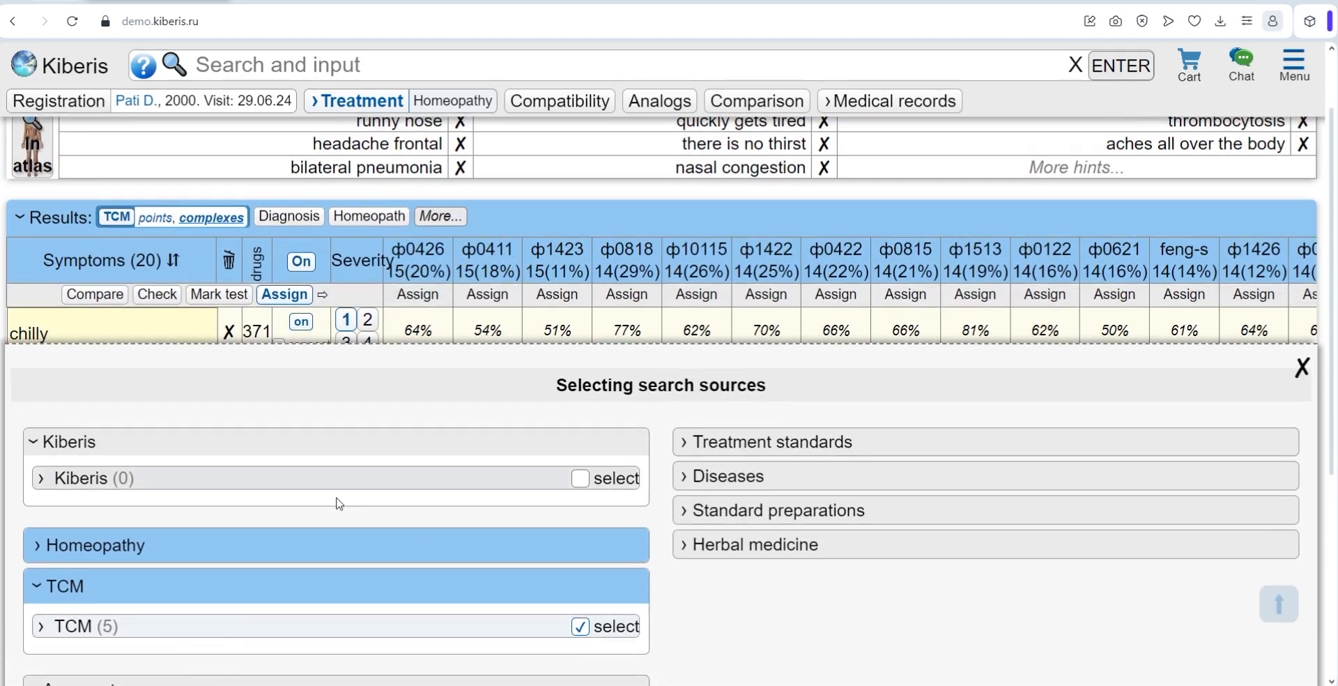
pyautogui.scroll(-1, 353, 502)
pyautogui.scroll(2, 523, 484)
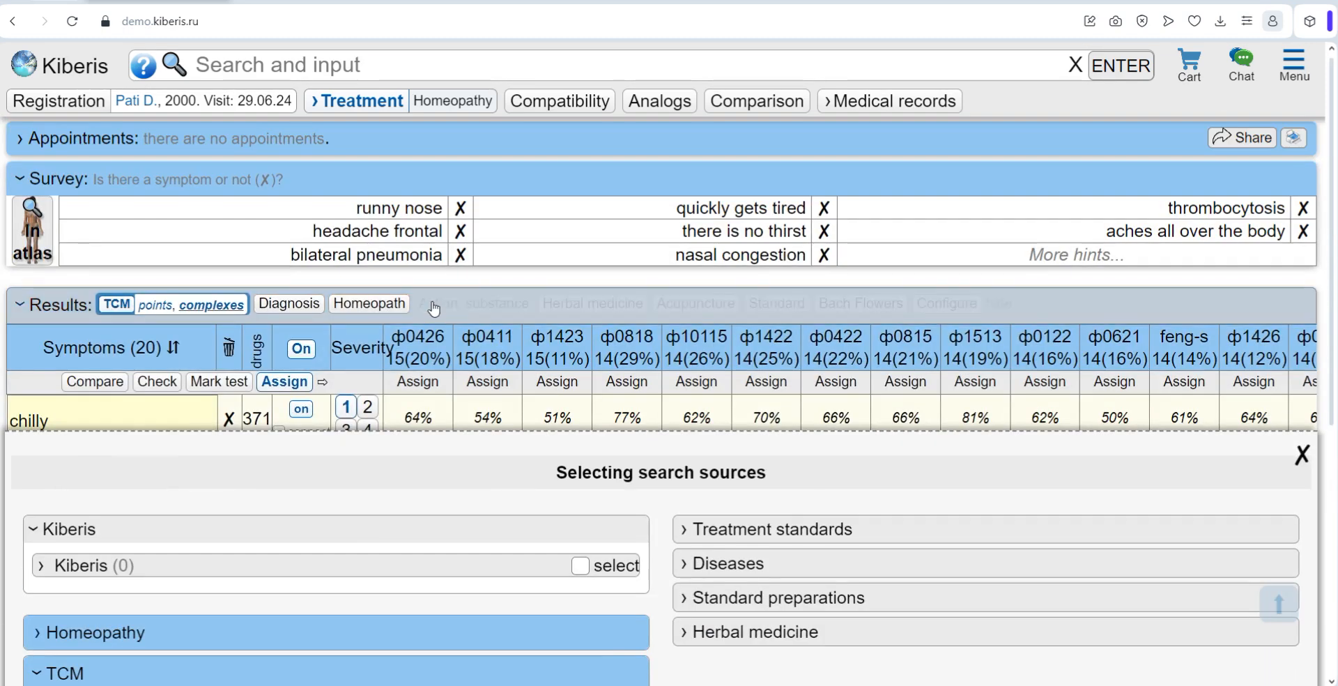
pyautogui.click(433, 308)
pyautogui.click(298, 308)
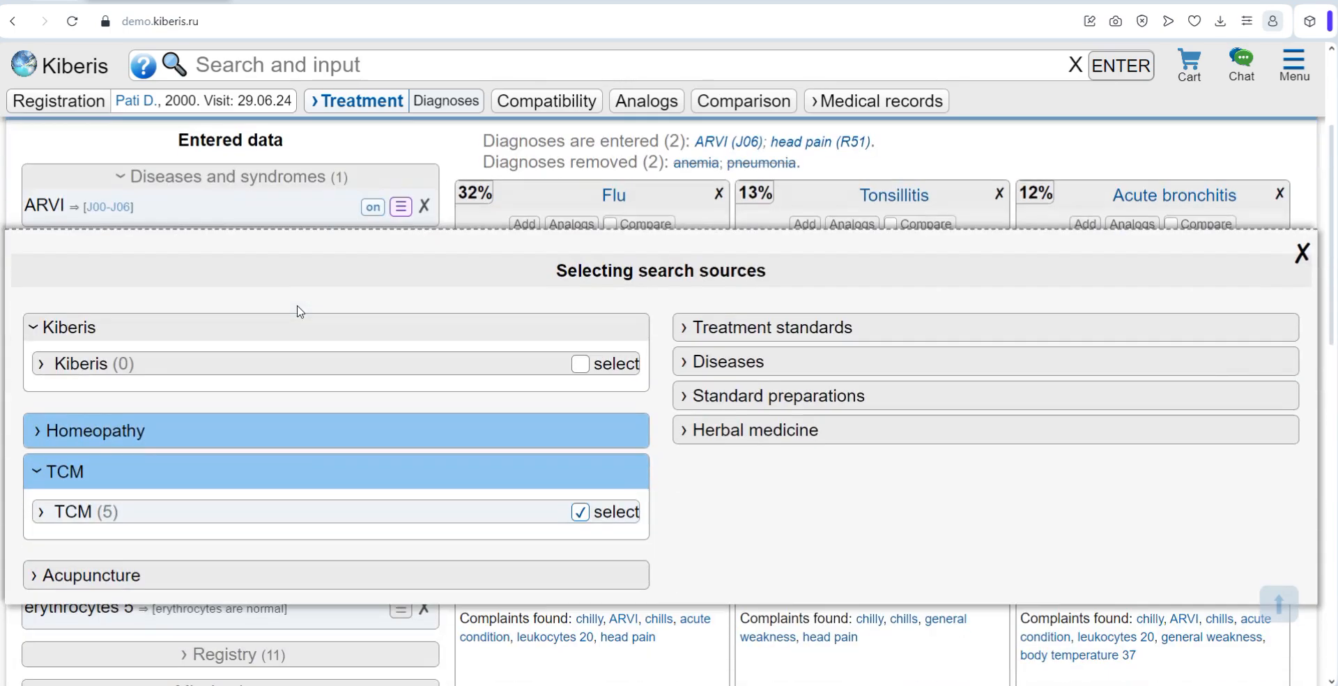
pyautogui.click(1300, 253)
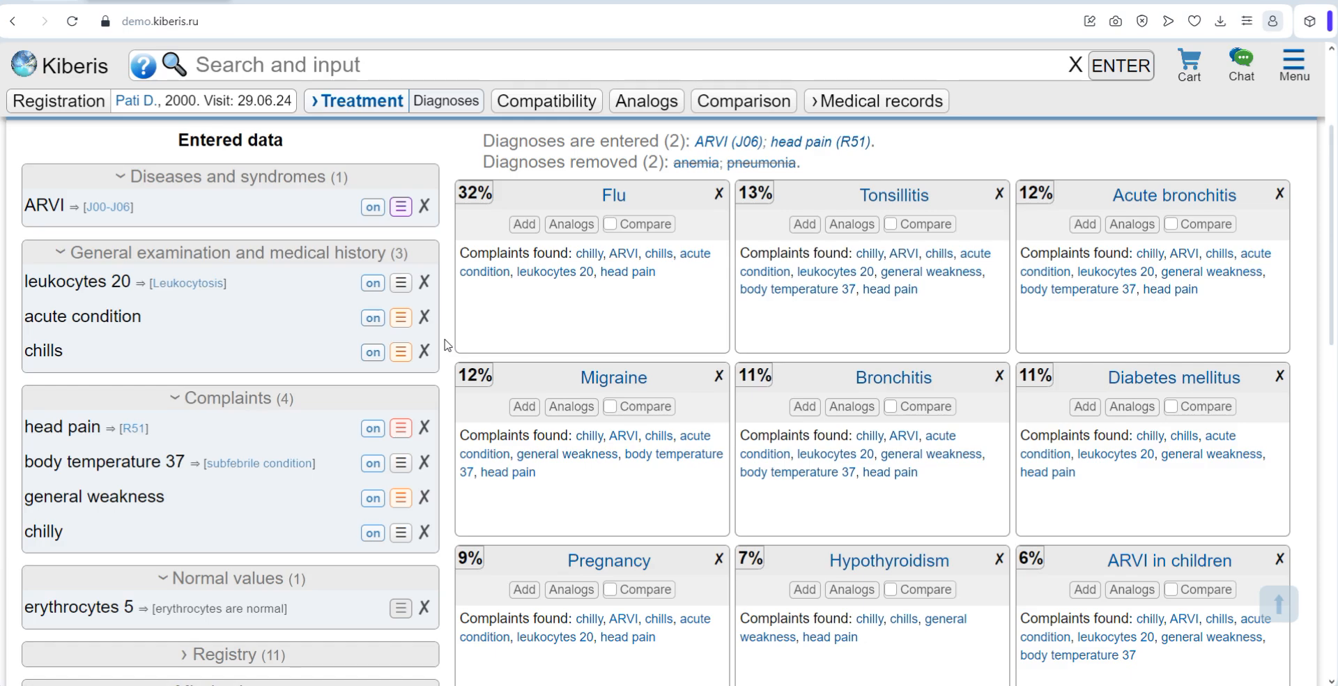
# Step: Open the anatomical atlas from the survey and select the chest area of the front male figure
pyautogui.scroll(3, 447, 344)
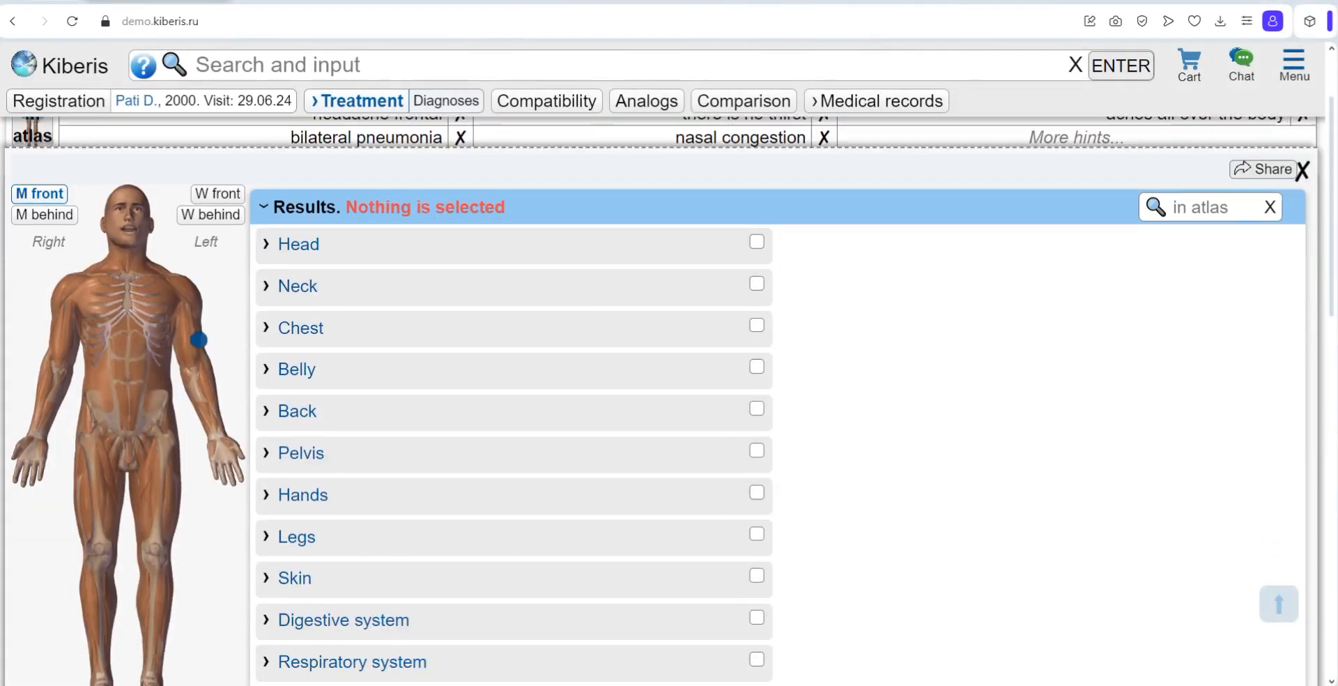
pyautogui.scroll(-1, 199, 340)
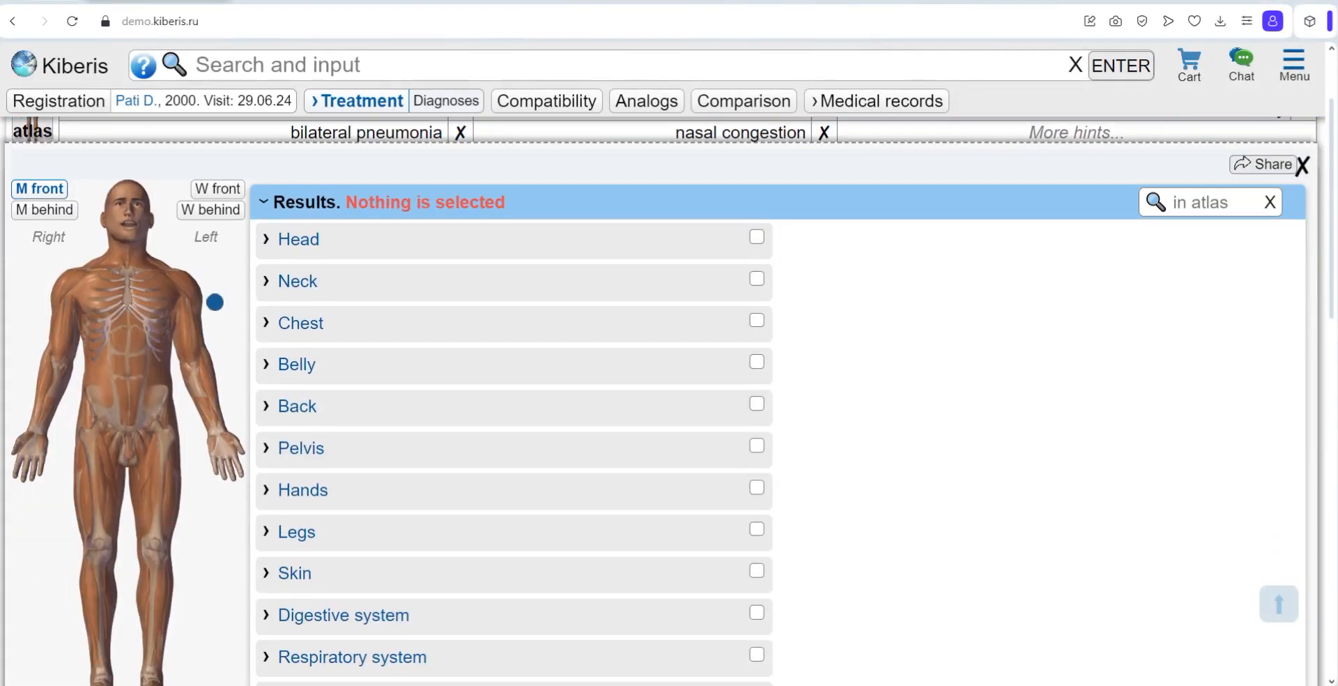
pyautogui.click(281, 324)
pyautogui.click(265, 326)
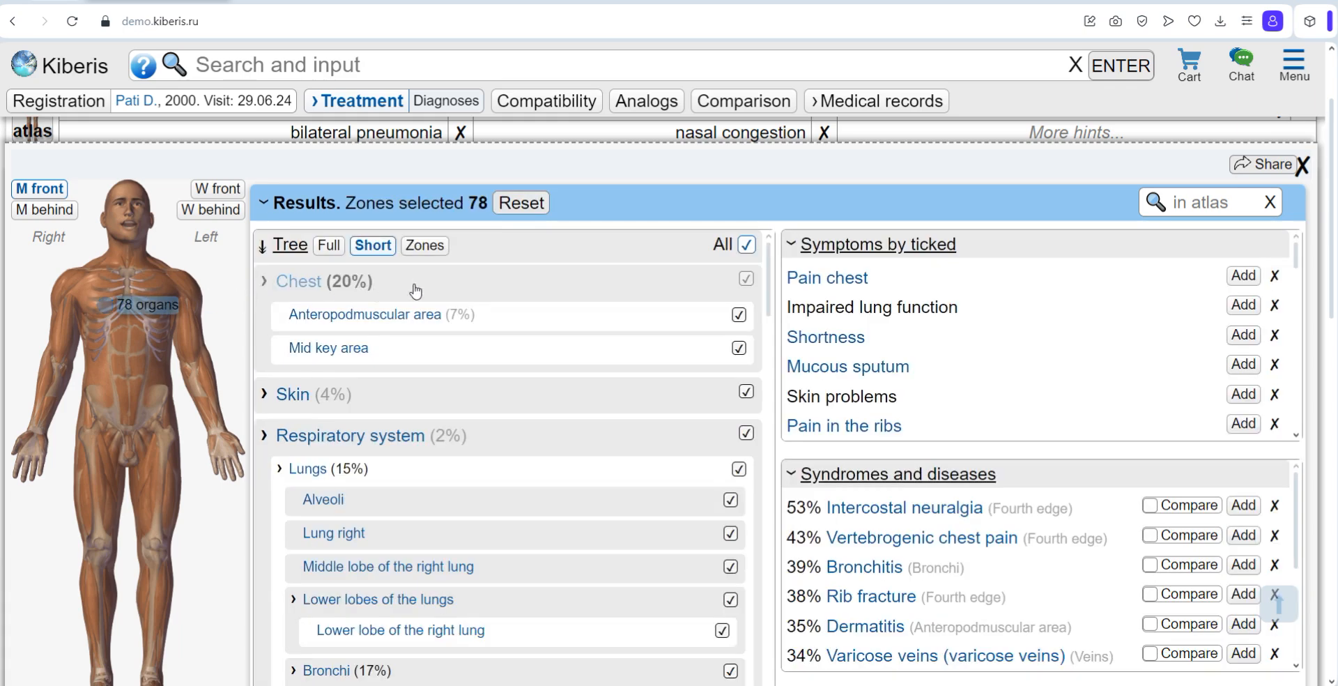
# Step: Examine the tree of selected chest zones and the symptoms listed for them in the atlas
pyautogui.scroll(-8, 433, 456)
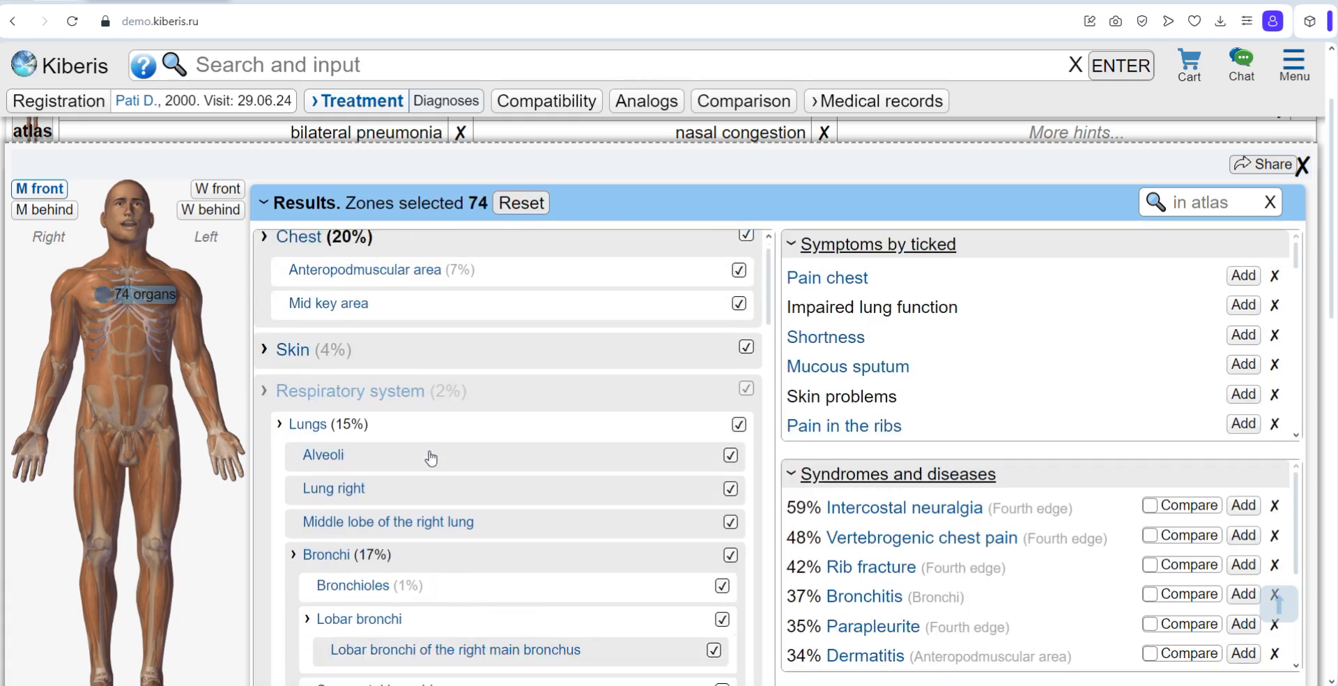
pyautogui.scroll(-3, 433, 457)
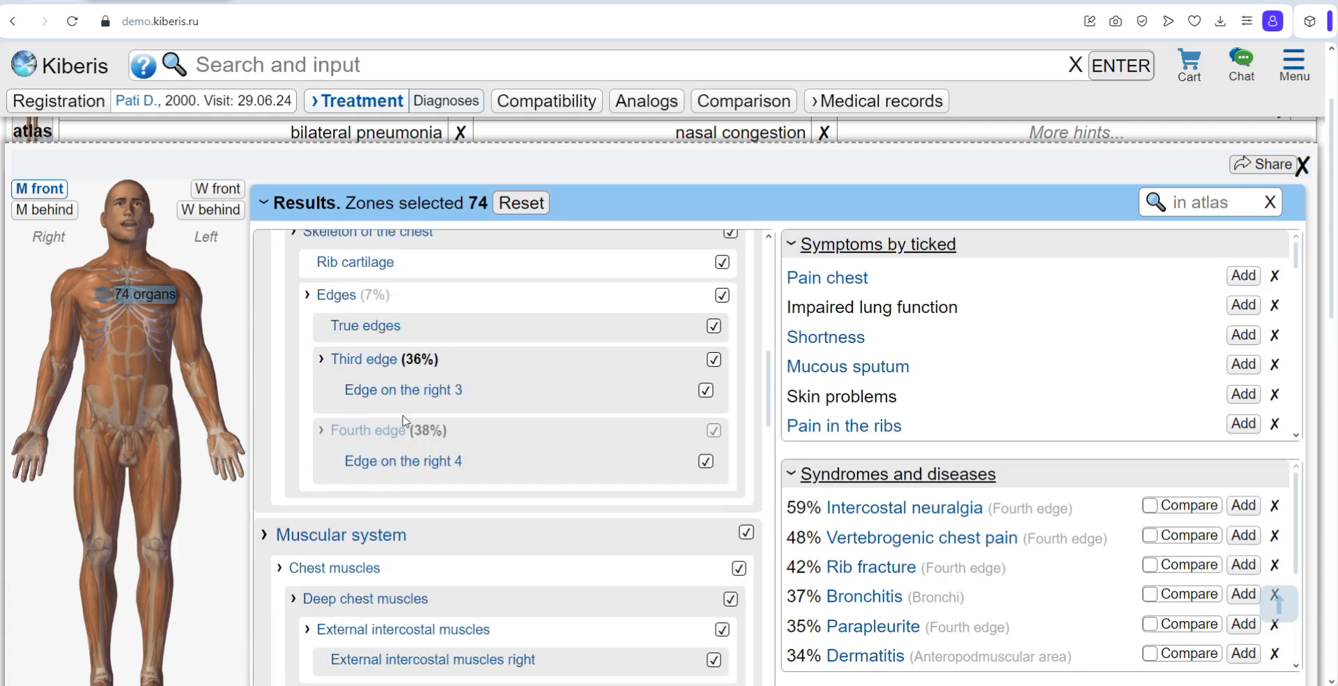
pyautogui.scroll(10, 448, 370)
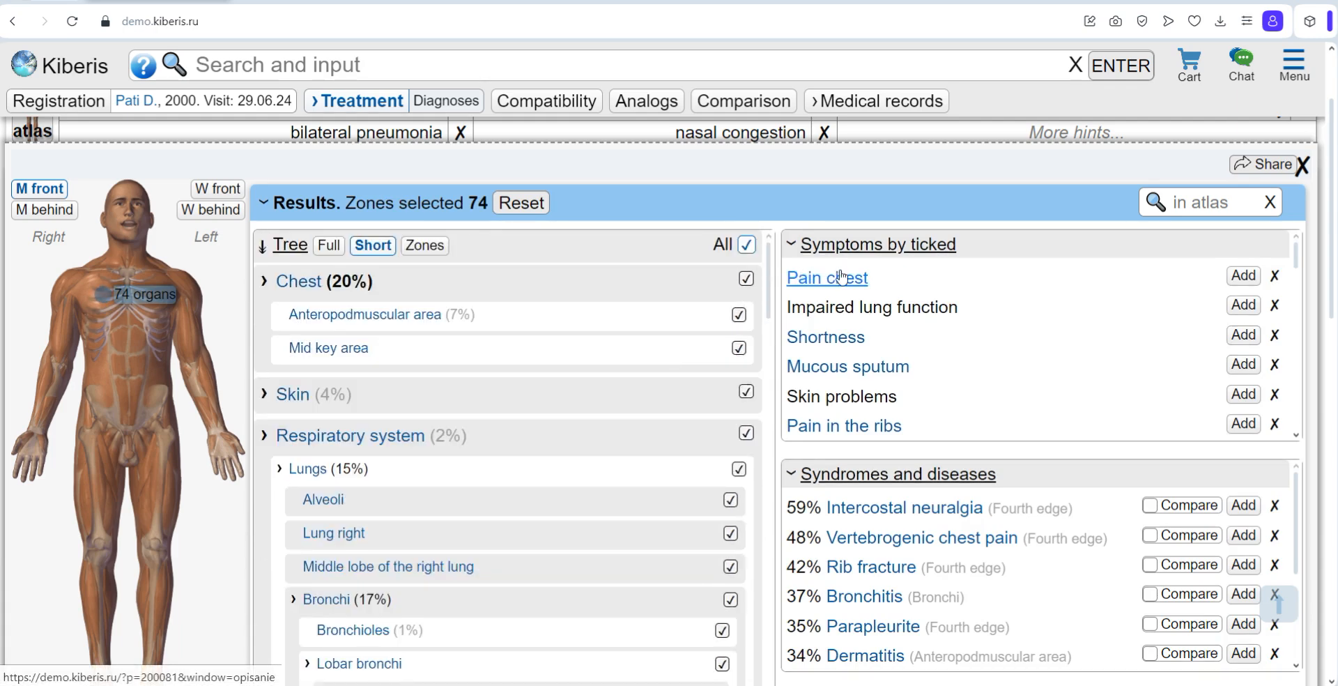
pyautogui.scroll(-5, 1291, 268)
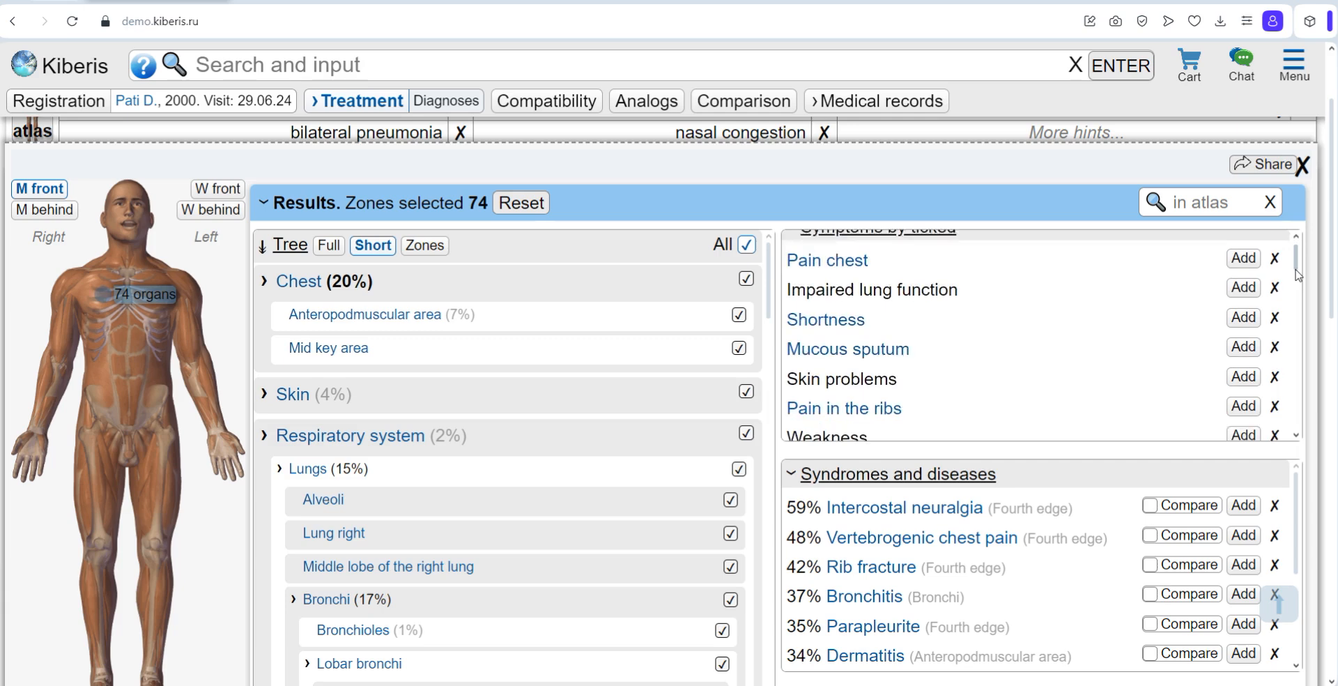
pyautogui.scroll(-3, 1025, 454)
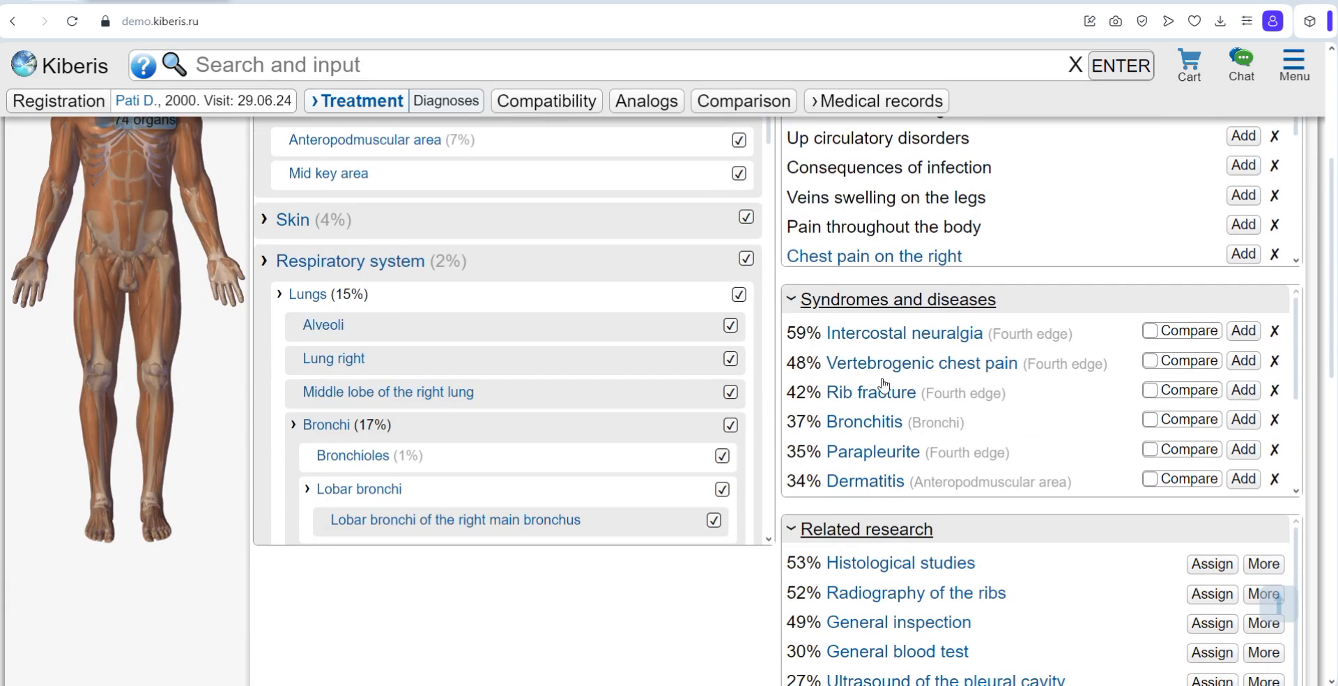
# Step: Review the syndromes and diseases, starting with intercostal neuralgia, and the related research for the selected zones
pyautogui.moveTo(823, 338); pyautogui.dragTo(1011, 333)
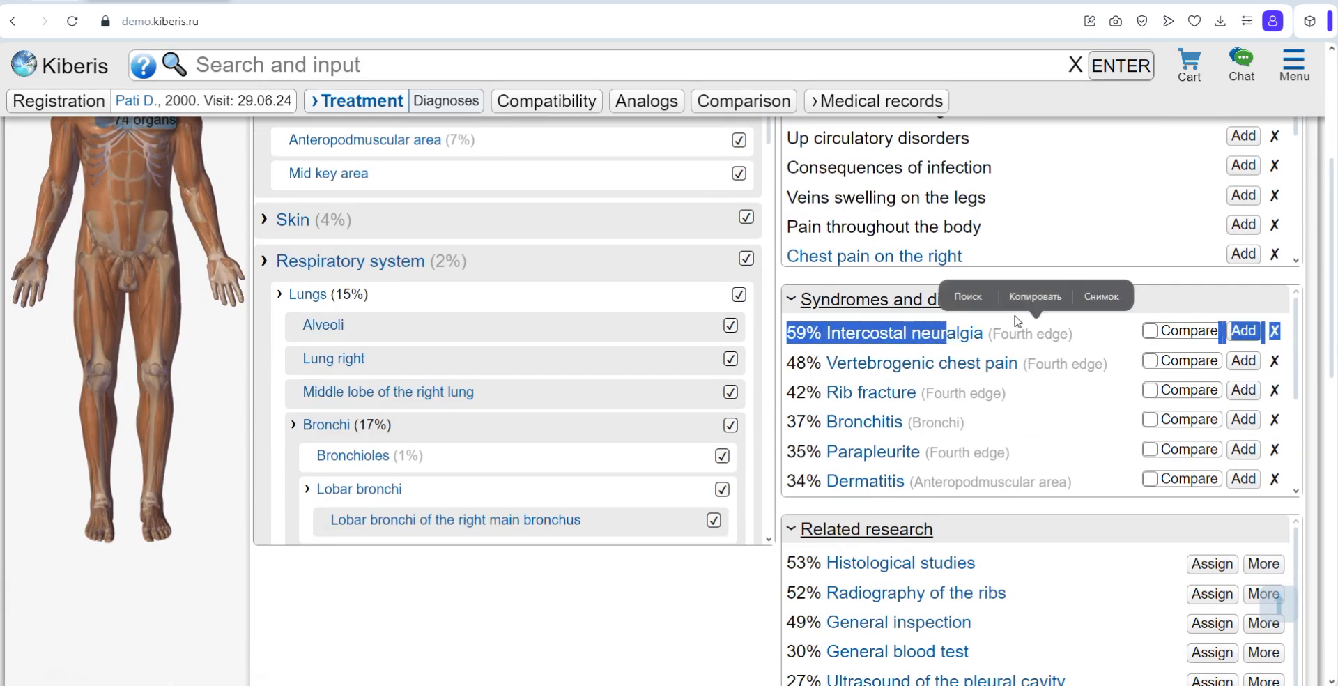
pyautogui.click(1013, 320)
pyautogui.scroll(-1, 1025, 474)
pyautogui.scroll(-2, 1065, 509)
pyautogui.moveTo(788, 386); pyautogui.dragTo(1077, 534)
pyautogui.click(738, 455)
pyautogui.scroll(4, 738, 455)
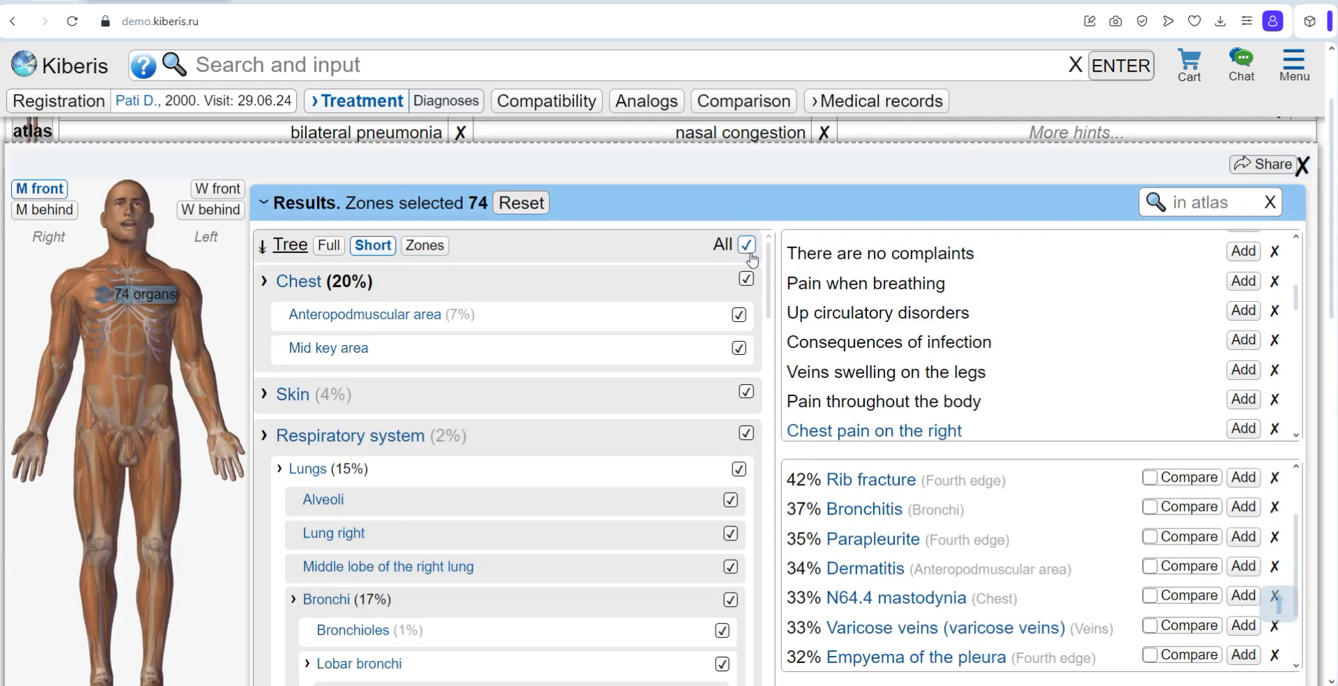
# Step: Exclude the Chest and Skin zones from the atlas selection
pyautogui.click(745, 282)
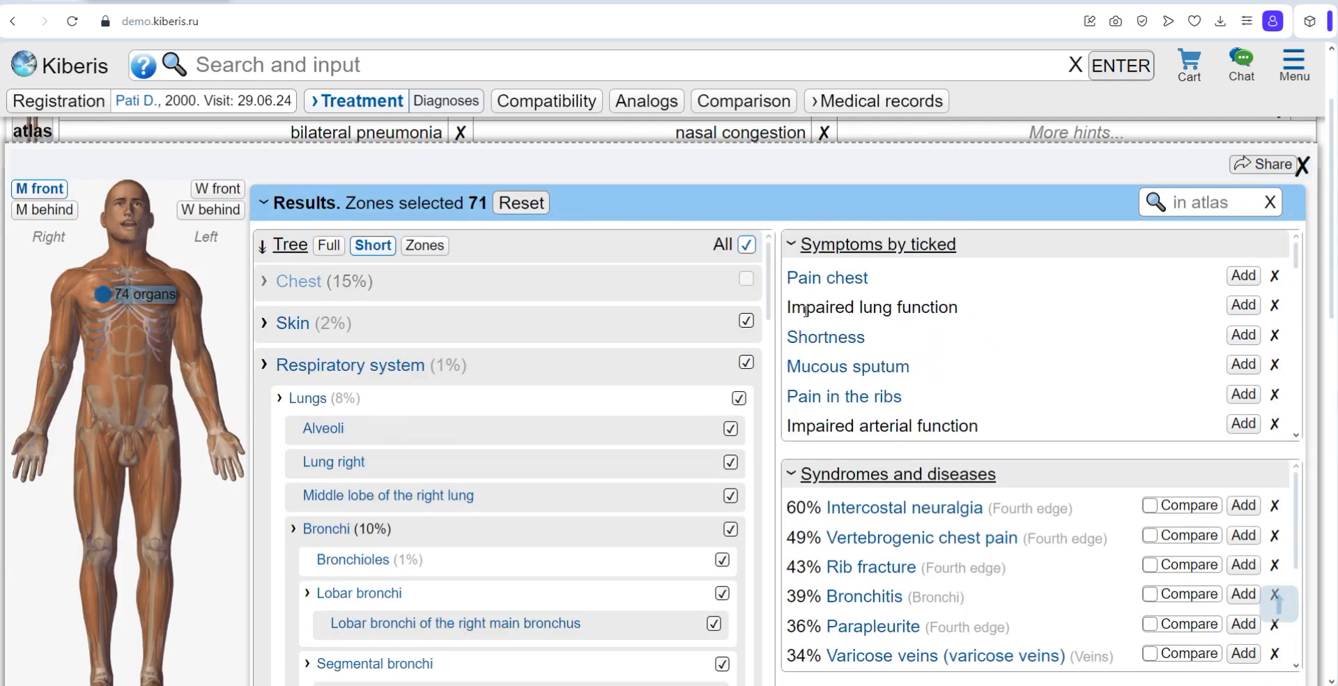
pyautogui.click(747, 322)
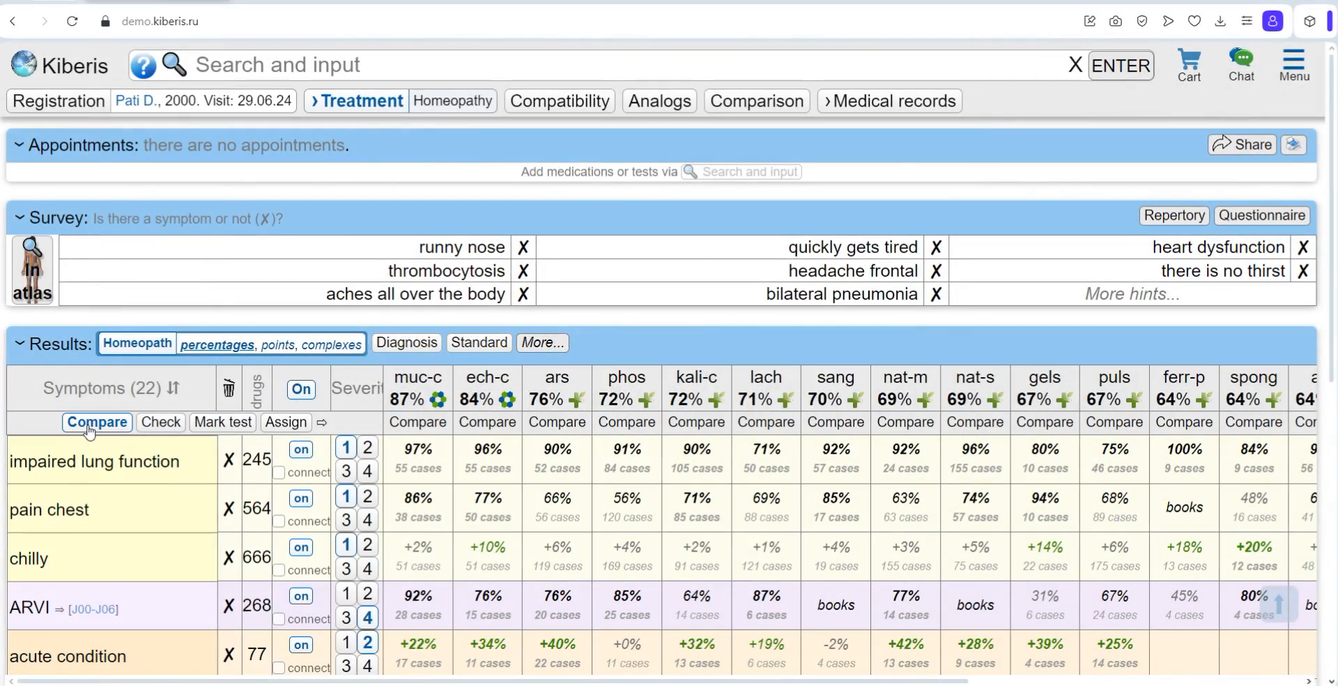
# Step: Search for "ars" and add arsenicum album to the remedy comparison
pyautogui.click(192, 64)
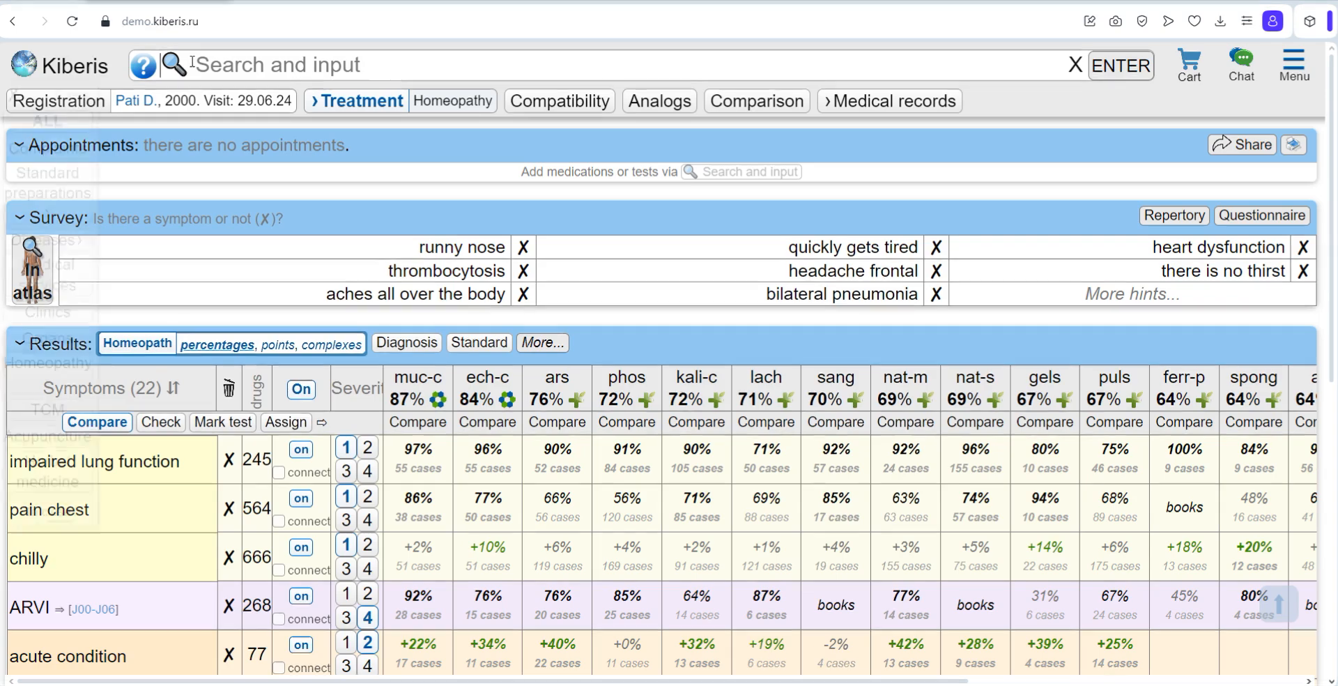
pyautogui.write('ars')
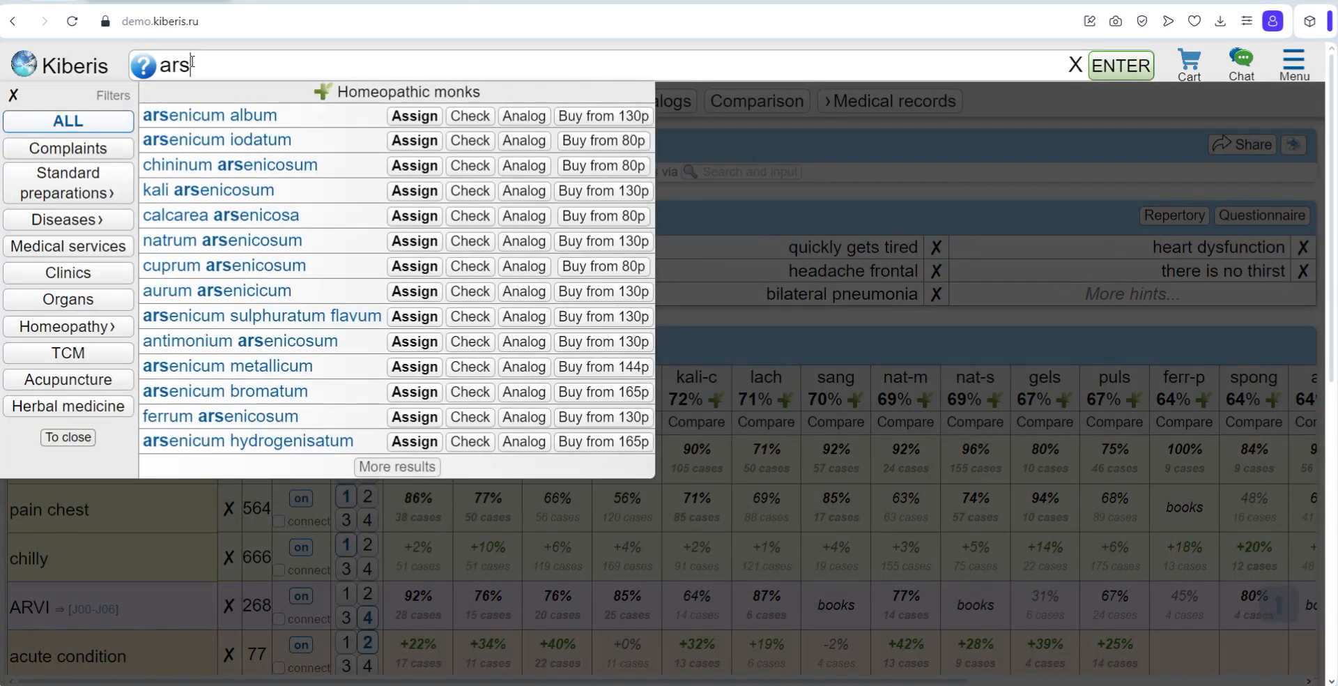
pyautogui.click(254, 114)
pyautogui.click(708, 336)
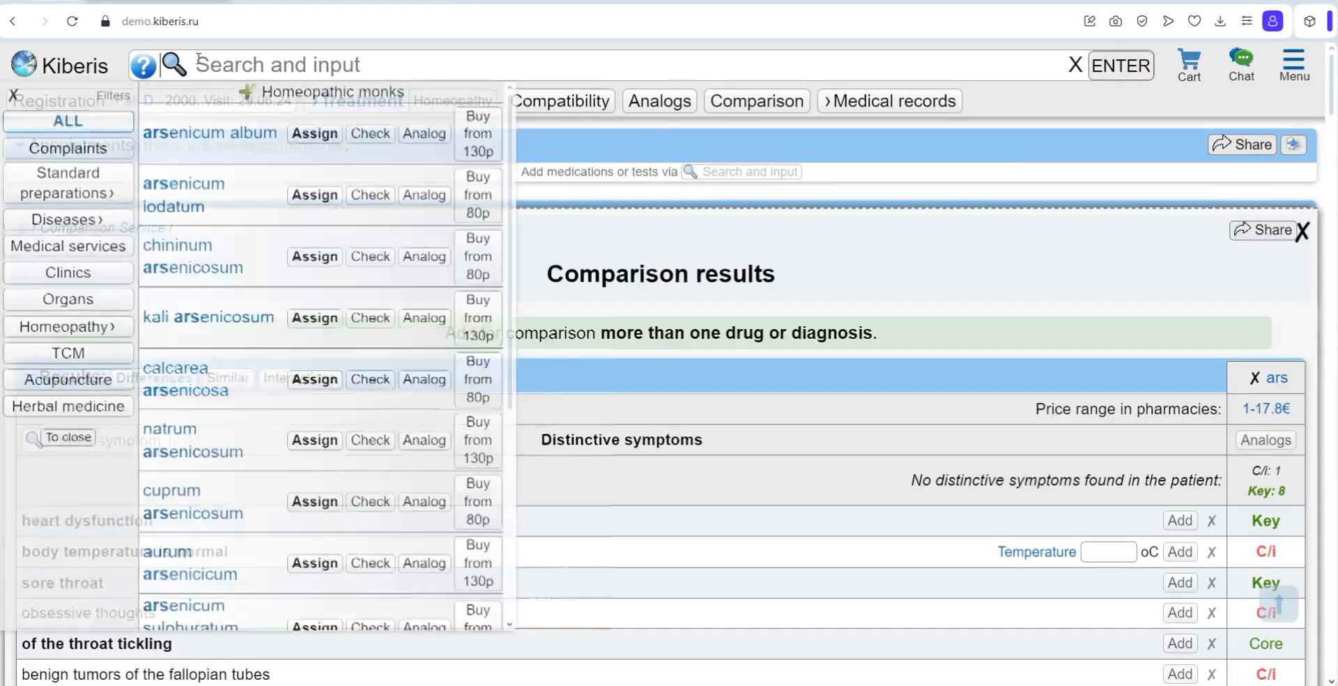
# Step: Add phosphorus to the comparison with arsenicum album and examine their distinctive symptoms
pyautogui.click(200, 65)
pyautogui.write('phosphorus')
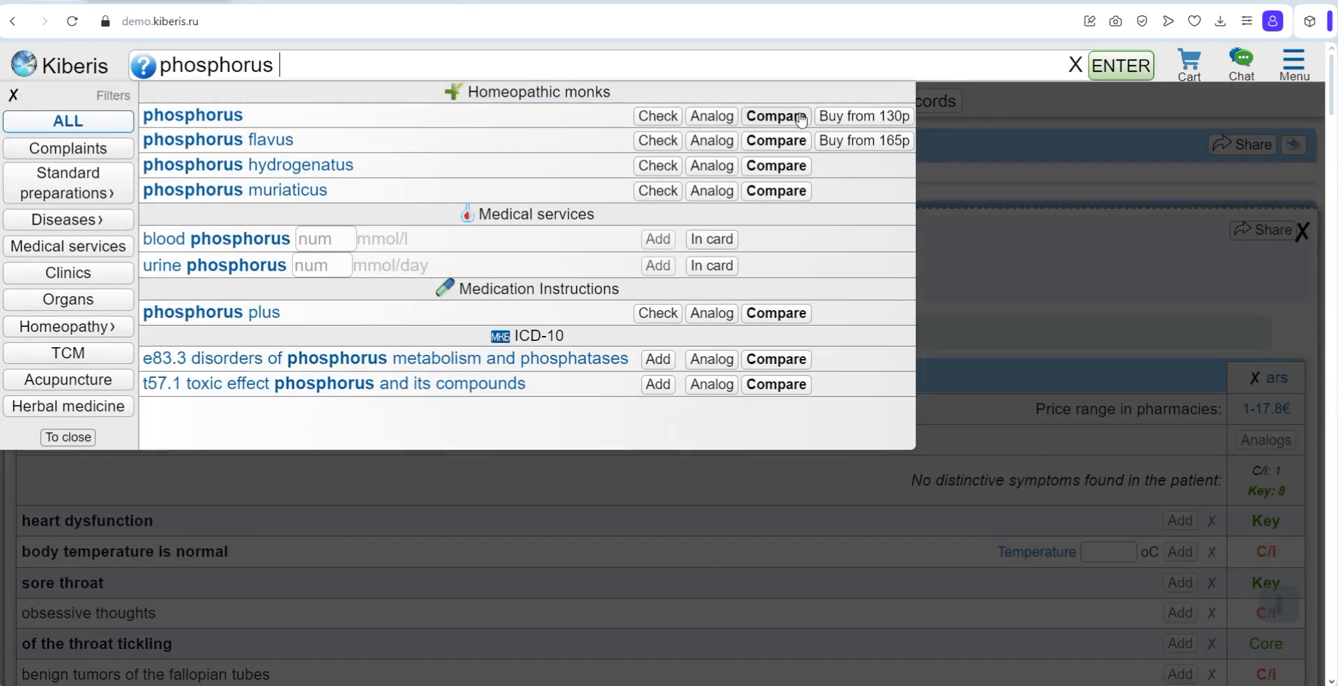
pyautogui.click(801, 117)
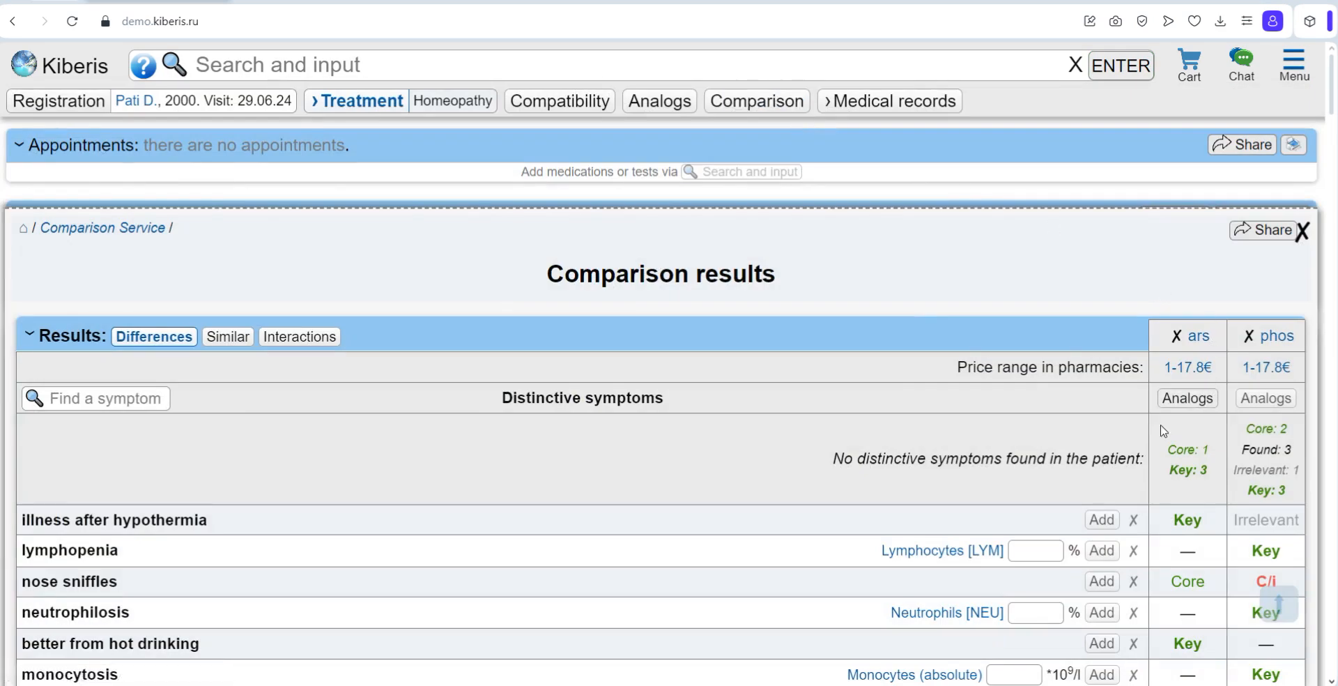
pyautogui.scroll(-4, 1163, 431)
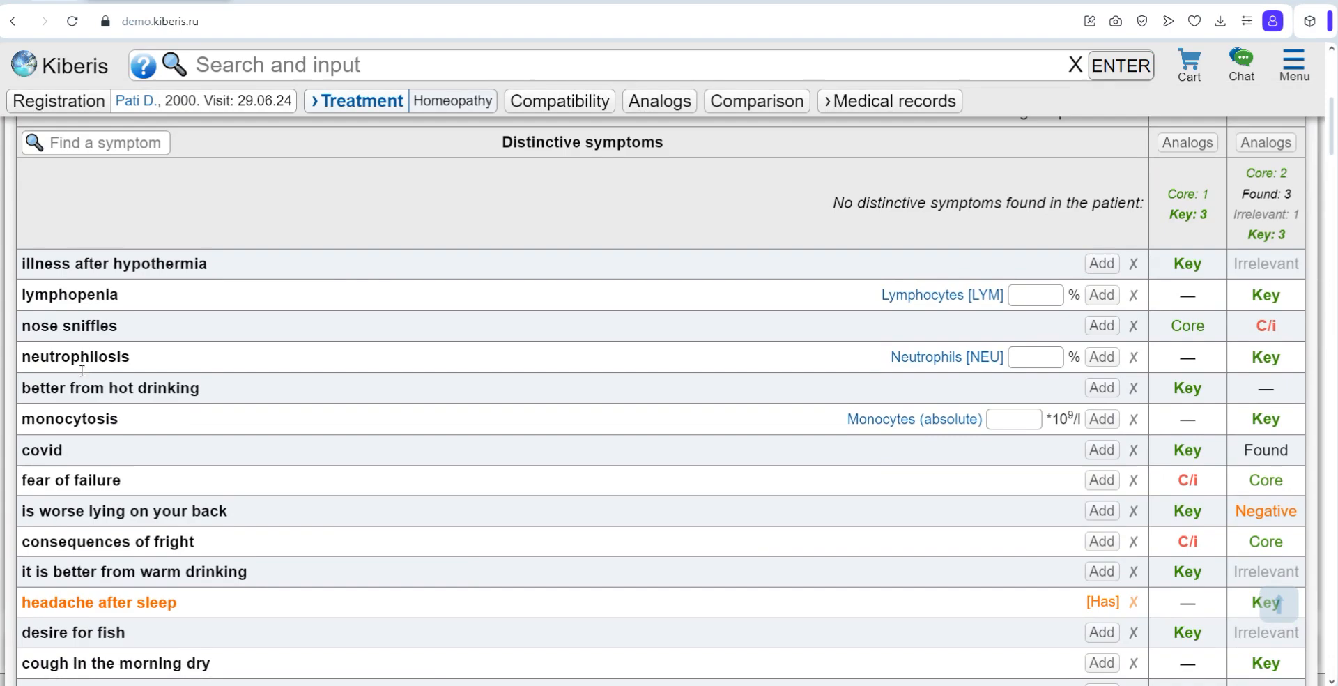
# Step: Add kalium carbonicum to the comparison with arsenicum album and phosphorus
pyautogui.scroll(-5, 738, 553)
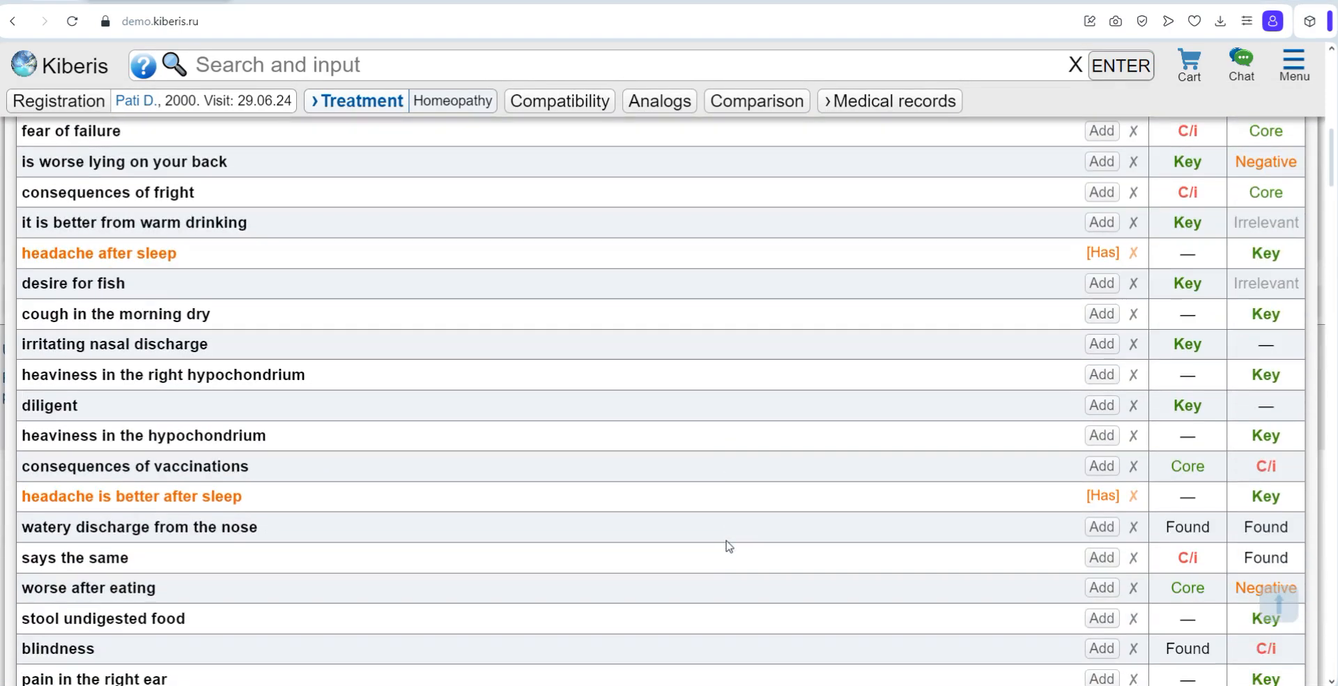
pyautogui.scroll(2, 725, 547)
pyautogui.scroll(4, 728, 545)
pyautogui.click(319, 61)
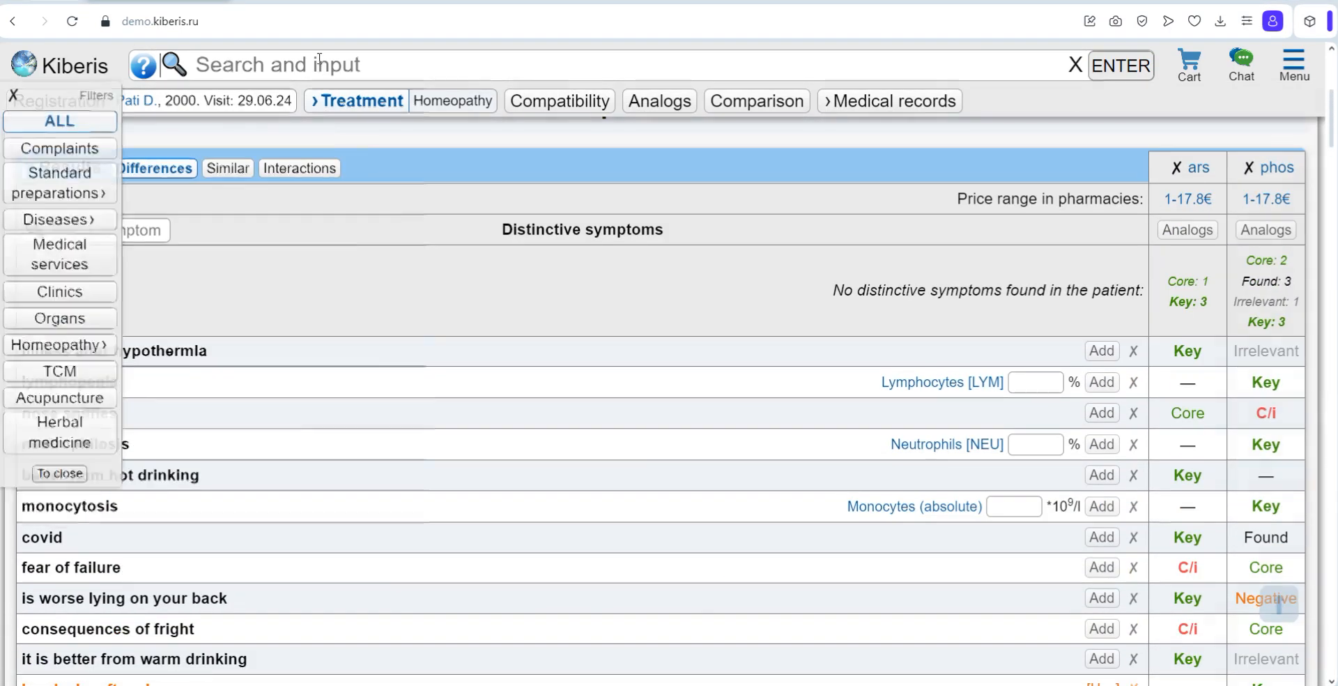
pyautogui.write('kalium carbonicum')
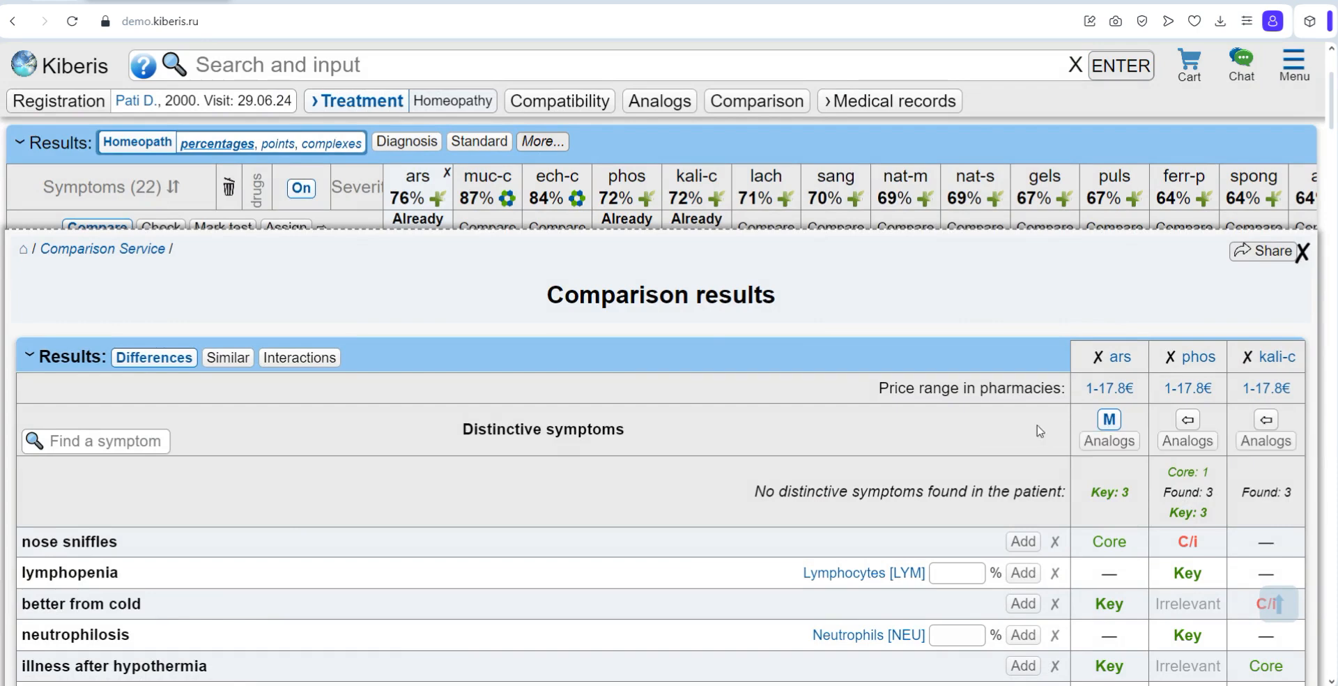
# Step: Check the interactions of the compared remedies and add Analgin to the safety check
pyautogui.click(300, 358)
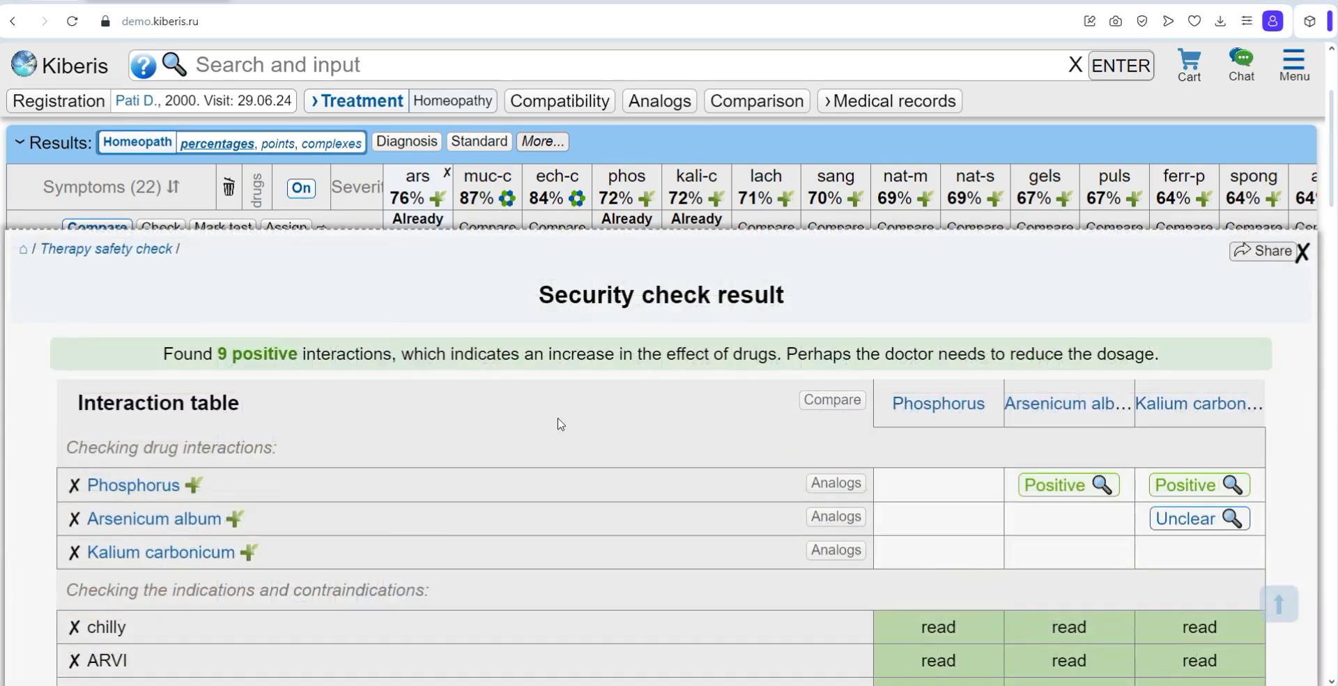
pyautogui.scroll(-1, 561, 424)
pyautogui.click(259, 62)
pyautogui.write('analgi')
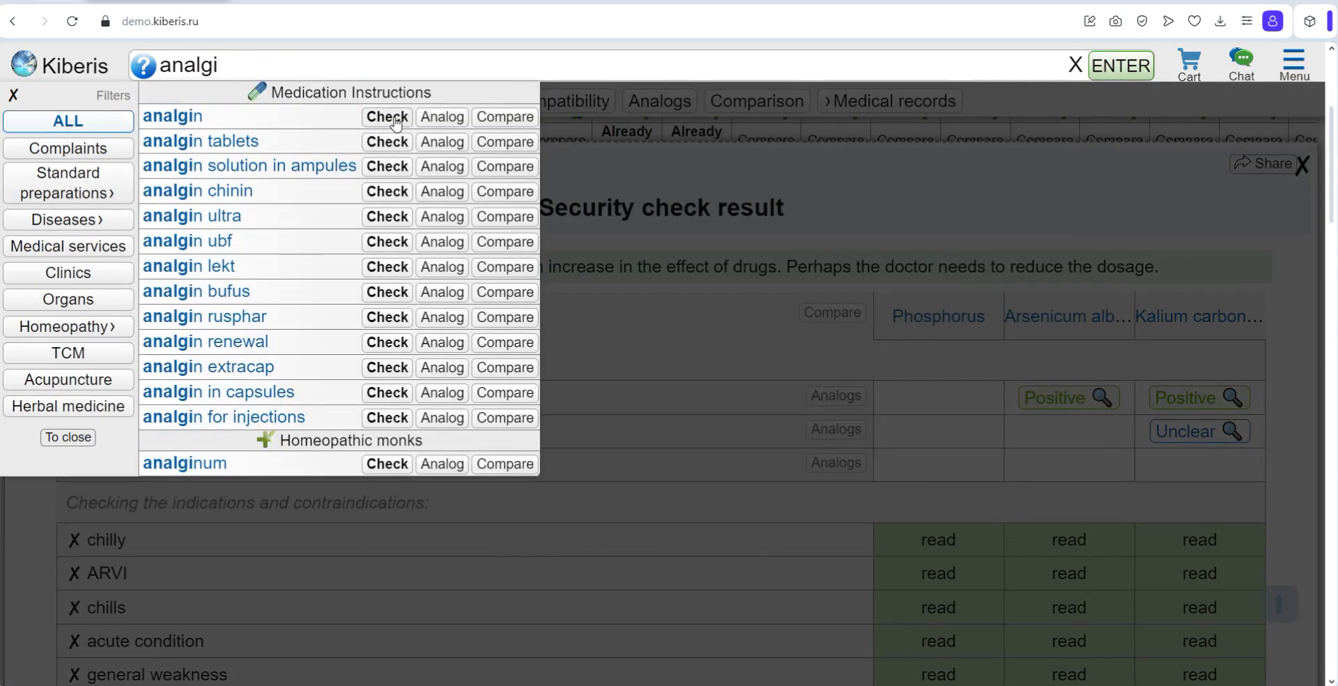
pyautogui.click(388, 117)
# Step: Search for "citram" and add Citramon P to the safety check
pyautogui.click(236, 66)
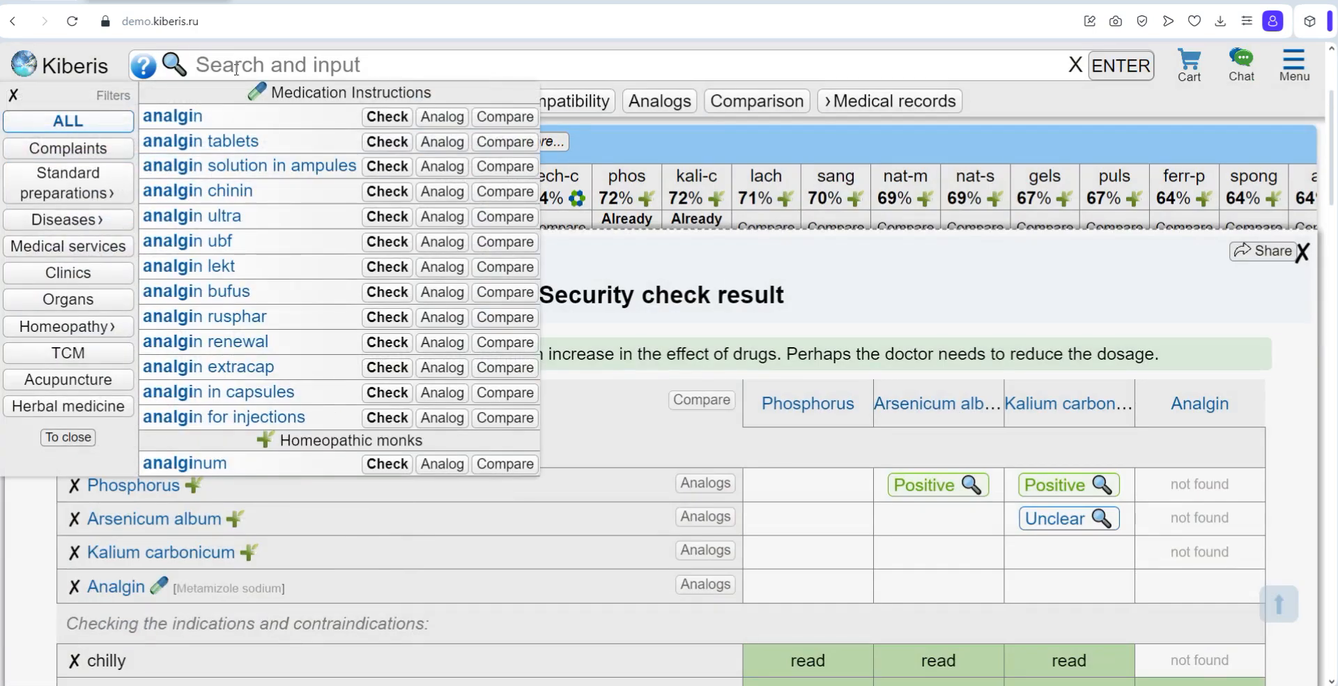
pyautogui.write('citram')
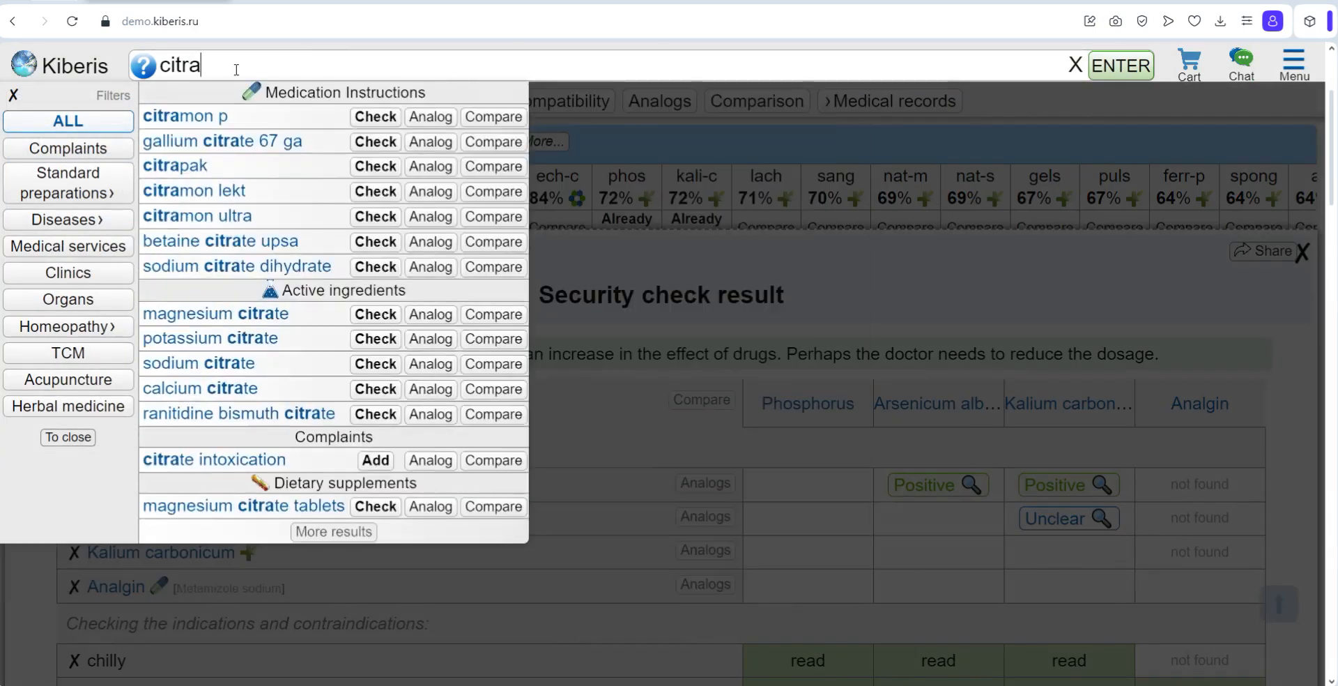
pyautogui.click(330, 119)
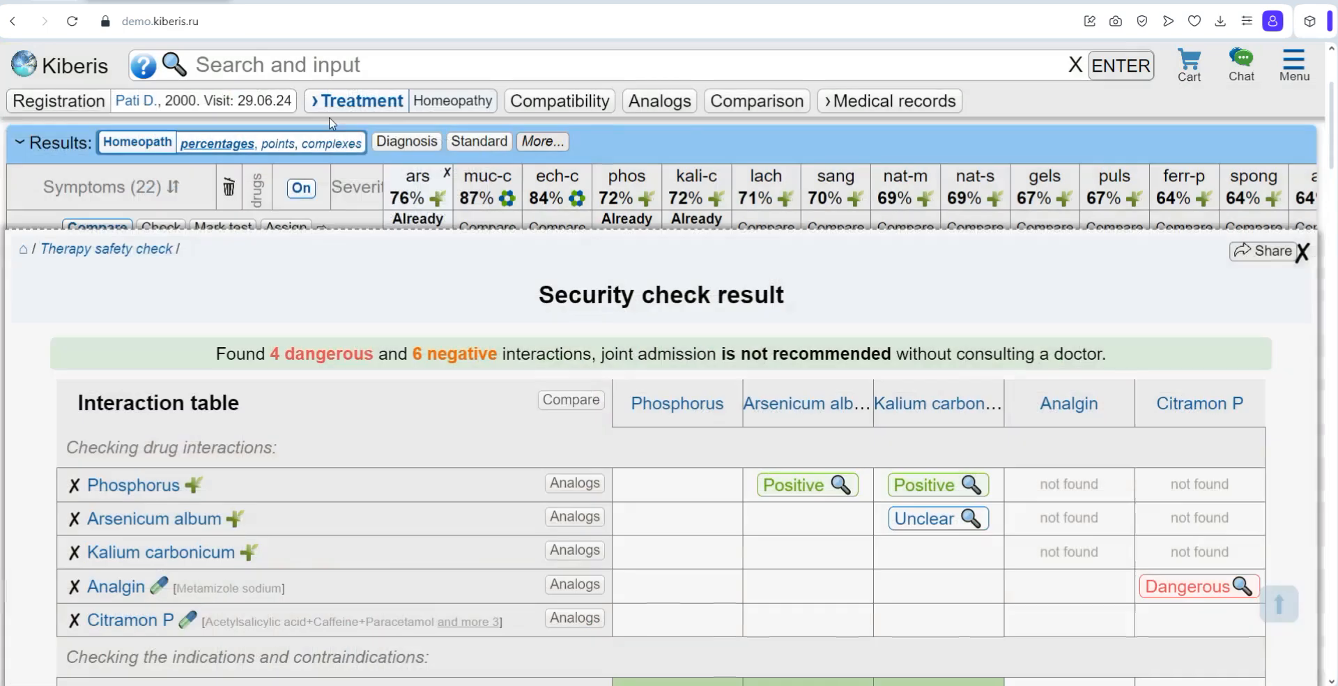
# Step: Review the security check summary and the drug interaction table
pyautogui.moveTo(1058, 353); pyautogui.dragTo(216, 354)
pyautogui.click(548, 305)
pyautogui.scroll(-3, 547, 305)
pyautogui.scroll(3, 472, 307)
pyautogui.moveTo(147, 235); pyautogui.dragTo(1031, 273)
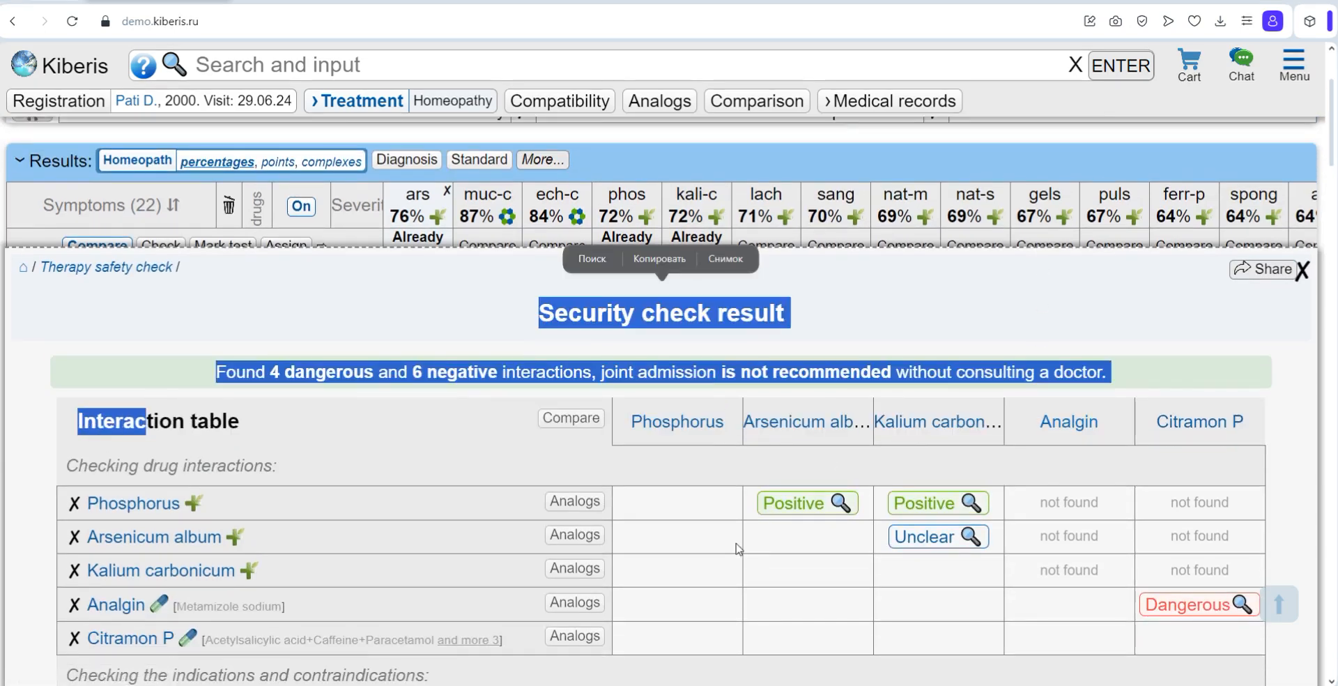
pyautogui.click(738, 549)
# Step: Review the indications and contraindications, including Citramon P for impaired lung function, and the listed remedy interactions
pyautogui.scroll(-6, 739, 548)
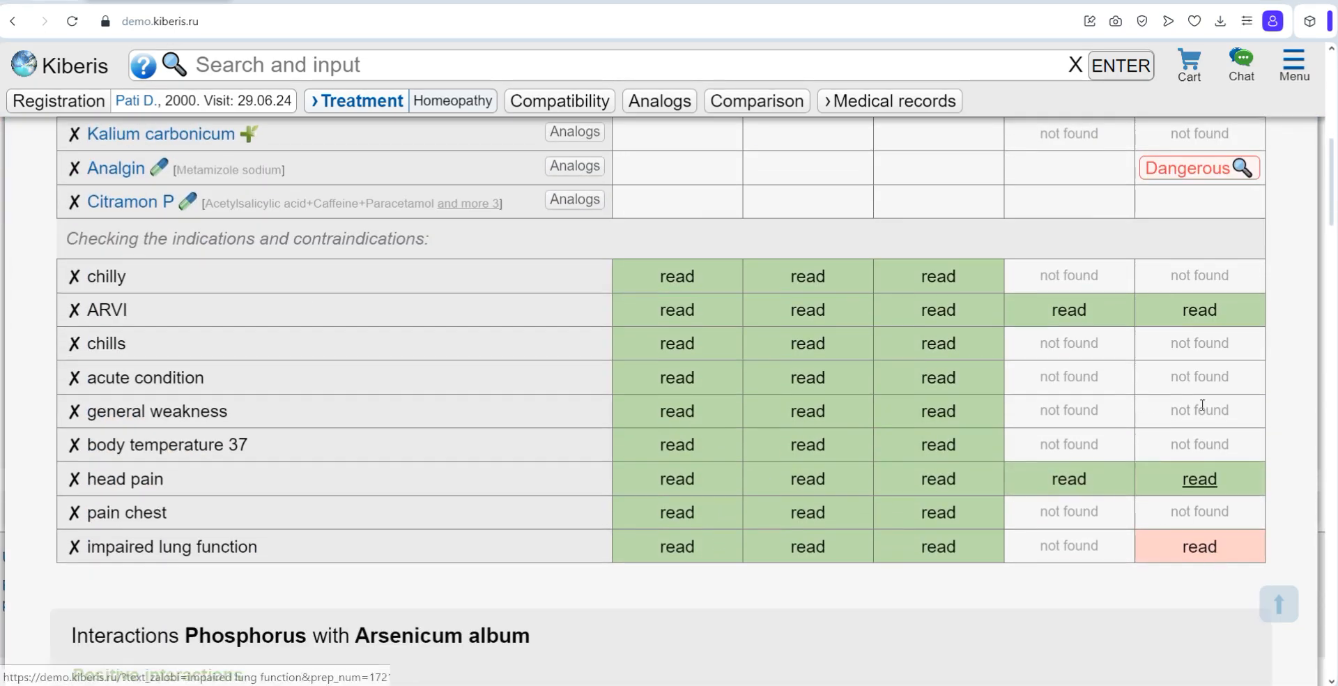
pyautogui.click(1216, 556)
pyautogui.click(1227, 572)
pyautogui.scroll(-12, 978, 566)
pyautogui.scroll(-5, 796, 446)
pyautogui.scroll(8, 753, 424)
pyautogui.scroll(-11, 699, 420)
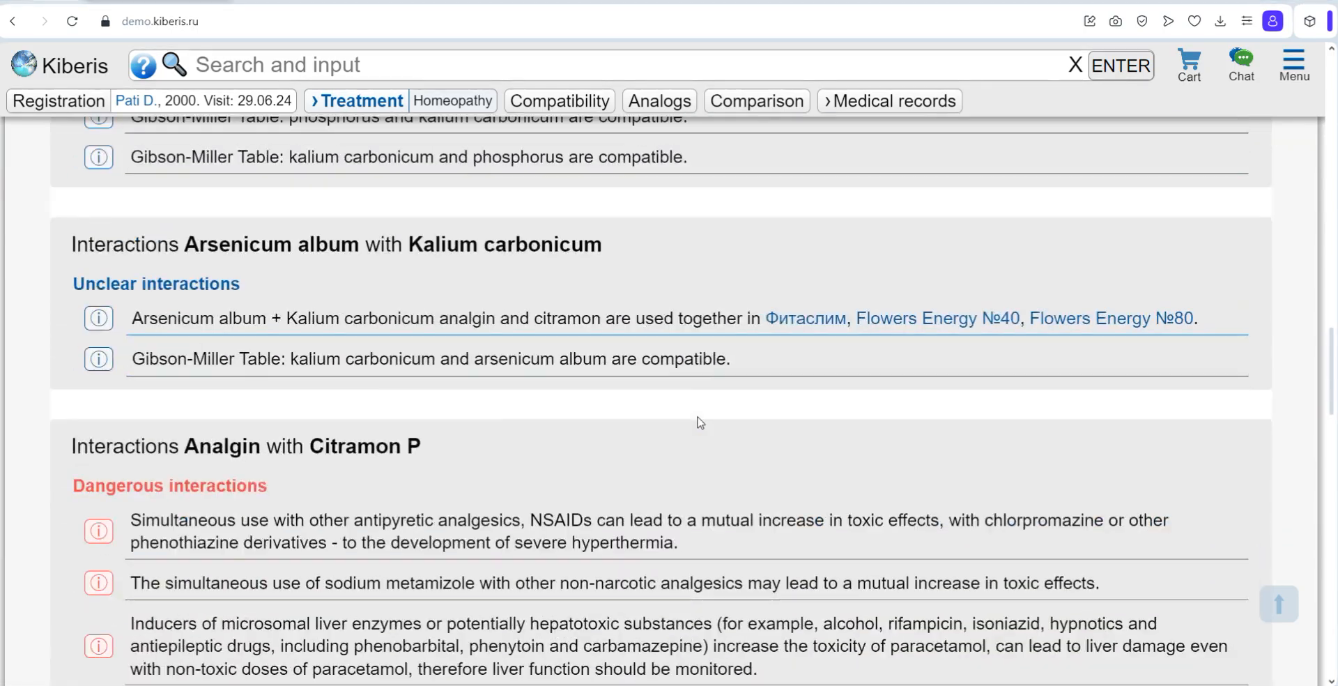
# Step: Examine the source texts and component map for the dangerous interaction between Analgin and Citramon P
pyautogui.scroll(-1, 91, 448)
pyautogui.click(91, 448)
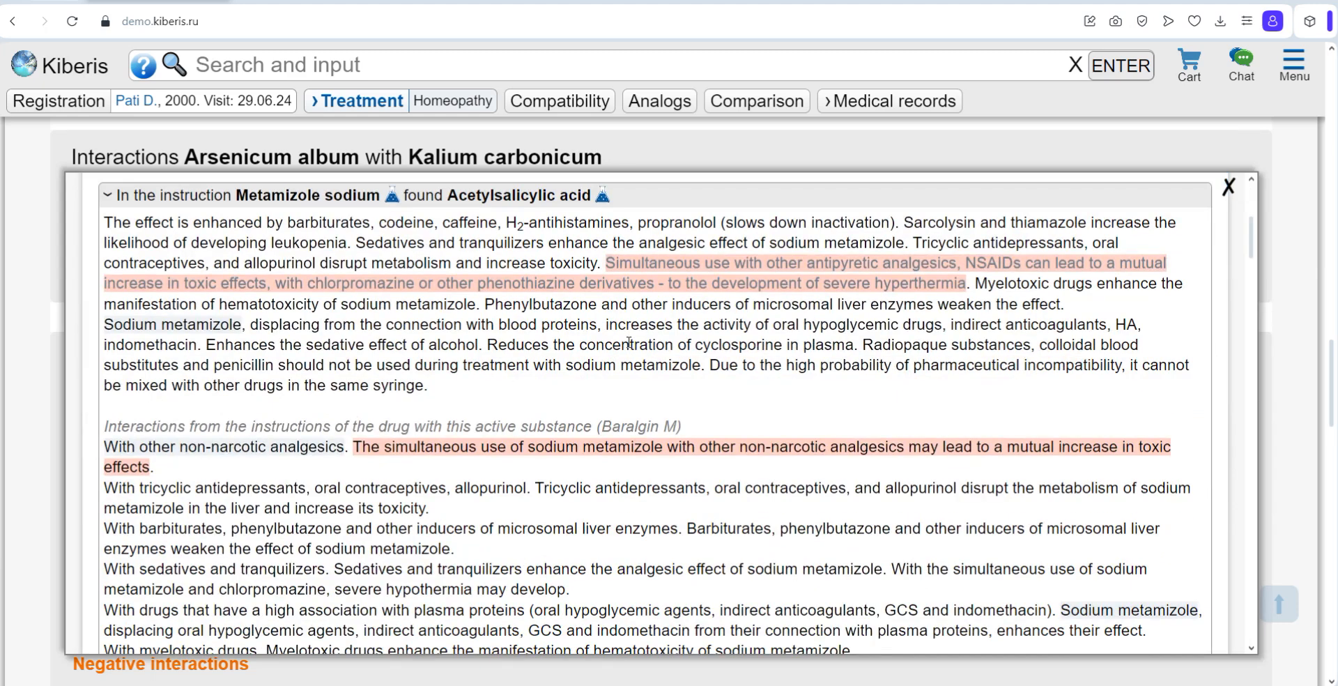
pyautogui.scroll(5, 788, 399)
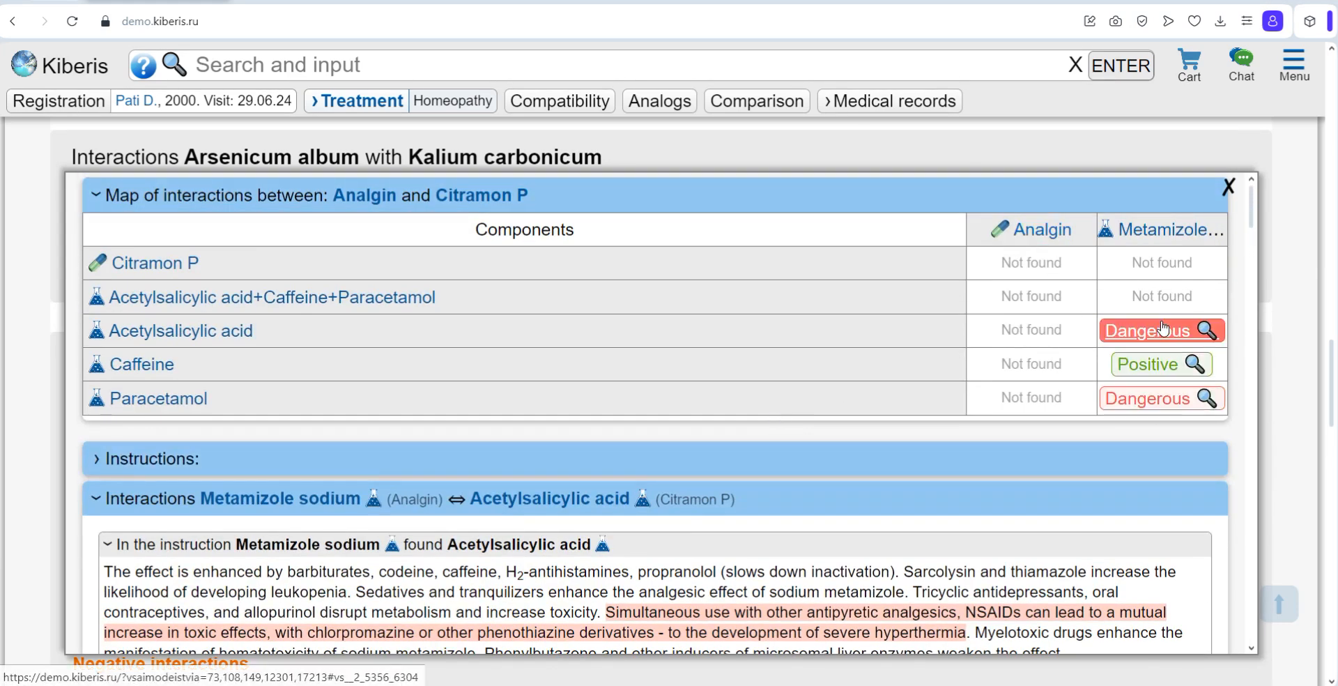
pyautogui.scroll(-1, 1254, 236)
pyautogui.scroll(-3, 1254, 237)
pyautogui.click(1229, 186)
# Step: Look through the analogs of Phosphorus and return to the security check result
pyautogui.scroll(10, 882, 334)
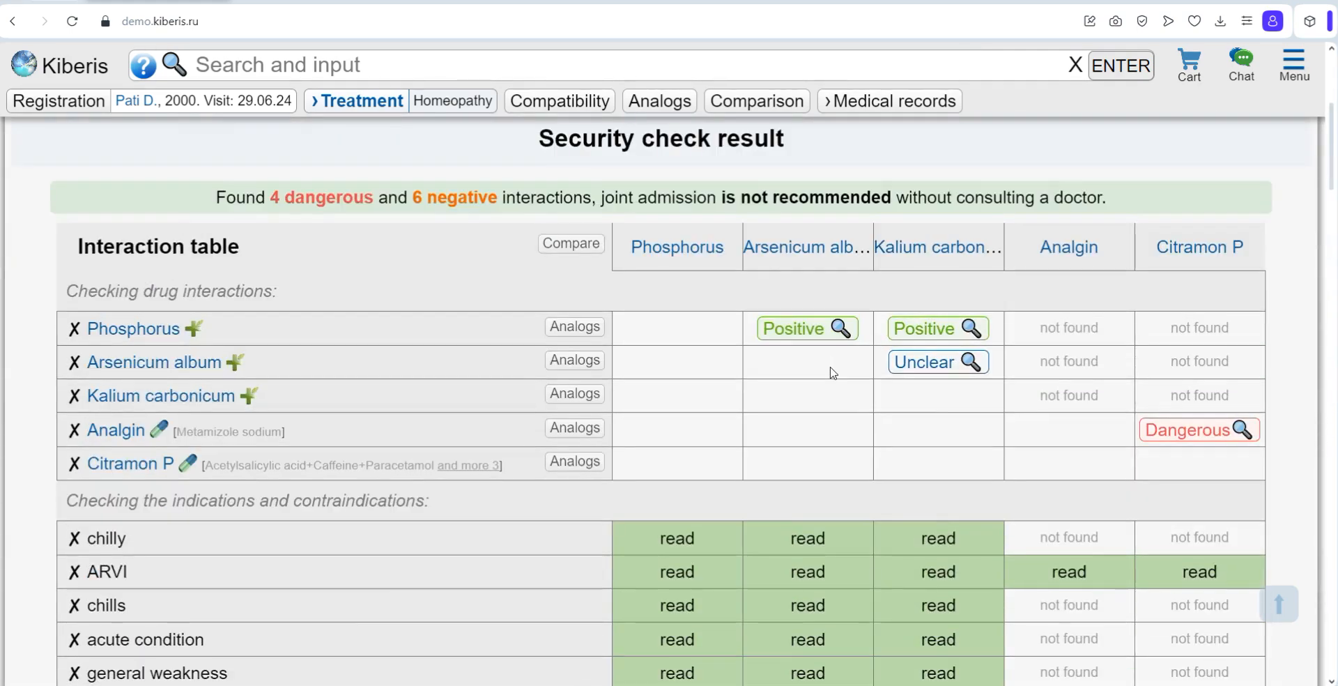
pyautogui.click(575, 328)
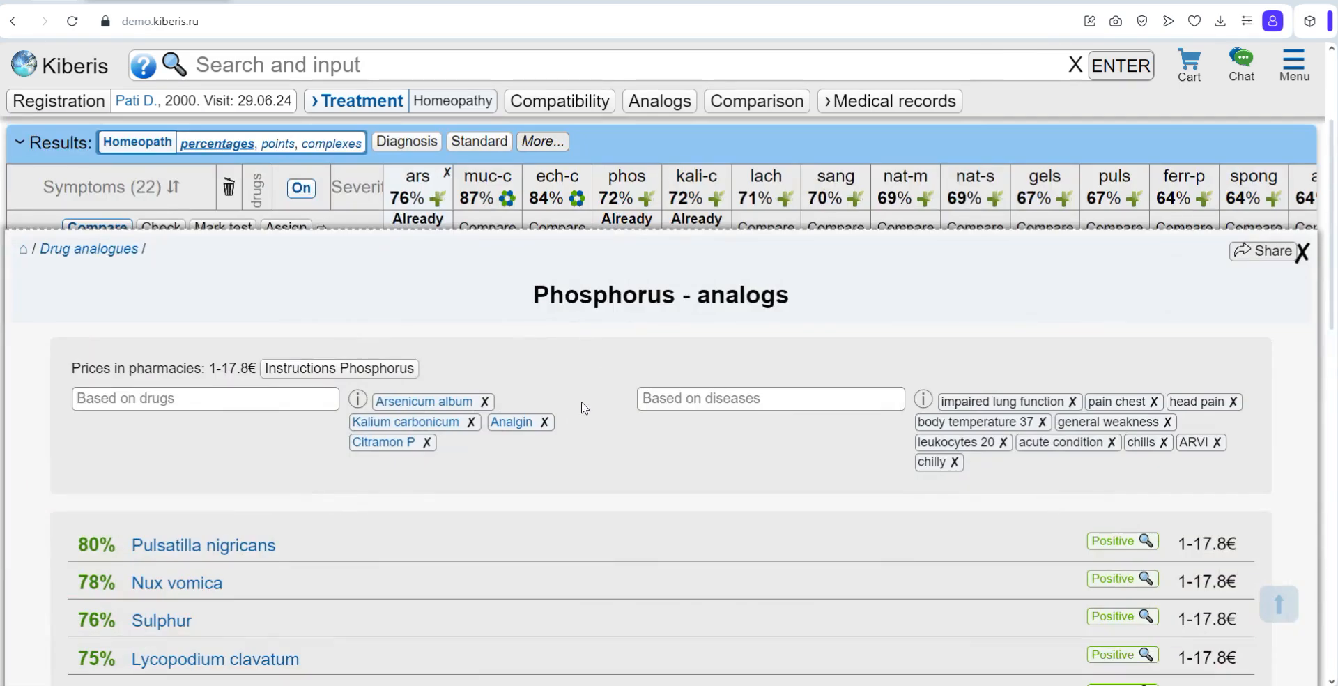
pyautogui.scroll(-6, 584, 408)
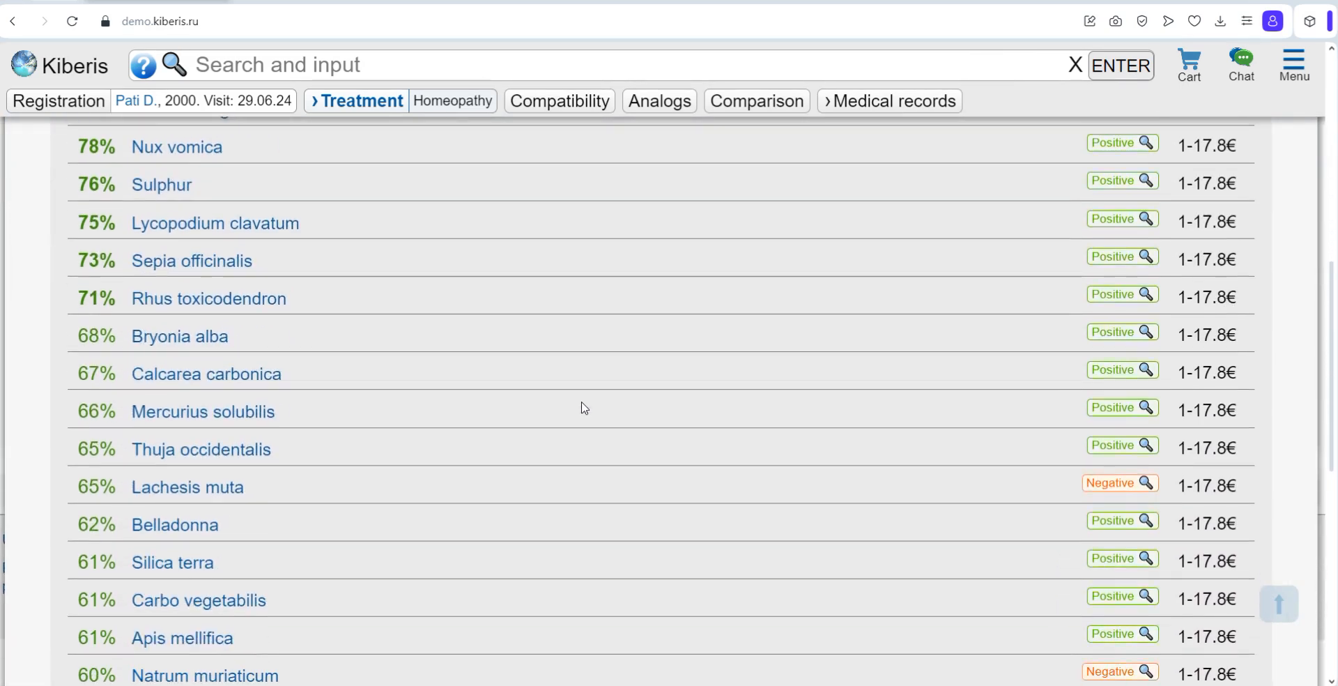
pyautogui.scroll(-1, 584, 408)
pyautogui.scroll(-3, 584, 408)
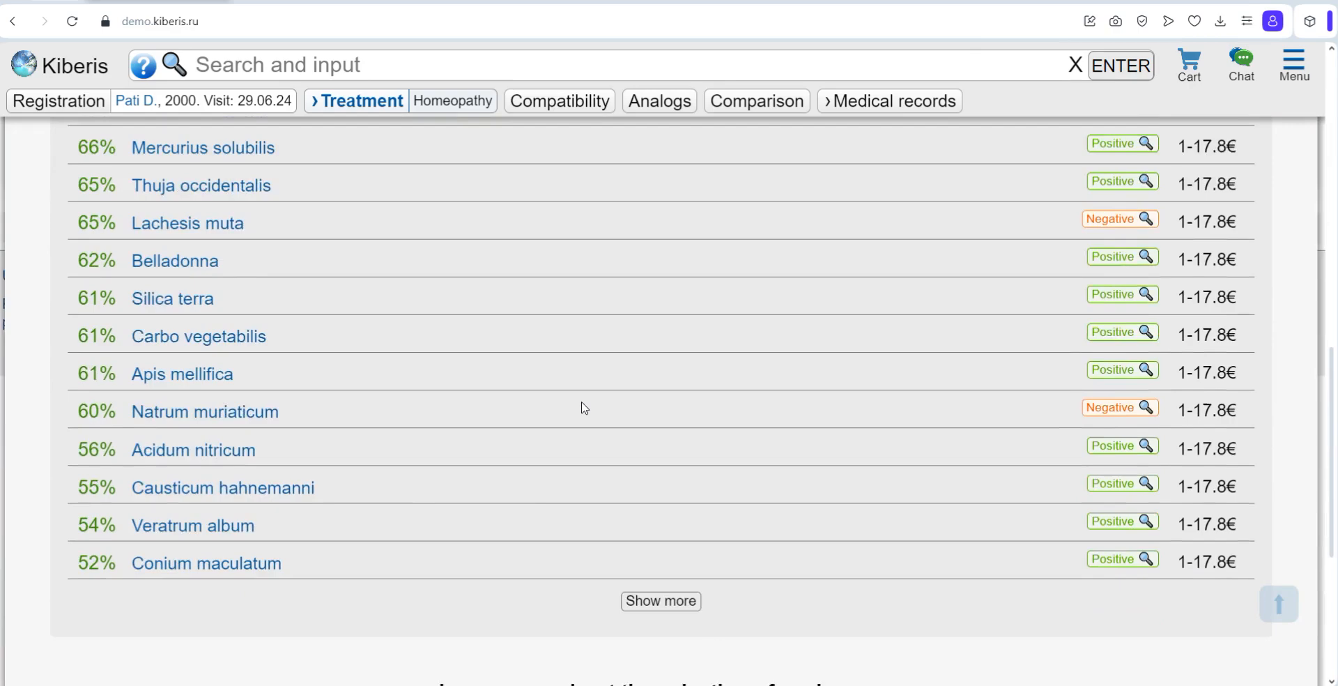
pyautogui.scroll(5, 584, 408)
pyautogui.scroll(3, 584, 408)
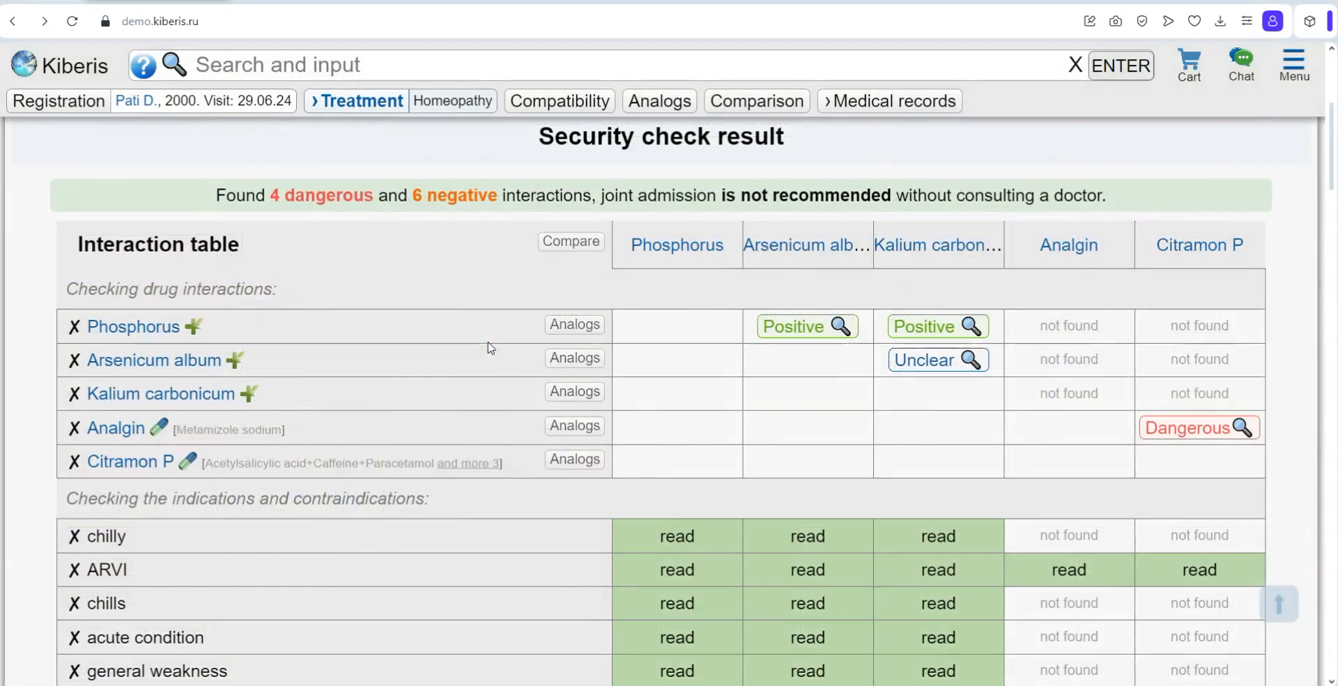
# Step: Examine the analogs of Analgin, including its components, complete analogs and analogs by action
pyautogui.click(588, 421)
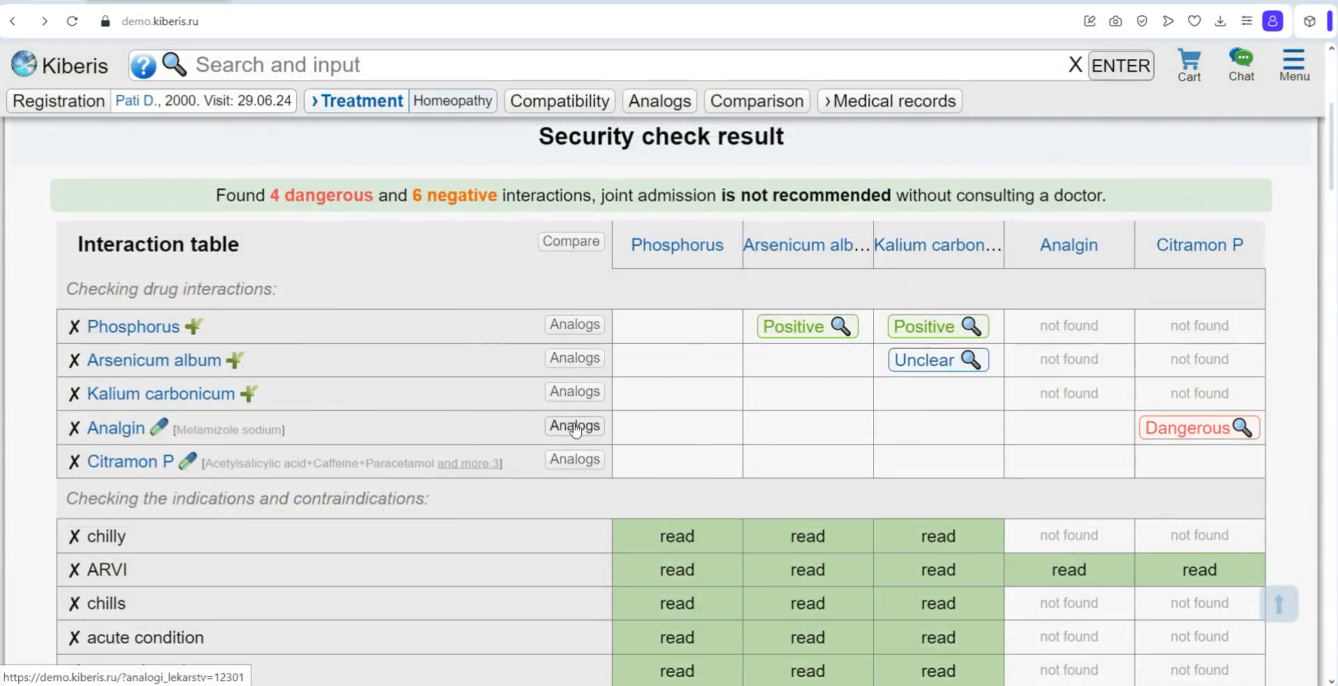
pyautogui.scroll(-5, 576, 397)
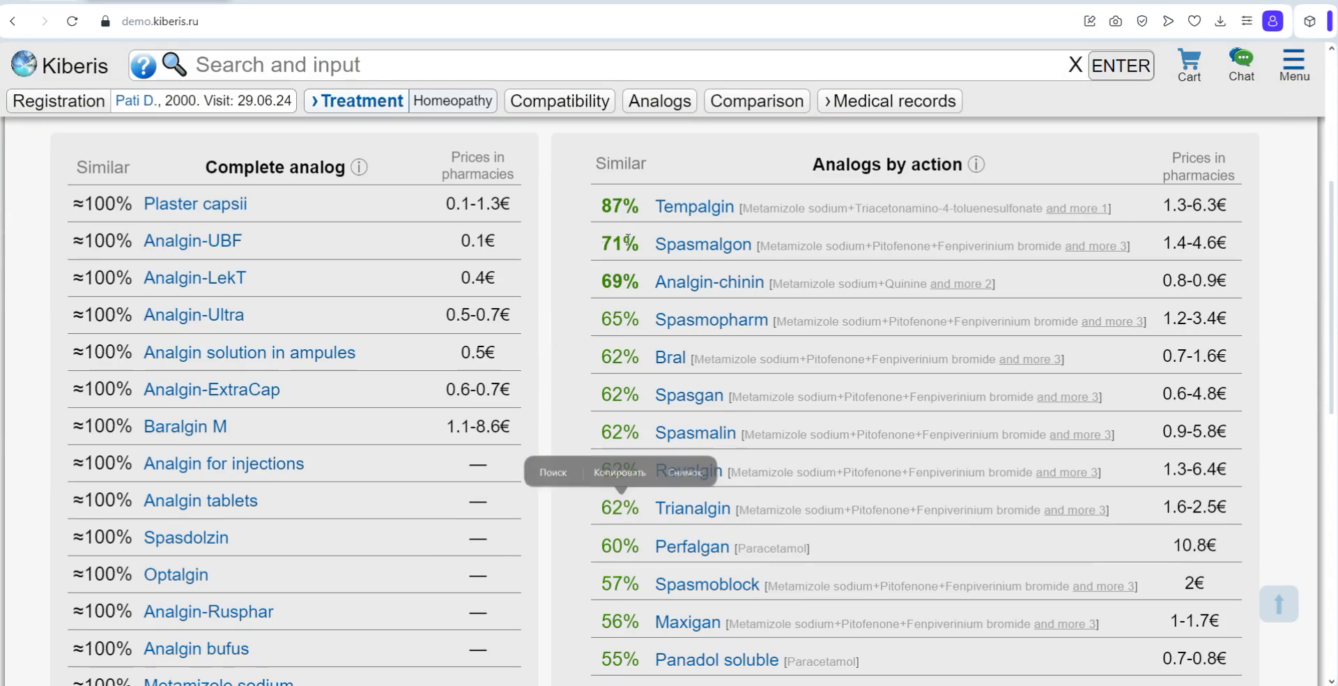
pyautogui.moveTo(601, 244); pyautogui.dragTo(639, 244)
pyautogui.moveTo(601, 281); pyautogui.dragTo(763, 273)
pyautogui.scroll(5, 642, 275)
pyautogui.moveTo(334, 336); pyautogui.dragTo(72, 347)
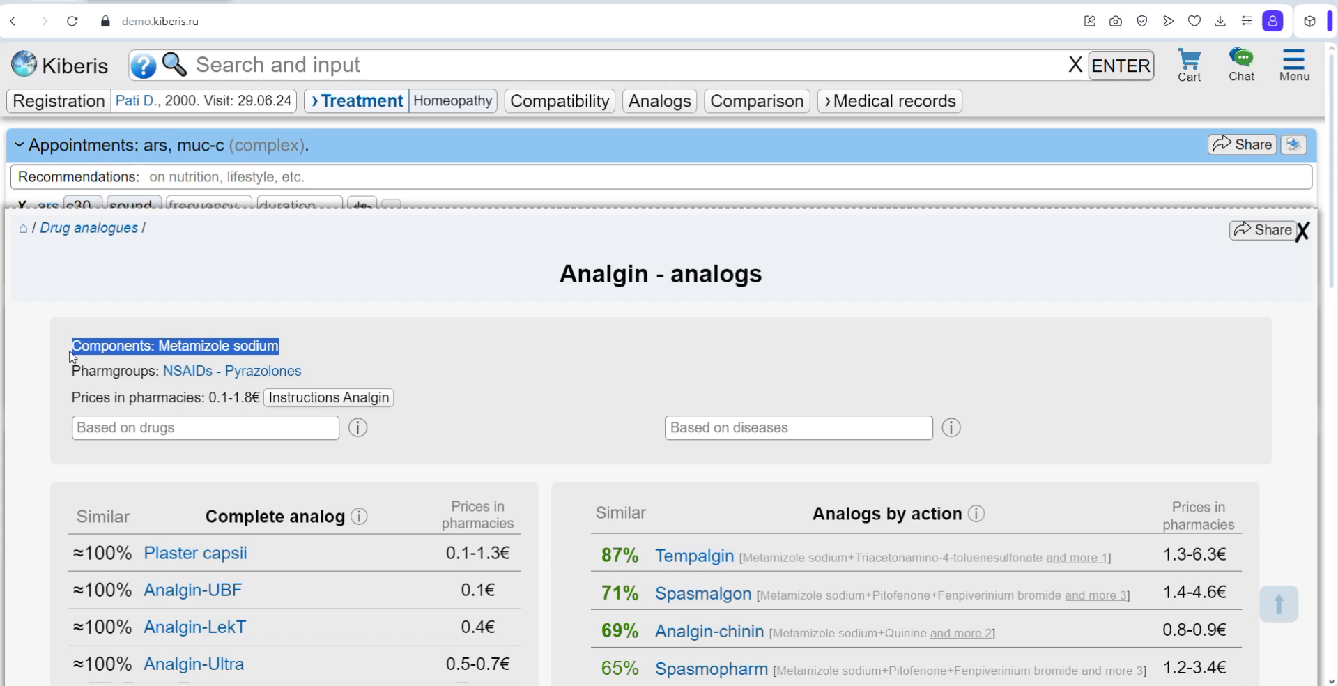
pyautogui.click(338, 368)
pyautogui.scroll(-3, 338, 368)
pyautogui.moveTo(218, 348)
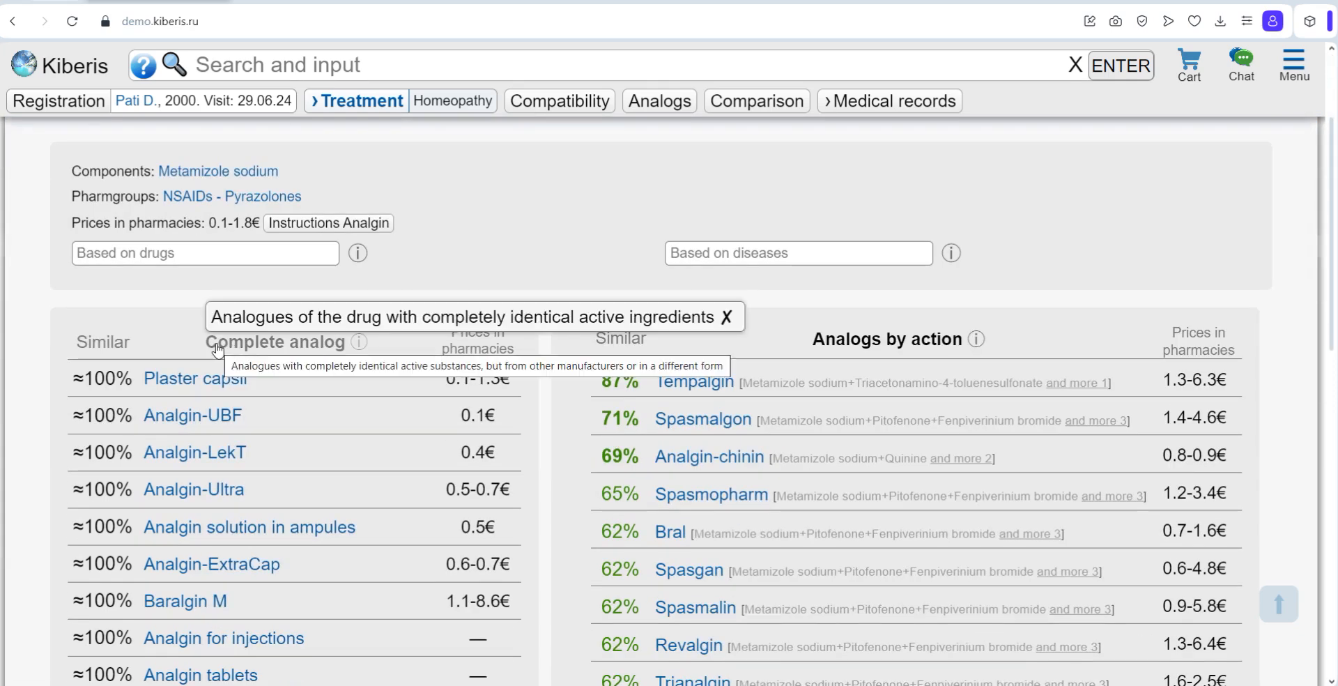
# Step: Add Hepatrombin as a drug to consider in the Analgin analog selection and review the compatibility ratings
pyautogui.scroll(1, 170, 344)
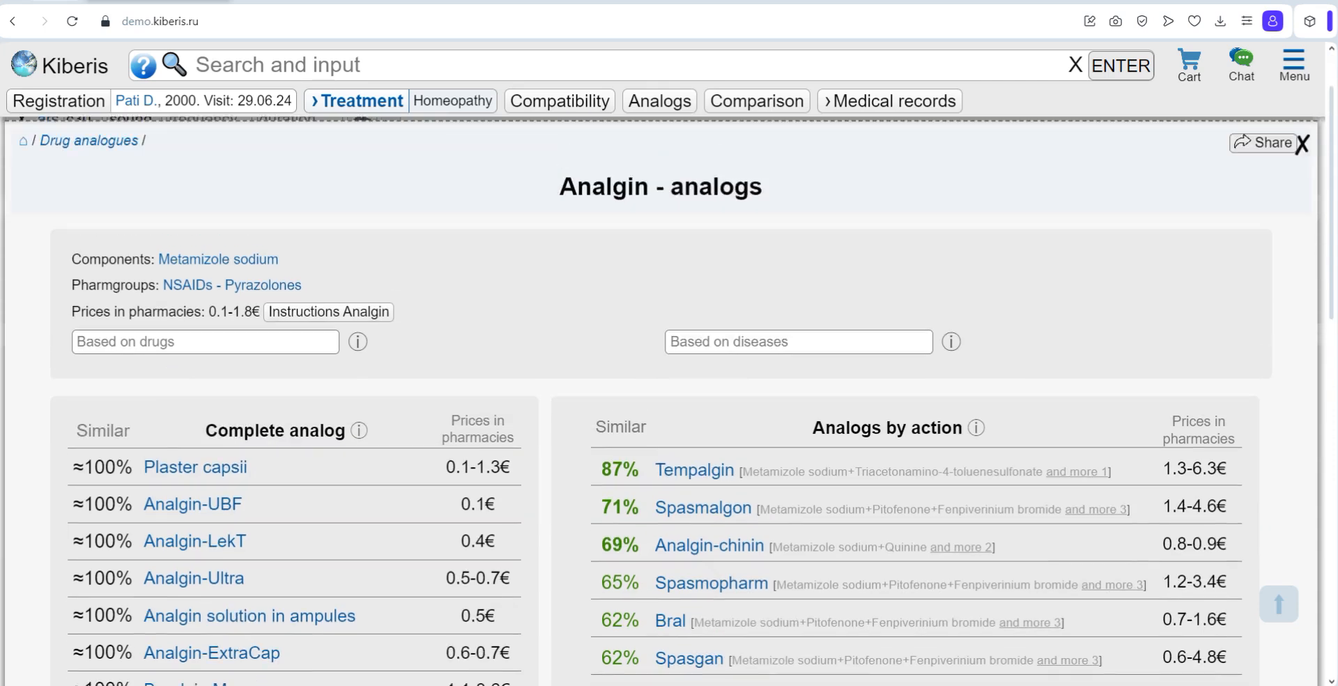
pyautogui.click(214, 342)
pyautogui.write('hepat')
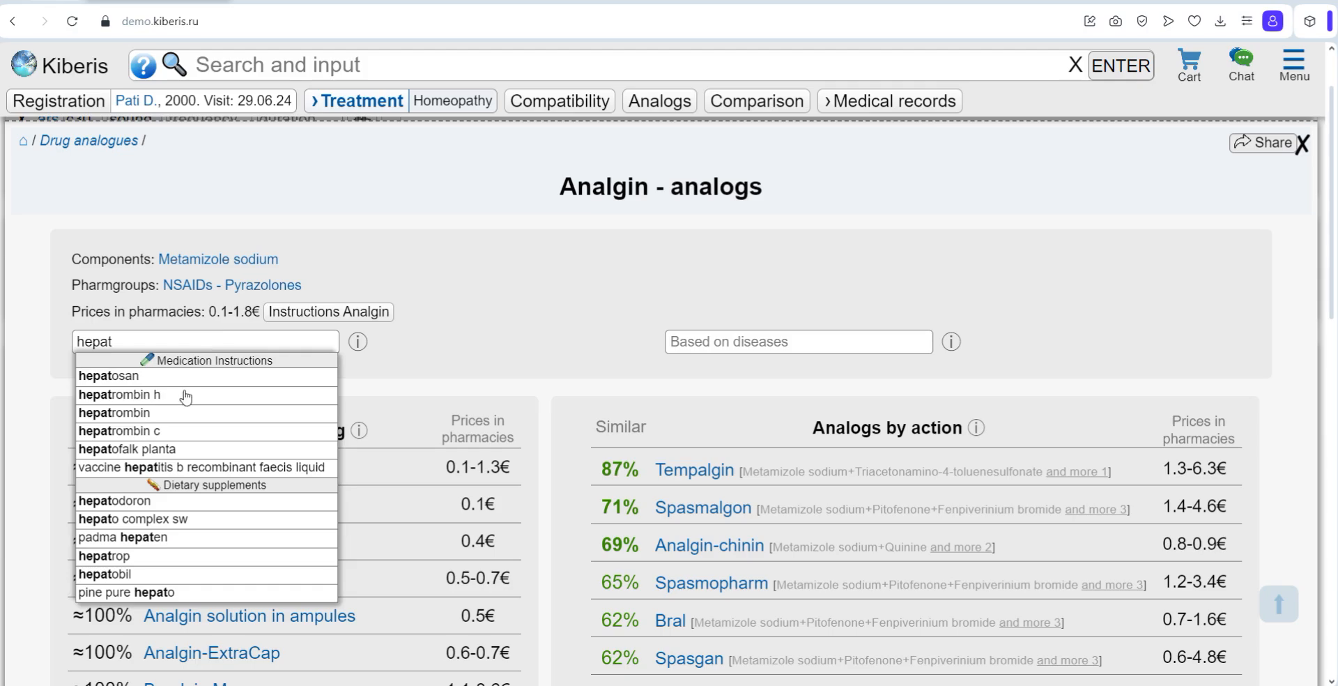
pyautogui.click(159, 414)
pyautogui.scroll(-5, 871, 534)
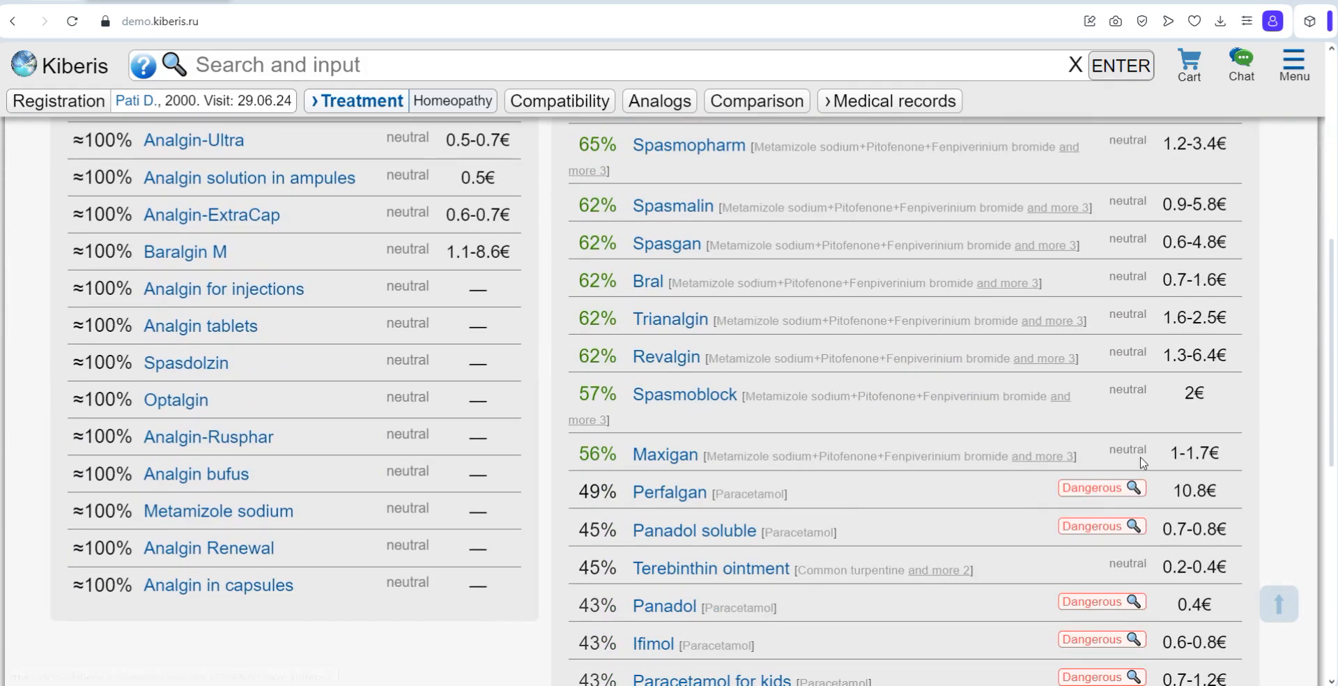
# Step: Add gastritis as a disease to consider in the Analgin analog selection and review the ratings
pyautogui.scroll(5, 815, 472)
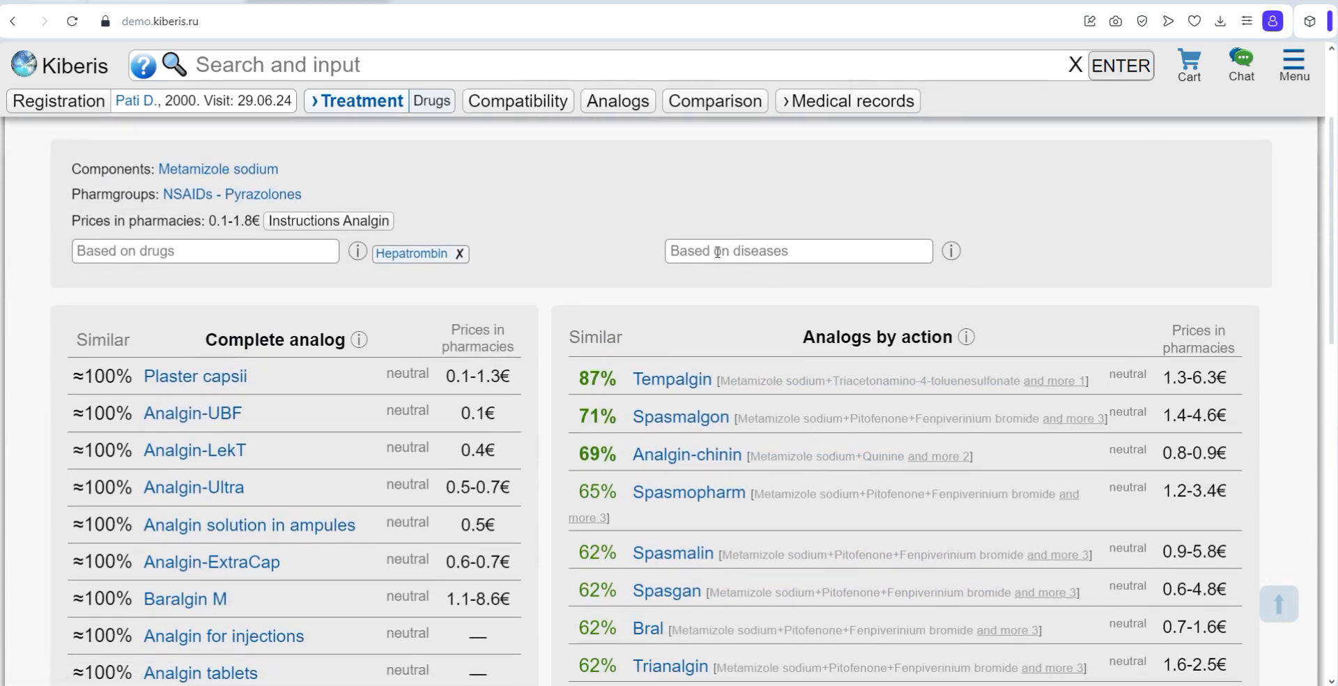
pyautogui.click(730, 259)
pyautogui.write('gast')
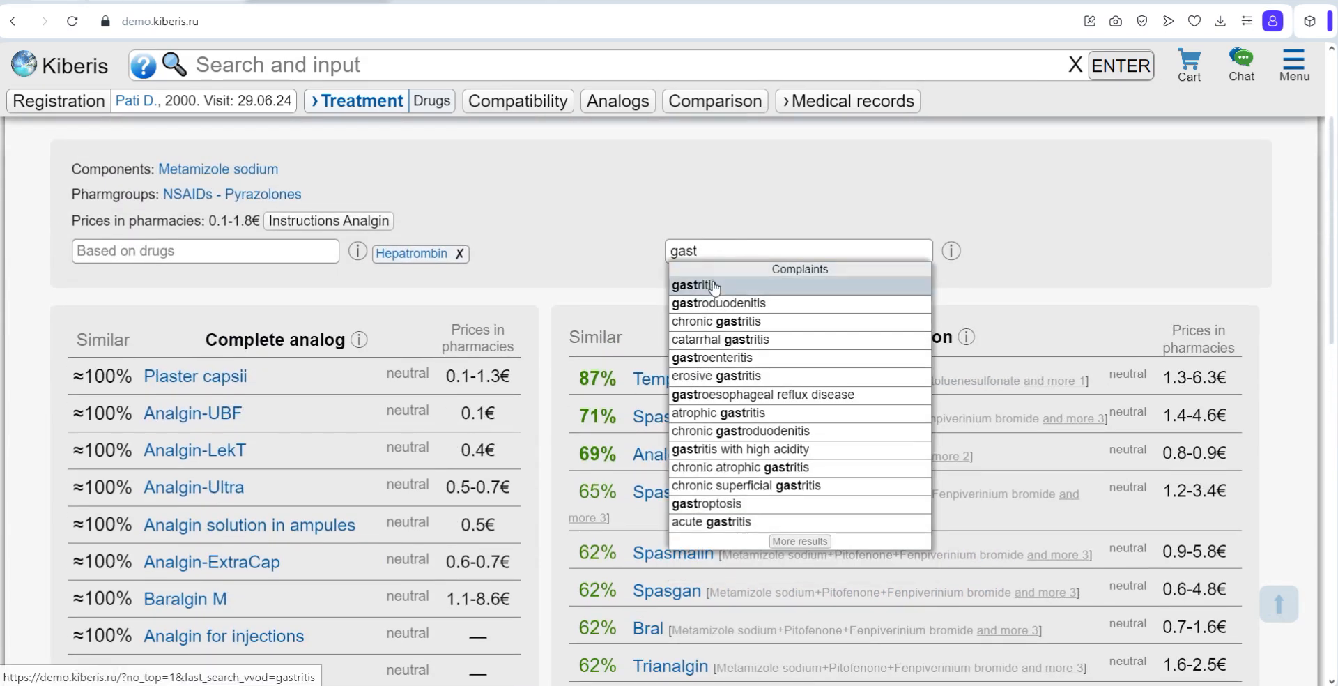
pyautogui.click(714, 285)
pyautogui.scroll(-1, 1108, 530)
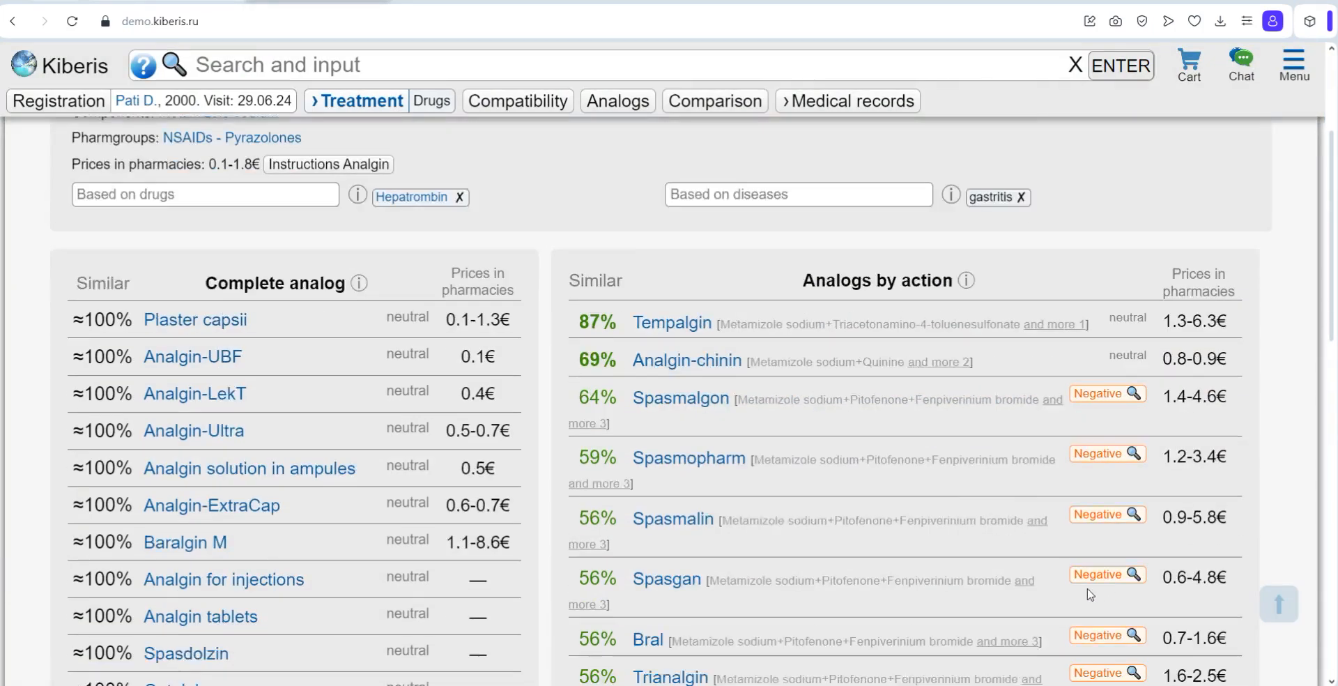
# Step: Return to the treatment results and prescribe arsenicum album
pyautogui.scroll(4, 1016, 488)
pyautogui.moveTo(1260, 237)
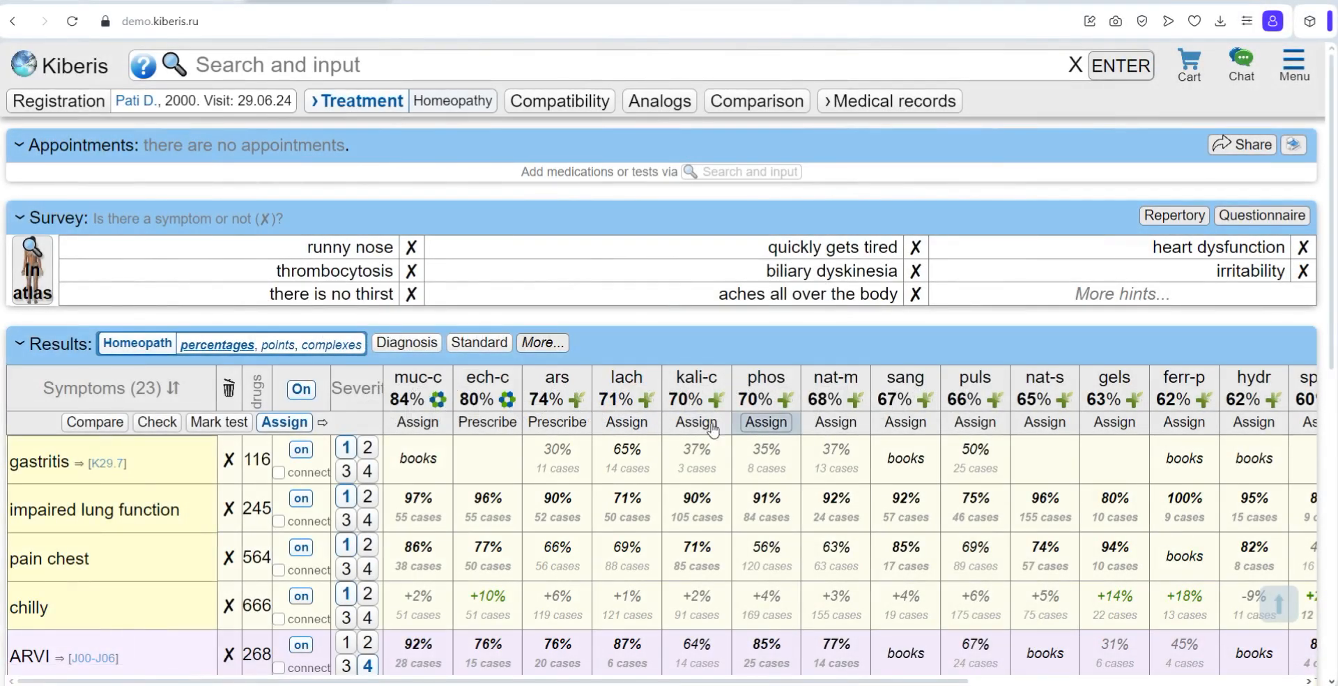
pyautogui.click(557, 422)
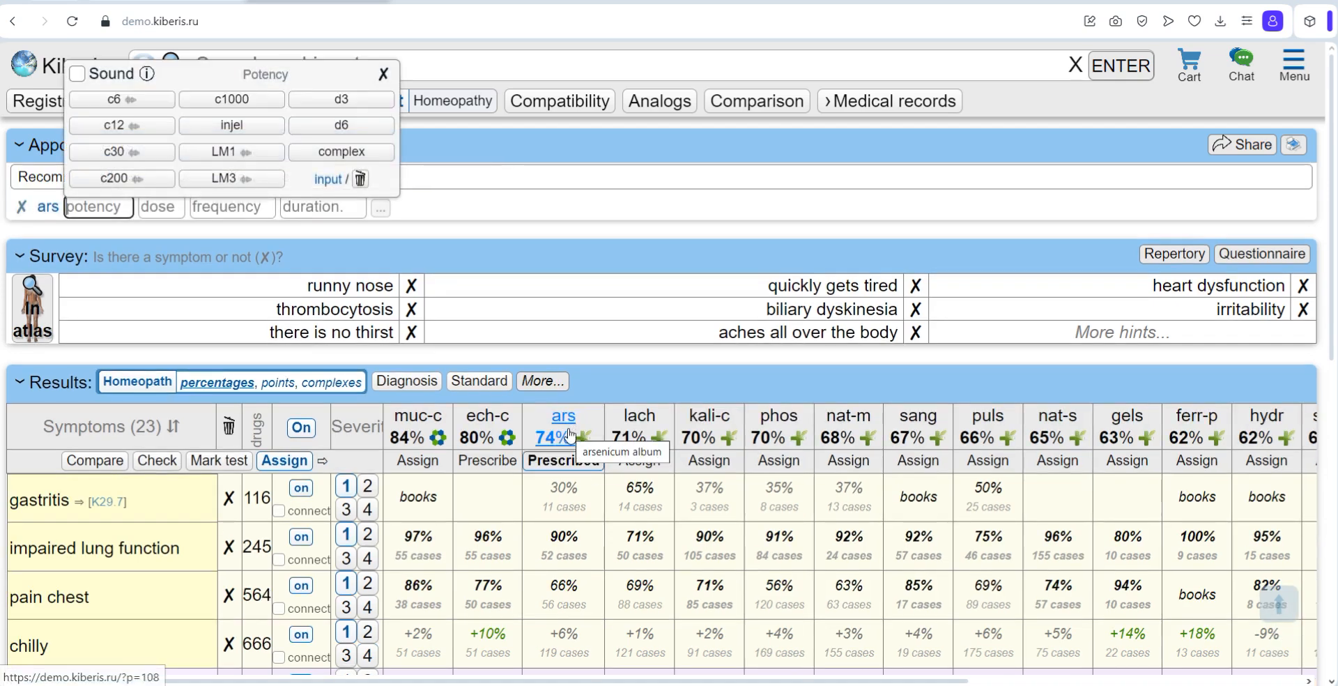
pyautogui.click(384, 73)
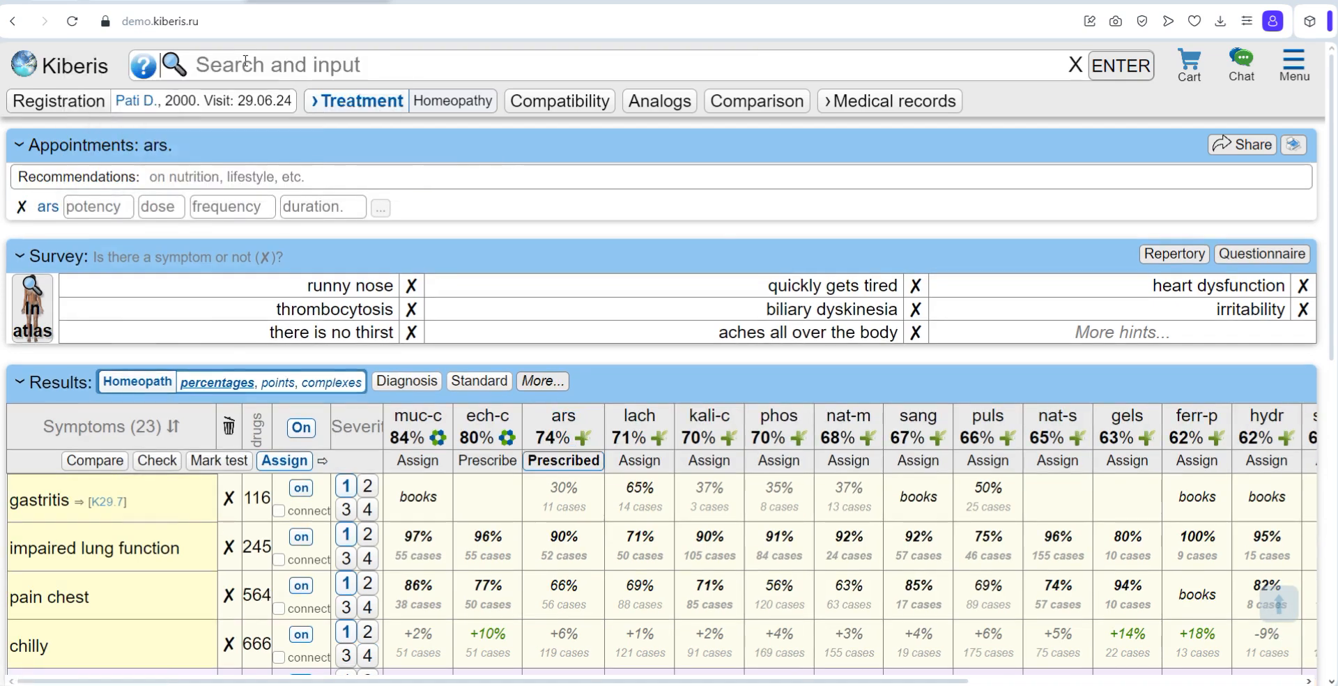
# Step: Prescribe phosphorus in potency c30, 8 granules, 1 time per week for 2 months
pyautogui.click(292, 75)
pyautogui.write('pho')
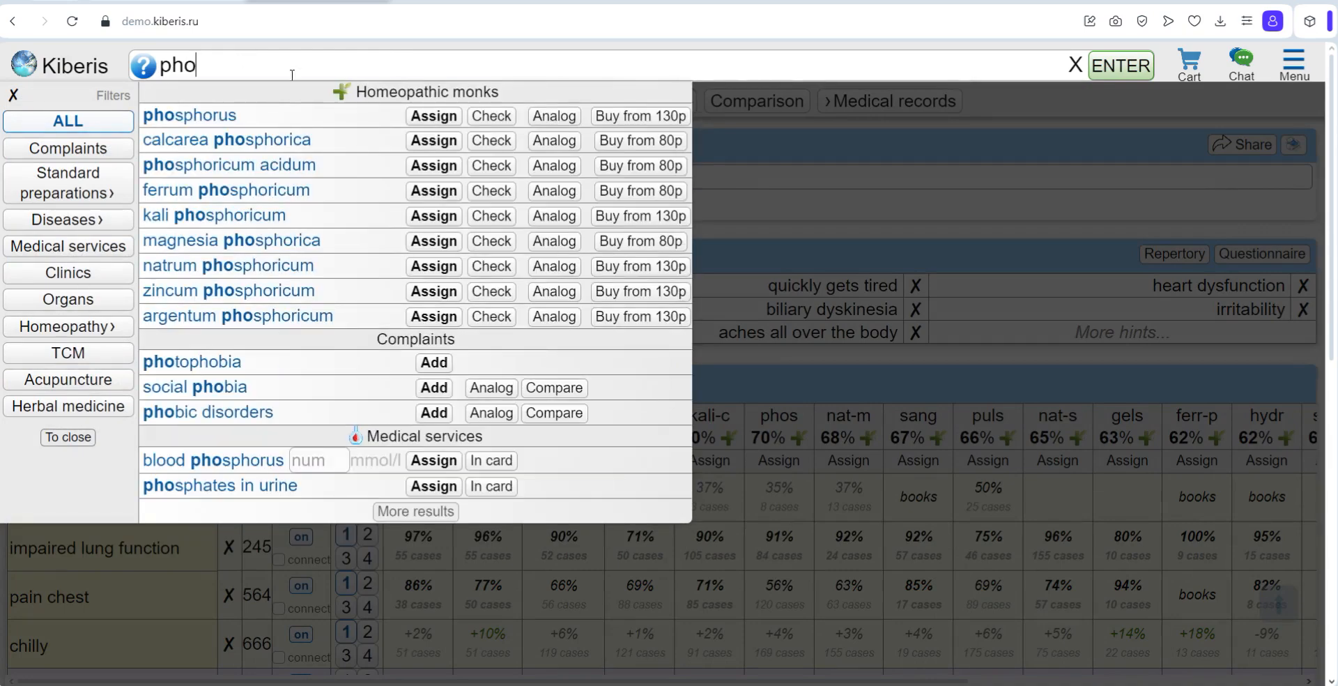
pyautogui.click(428, 118)
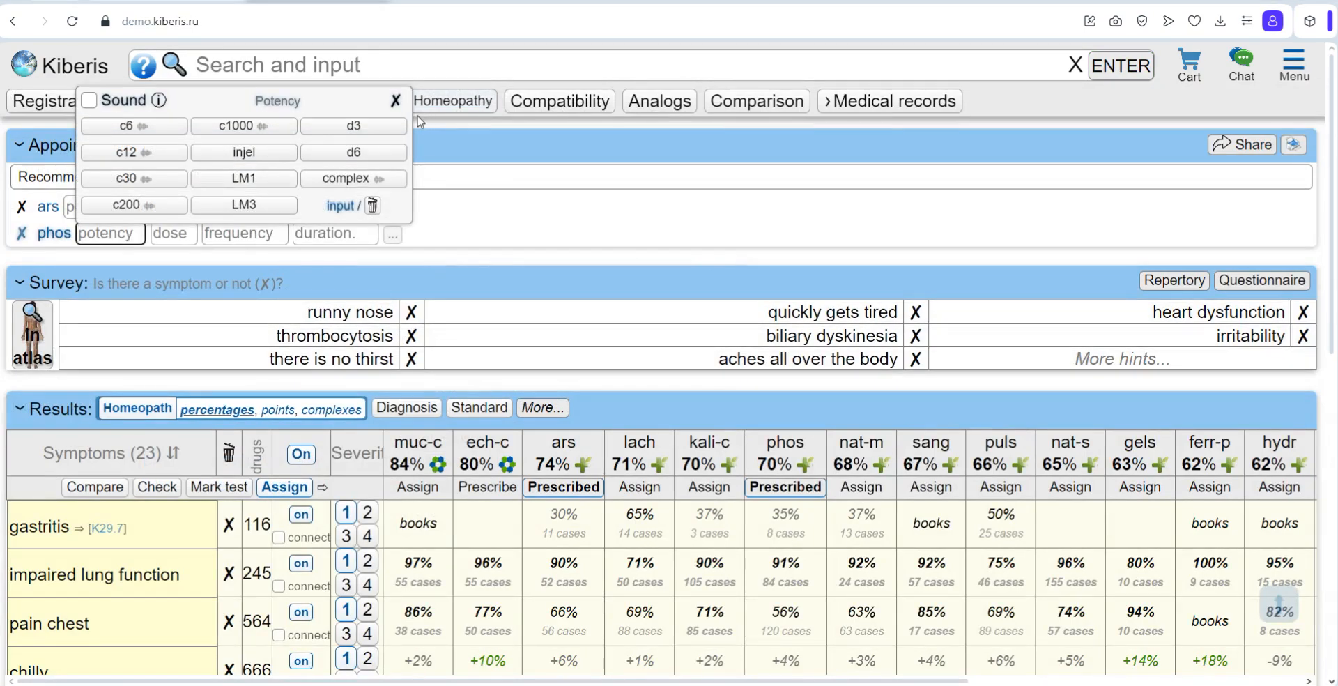
pyautogui.click(124, 179)
pyautogui.click(176, 125)
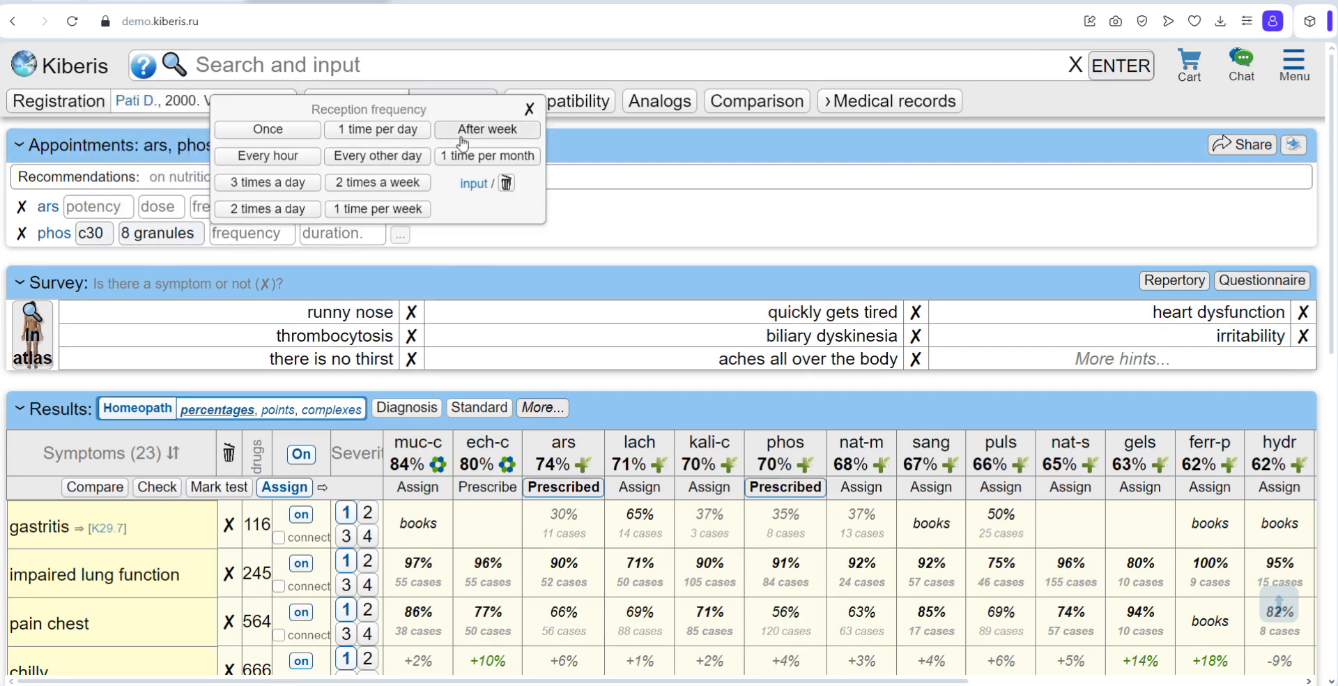
pyautogui.click(377, 209)
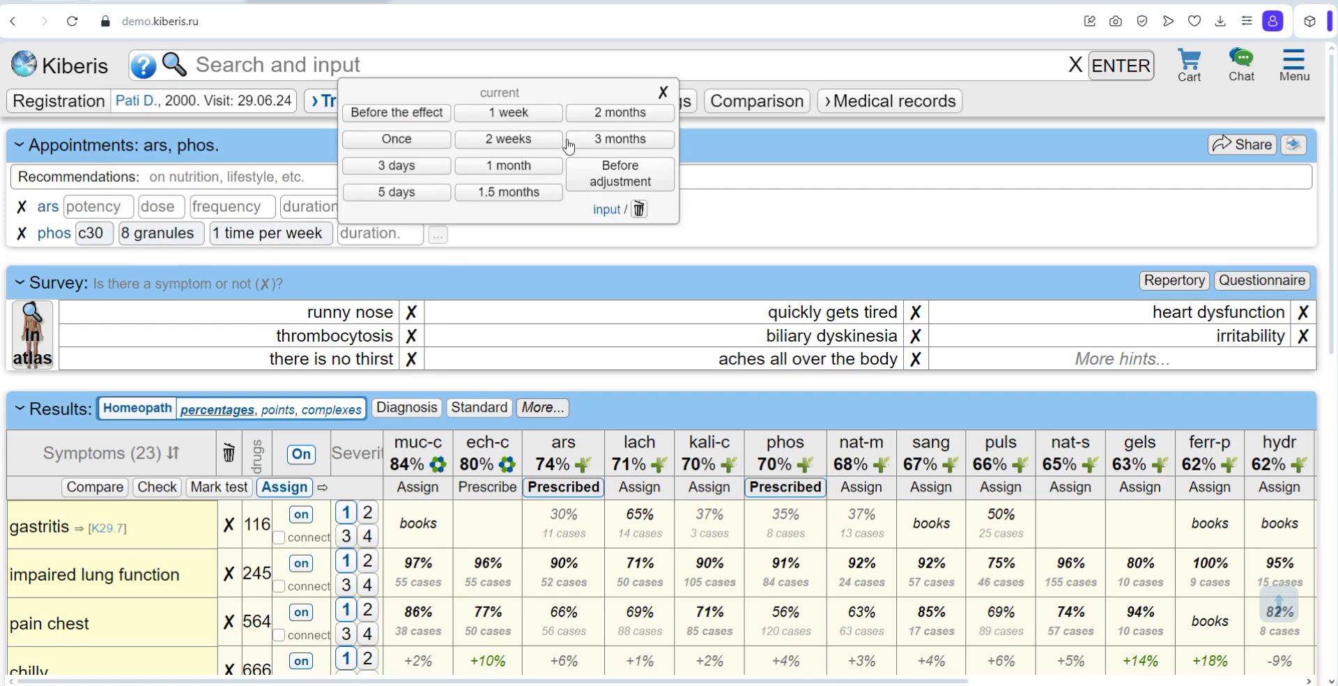
pyautogui.click(590, 118)
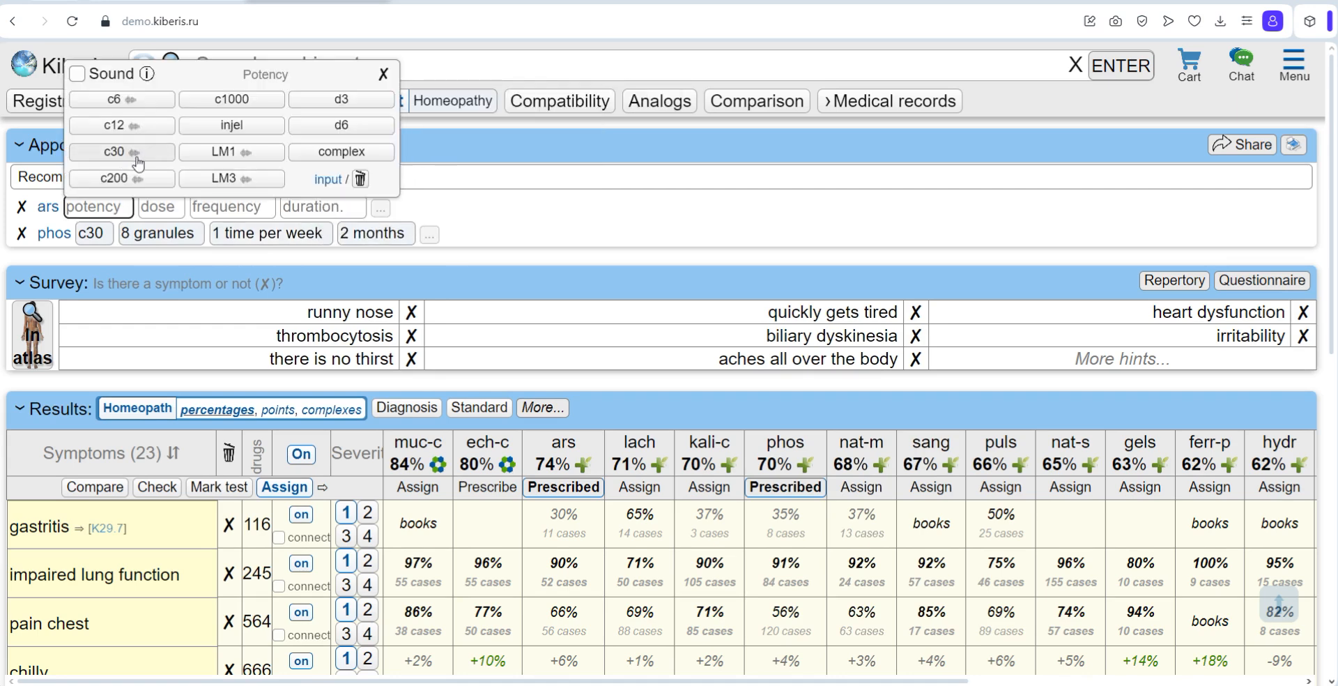
# Step: Set arsenicum album's potency to the c30 sound form and look up the information page on sound preparations
pyautogui.click(133, 153)
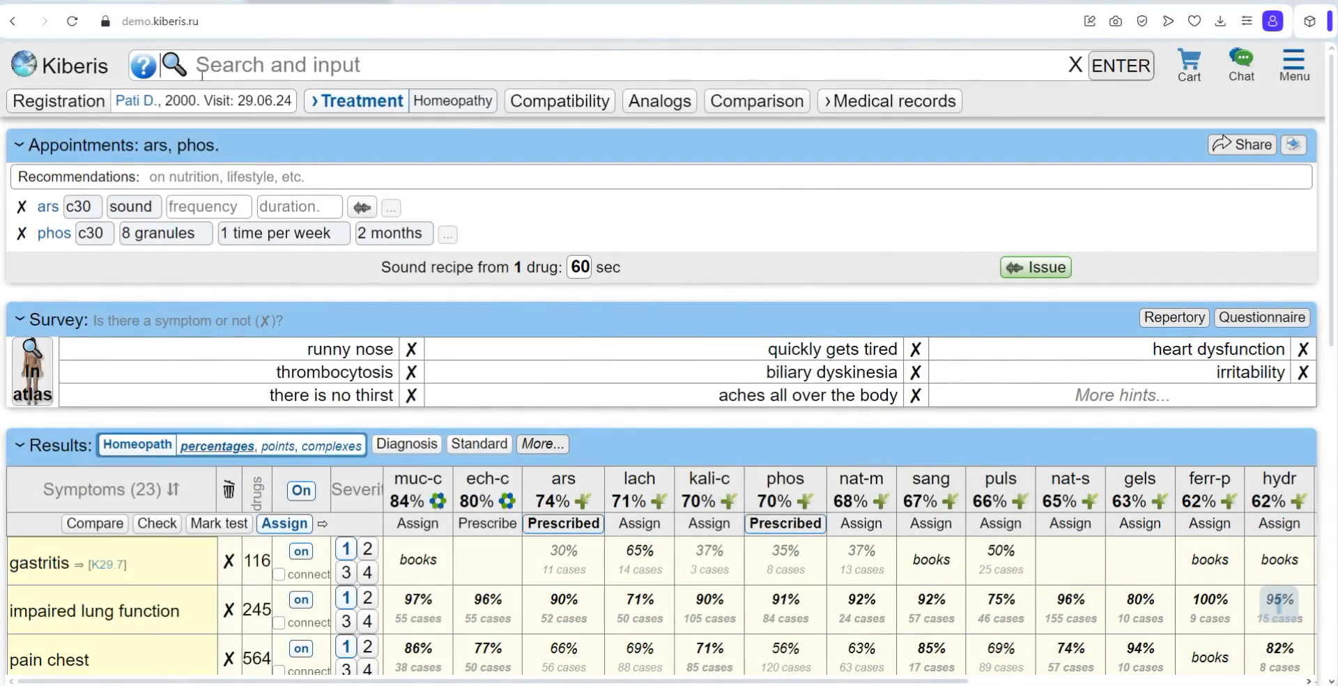
pyautogui.click(203, 75)
pyautogui.write('sound')
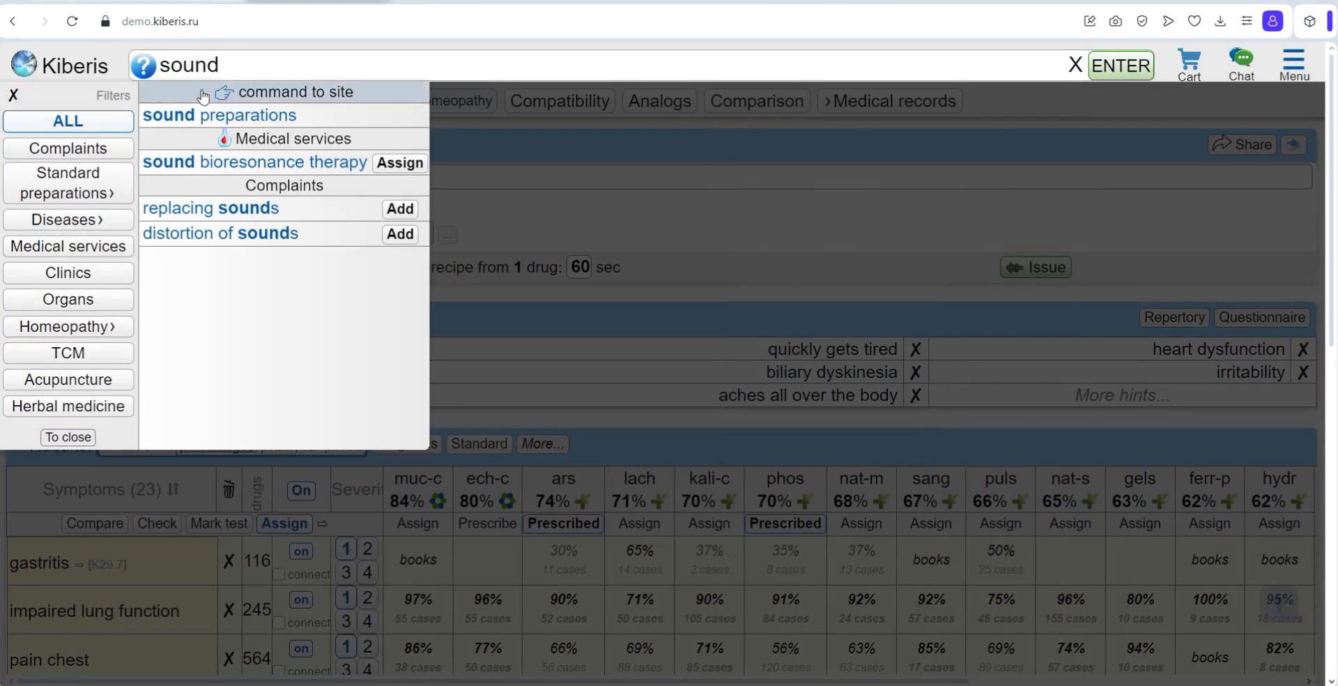
pyautogui.click(204, 117)
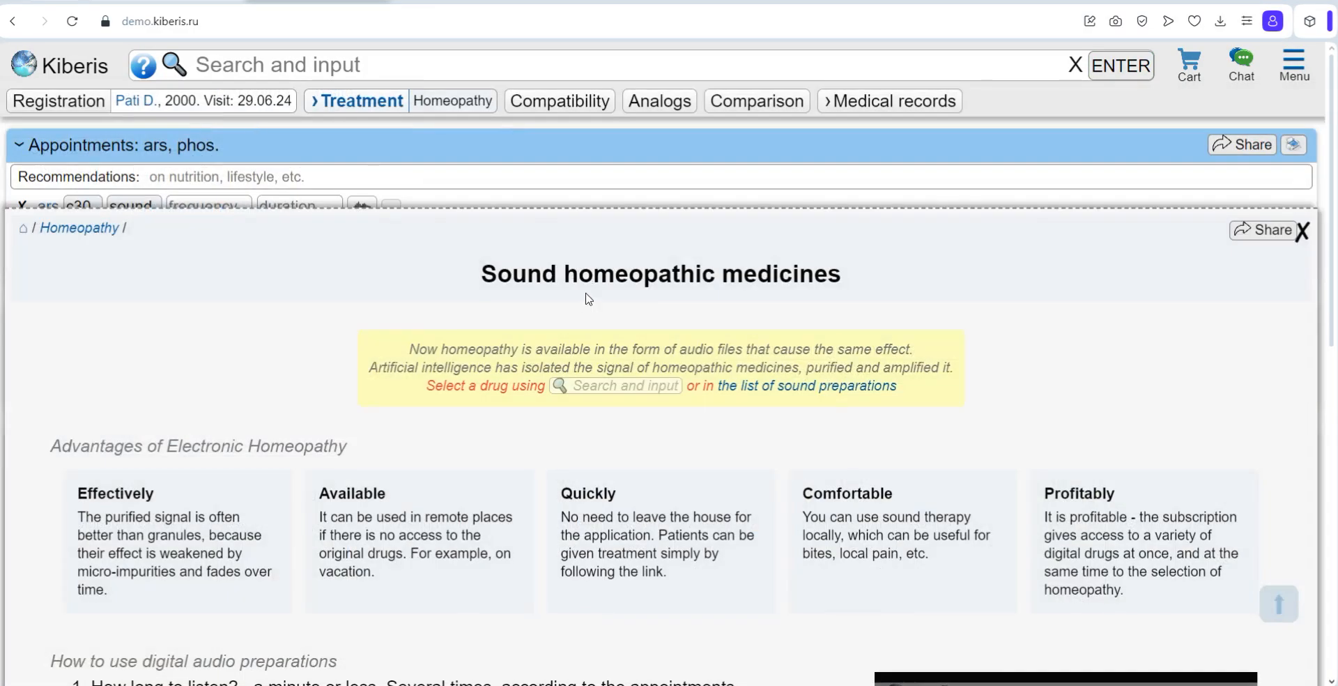
# Step: Read the advantages of electronic homeopathy and the instructions for using digital audio preparations
pyautogui.scroll(-3, 516, 291)
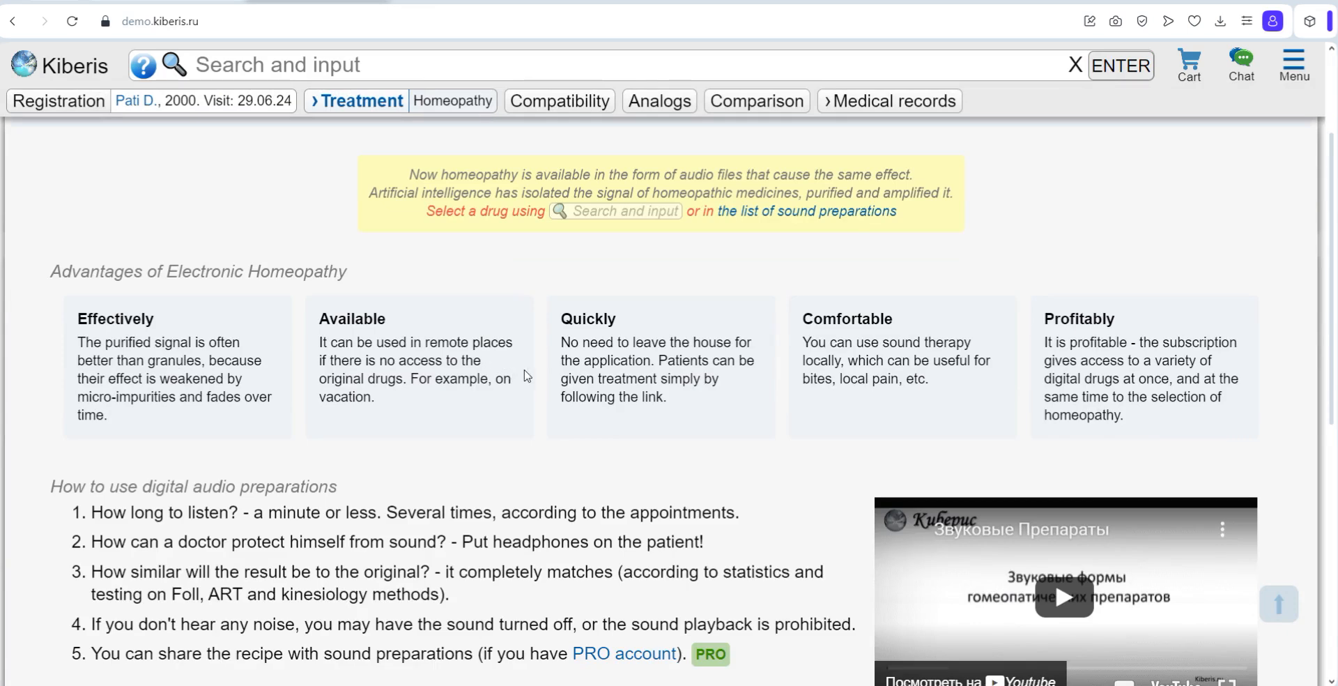
pyautogui.scroll(2, 527, 375)
pyautogui.moveTo(93, 571); pyautogui.dragTo(465, 598)
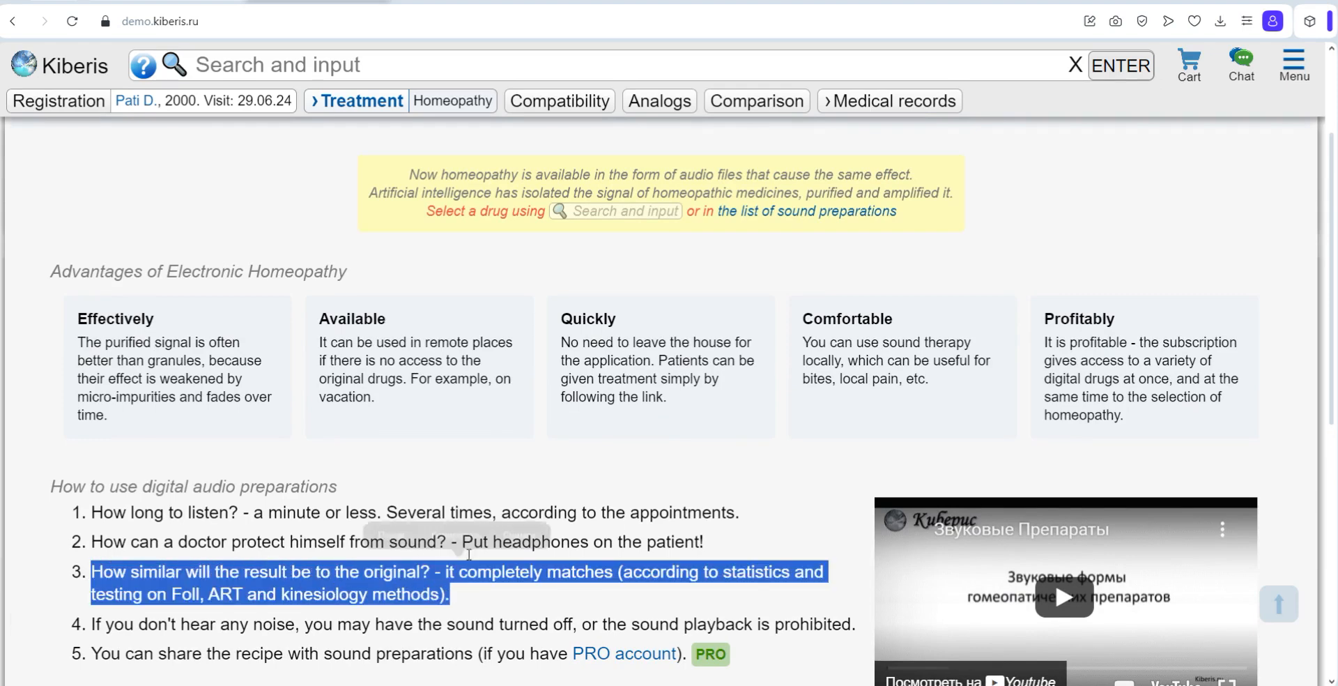
pyautogui.click(478, 466)
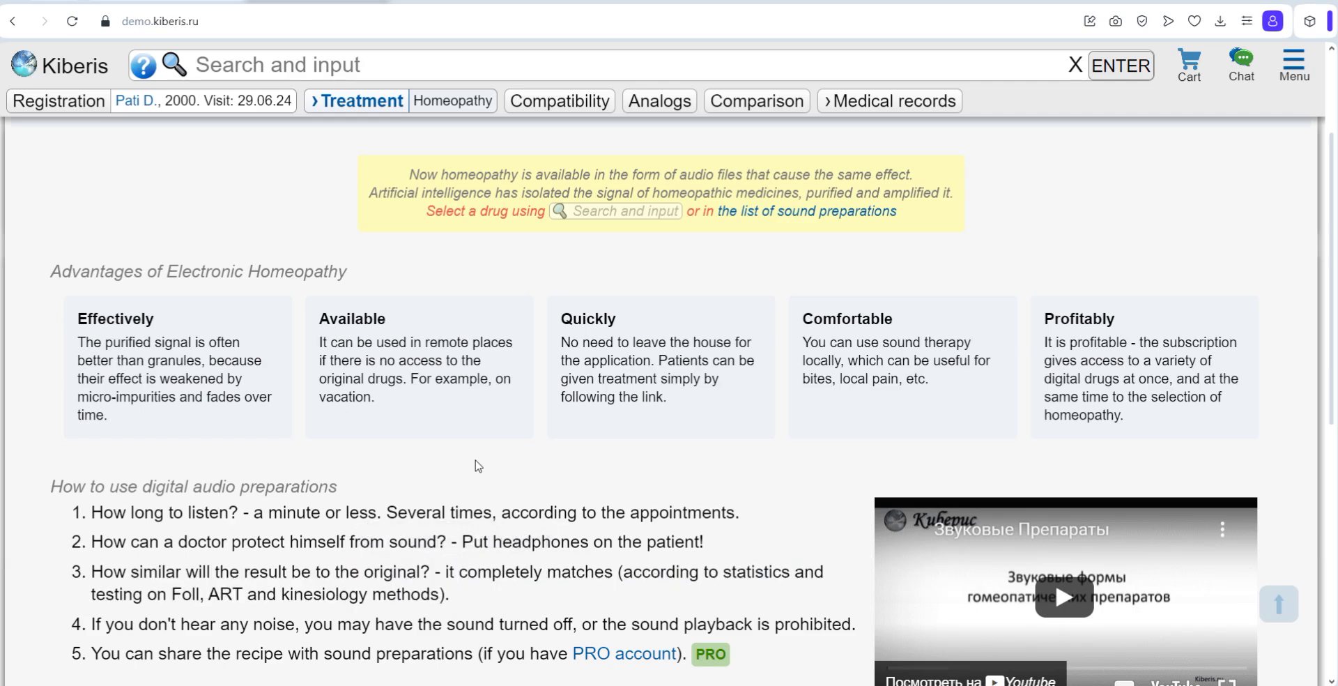
pyautogui.scroll(-3, 479, 465)
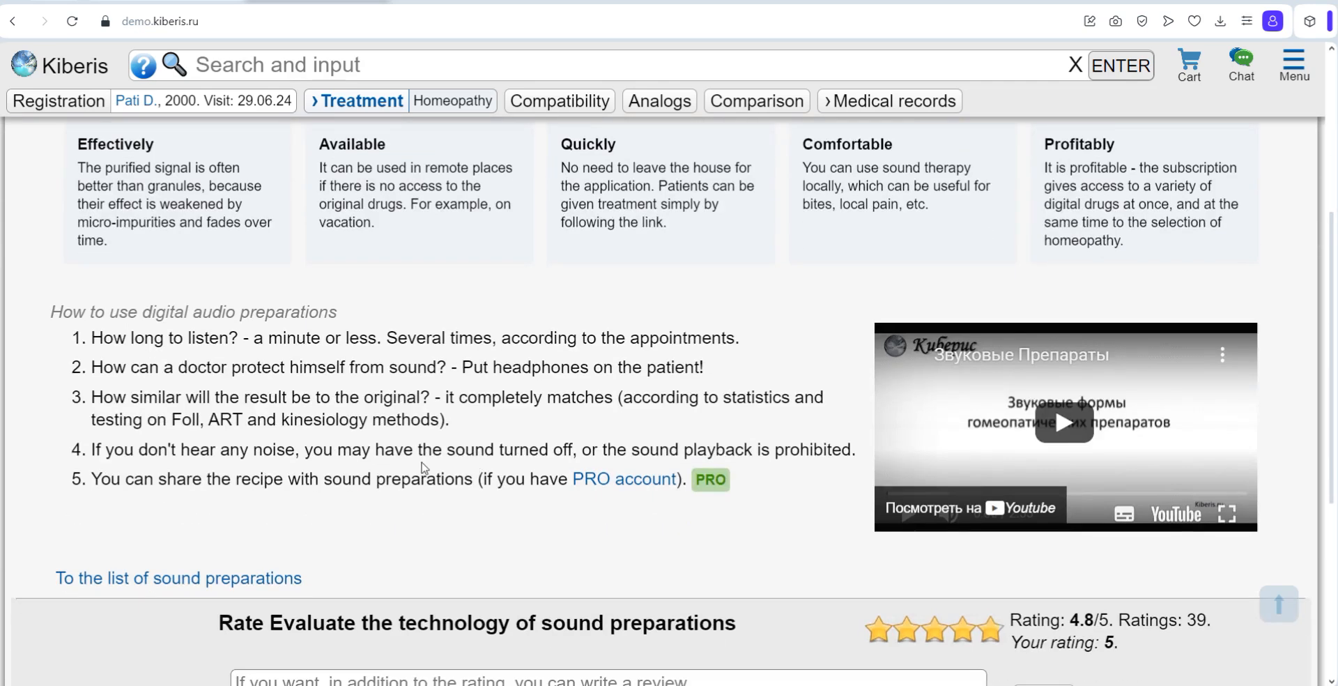
pyautogui.scroll(1, 423, 468)
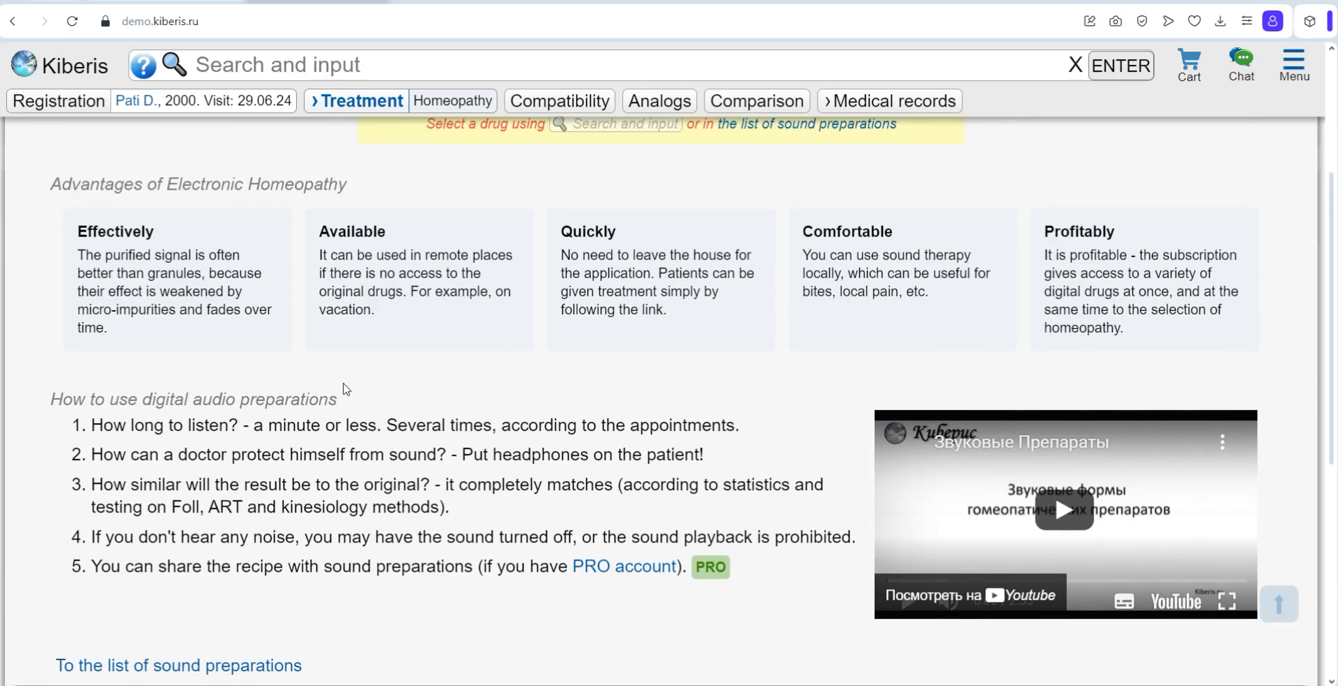
pyautogui.scroll(1, 346, 389)
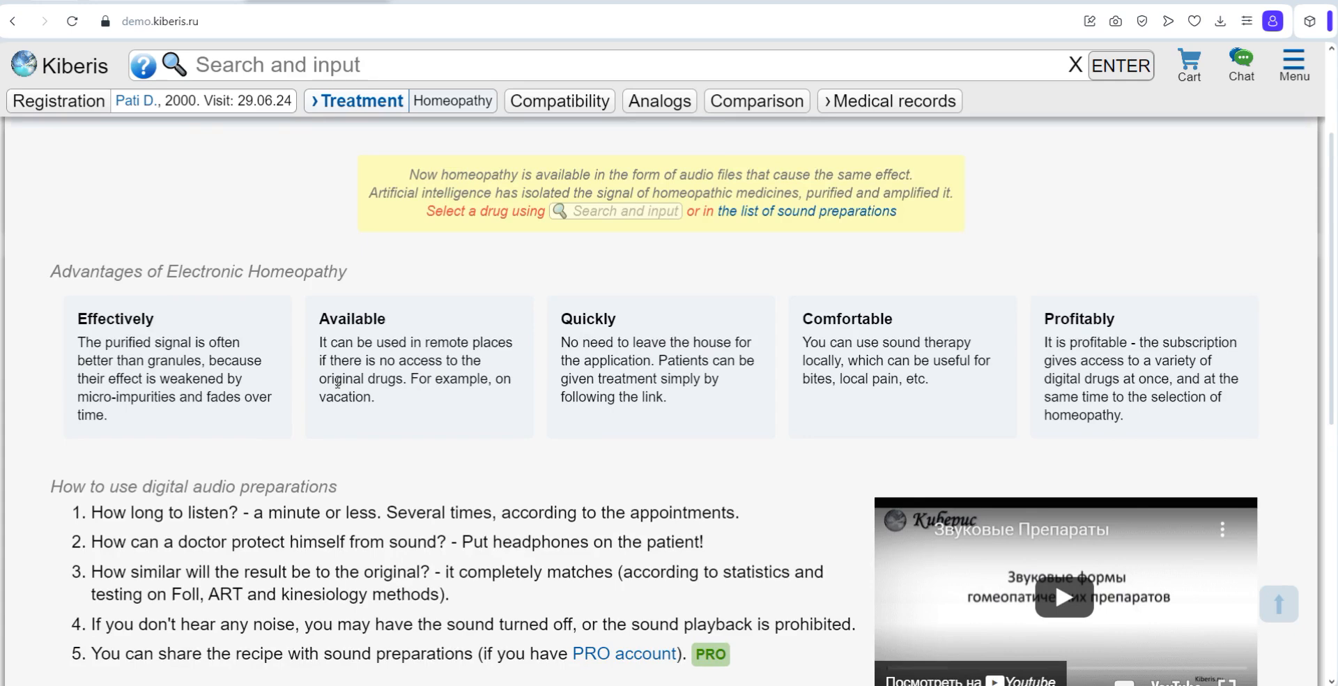
pyautogui.scroll(-2, 209, 522)
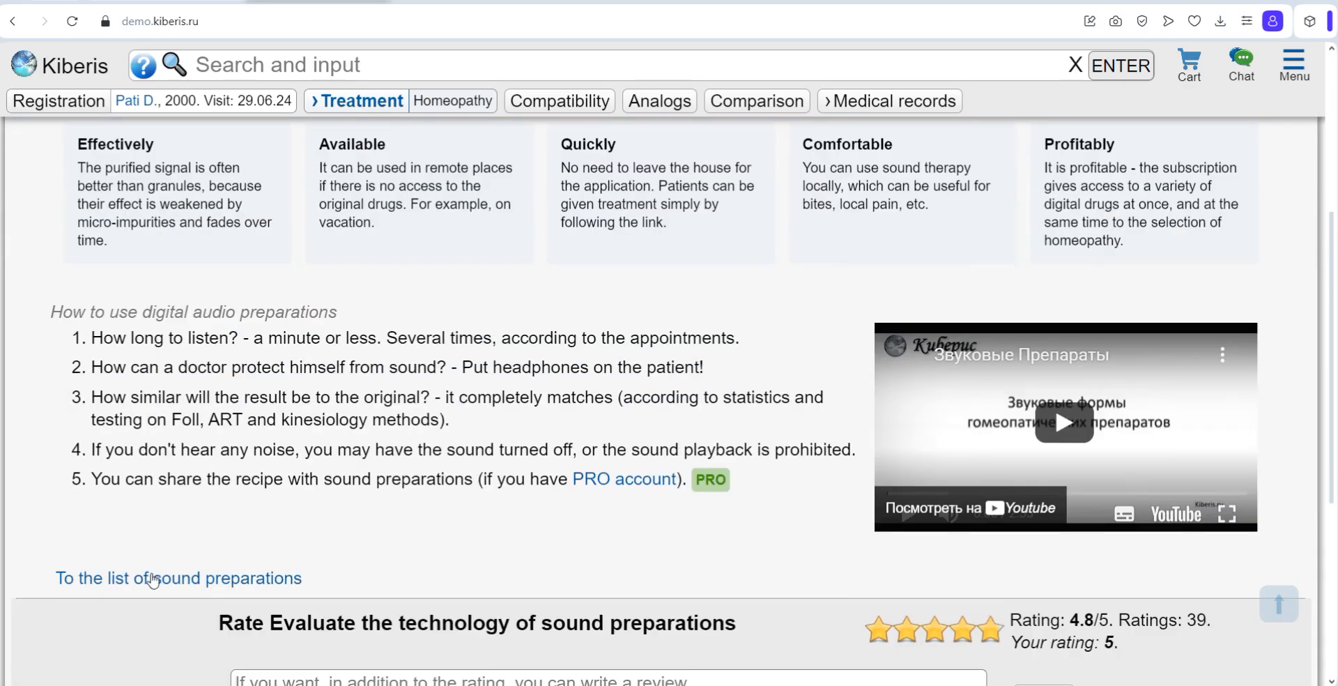
# Step: Browse the list of sound preparations, search it for "puls", and clear the search
pyautogui.click(149, 577)
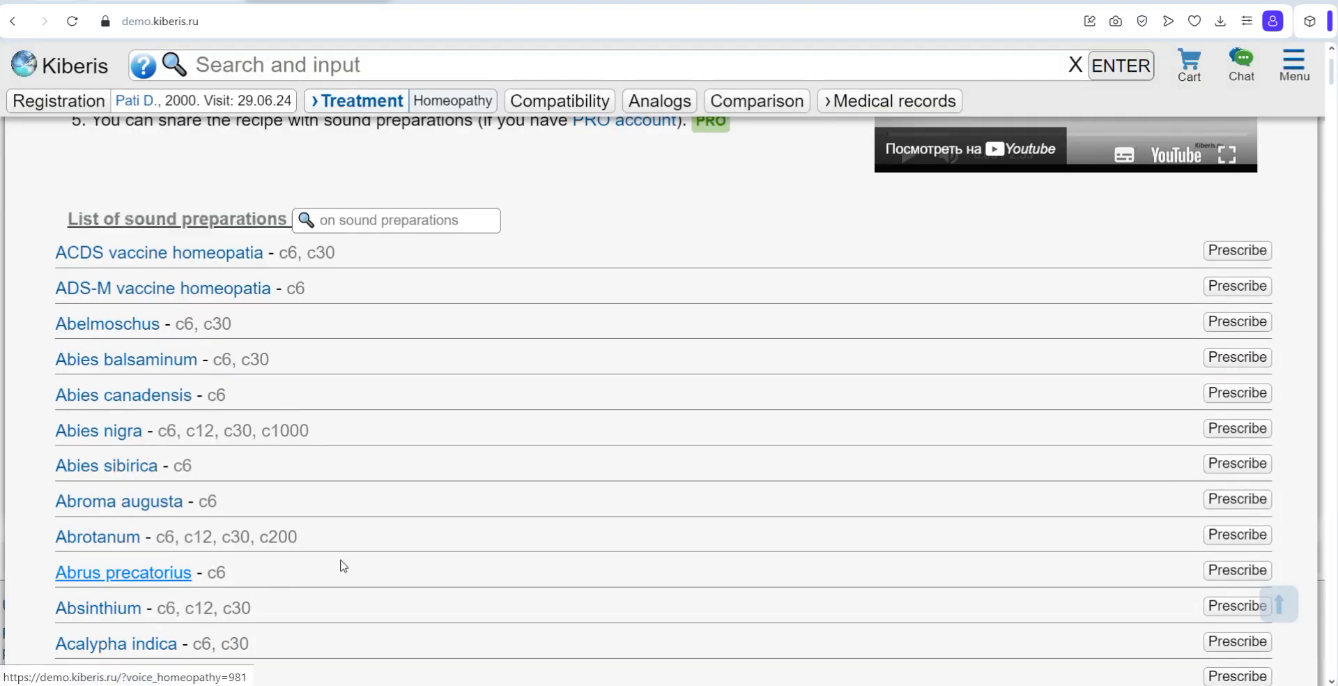
pyautogui.scroll(-10, 504, 506)
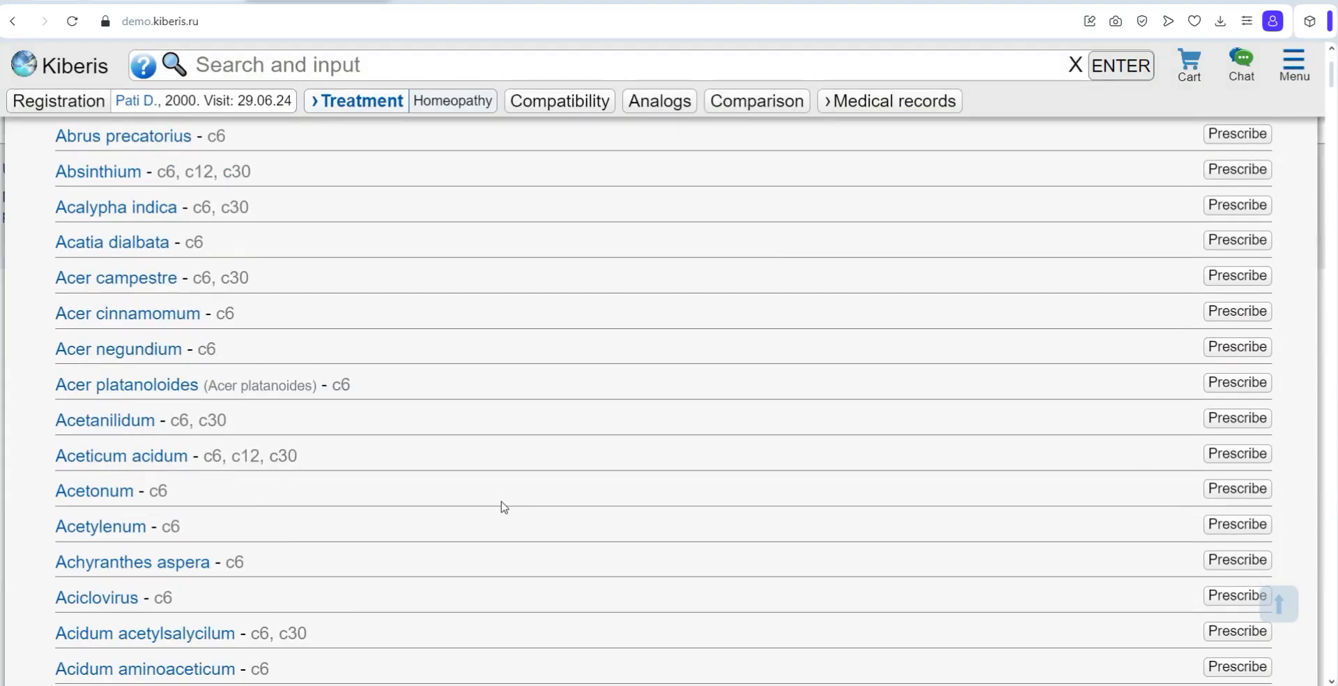
pyautogui.scroll(5, 503, 506)
pyautogui.scroll(7, 504, 507)
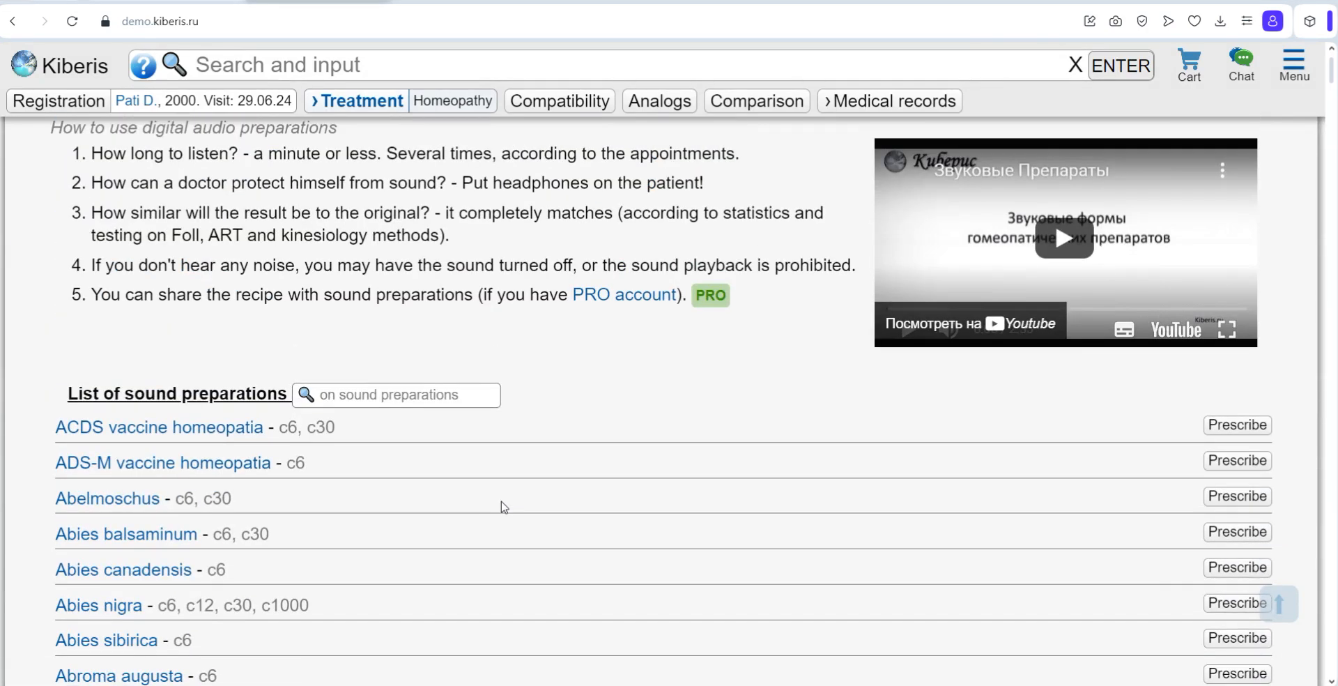
pyautogui.click(398, 392)
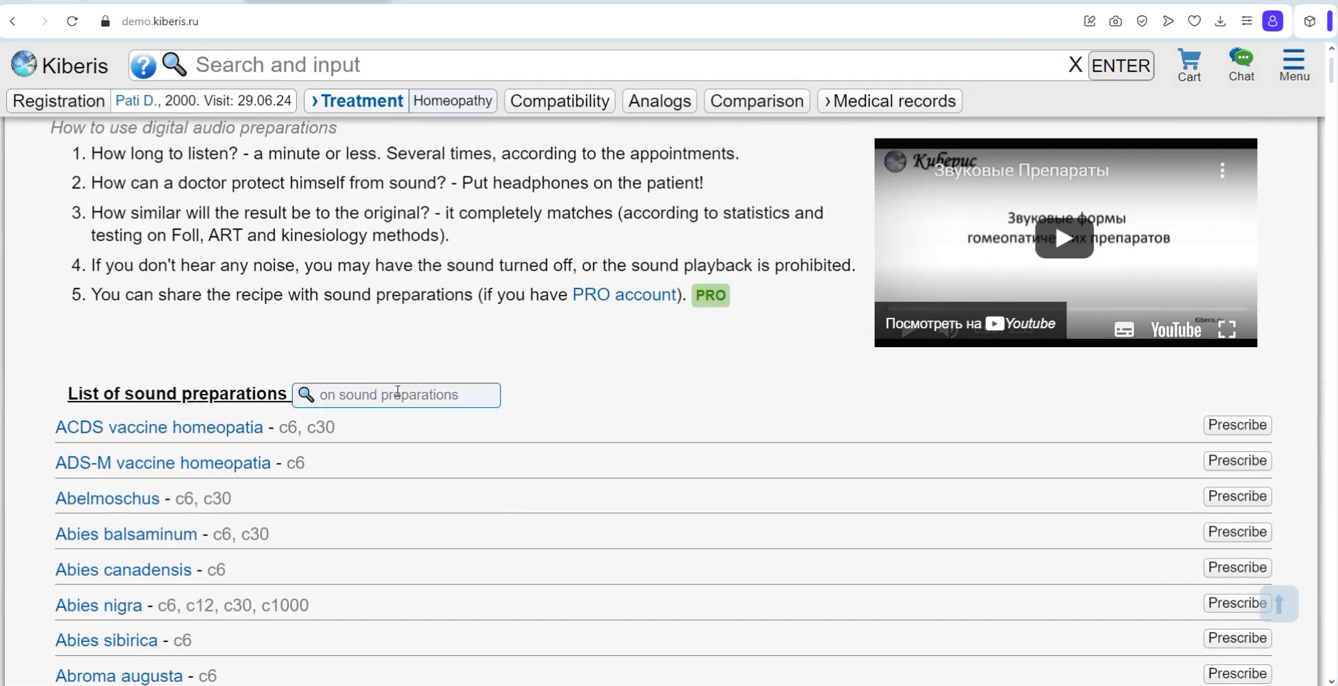
pyautogui.write('pul')
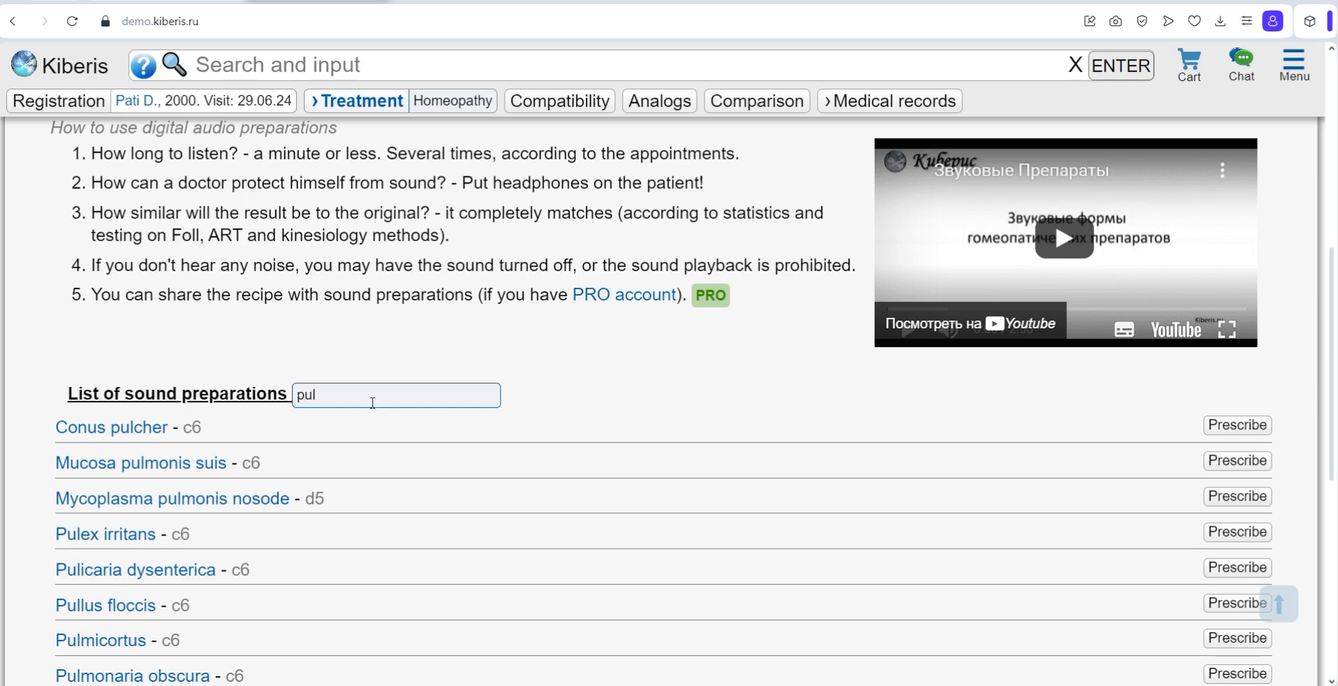
pyautogui.write('s')
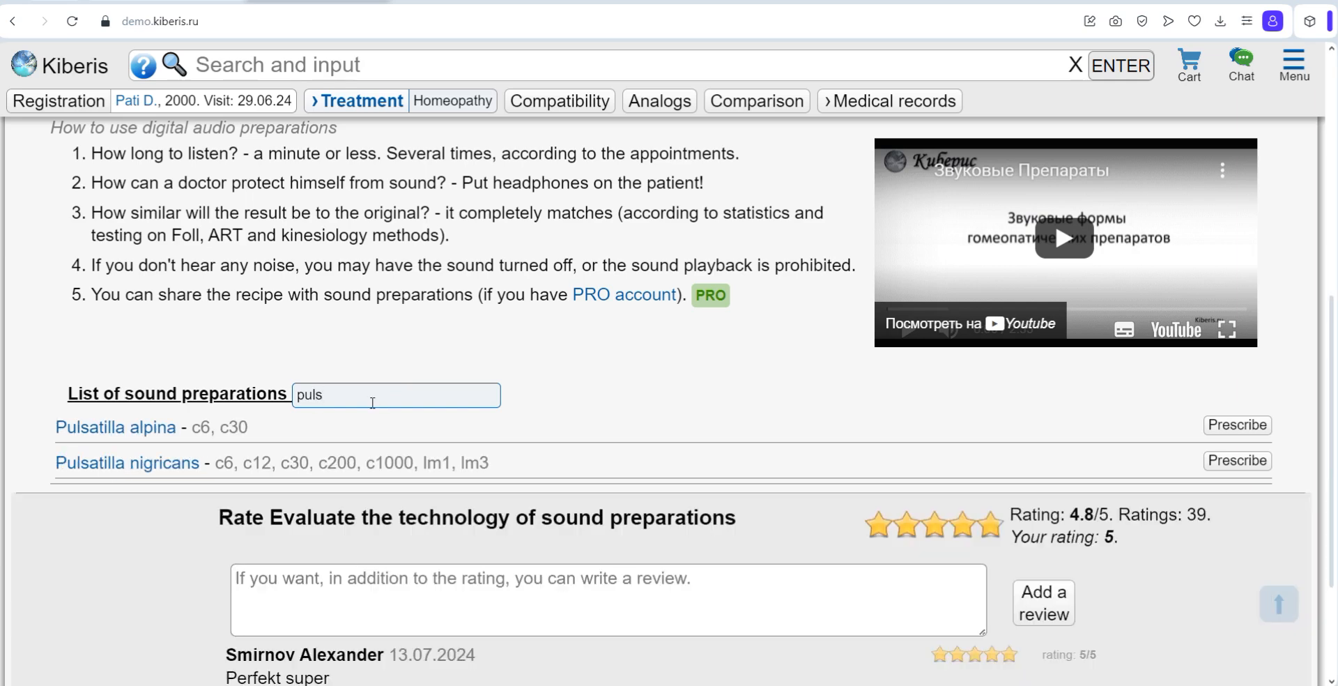
pyautogui.press('BackSpace')
pyautogui.press('BackSpace')
pyautogui.press('BackSpace')
pyautogui.press('BackSpace')
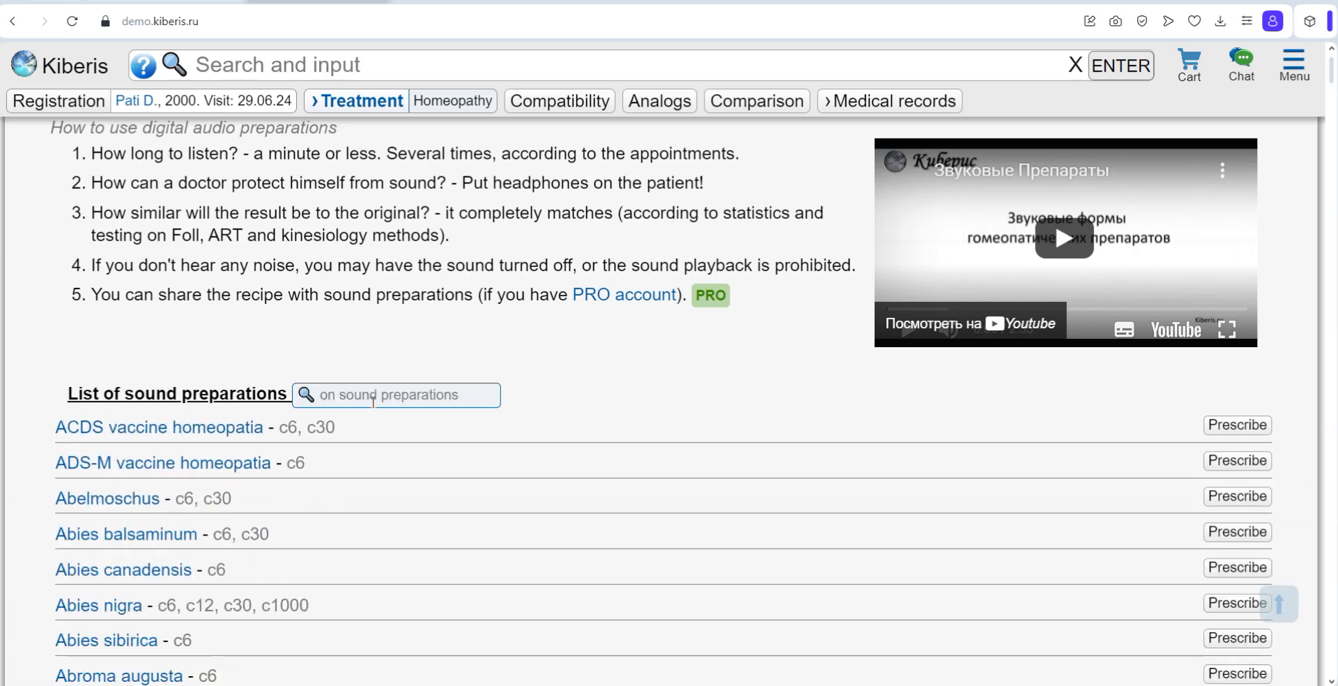
# Step: Search the sound preparations for "sul" and prescribe Anilinum sulfuricum c6 after playing its sound form
pyautogui.scroll(4, 373, 402)
pyautogui.scroll(3, 372, 402)
pyautogui.scroll(-5, 373, 402)
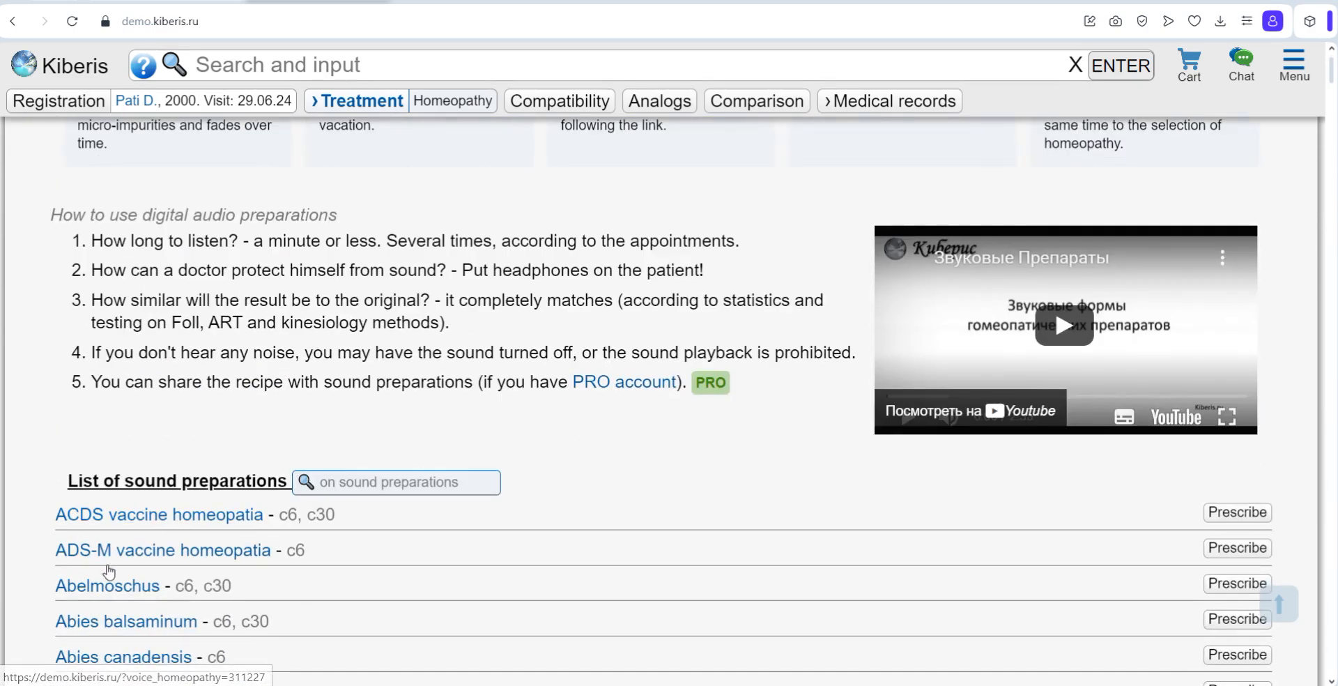
pyautogui.write('sul')
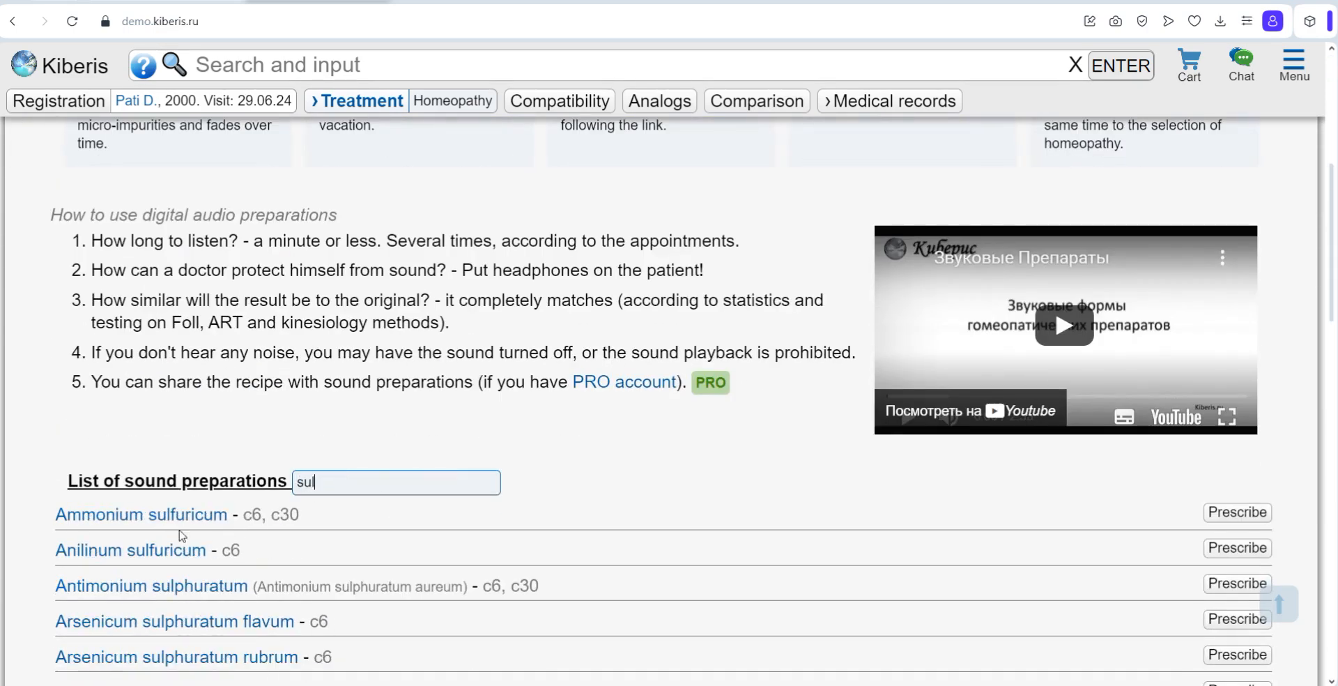
pyautogui.click(114, 551)
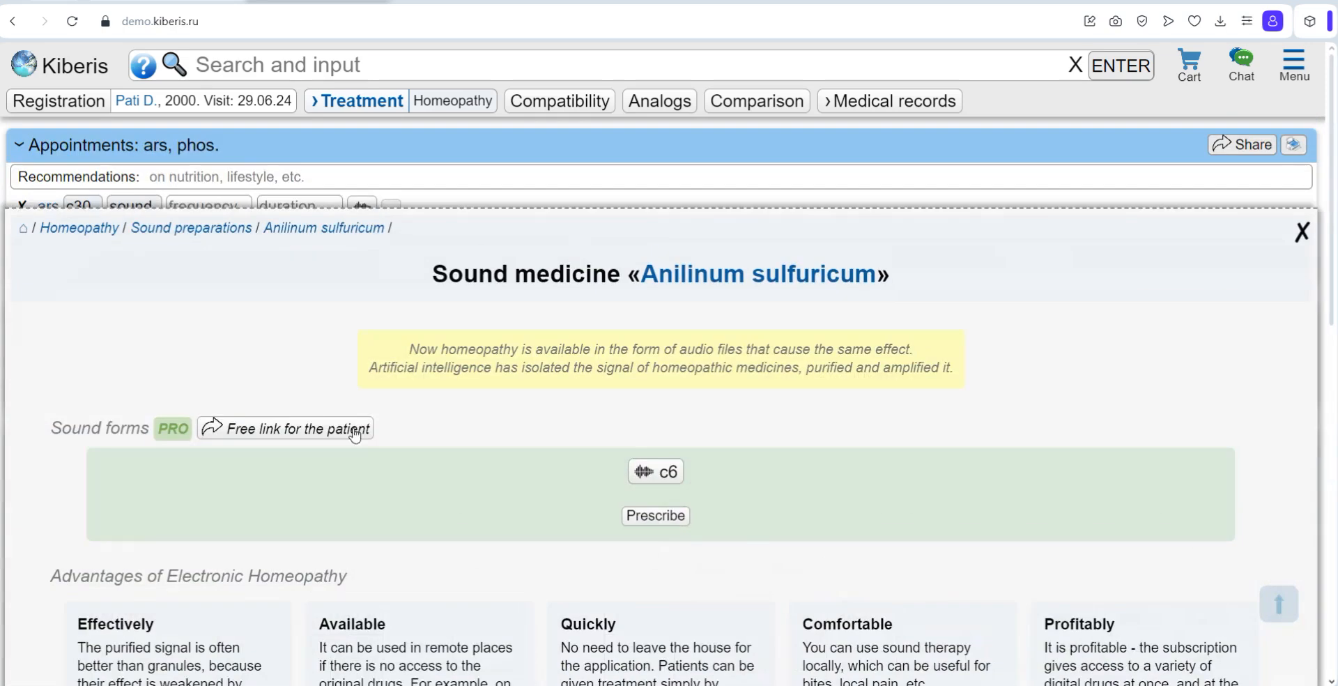
pyautogui.click(650, 478)
pyautogui.click(656, 516)
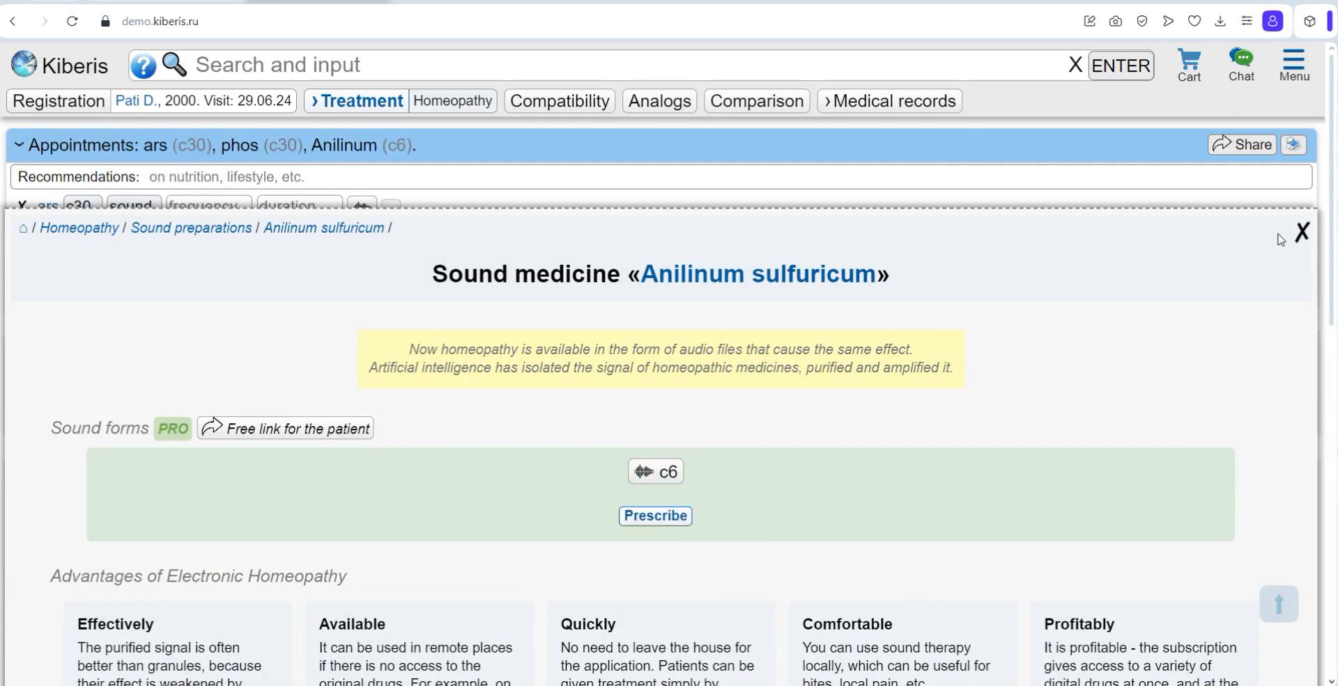
pyautogui.click(1301, 232)
# Step: Examine the potency, dose and mixture duration options of the sound prescriptions without changing them
pyautogui.click(188, 260)
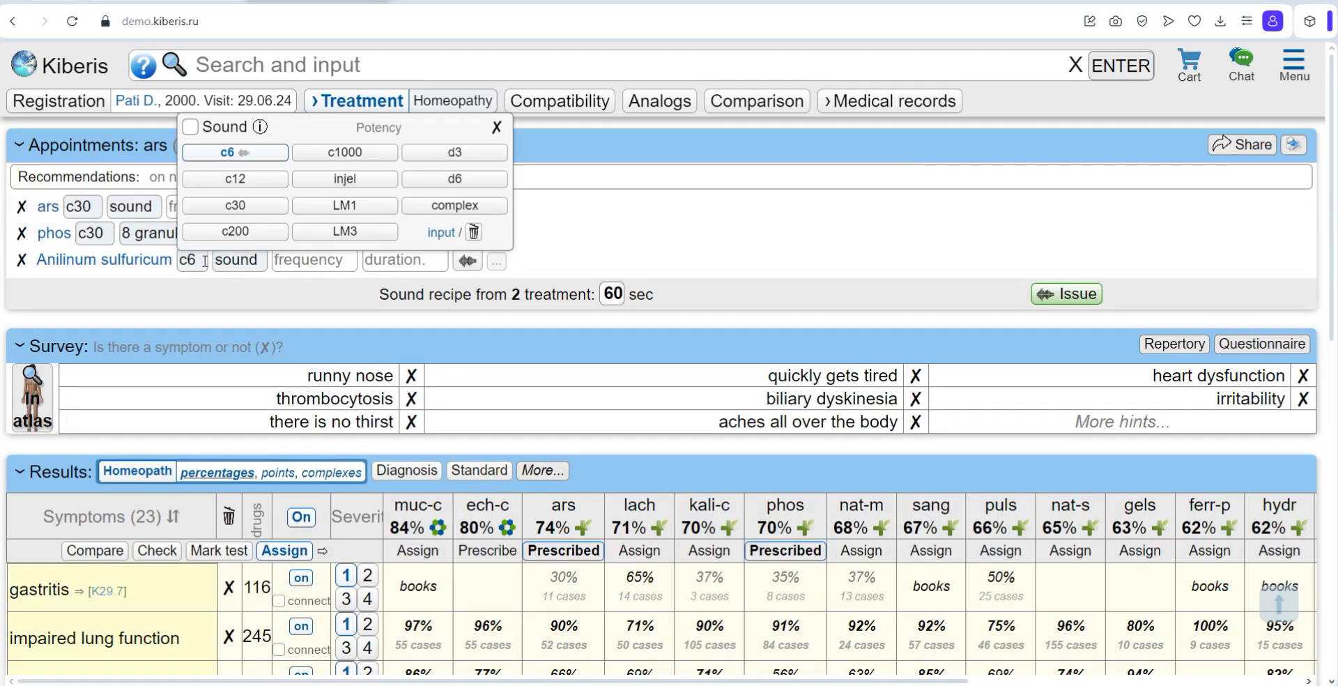
pyautogui.click(591, 291)
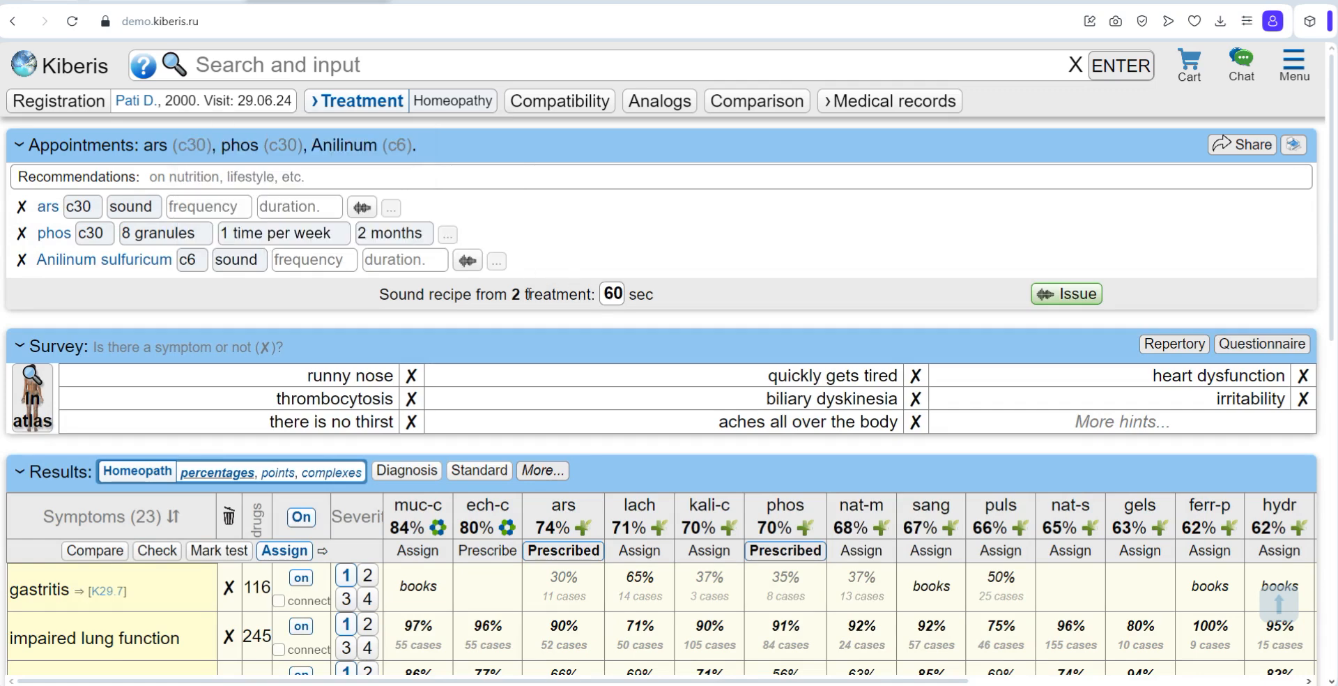
pyautogui.click(83, 207)
pyautogui.click(136, 207)
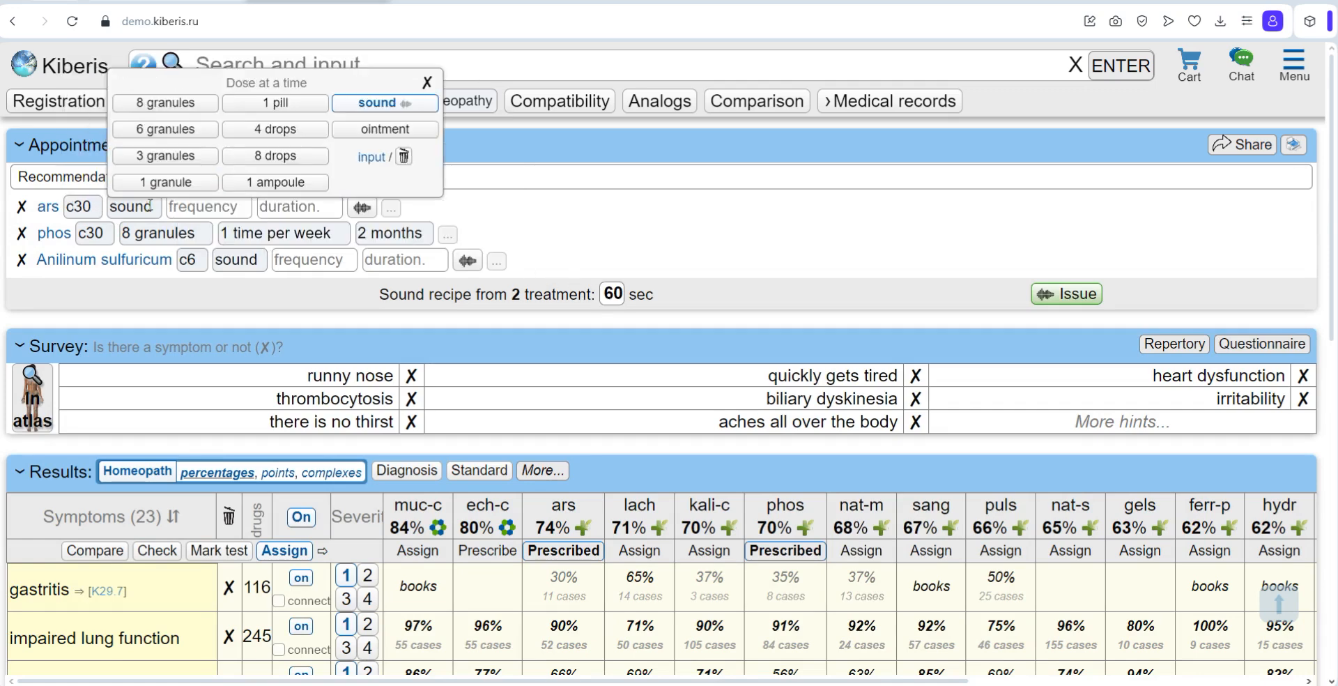
pyautogui.click(202, 207)
pyautogui.click(388, 294)
pyautogui.moveTo(381, 294); pyautogui.dragTo(591, 296)
pyautogui.click(614, 304)
pyautogui.click(611, 301)
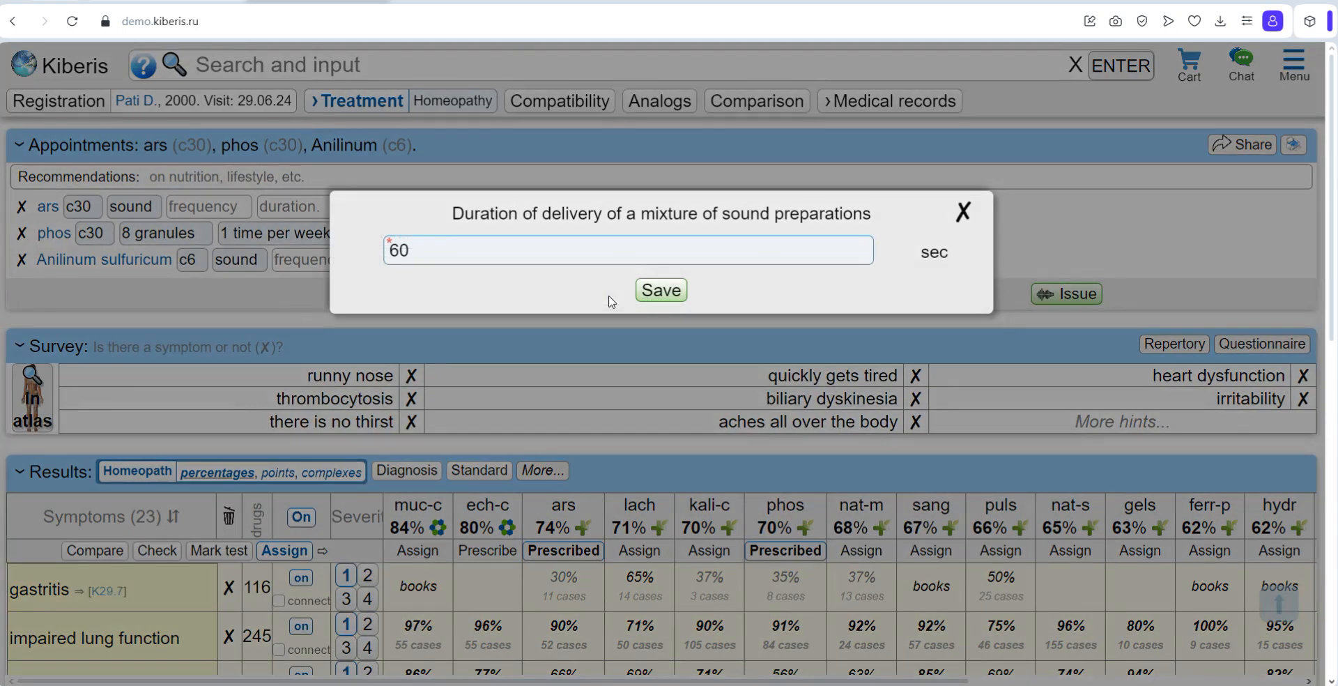
pyautogui.click(963, 212)
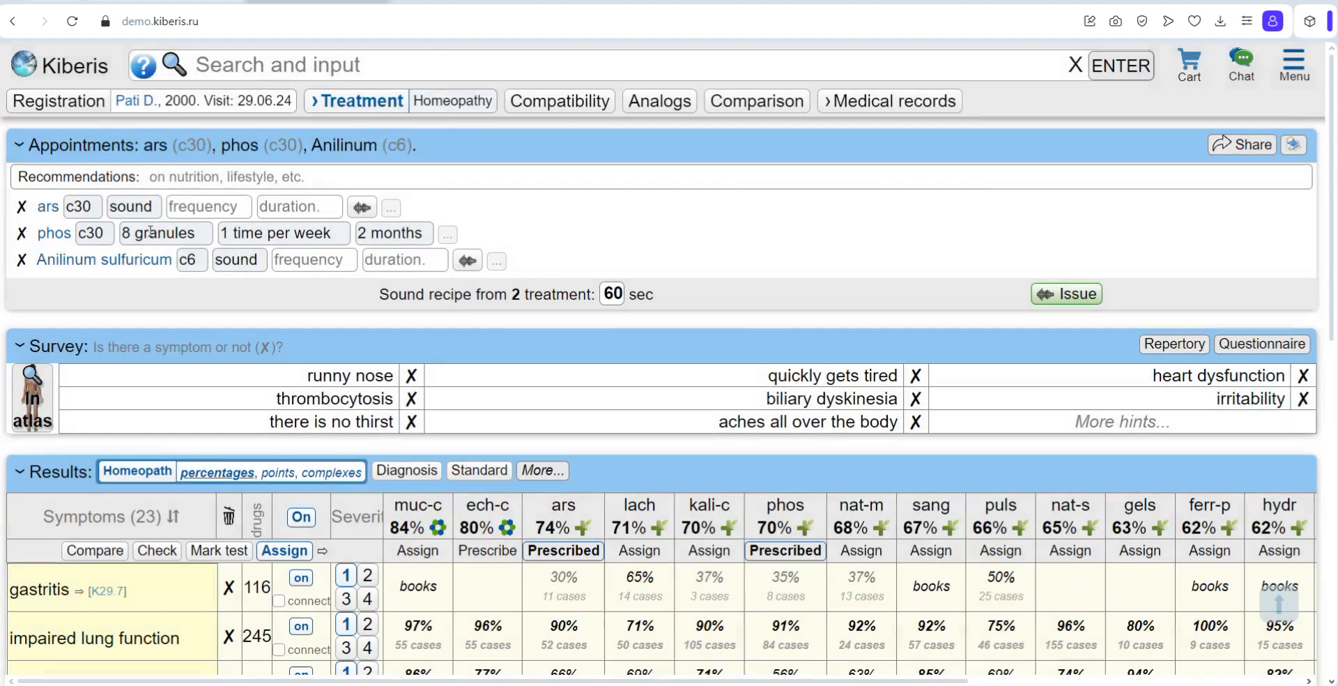
# Step: Set the dose of arsenicum album to "sound 15 sek"
pyautogui.click(154, 207)
pyautogui.write('15 c')
pyautogui.moveTo(196, 207)
pyautogui.press('BackSpace')
pyautogui.write('sek')
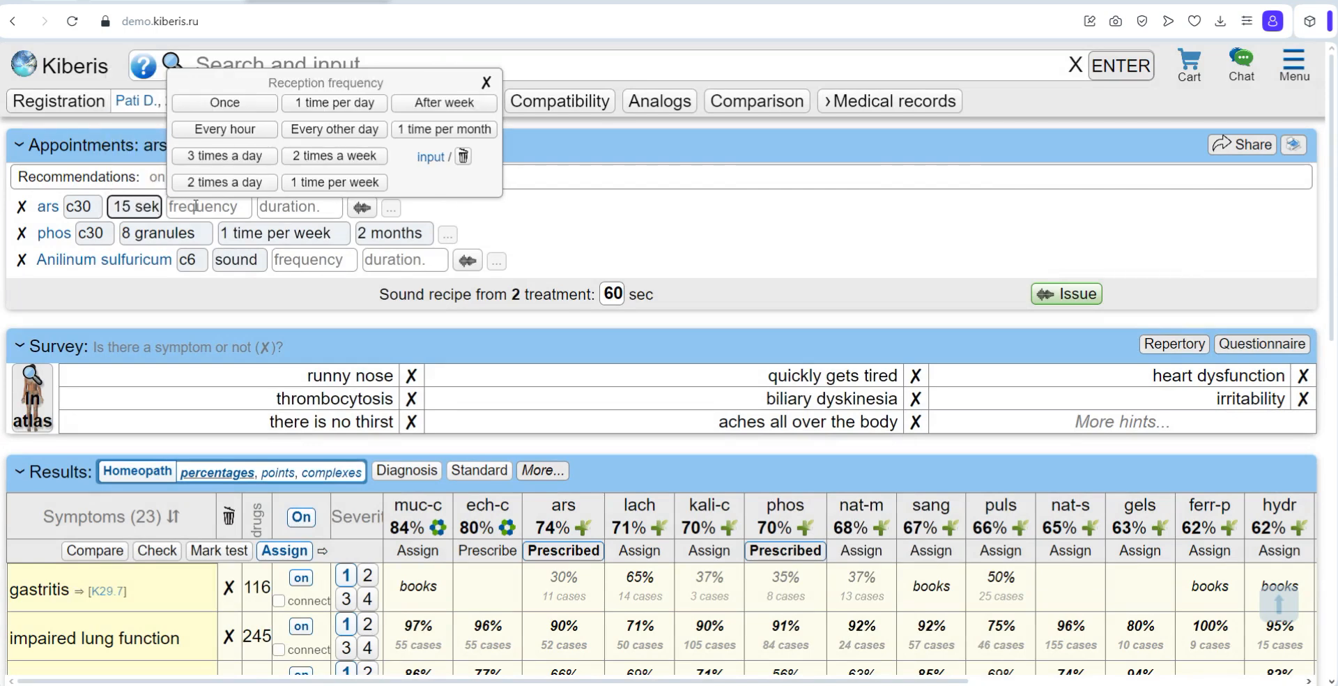
pyautogui.click(551, 244)
# Step: Set the Anilinum sulfuricum prescription to "sound 20 sek", every hour, for 3 days
pyautogui.click(259, 259)
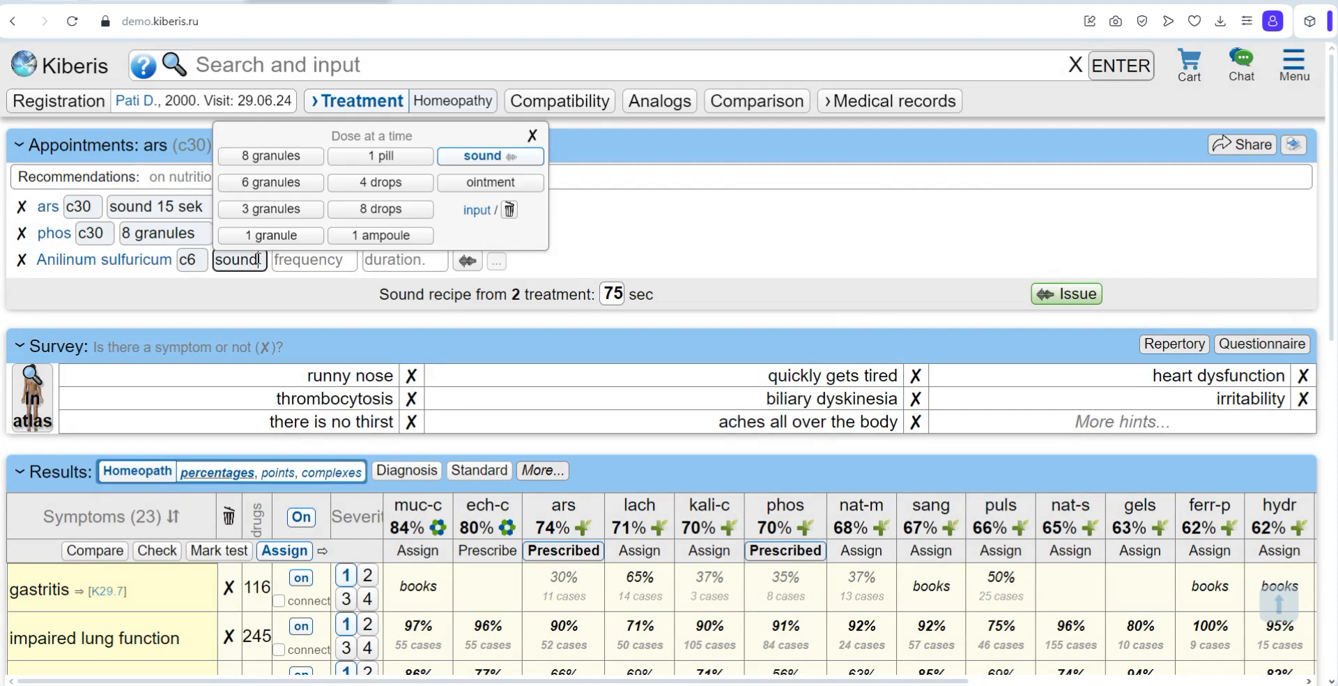
pyautogui.write('20 sek')
pyautogui.click(603, 264)
pyautogui.click(368, 259)
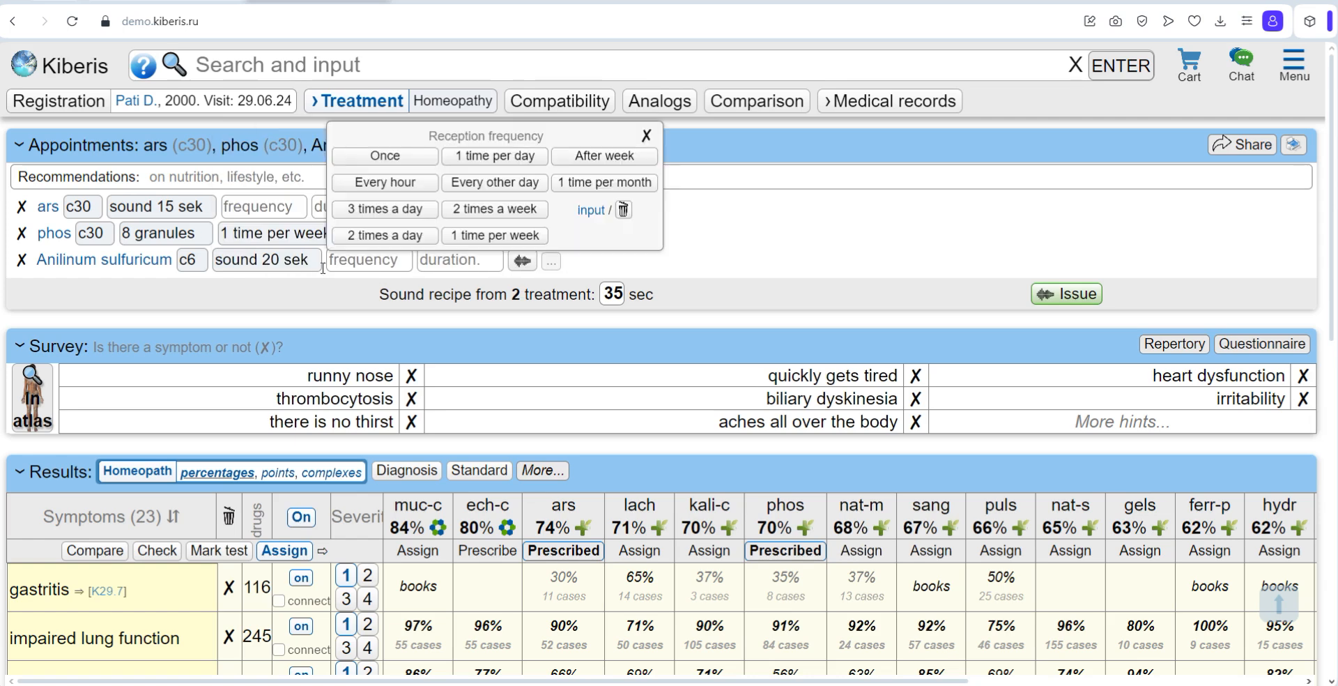
pyautogui.click(389, 203)
pyautogui.click(460, 259)
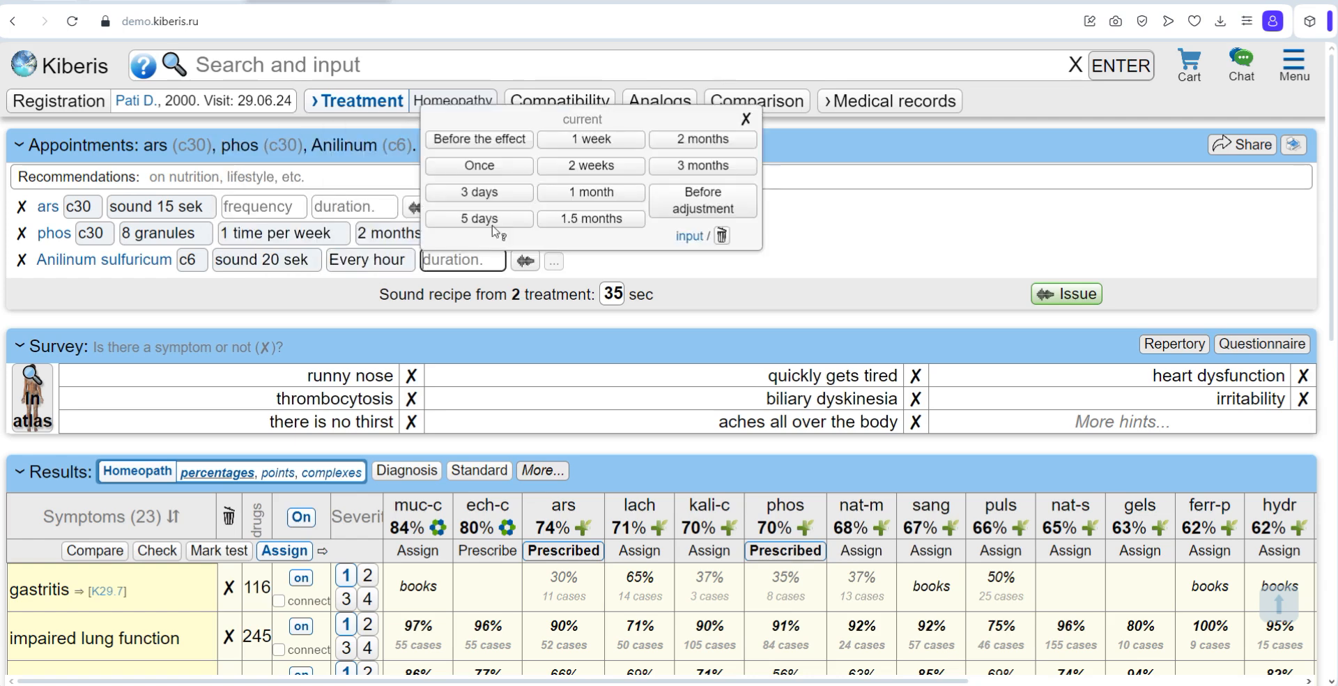
pyautogui.click(481, 196)
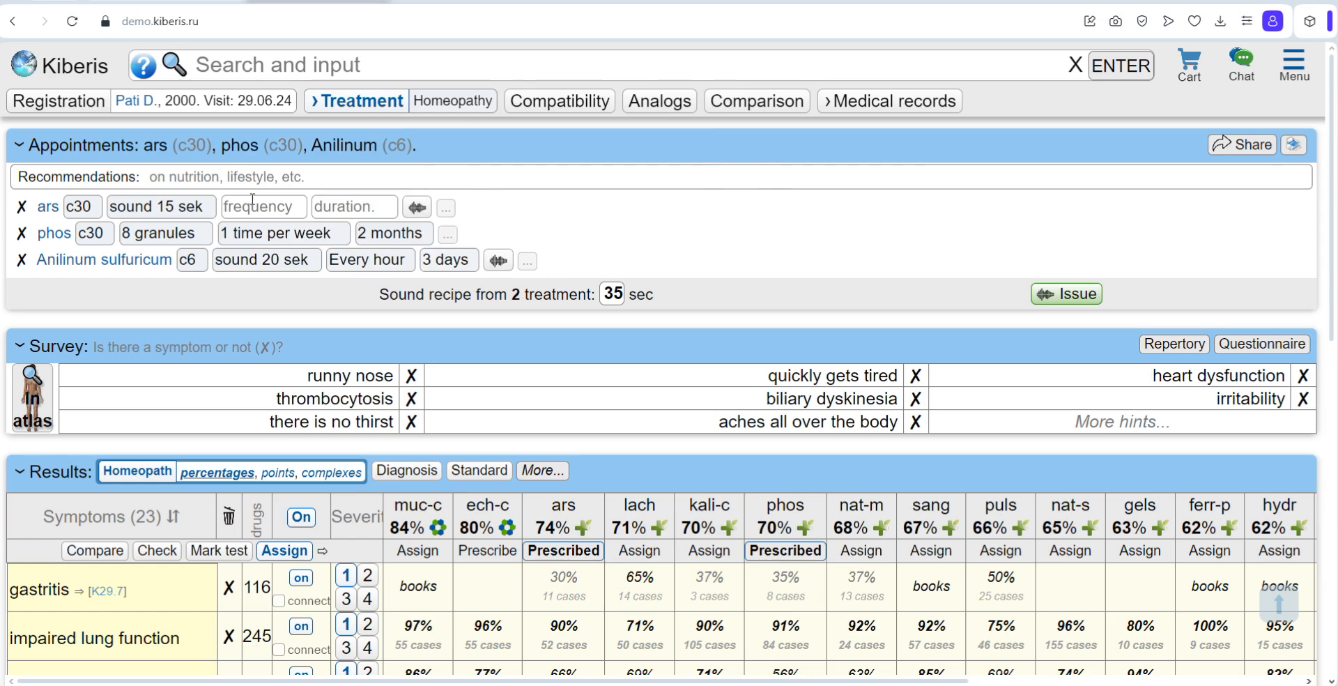
# Step: Read the explanation of the Sound option in Anilinum sulfuricum's potency choices and enable sound forms by default for all prescriptions
pyautogui.click(192, 262)
pyautogui.click(192, 128)
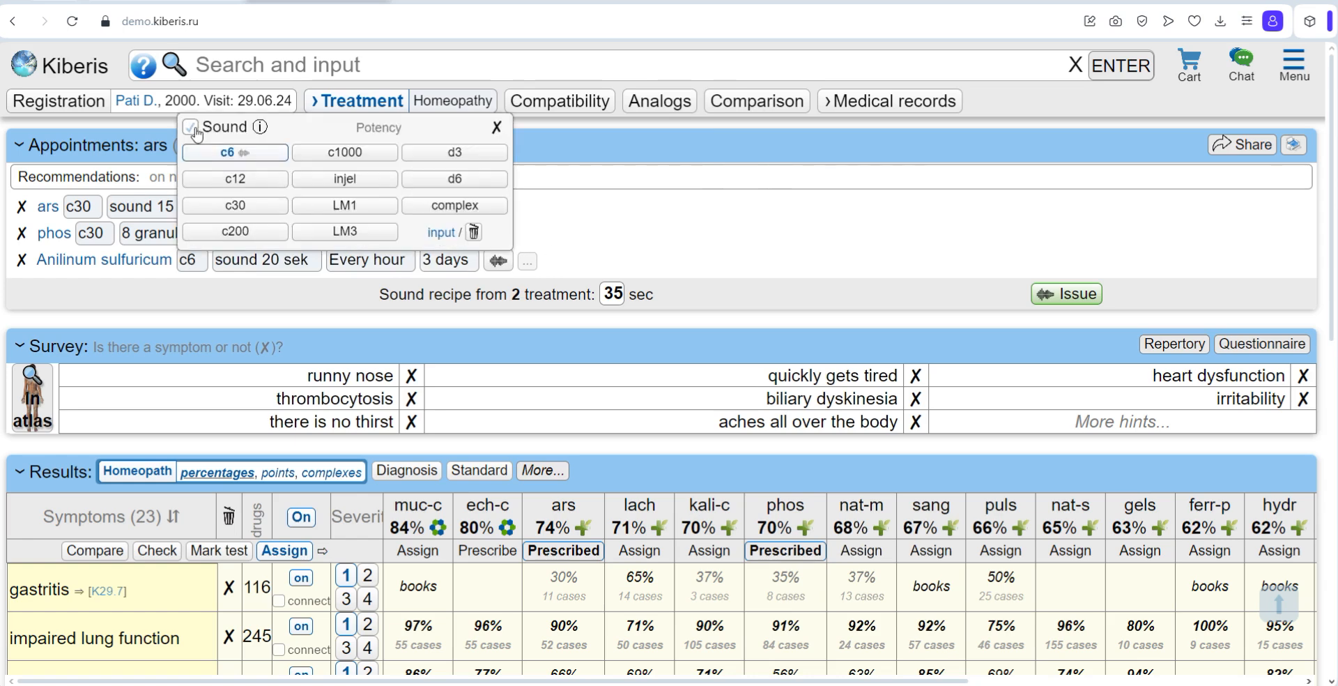
pyautogui.click(259, 128)
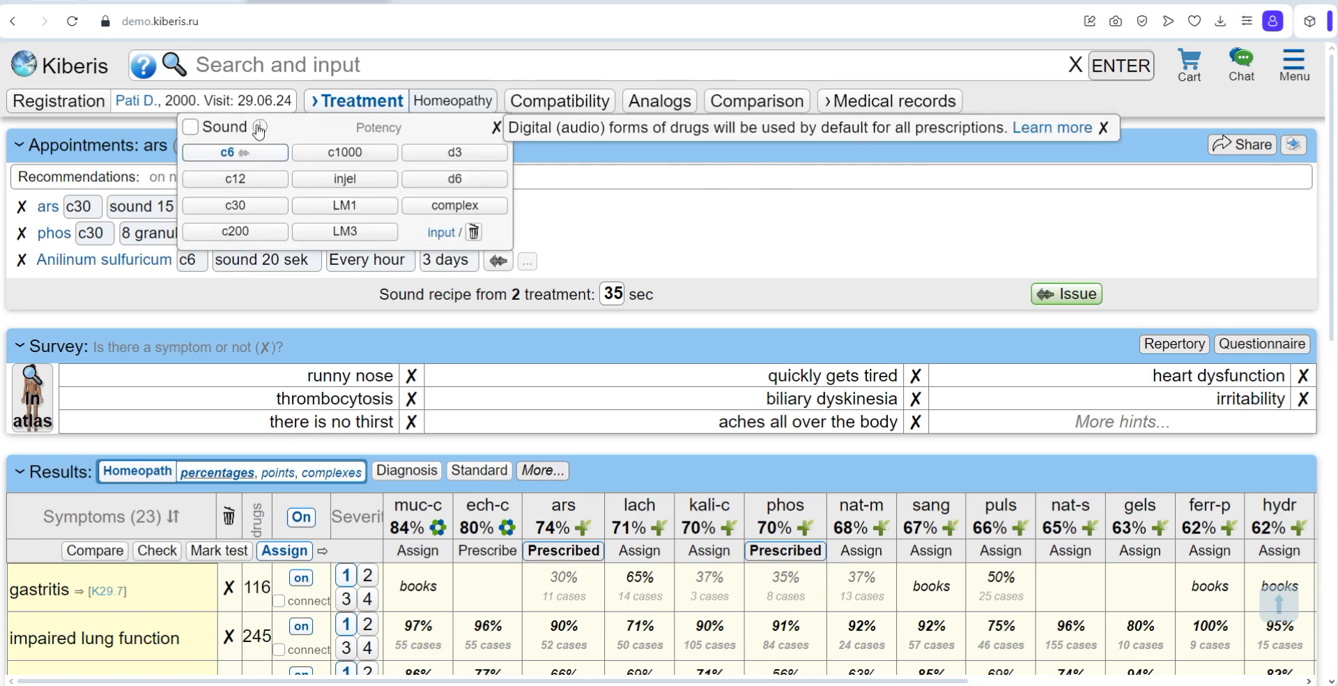
pyautogui.click(191, 129)
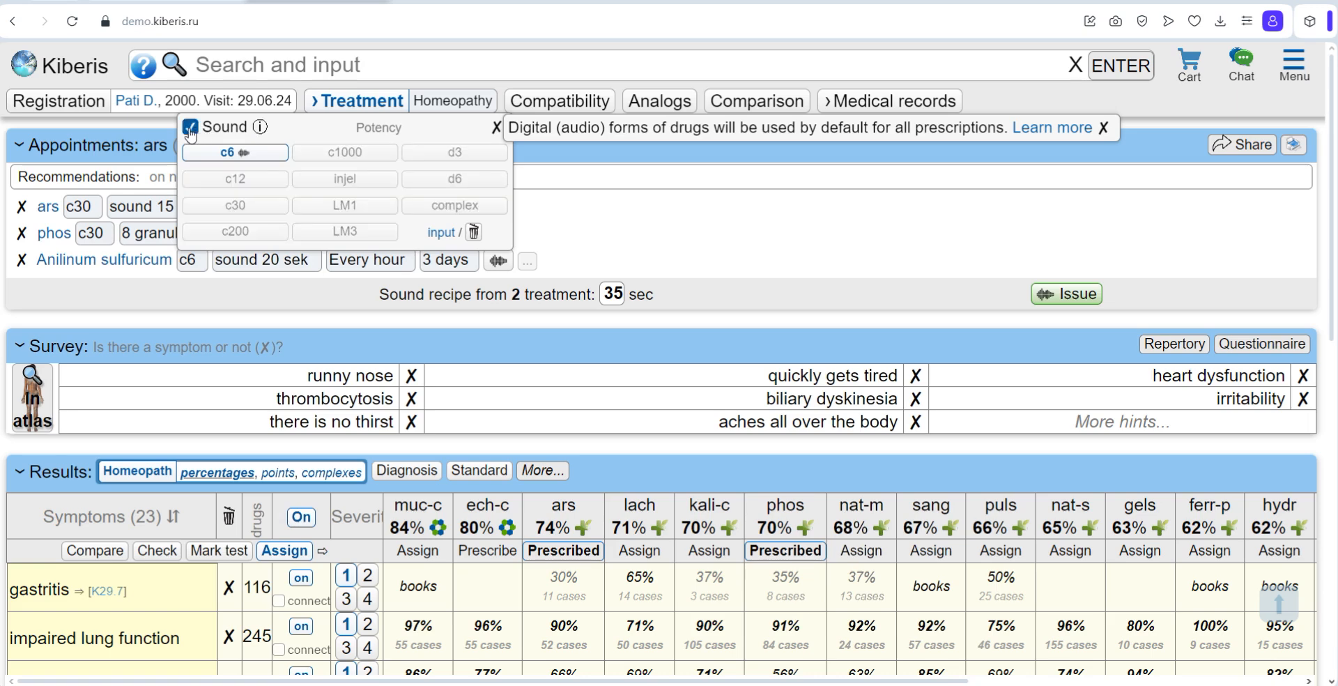
# Step: Close the potency choices and copy the link for sharing the appointments with the patient
pyautogui.click(495, 128)
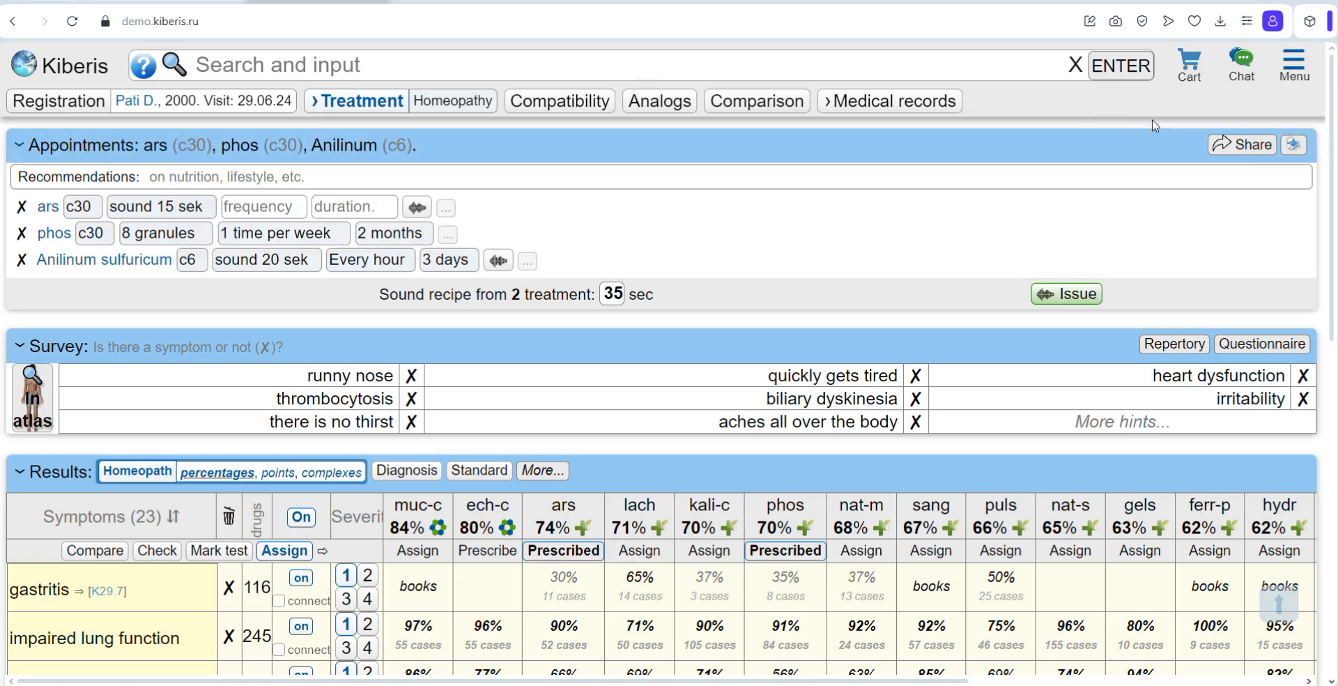
pyautogui.click(1246, 150)
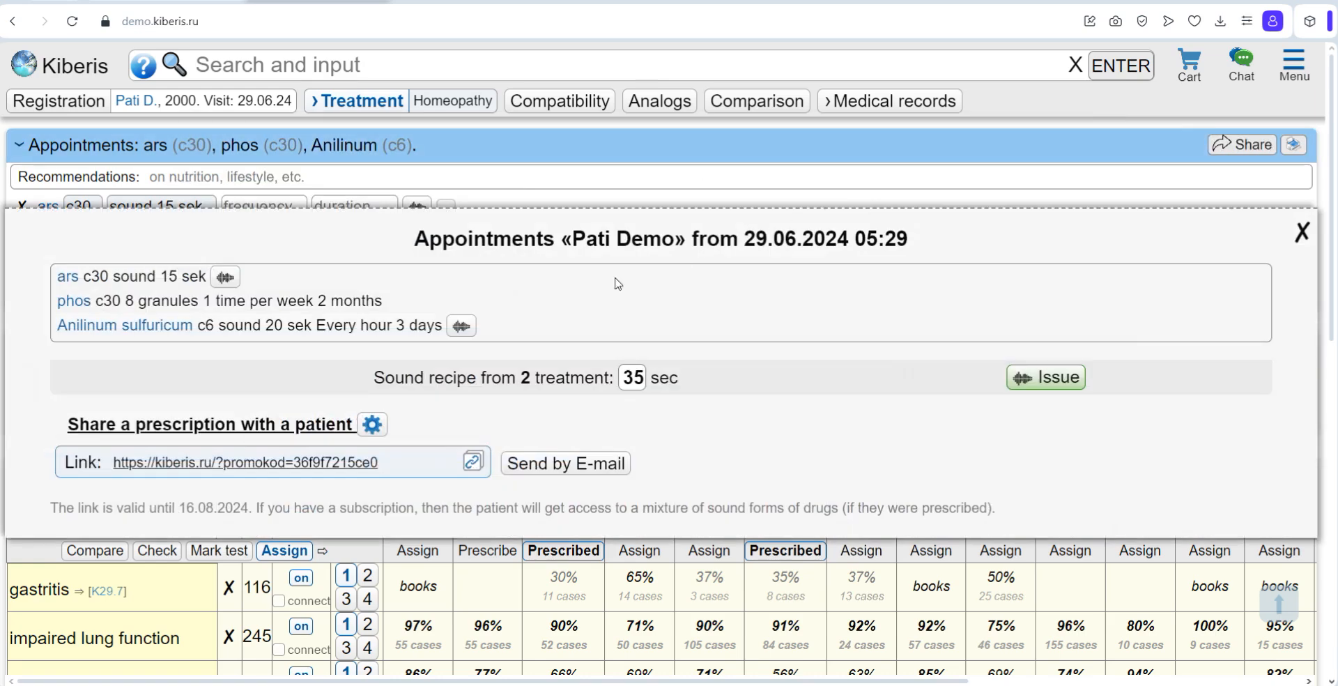
pyautogui.click(391, 461)
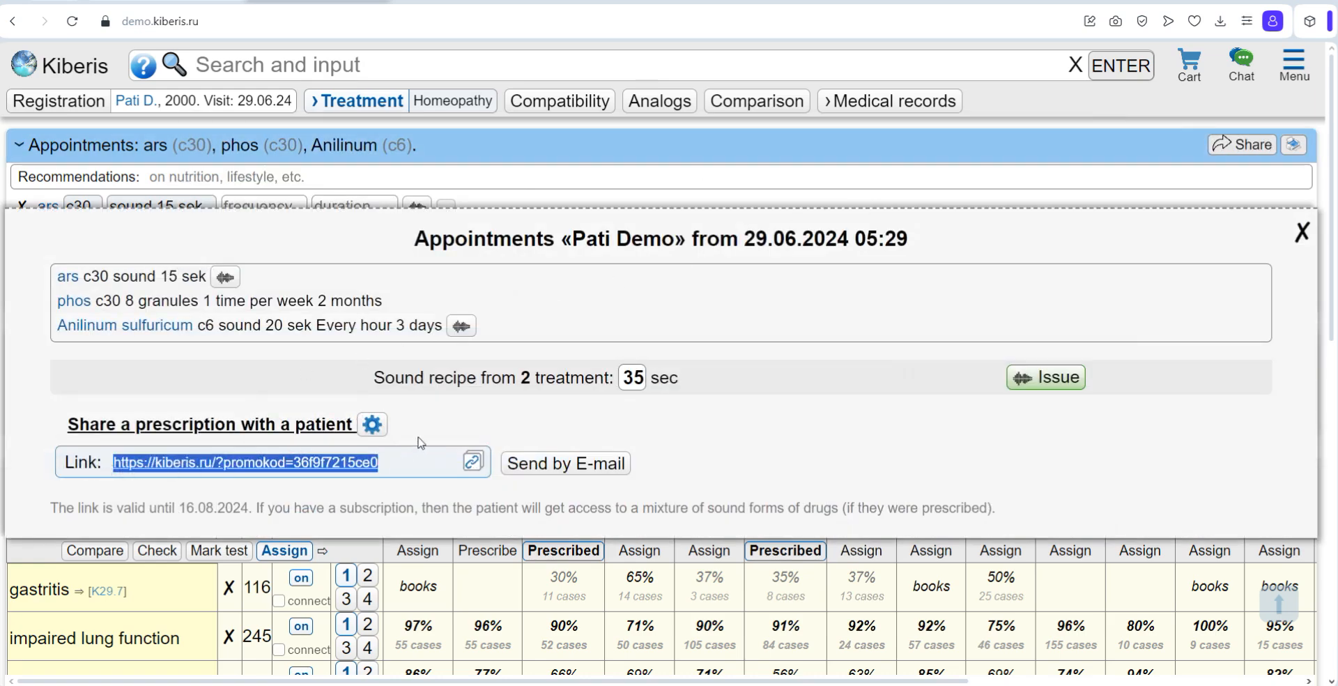
pyautogui.click(471, 461)
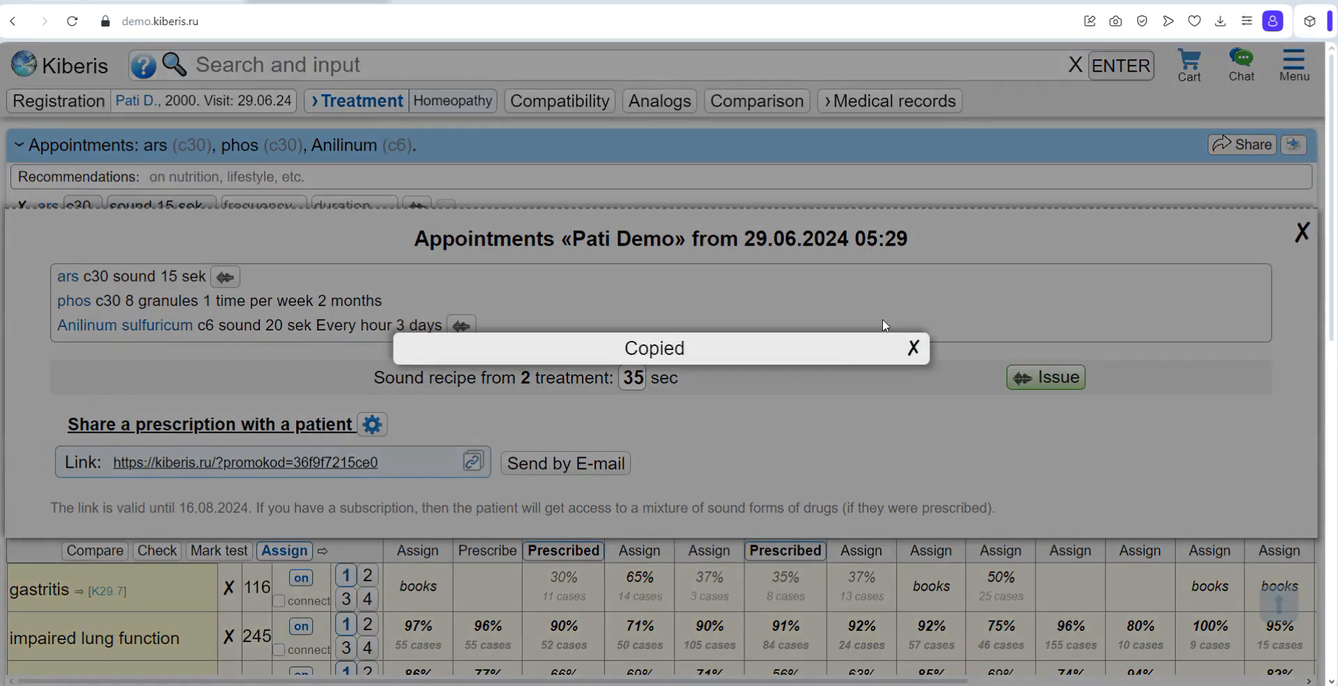
pyautogui.click(915, 343)
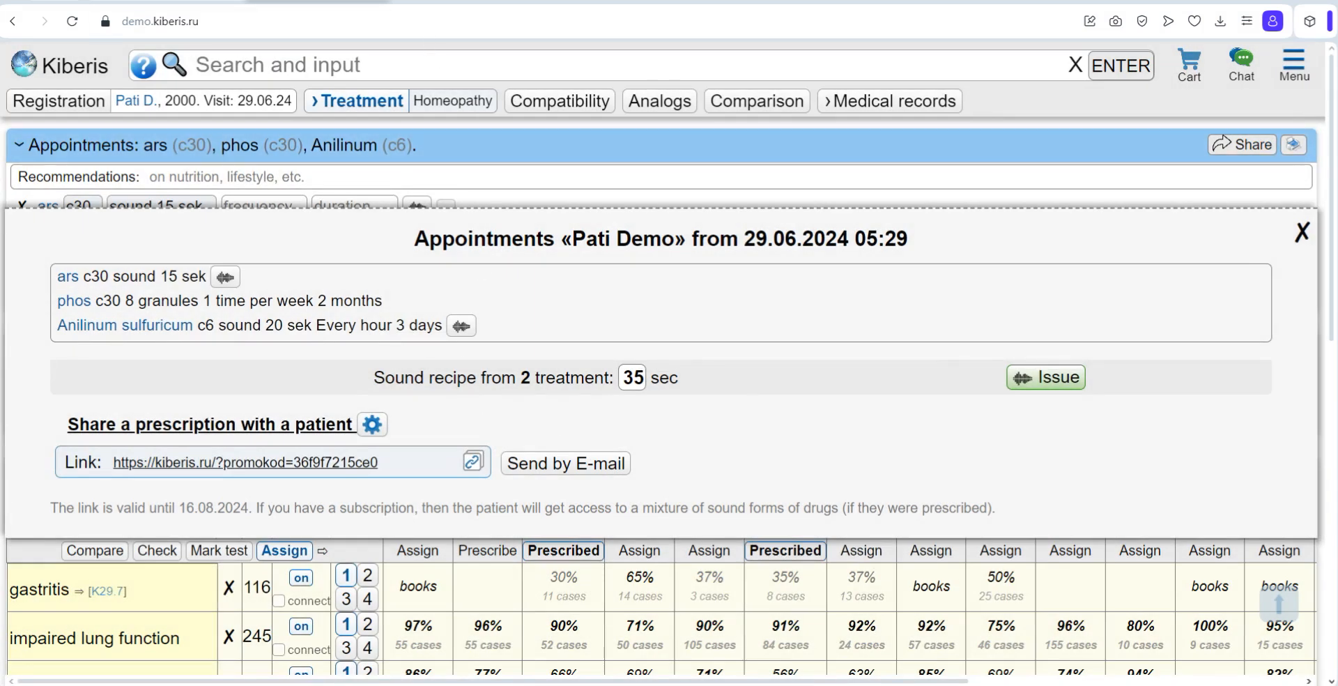
# Step: Open the copied prescription link in a new browser tab to view the appointments as the patient sees them
pyautogui.click(413, 2)
pyautogui.hotkey('ctrl', 'v')
pyautogui.press('Return')
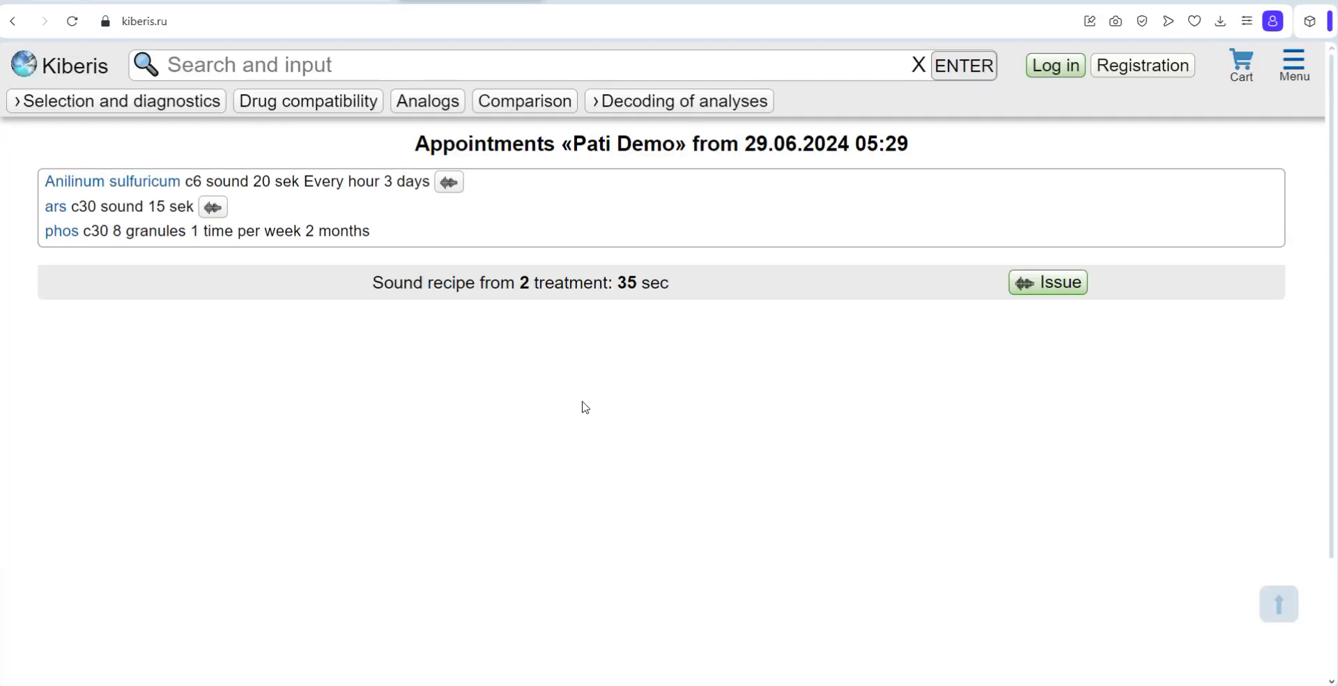
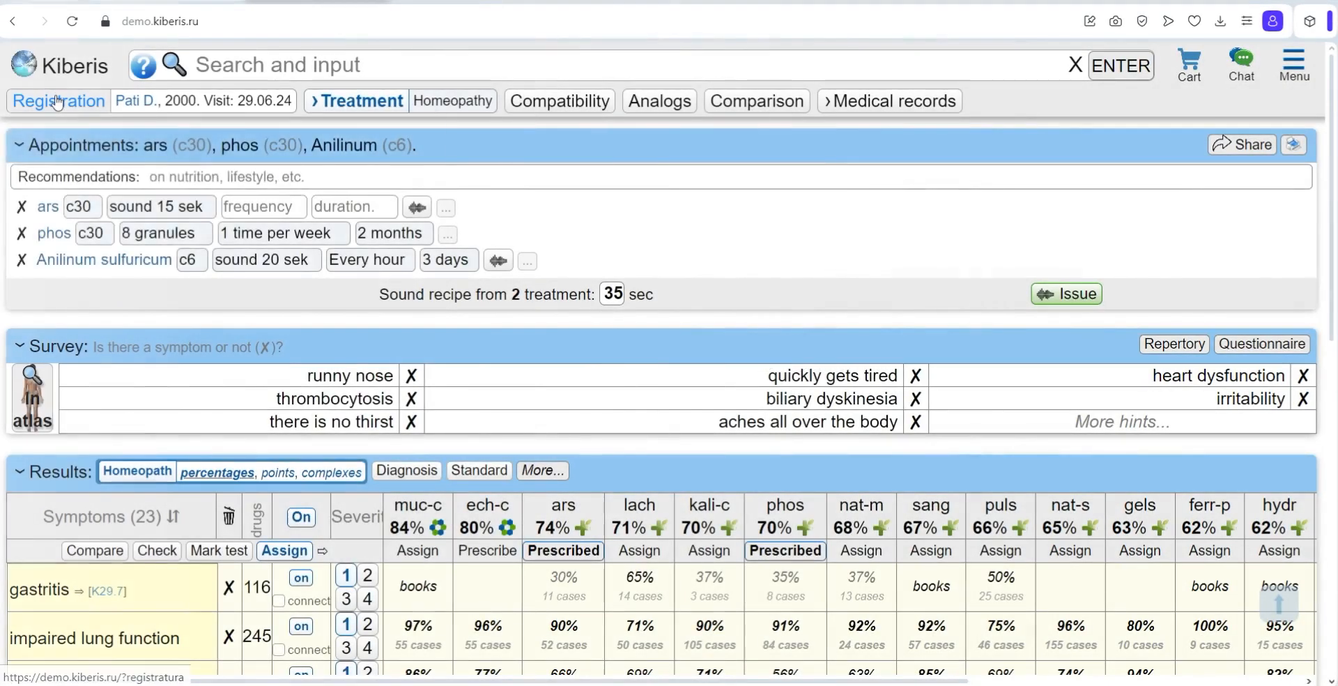
# Step: Open the patient's medical card and look over the personal data, contacts and visits
pyautogui.moveTo(389, 113)
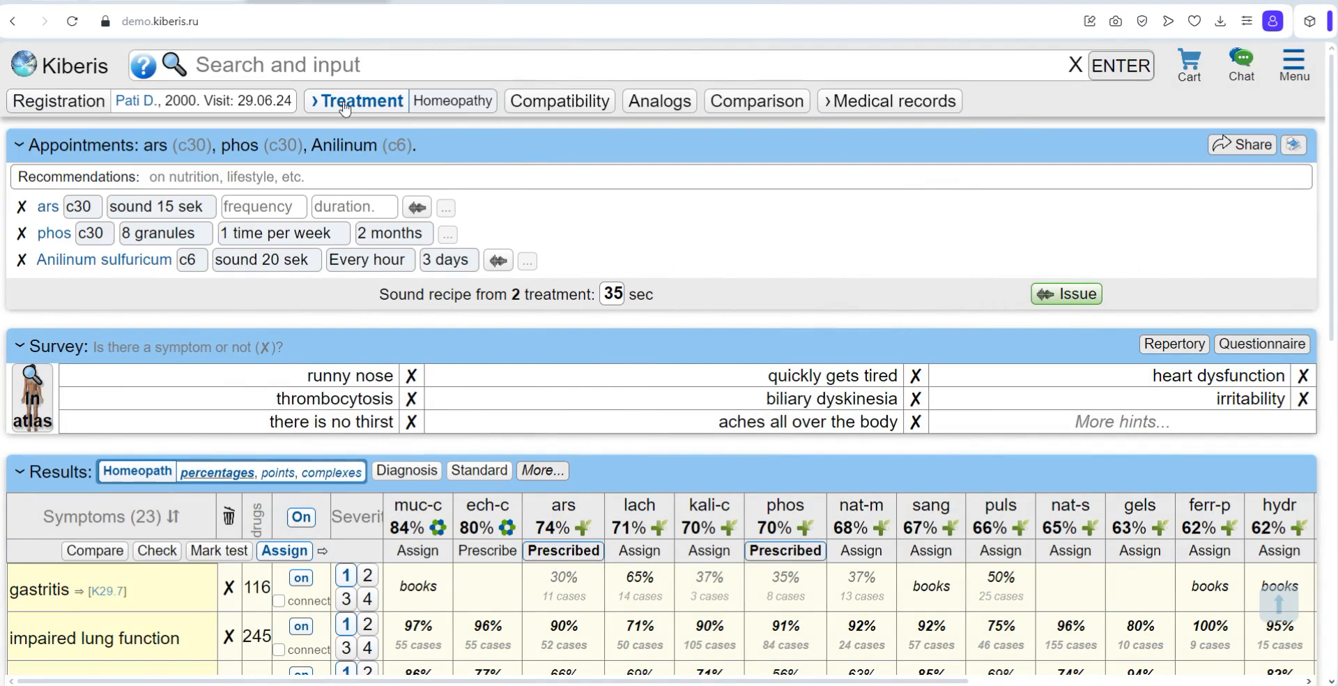
pyautogui.moveTo(138, 104)
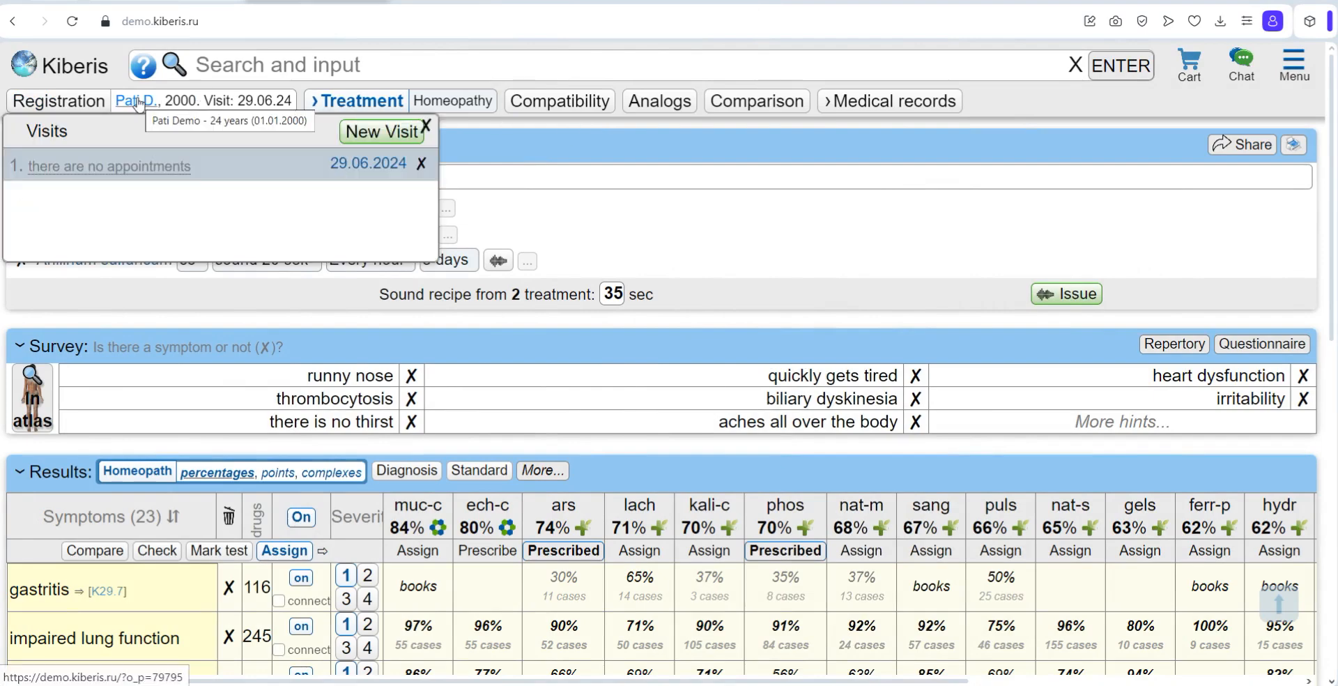
pyautogui.click(138, 103)
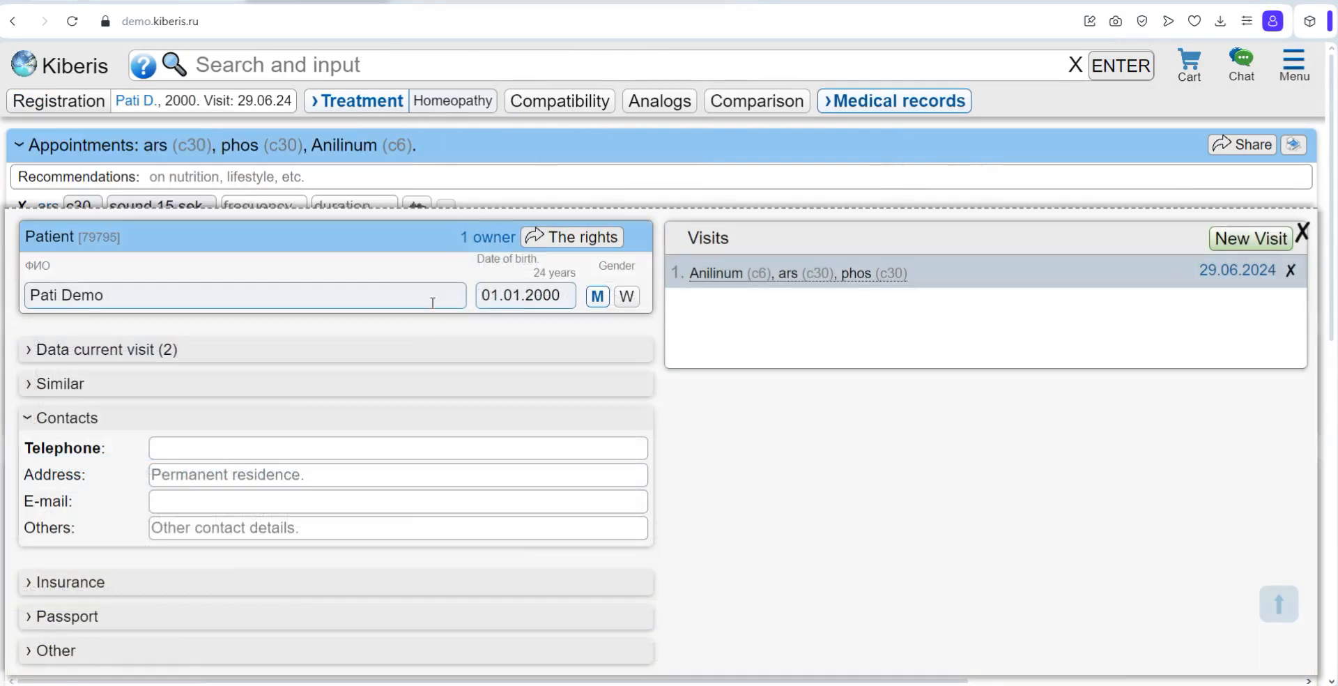
pyautogui.scroll(-1, 230, 449)
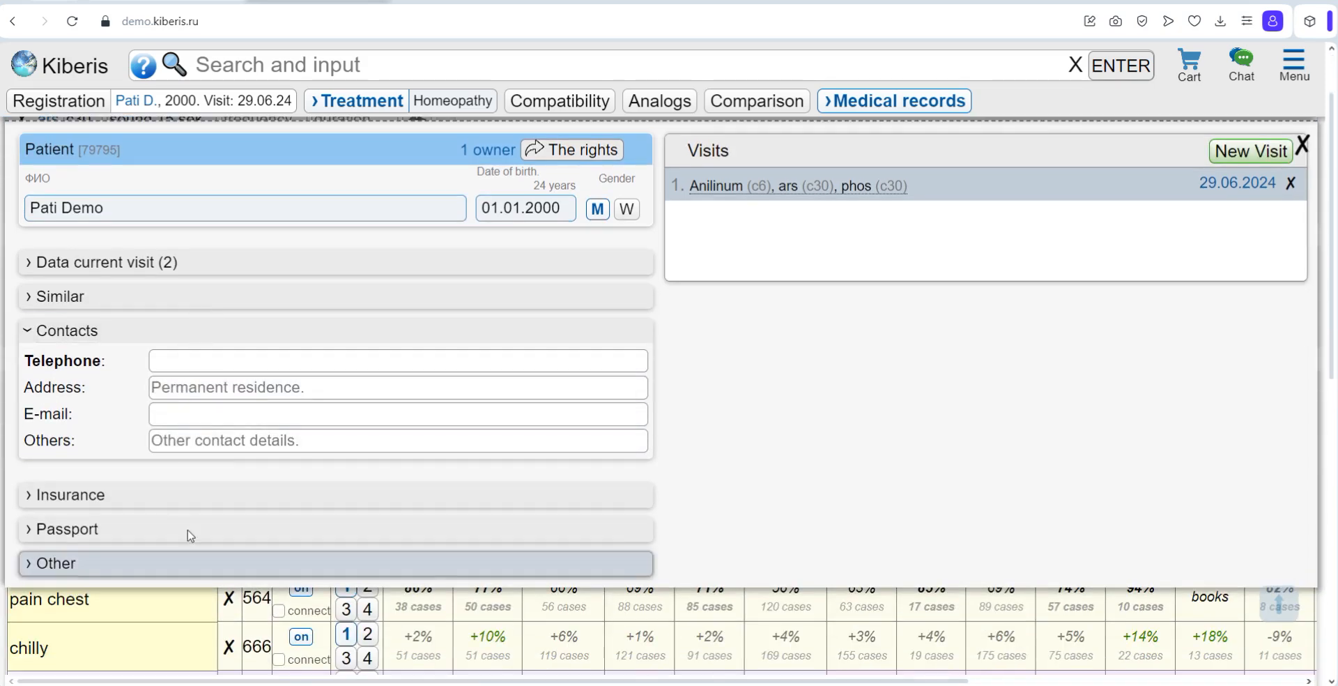
pyautogui.scroll(1, 418, 370)
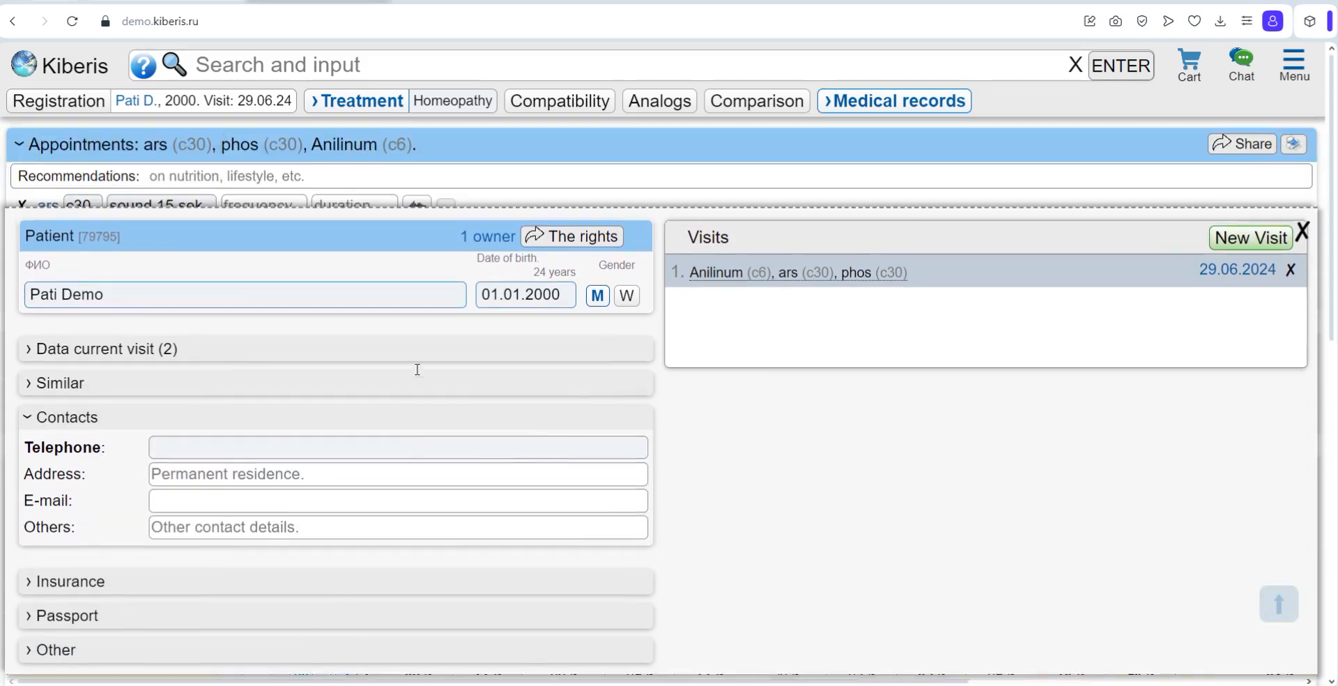
# Step: Open the patient's access rights and enter "doctors name" in the search for a user to share with
pyautogui.click(575, 251)
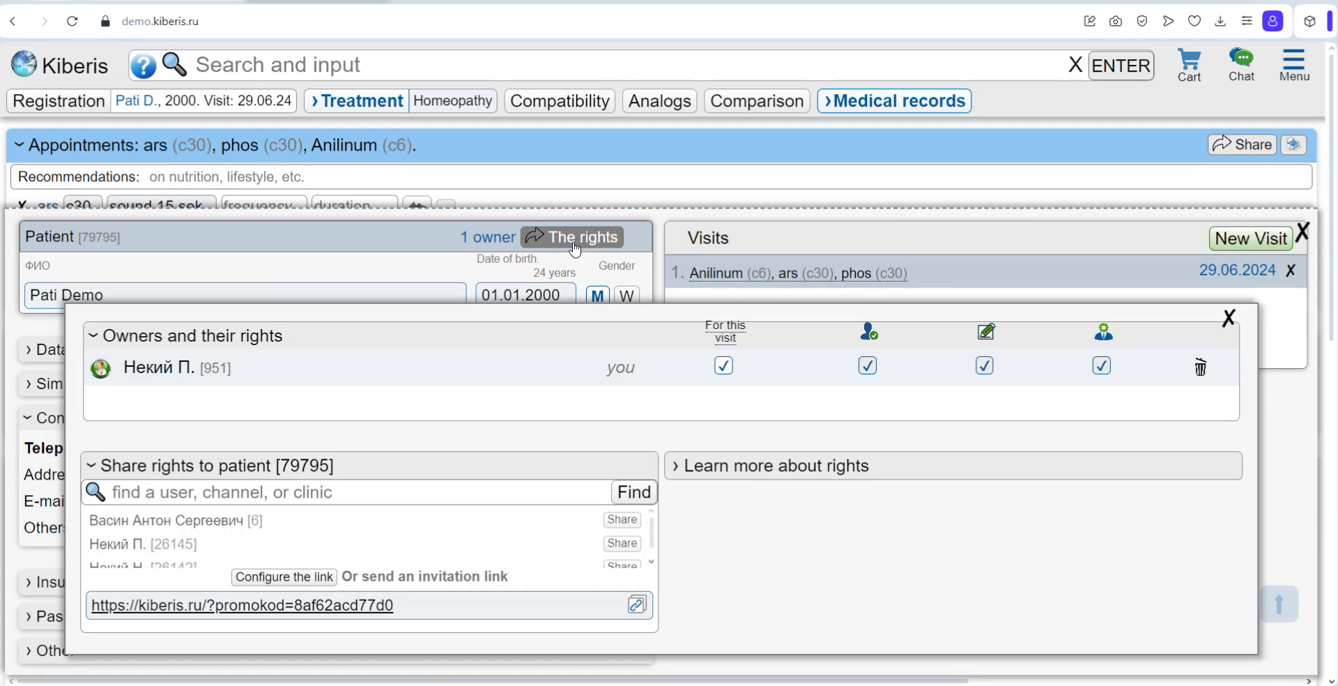
pyautogui.click(149, 493)
pyautogui.write('doc')
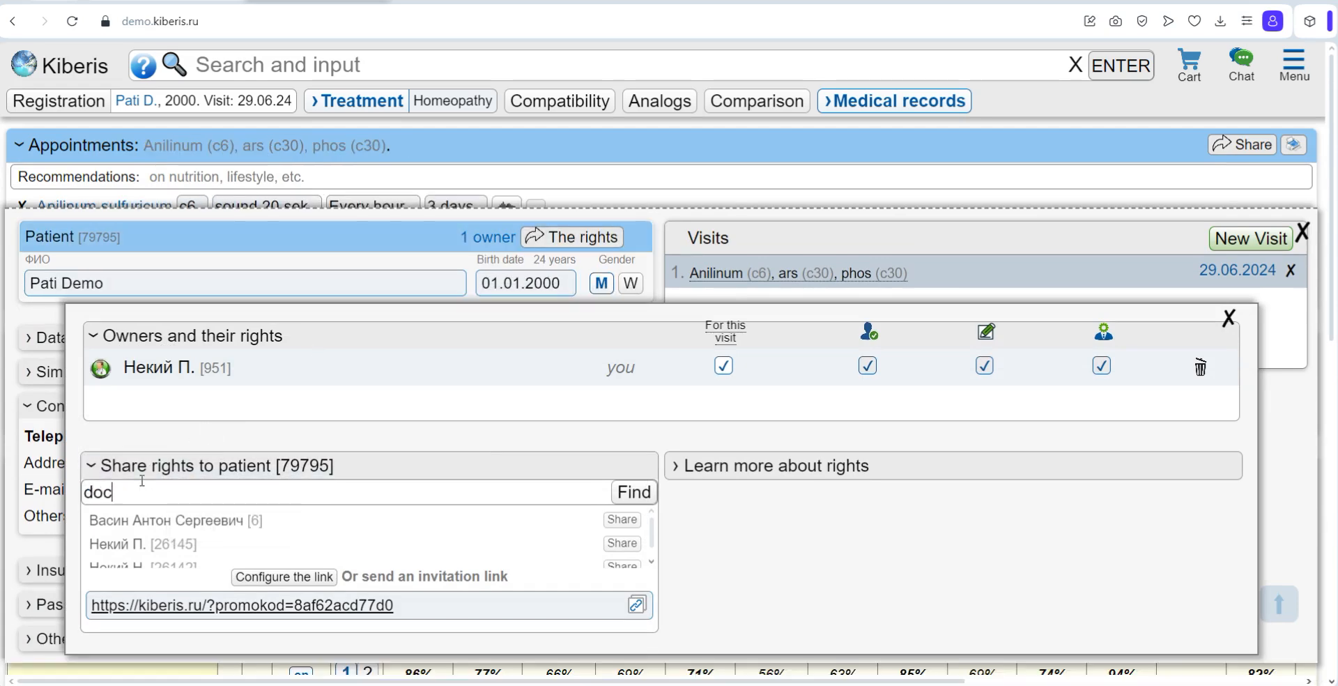
pyautogui.write('tors name')
# Step: Try to transfer rights to the first listed doctor, allowing viewing of the patient's personal information and guiding the patient
pyautogui.click(622, 520)
pyautogui.click(379, 314)
pyautogui.click(380, 347)
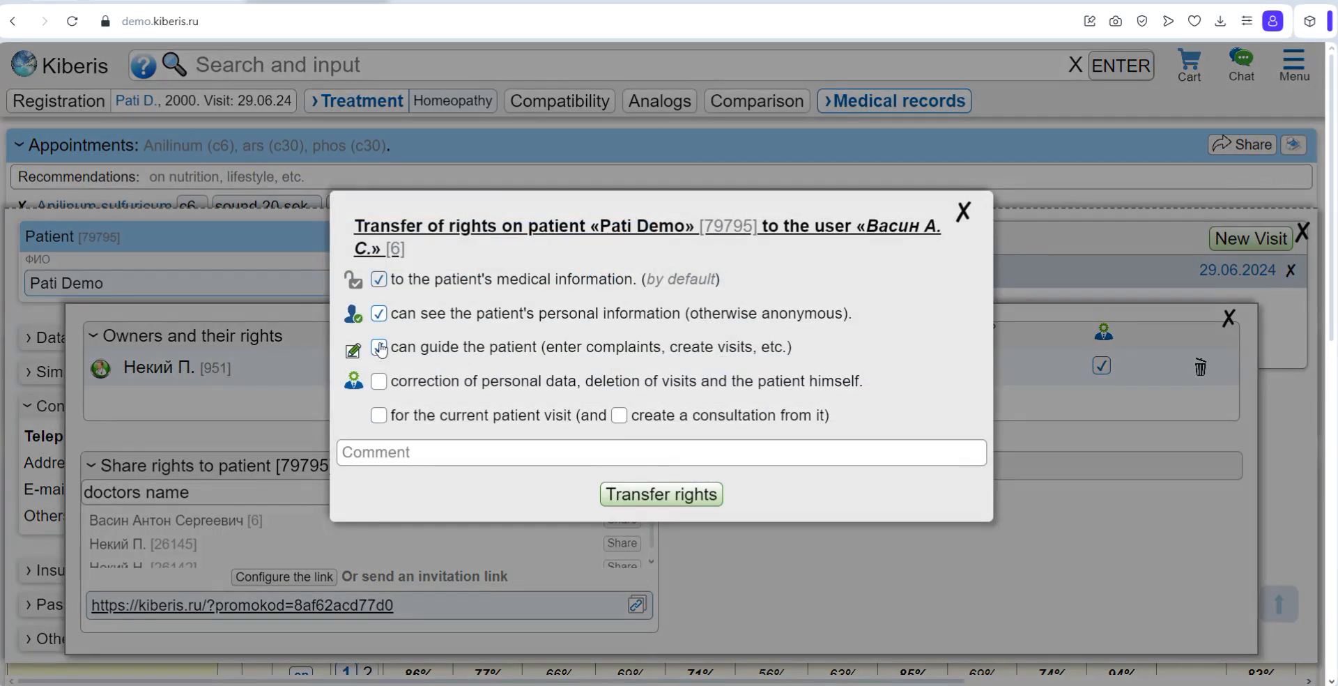
pyautogui.click(964, 209)
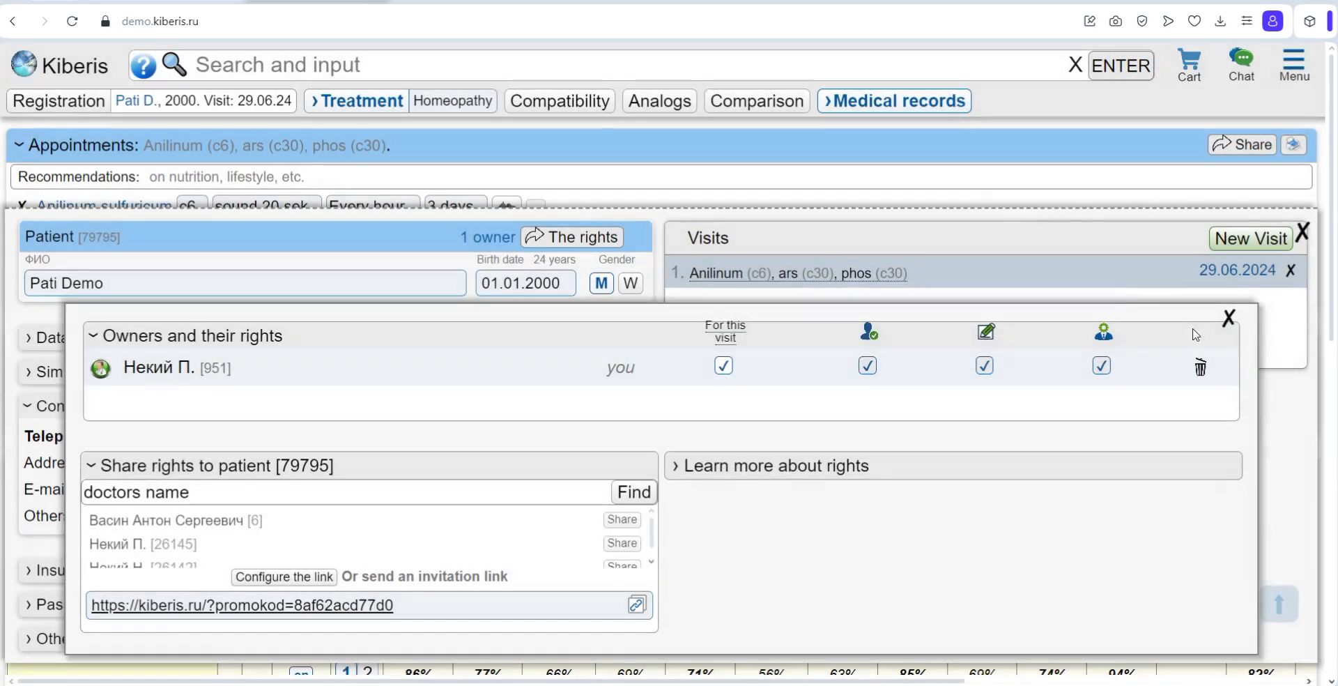
pyautogui.click(1231, 320)
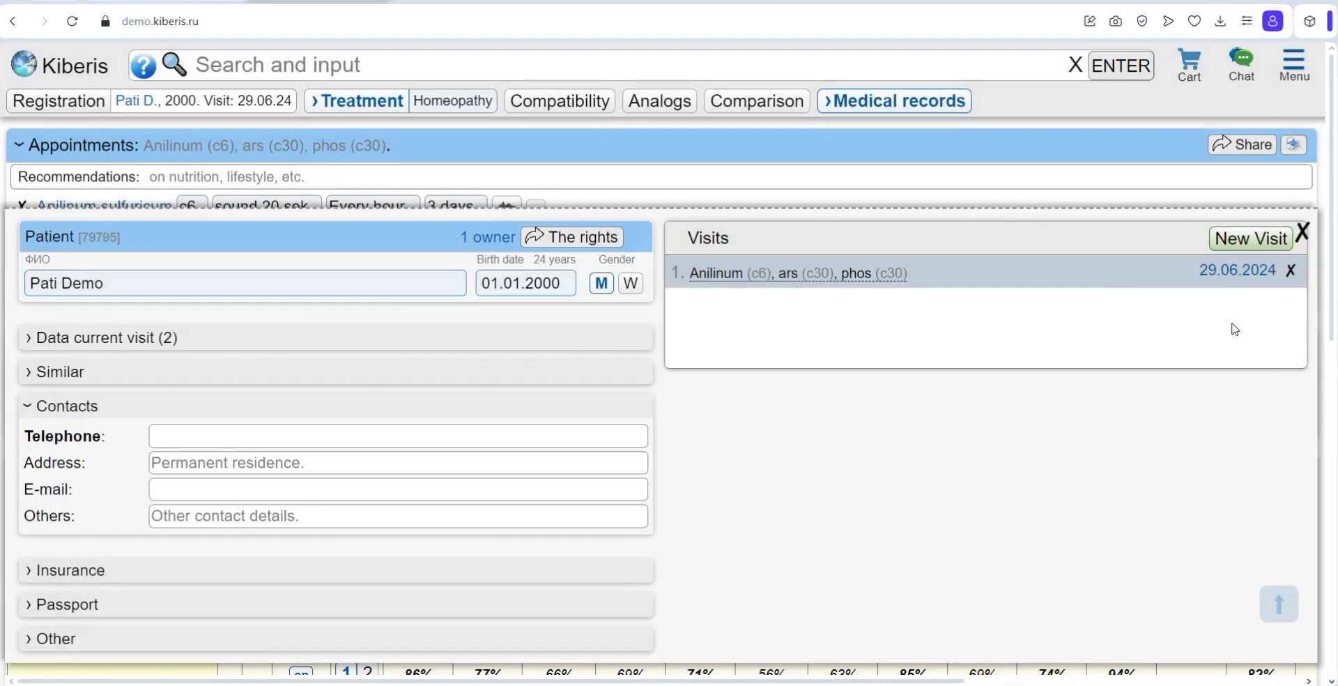
# Step: Browse the available medical record forms for survey and inspection, analyzes, ultrasound, X-ray/CT/MRI and calculators
pyautogui.click(938, 106)
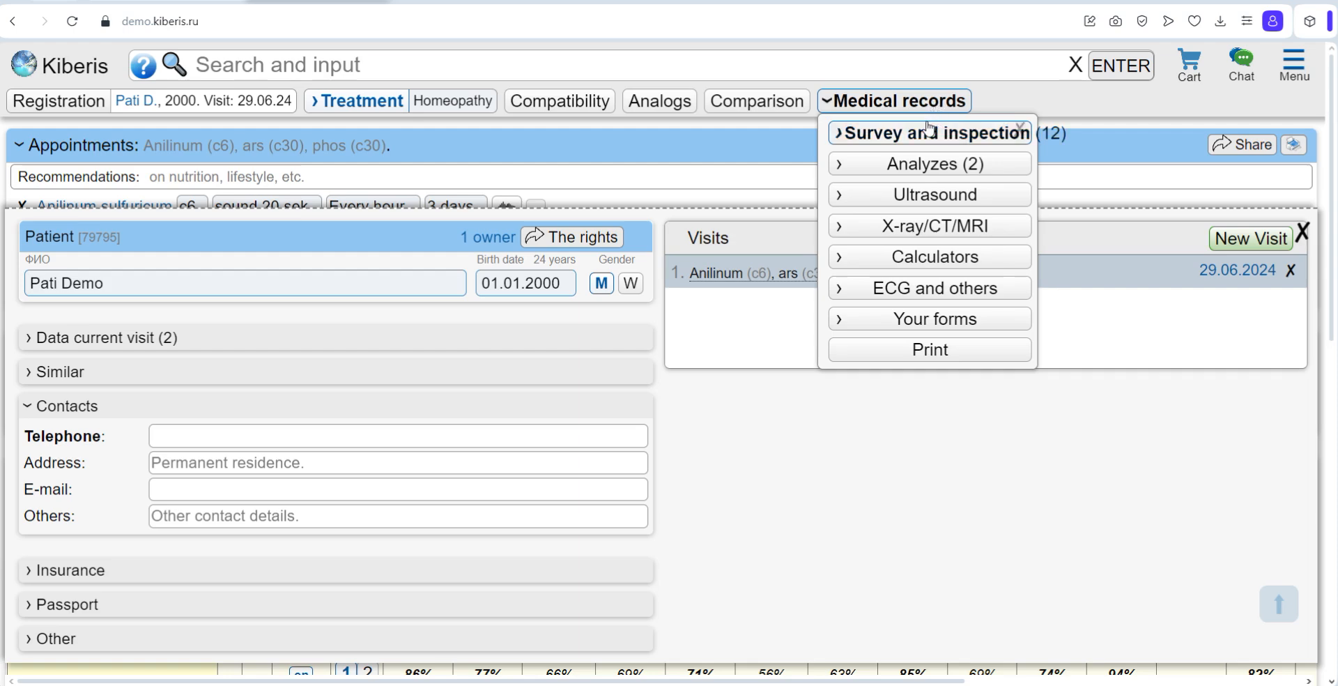
pyautogui.click(930, 133)
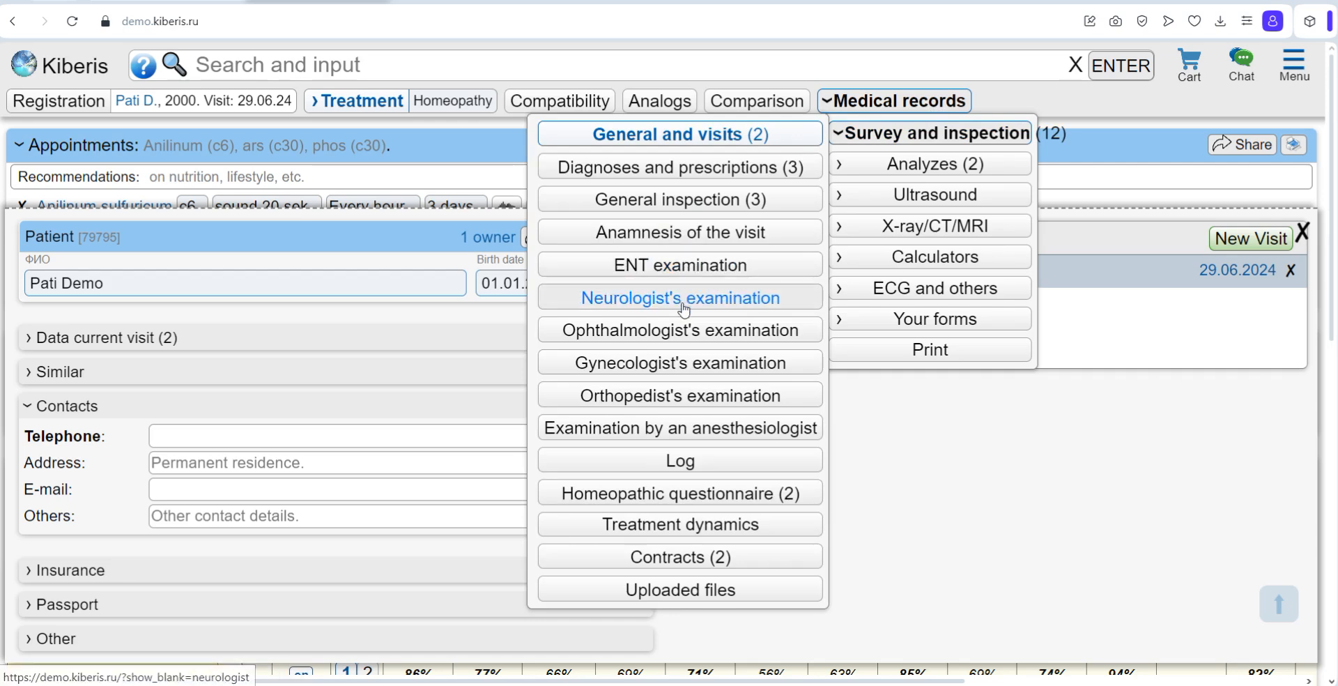
pyautogui.click(927, 167)
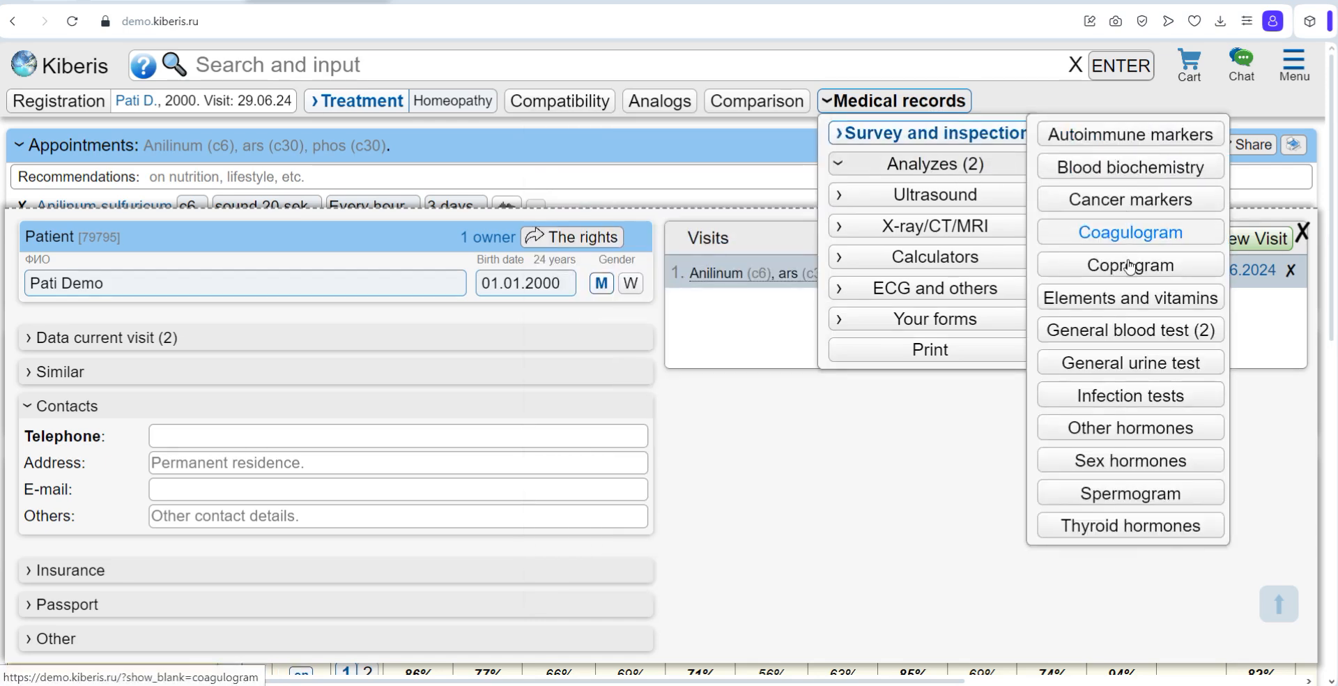
pyautogui.click(986, 198)
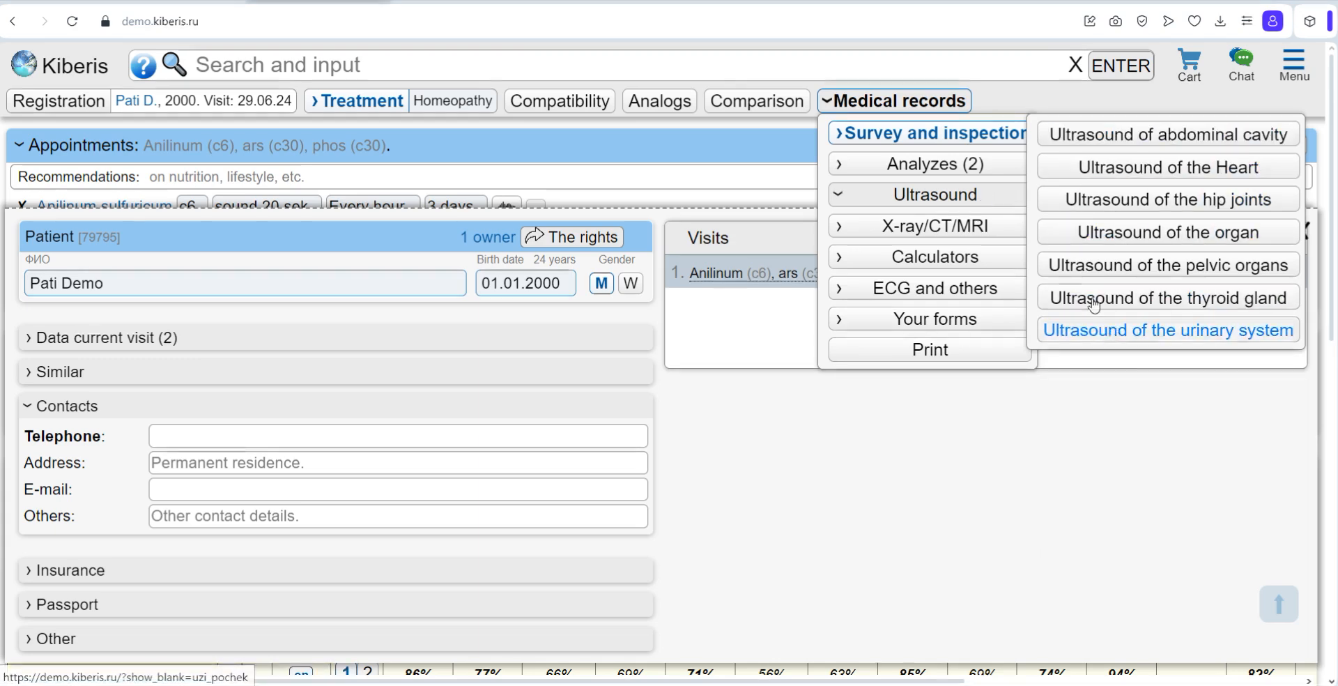
pyautogui.click(997, 227)
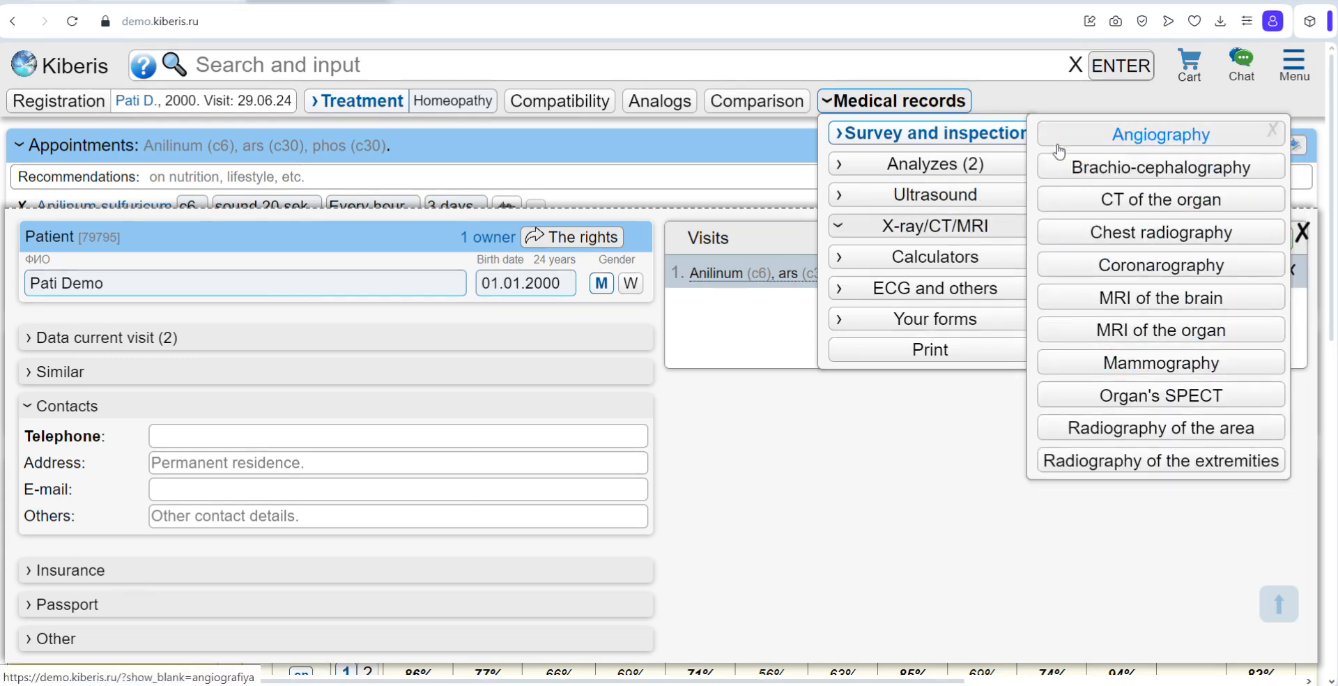
pyautogui.click(949, 296)
pyautogui.click(955, 259)
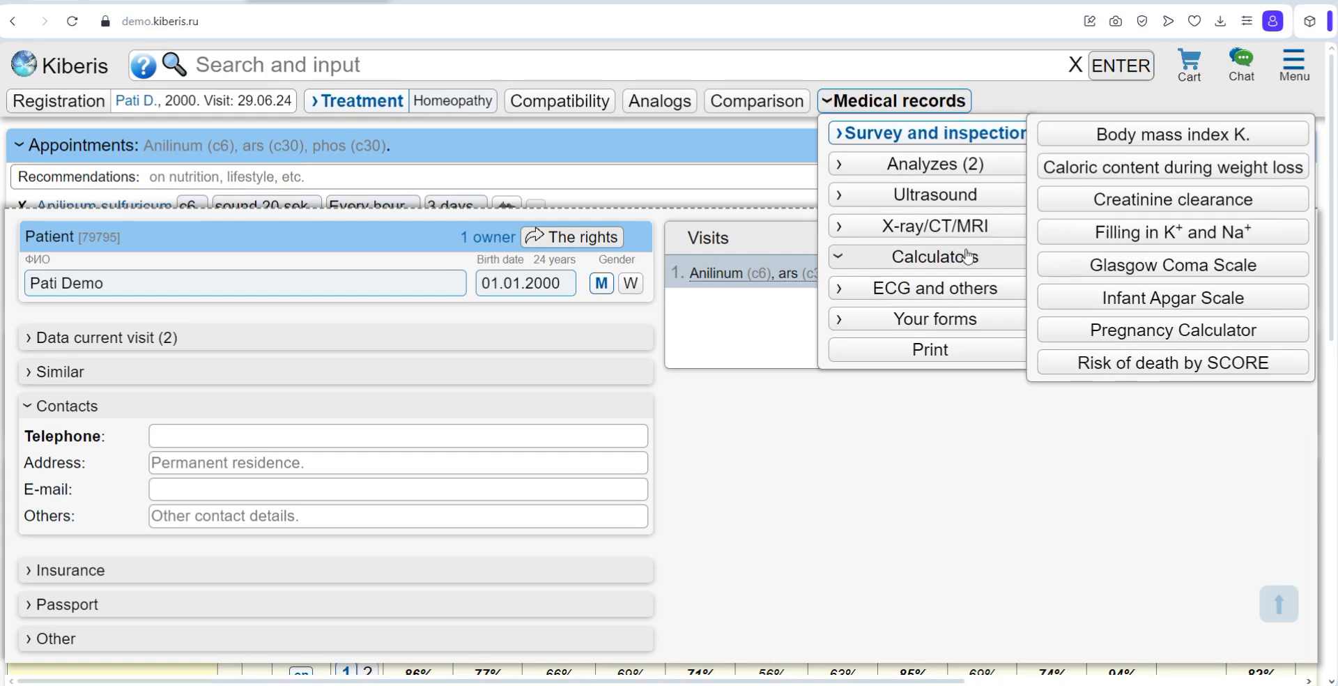
# Step: Open the liver ultrasound form through the quick search with "open ultrasound liver"
pyautogui.click(445, 72)
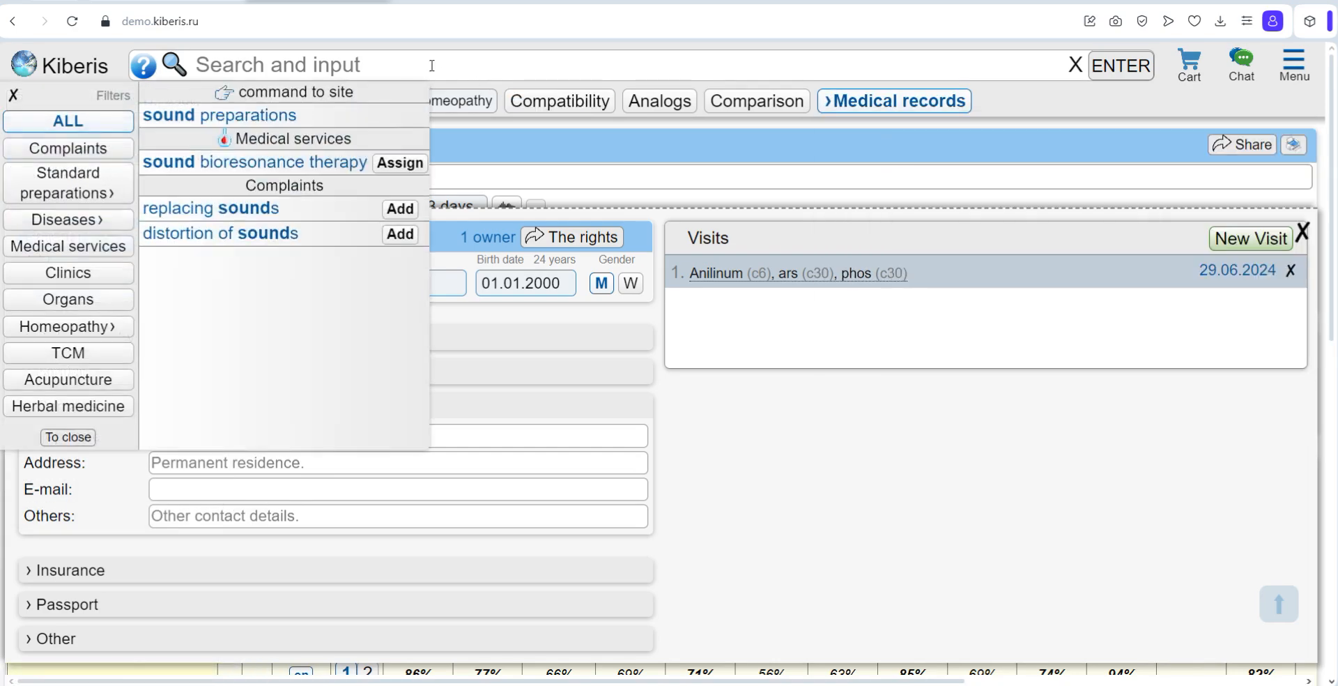
pyautogui.write('open ultr')
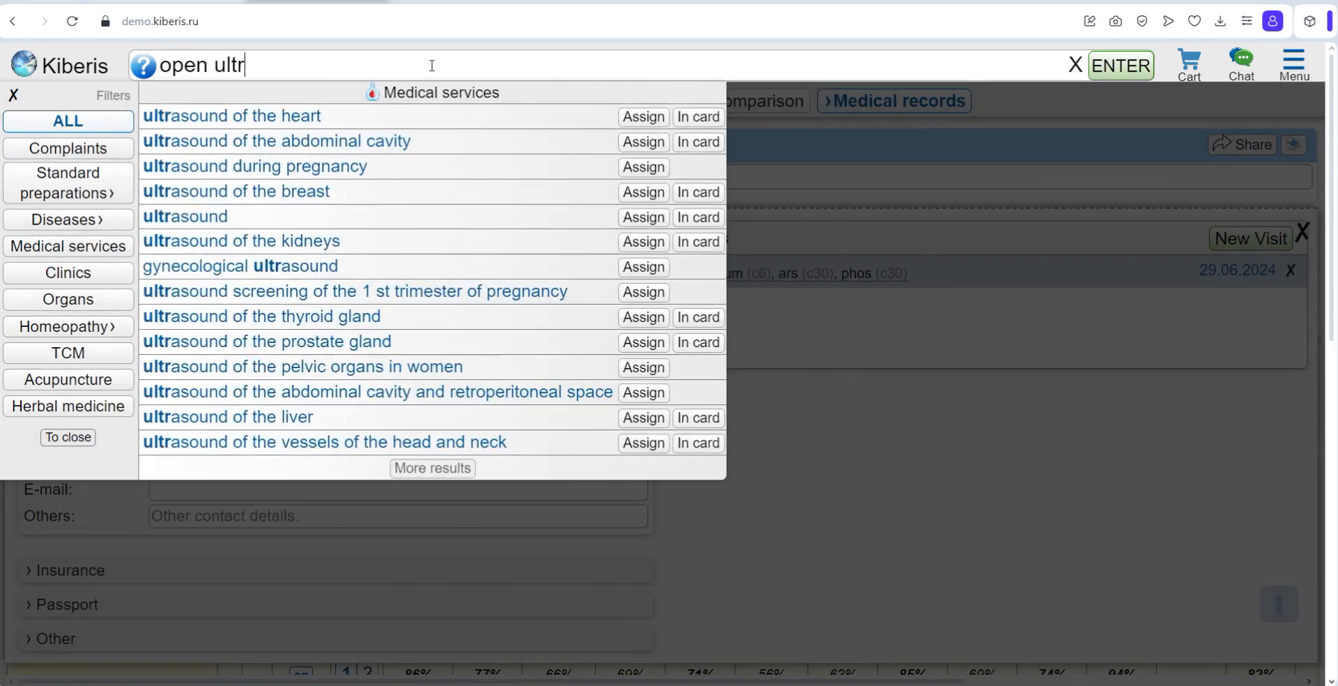
pyautogui.write('asound liver')
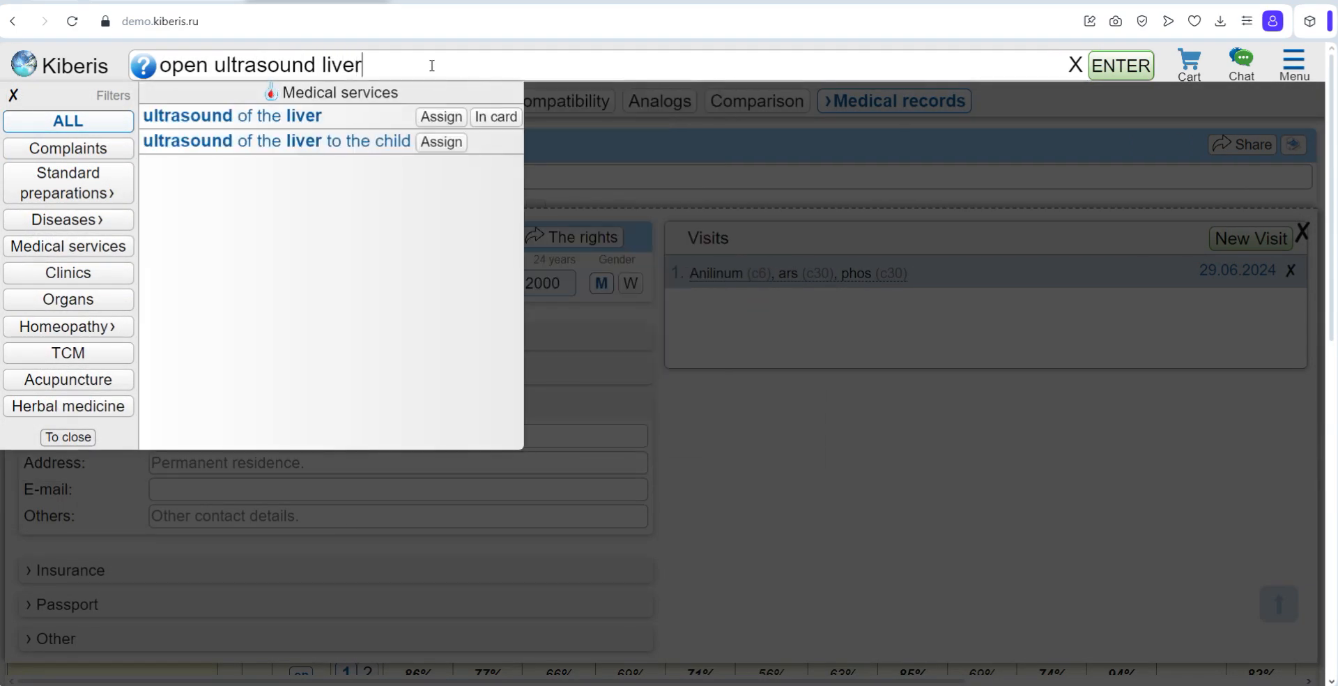
pyautogui.press('Return')
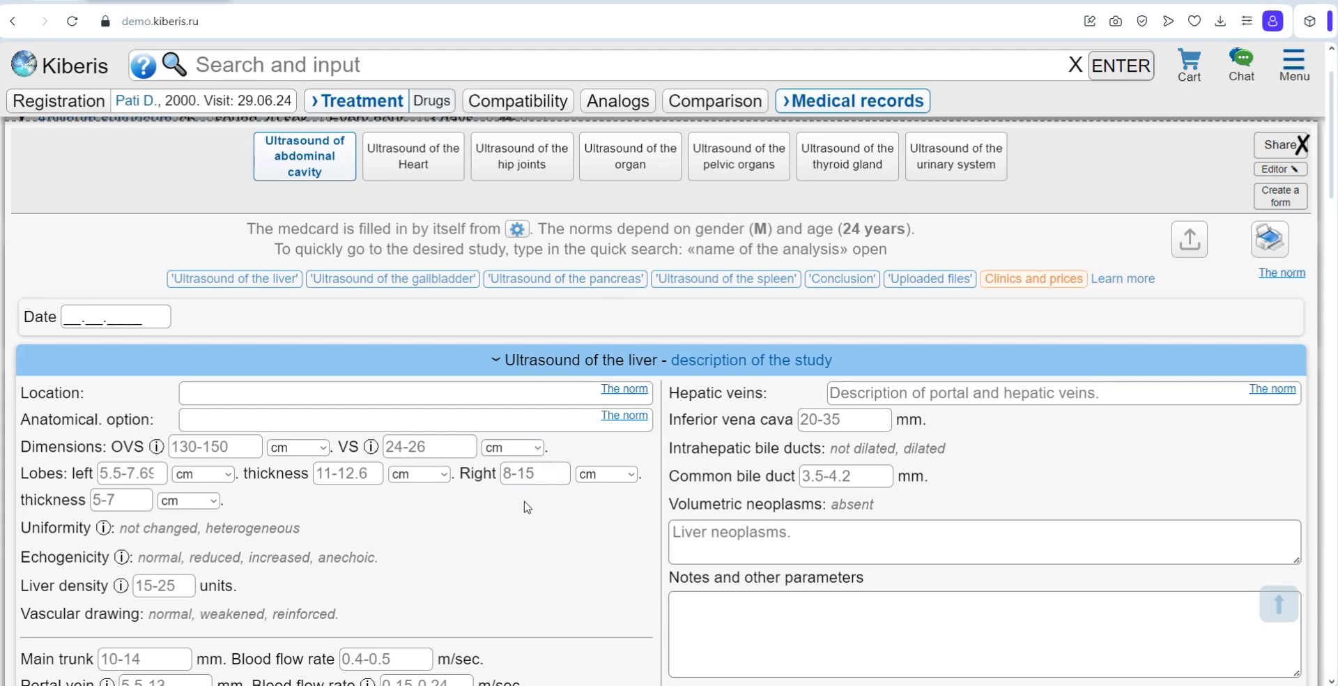
# Step: Open the General blood test form and examine its red blood, platelet and white blood sections
pyautogui.click(886, 105)
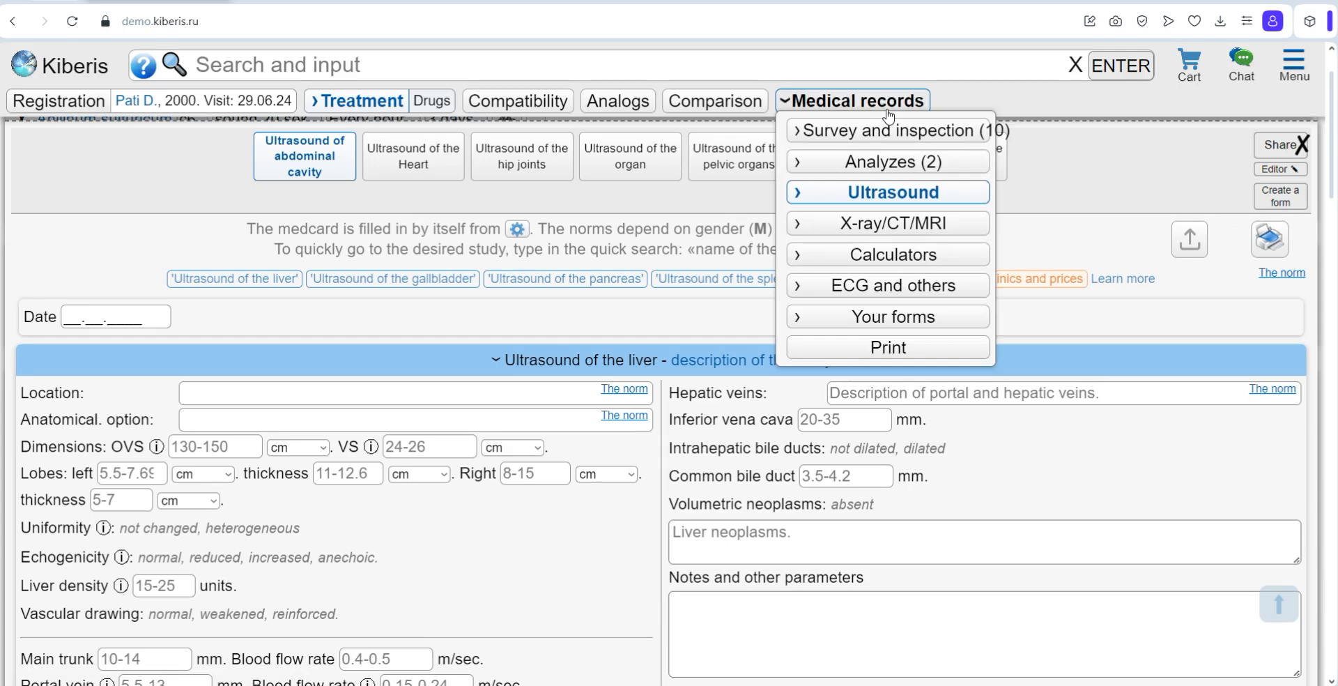
pyautogui.click(872, 163)
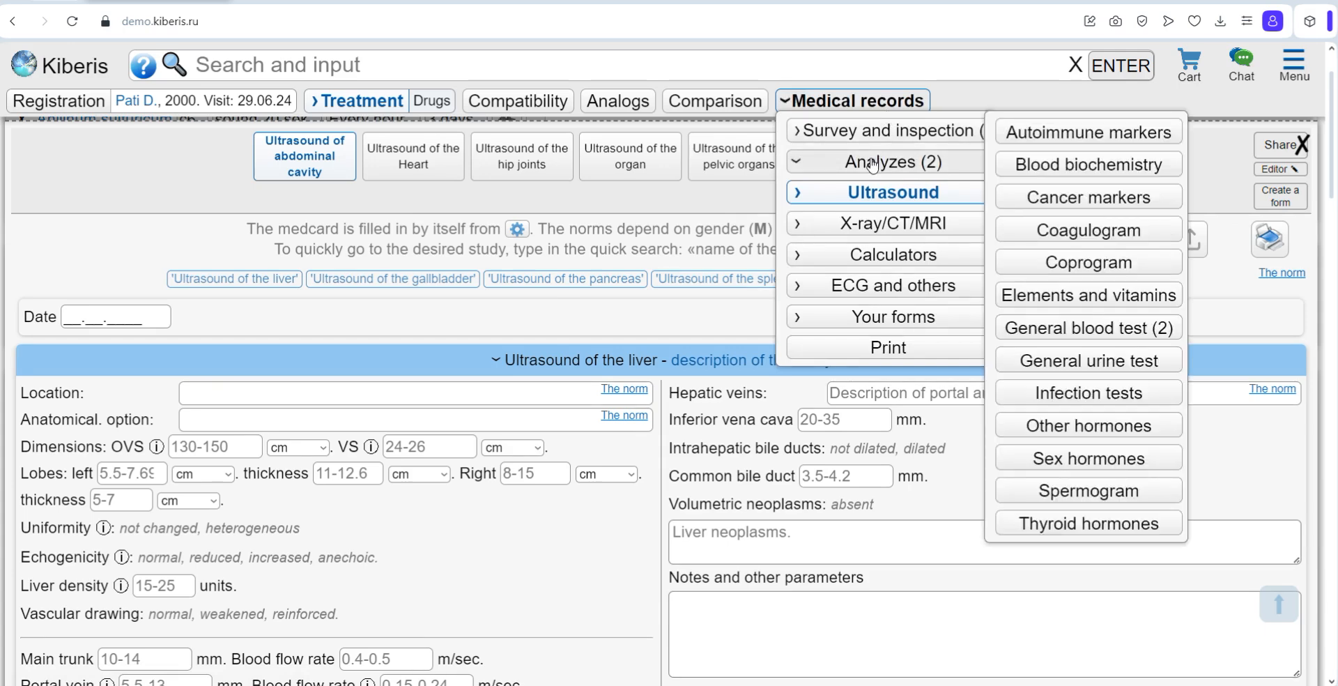
pyautogui.click(1099, 331)
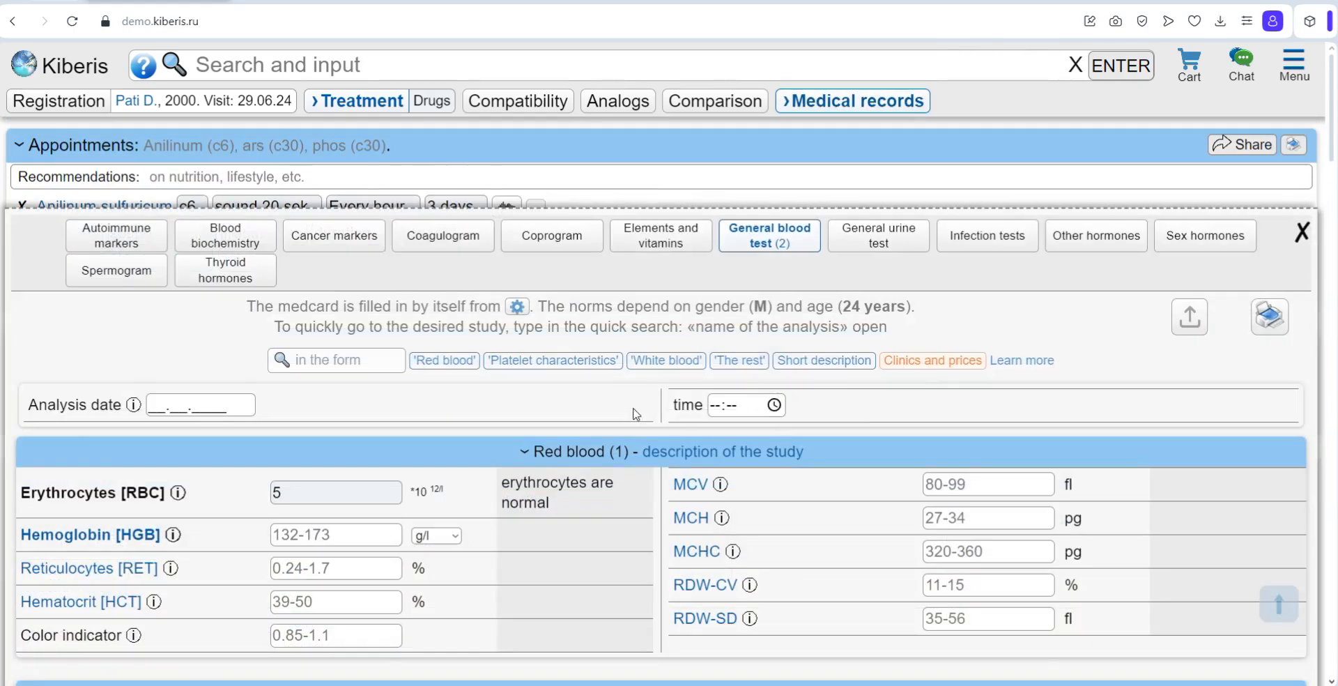
pyautogui.scroll(-3, 326, 414)
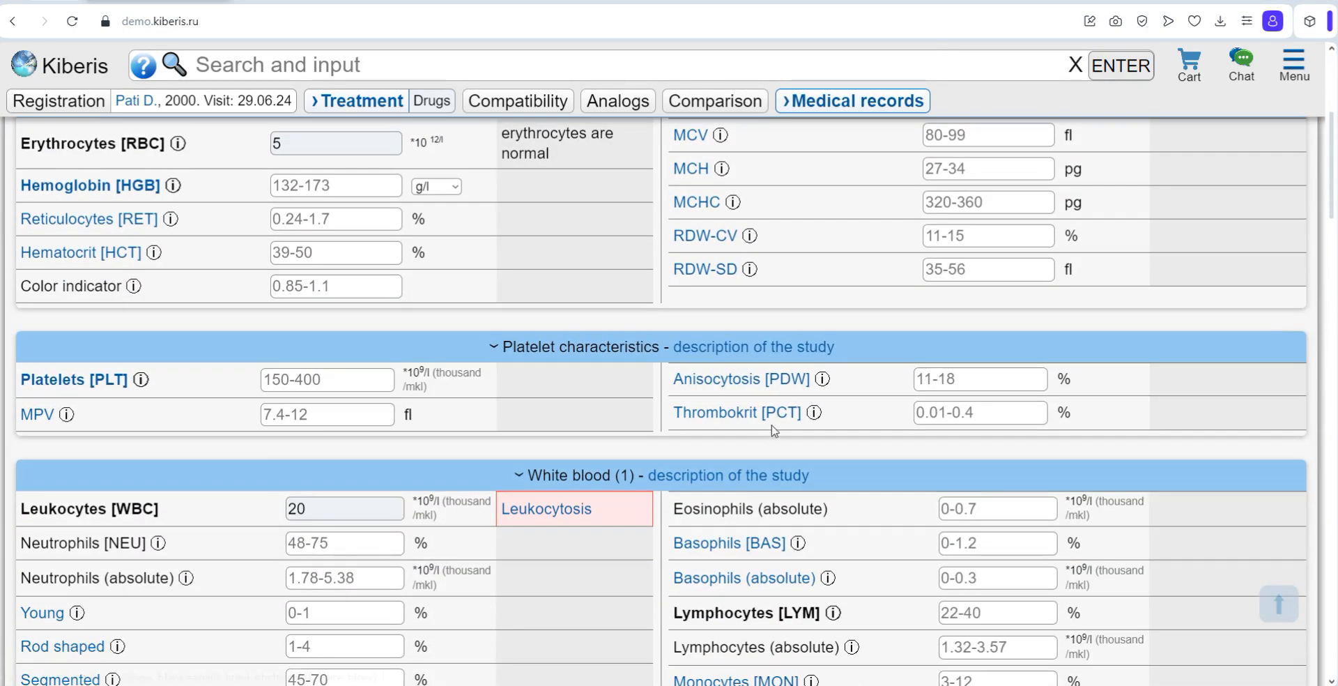
# Step: Open the General inspection form and review the patient's complaints and inspection entries
pyautogui.click(889, 98)
pyautogui.moveTo(892, 130)
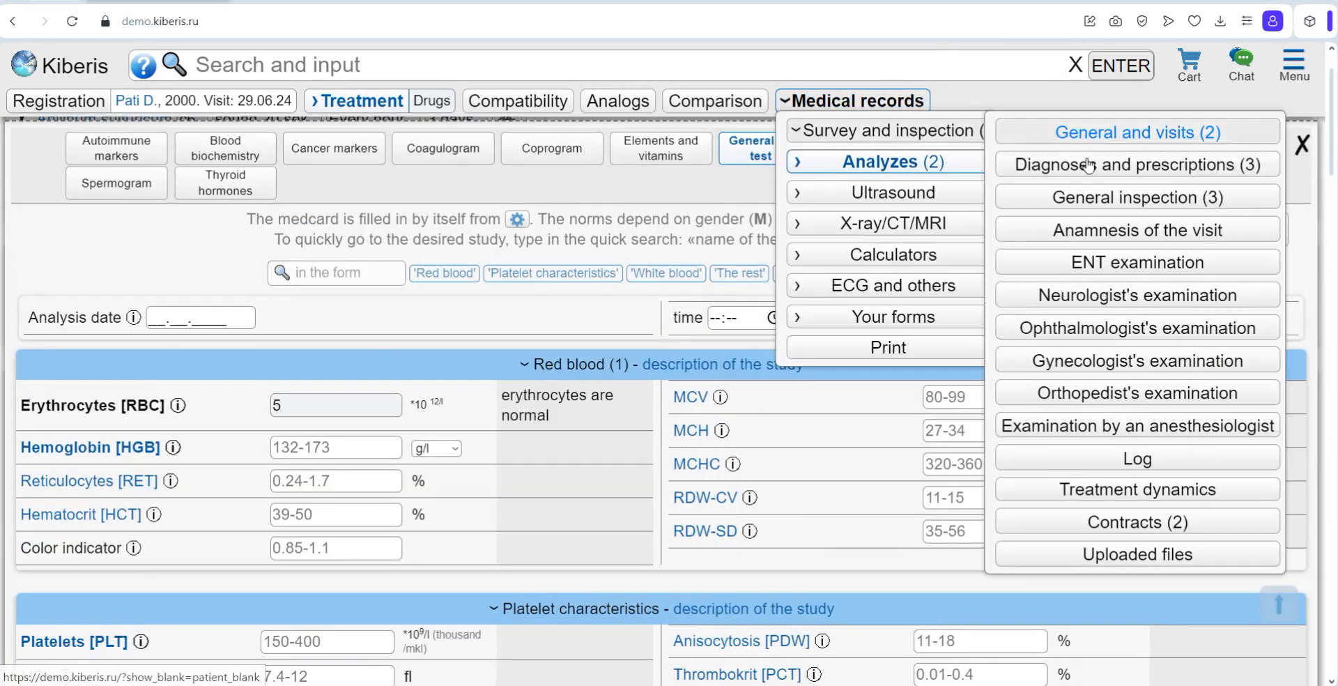
pyautogui.click(1107, 197)
pyautogui.scroll(-1, 449, 535)
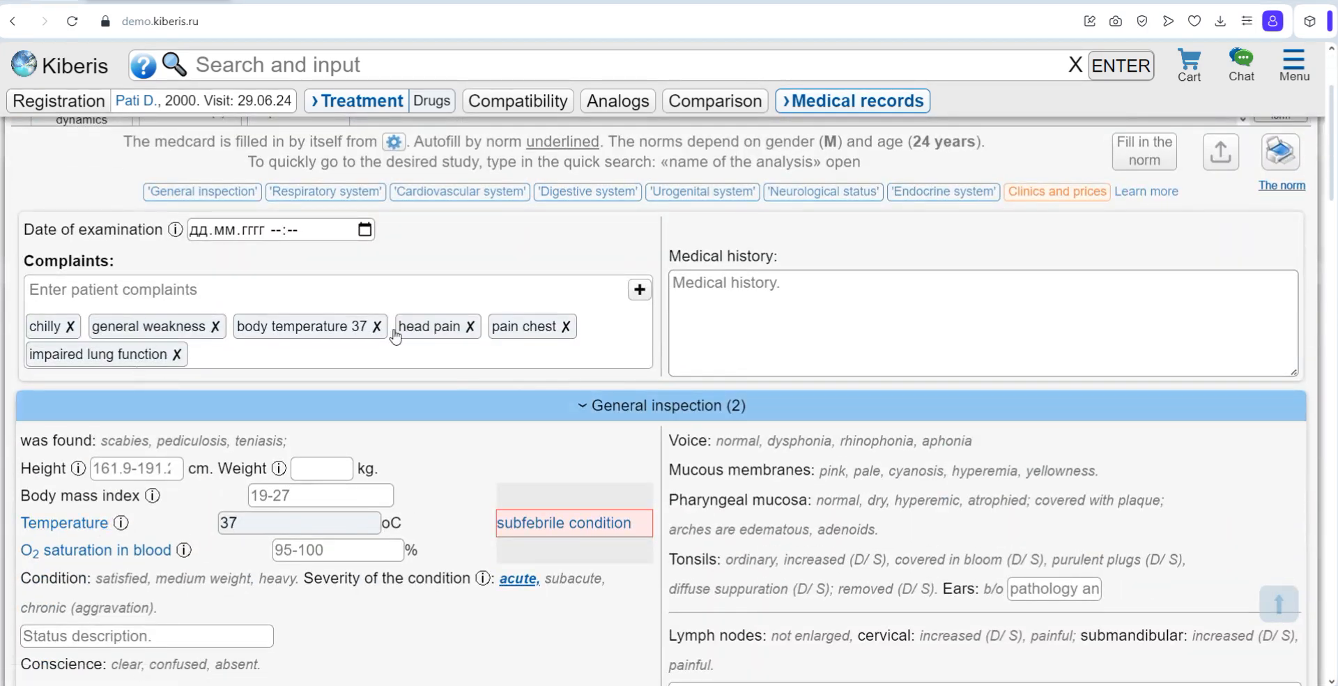
pyautogui.scroll(3, 348, 369)
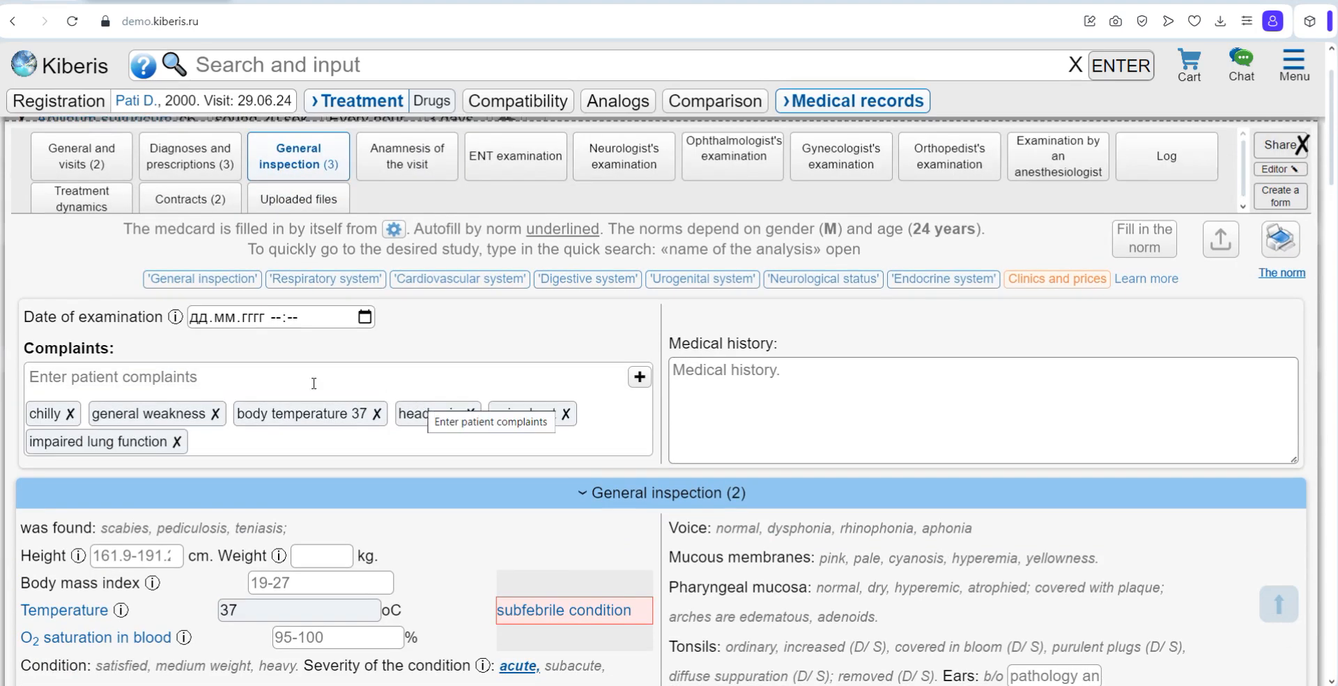
# Step: Add "K29.7 Gastritis, unspecified" as a basic diagnosis in the Diagnoses and prescriptions form
pyautogui.click(870, 107)
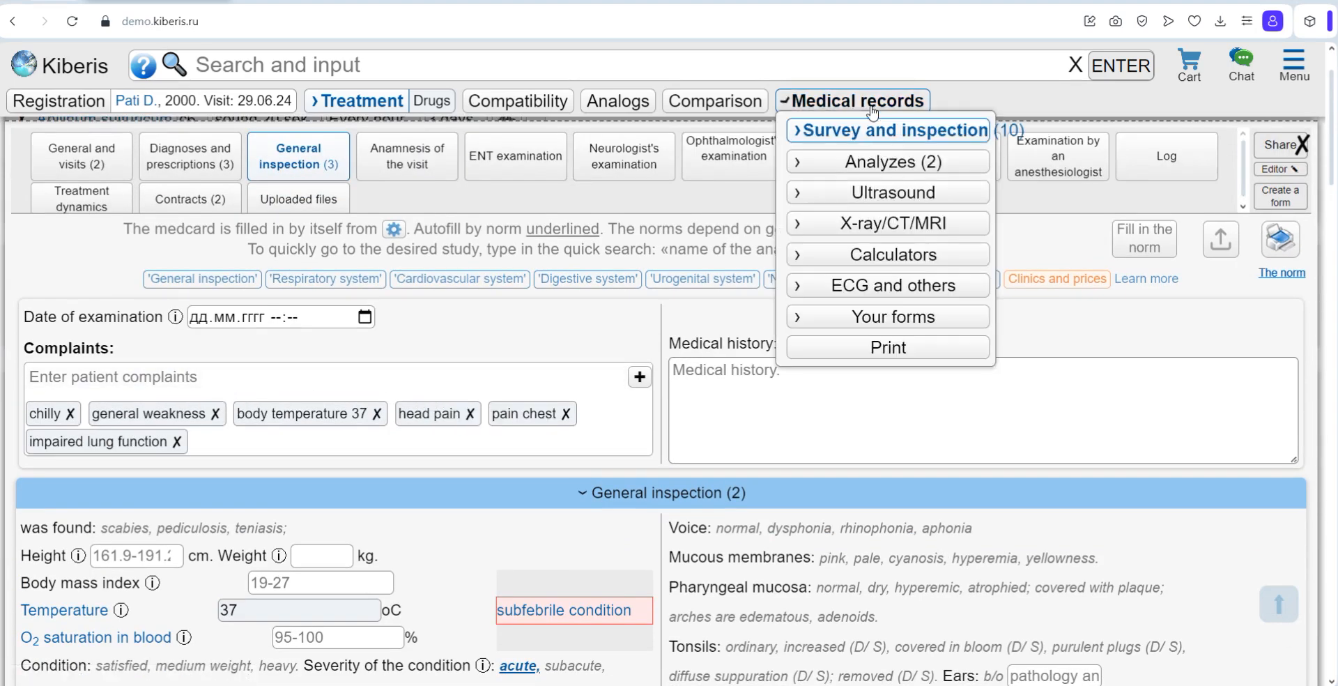
pyautogui.click(892, 131)
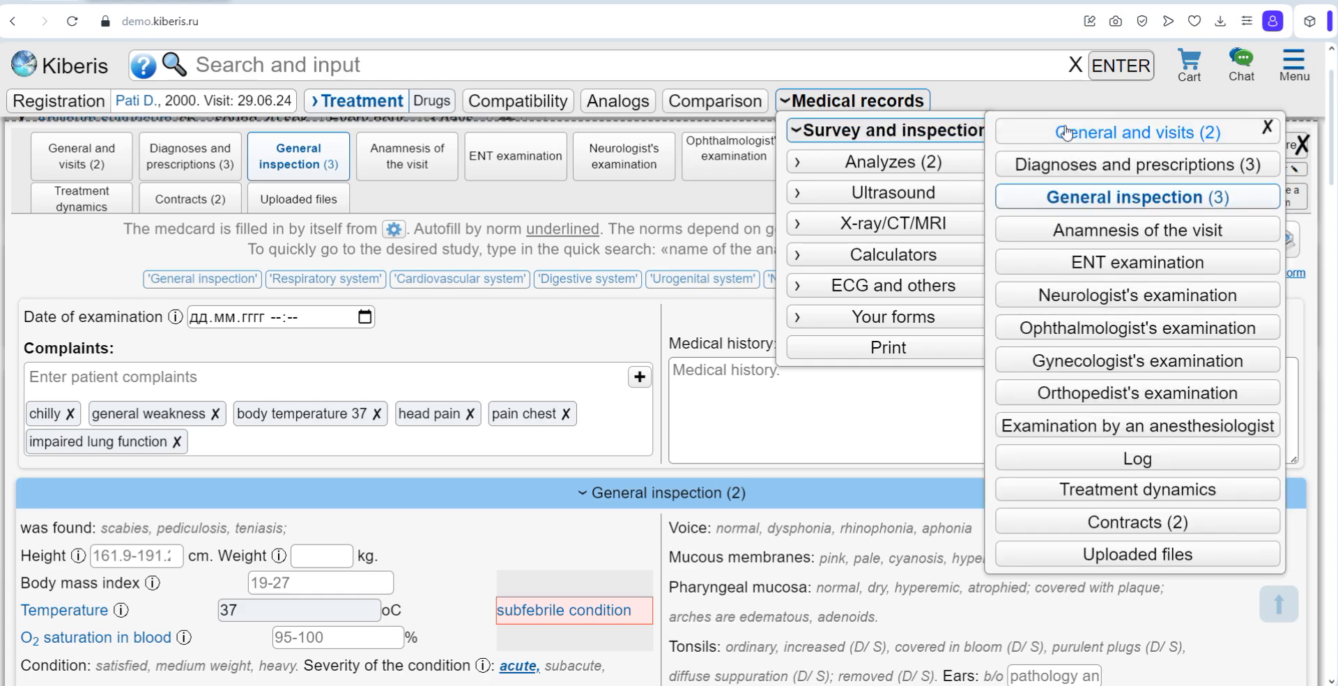
pyautogui.click(1096, 167)
pyautogui.scroll(-2, 69, 469)
pyautogui.click(73, 467)
pyautogui.write('ga')
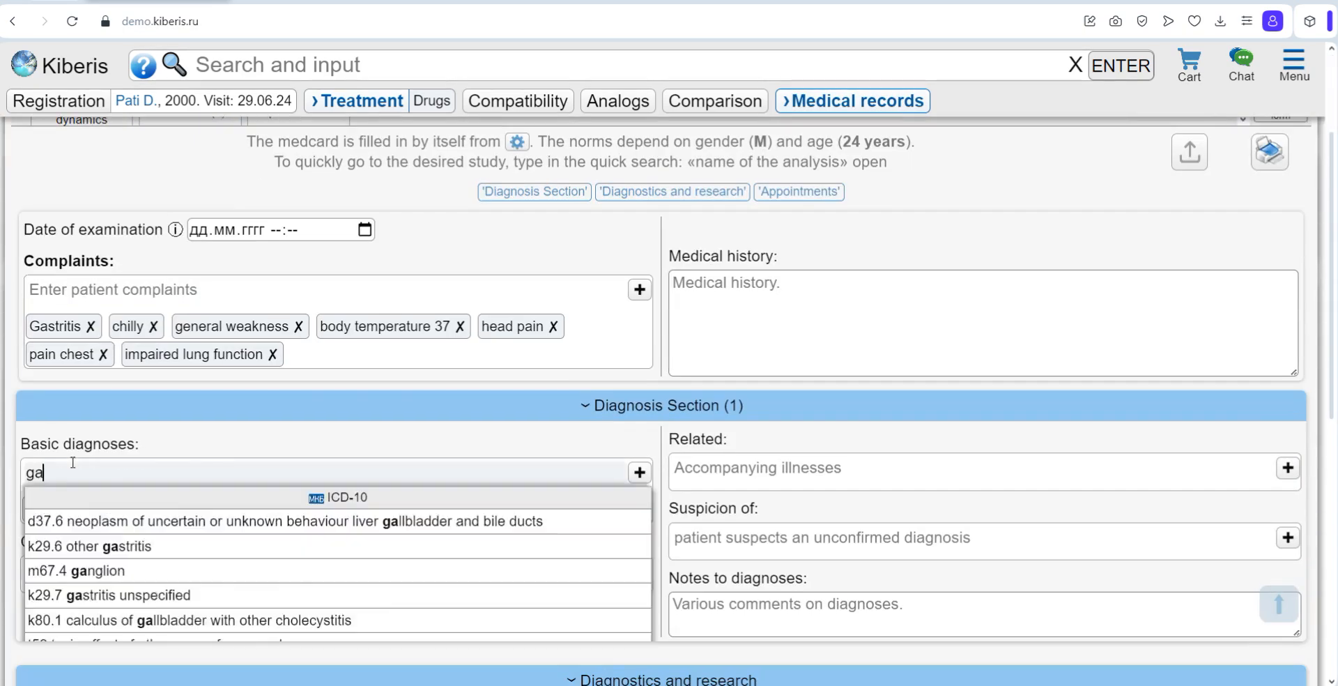
pyautogui.write('str')
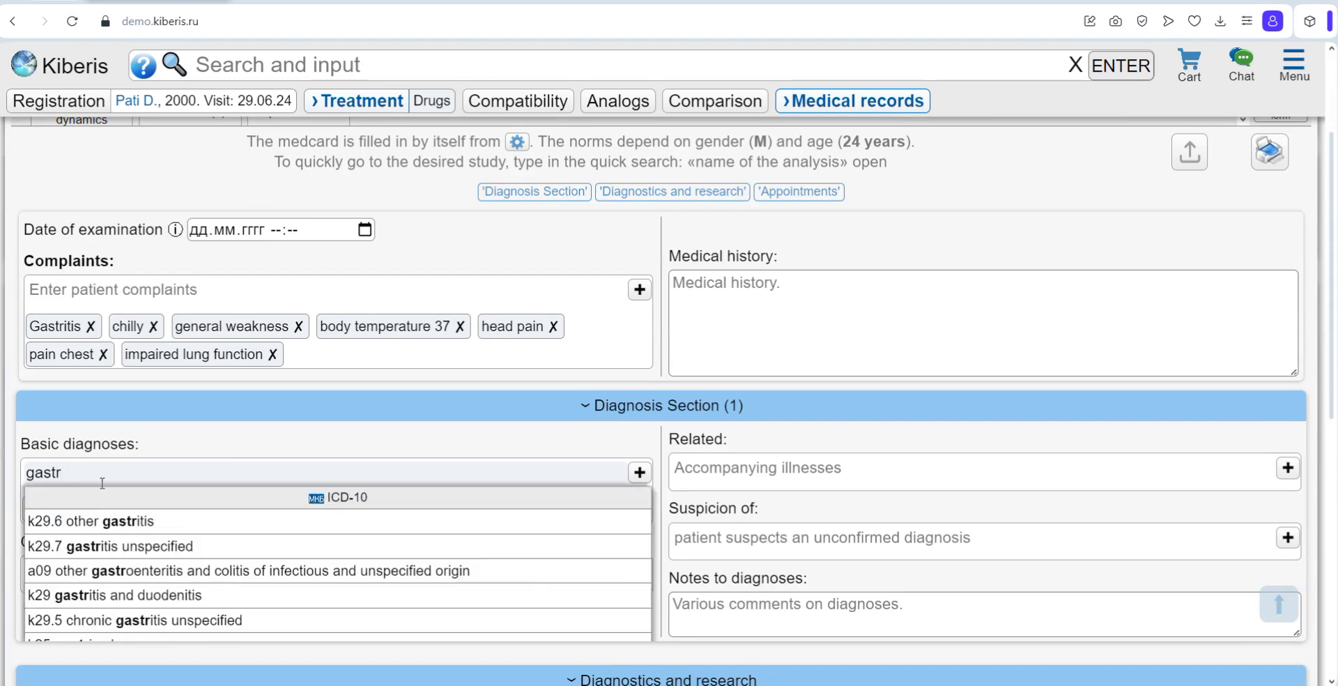
pyautogui.click(120, 547)
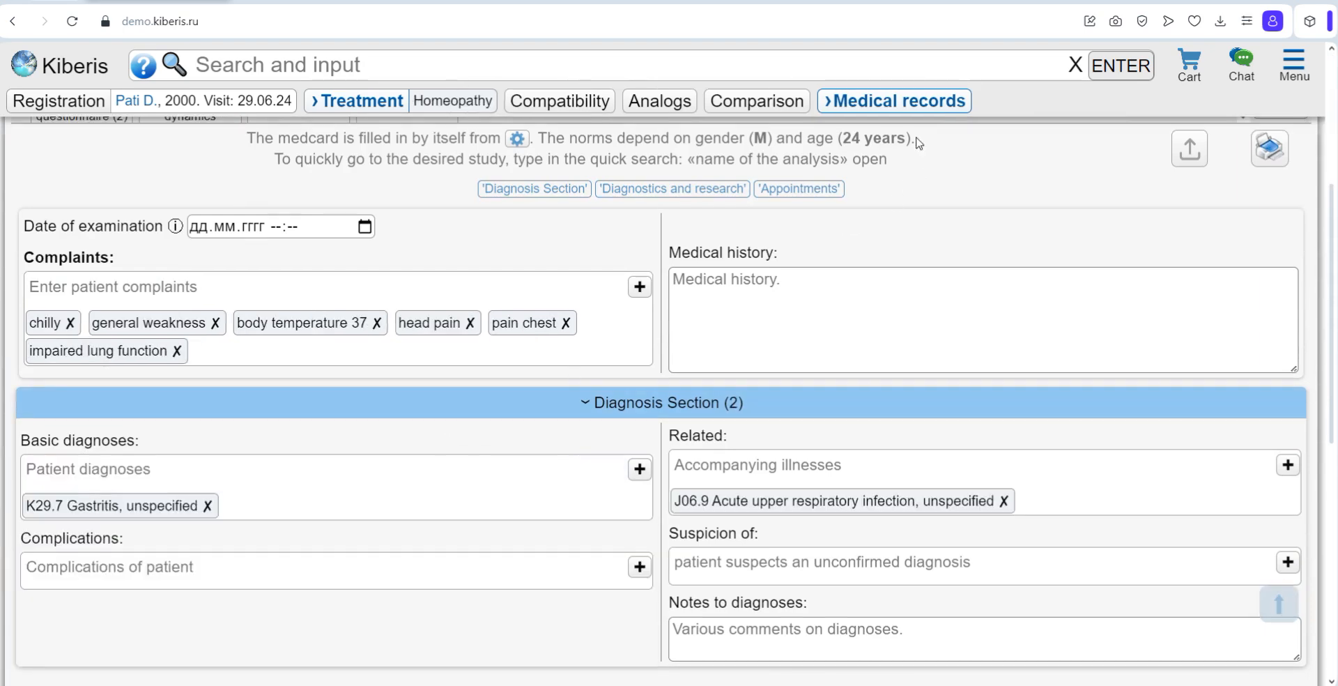
# Step: Open the Homeopathic questionnaire and look through its complete symptom and general modalities sections
pyautogui.click(910, 104)
pyautogui.click(927, 131)
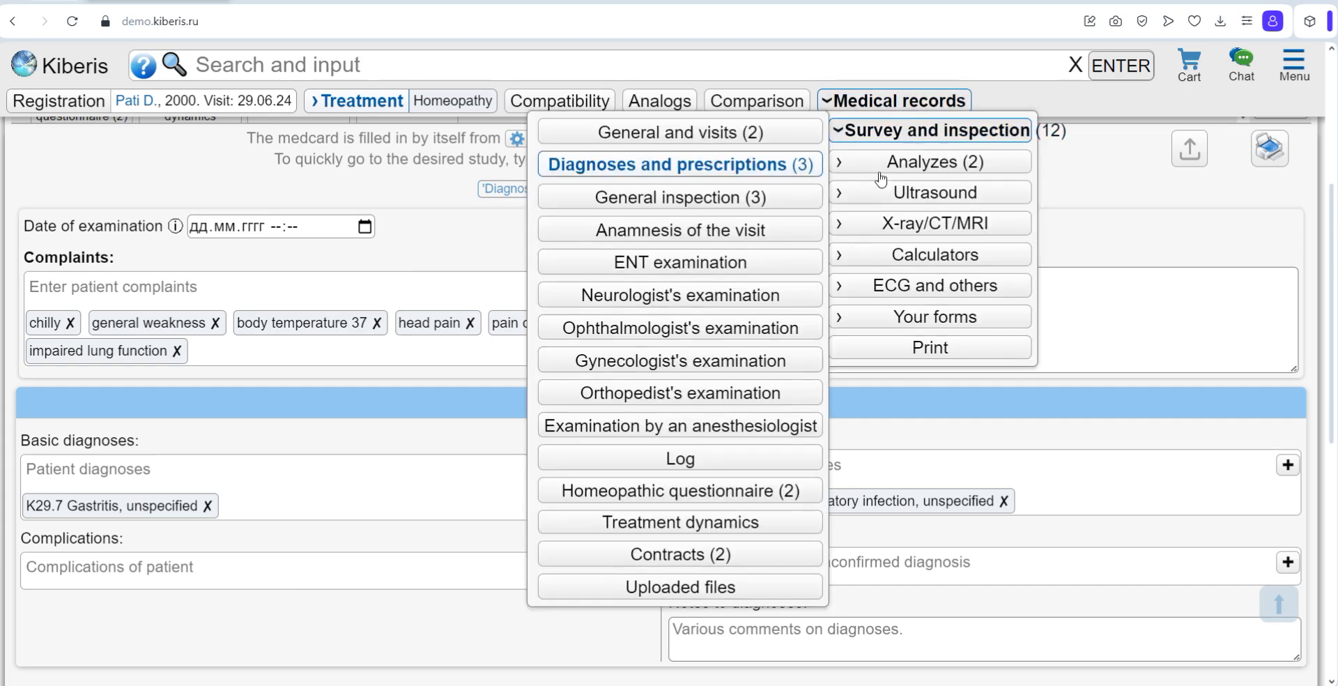
pyautogui.click(655, 492)
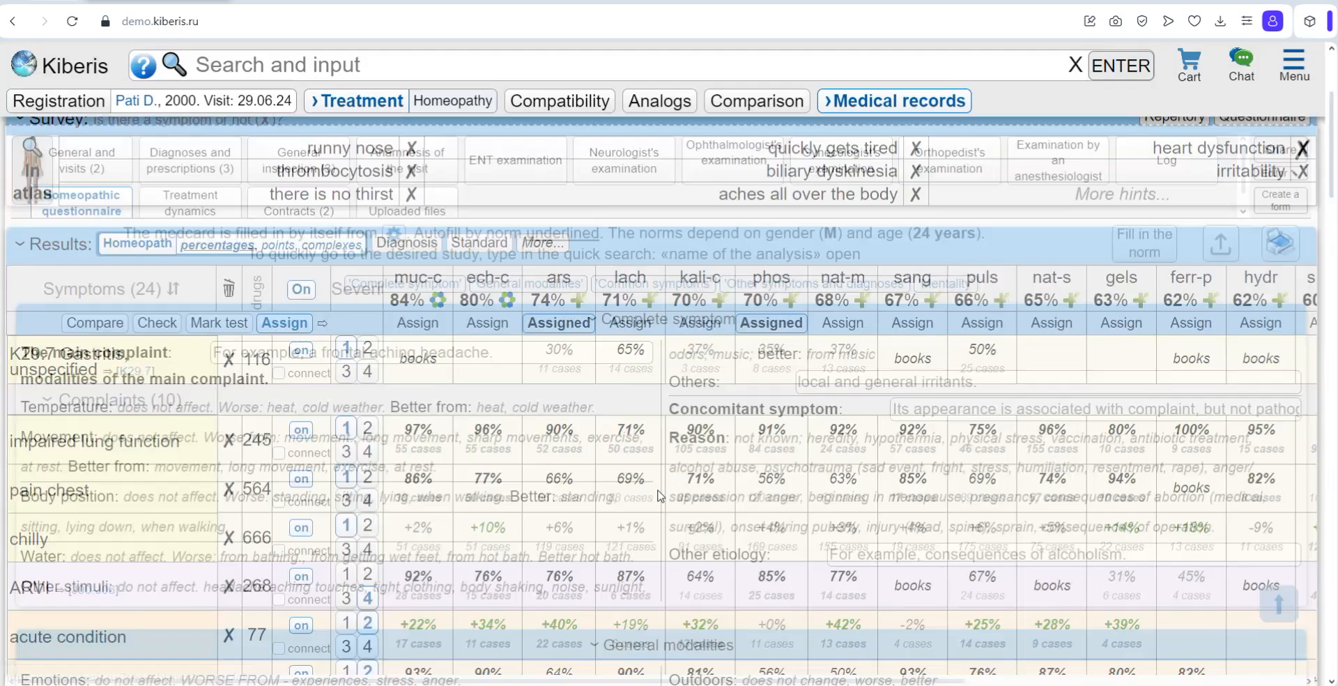
pyautogui.scroll(-2, 642, 497)
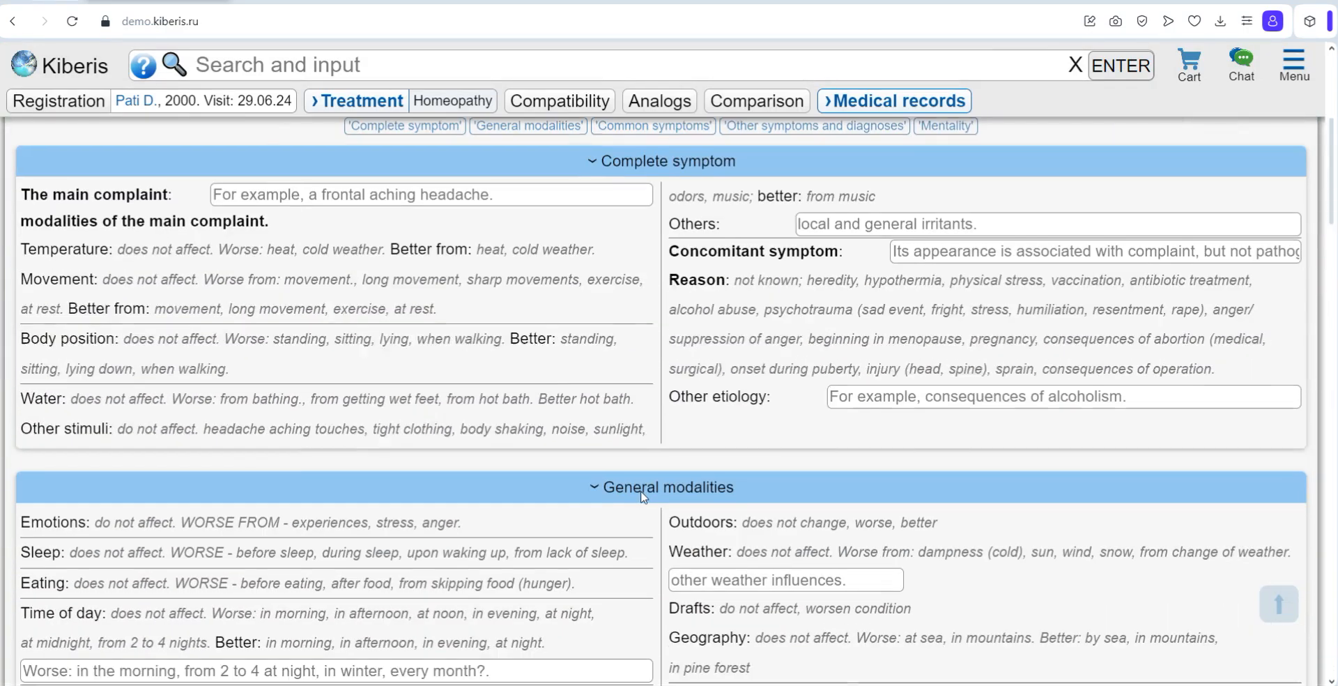
# Step: Open the Homeopathic questionnaire's sharing rights and review the link parameters for form filling, visit access and expiration date
pyautogui.scroll(4, 1265, 256)
pyautogui.click(1264, 255)
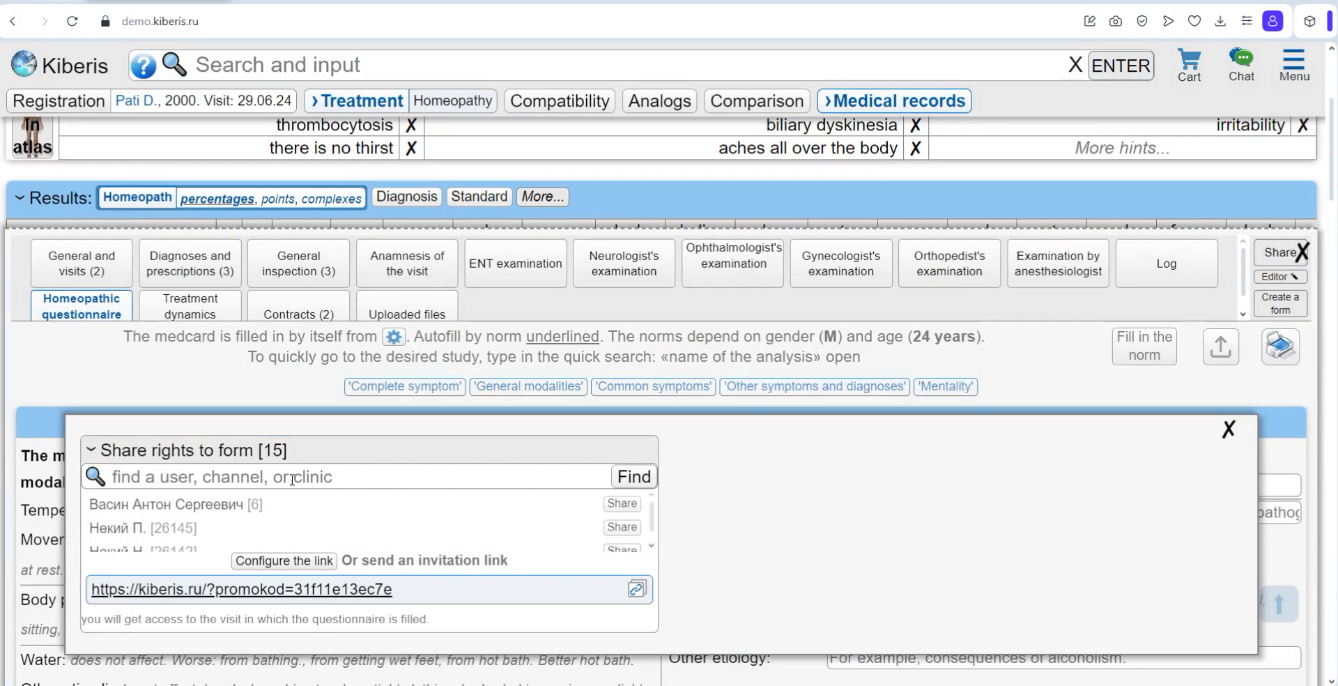
pyautogui.click(284, 561)
pyautogui.click(378, 313)
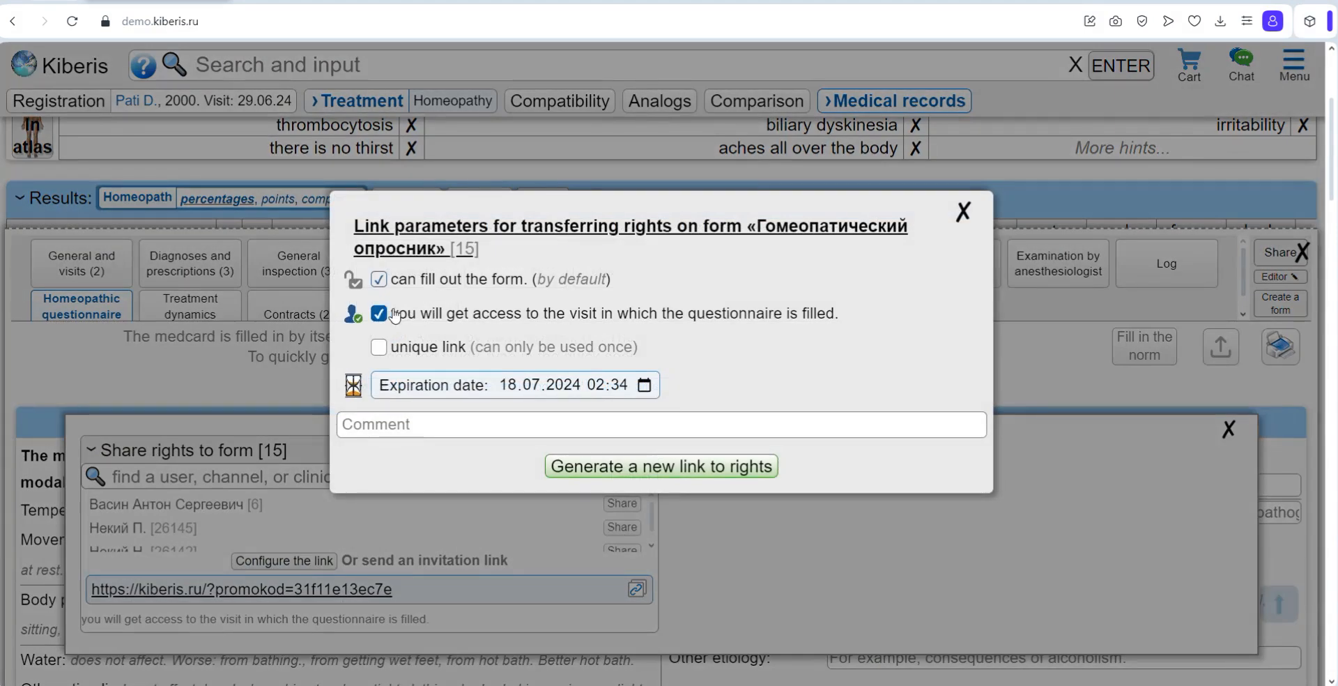
pyautogui.click(964, 221)
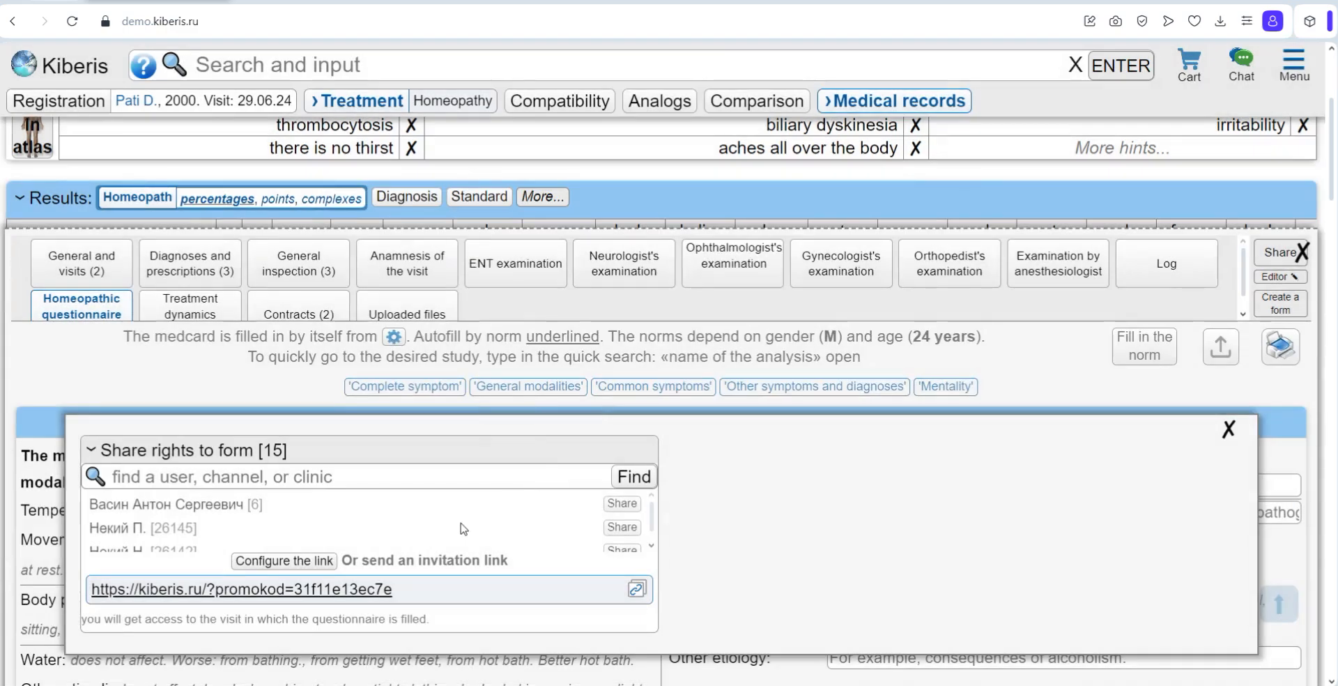
# Step: Copy the Homeopathic questionnaire's invitation link and close the sharing window
pyautogui.click(636, 588)
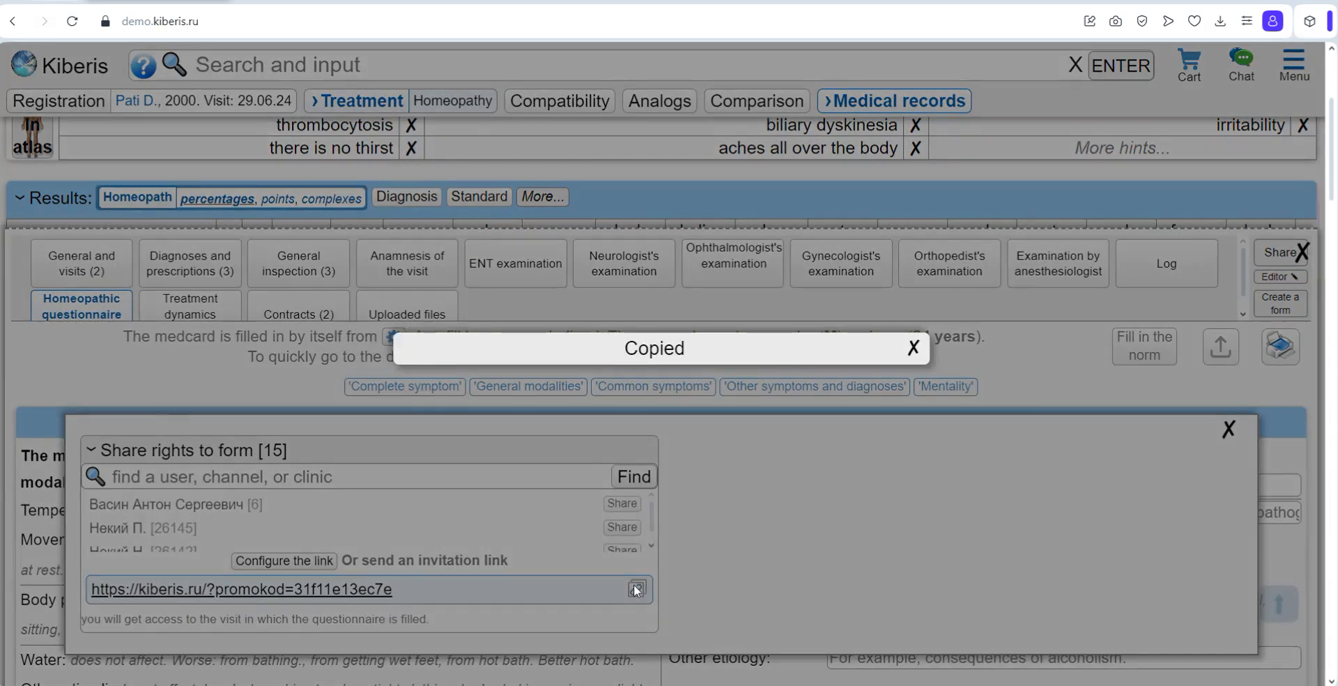
pyautogui.click(914, 350)
pyautogui.click(1228, 431)
# Step: Switch the Homeopathic questionnaire to the form editor and look through its editable sections
pyautogui.click(1281, 277)
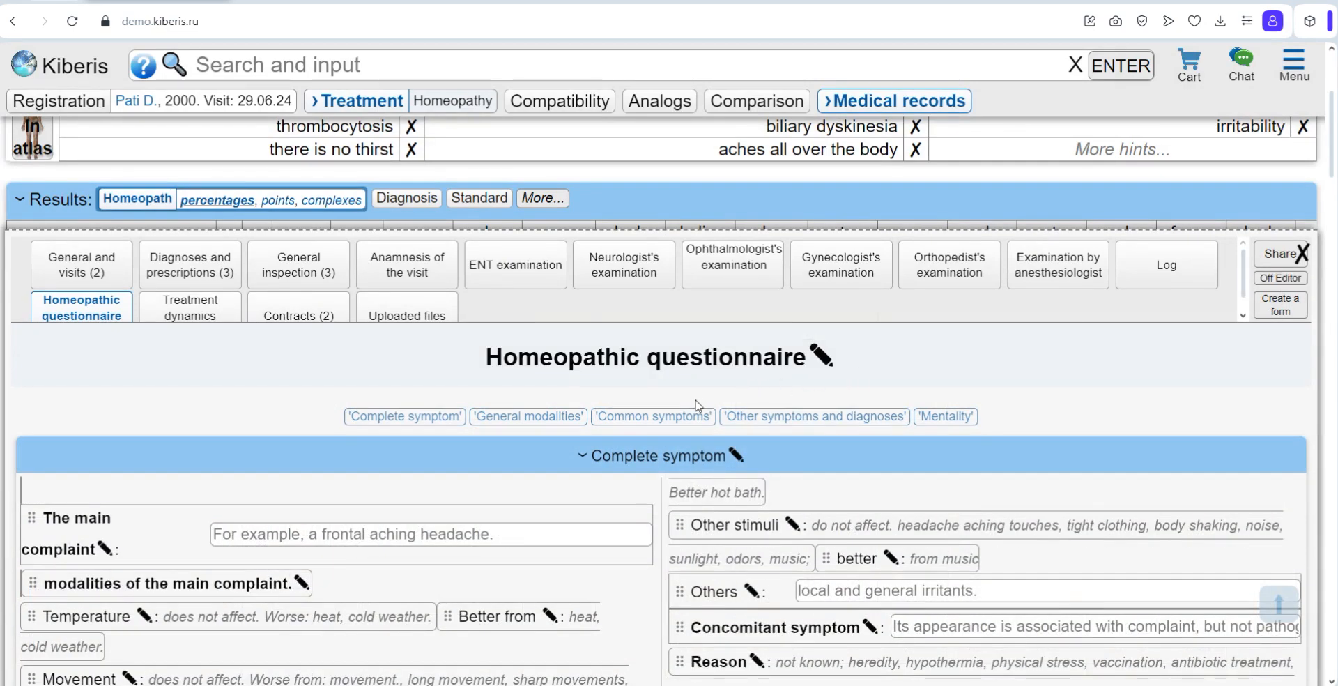
pyautogui.scroll(-10, 703, 405)
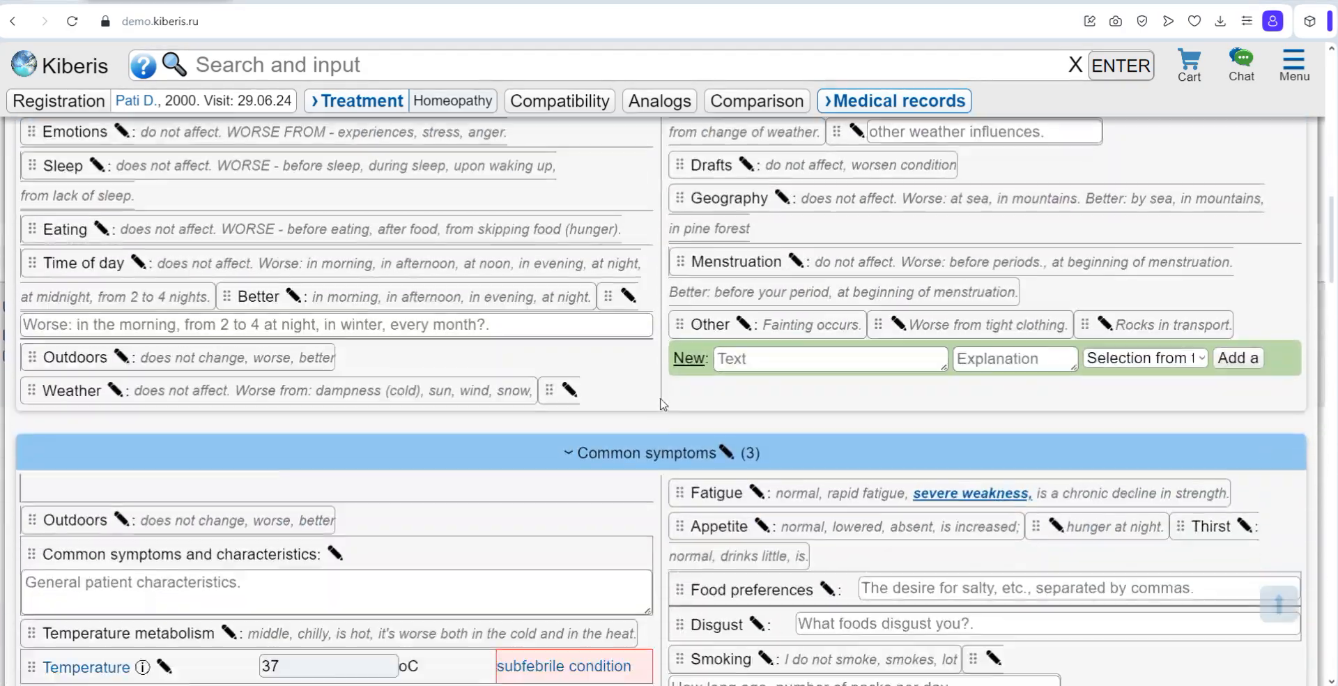
pyautogui.scroll(-5, 662, 404)
pyautogui.scroll(12, 662, 403)
pyautogui.scroll(5, 661, 402)
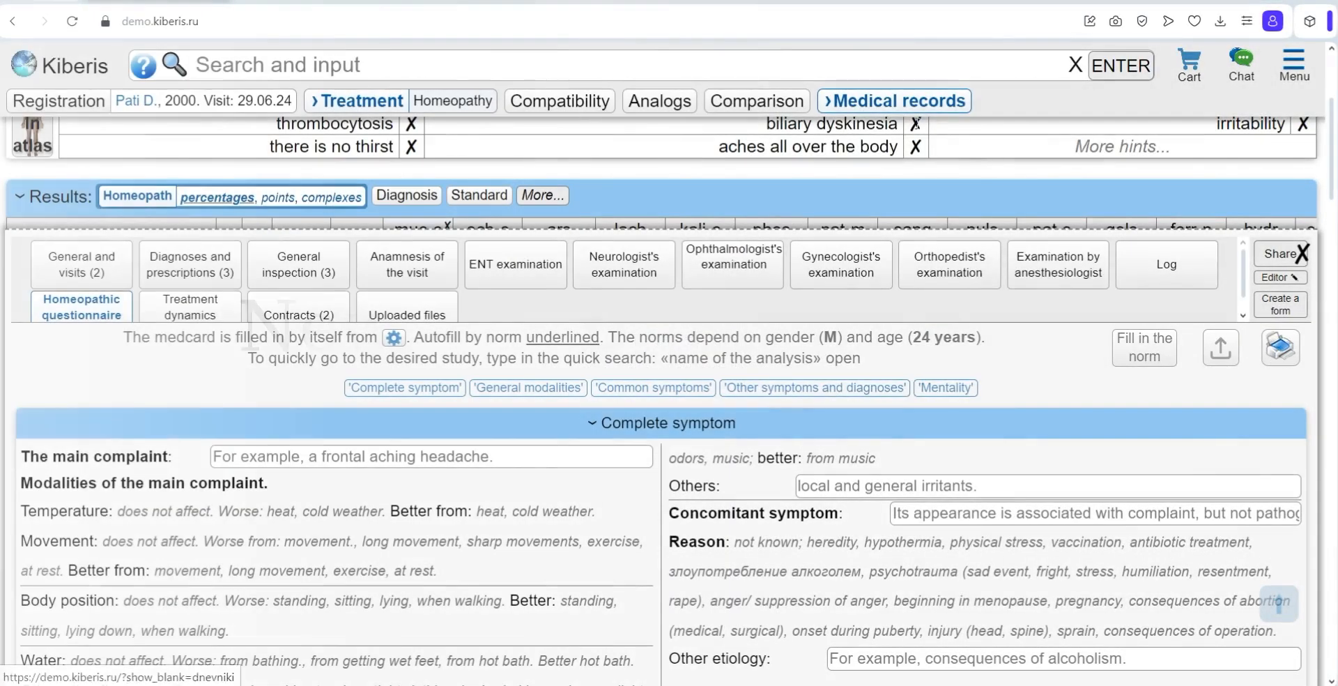
# Step: Open the print view for all medical card forms and check the form list, keeping All forms selected
pyautogui.click(892, 103)
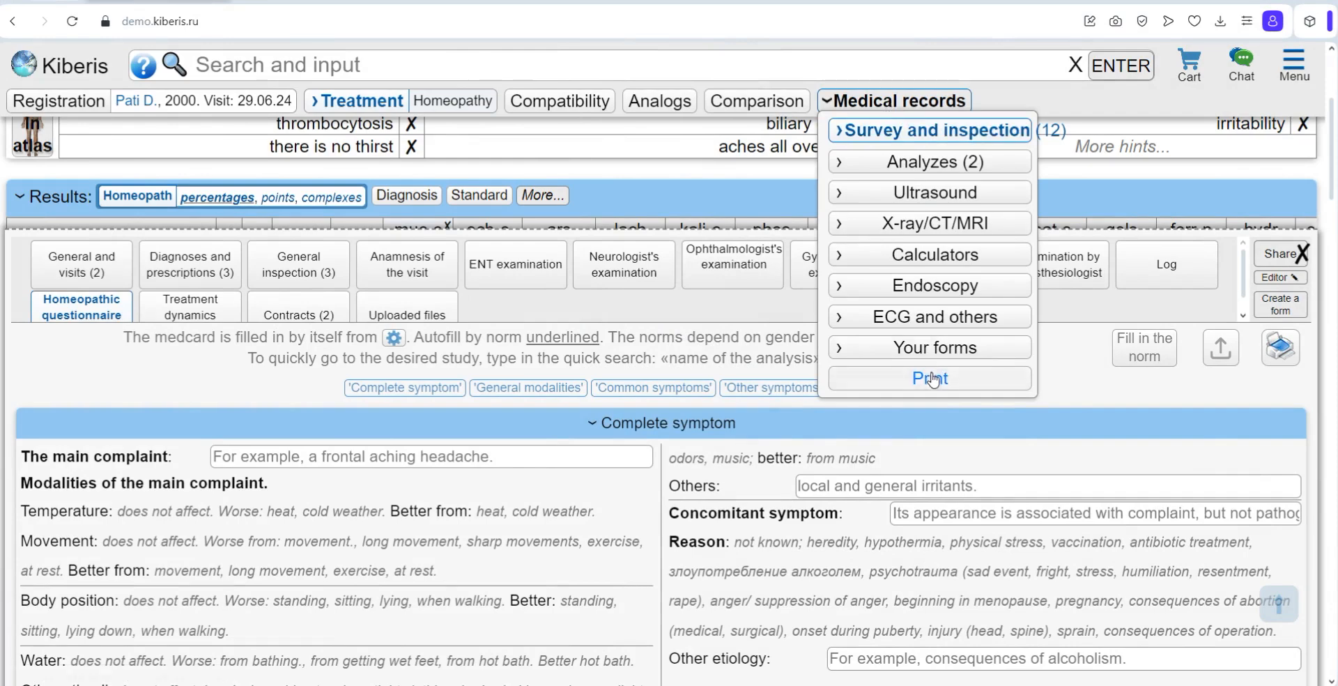
pyautogui.click(930, 378)
pyautogui.click(251, 359)
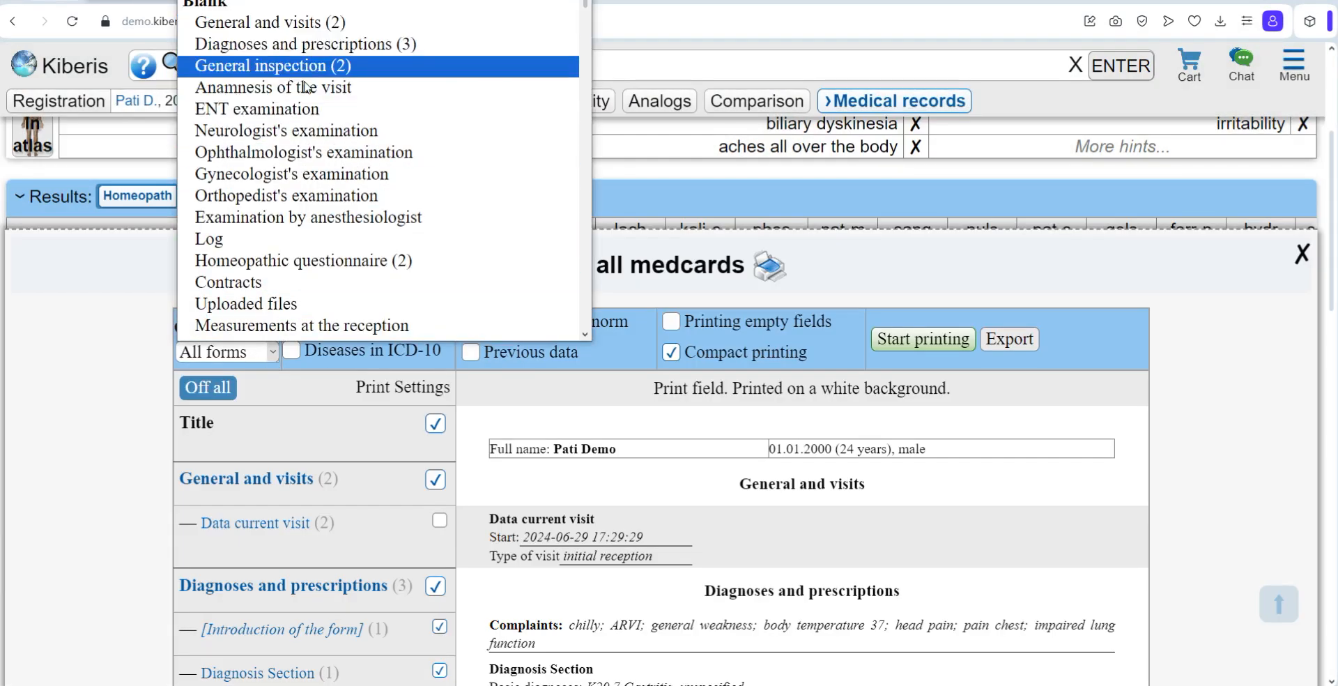
pyautogui.click(371, 427)
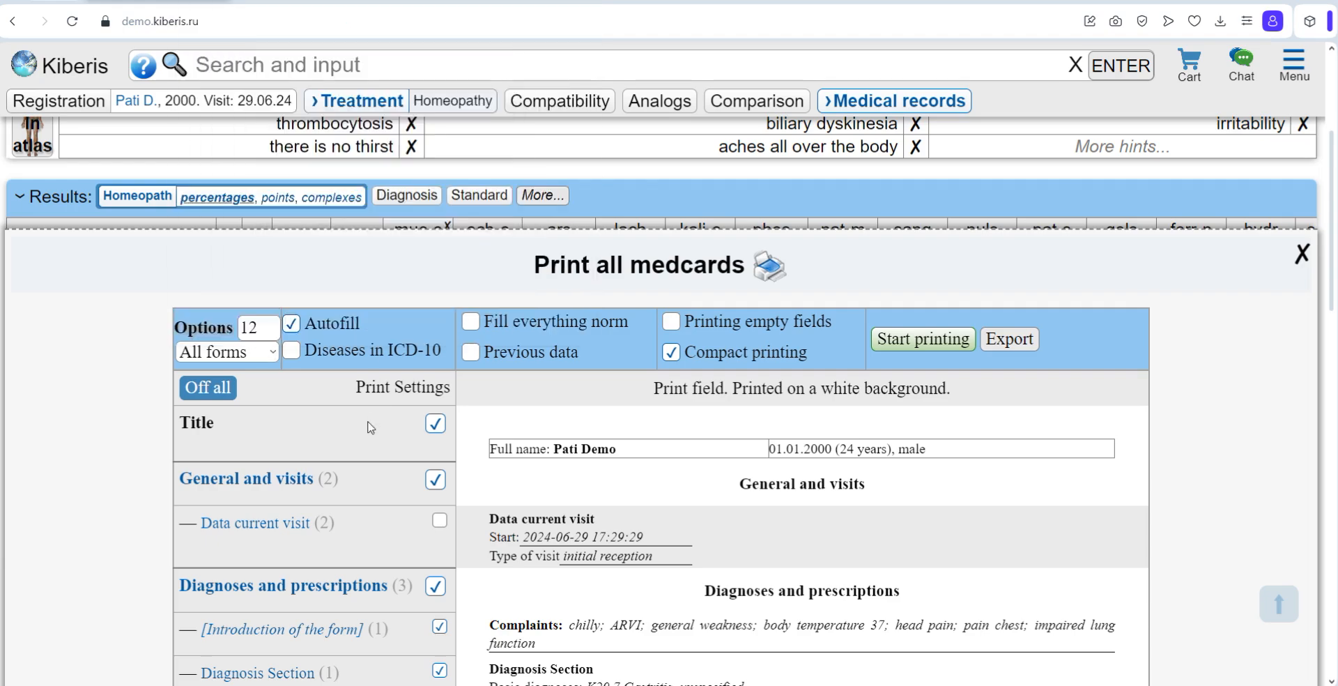
# Step: Fill everything with norm values in the printout, including the Homeopathic questionnaire, and review the resulting sections
pyautogui.click(492, 329)
pyautogui.scroll(-5, 655, 404)
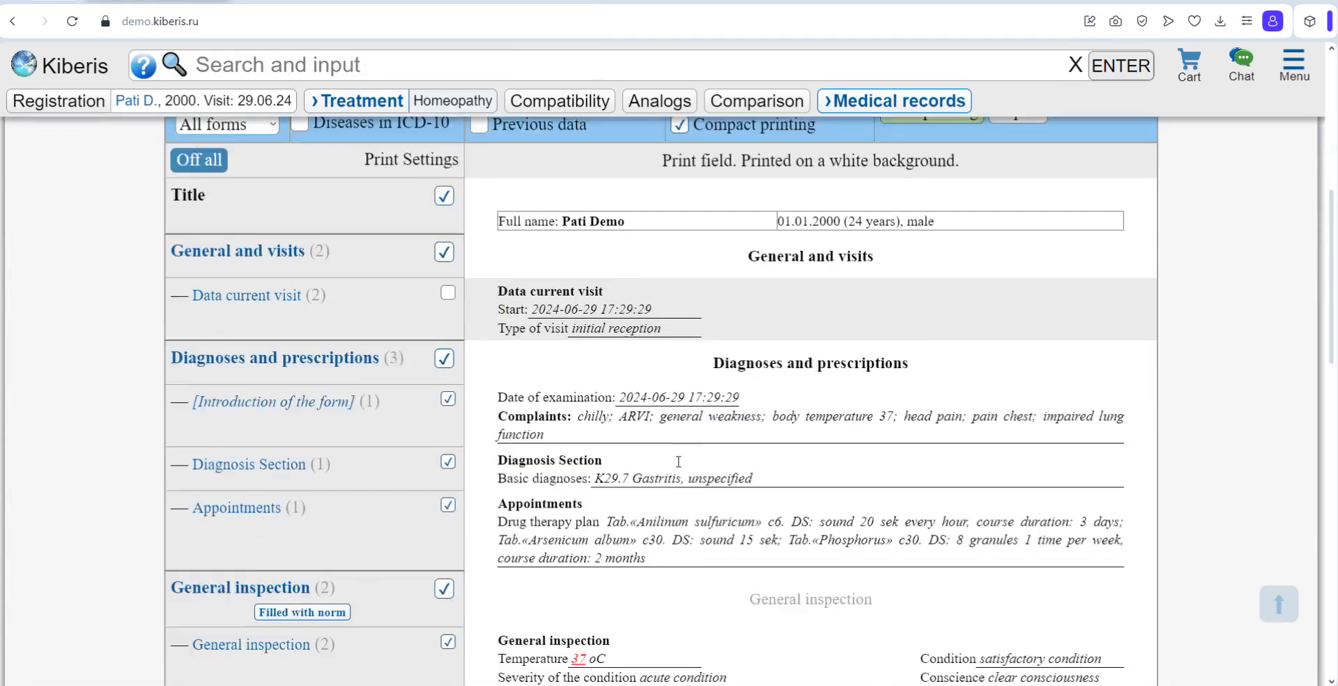
pyautogui.scroll(-12, 673, 453)
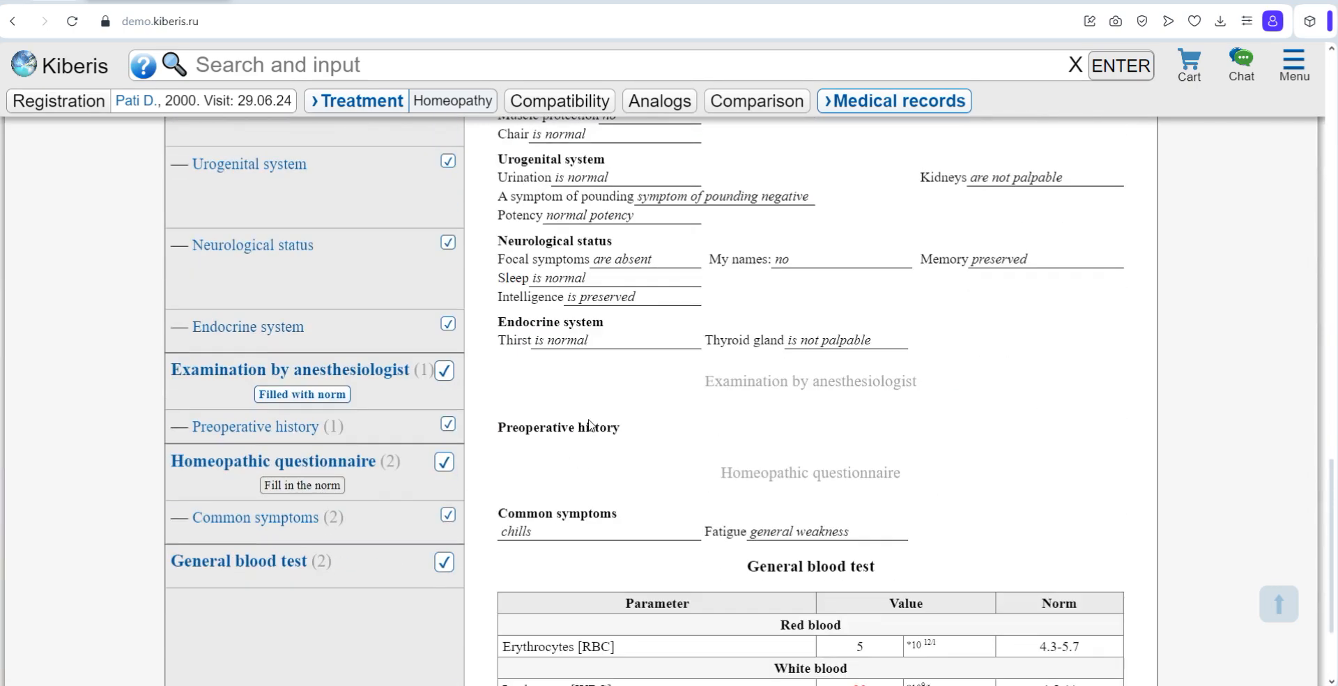
pyautogui.click(301, 484)
pyautogui.scroll(20, 740, 533)
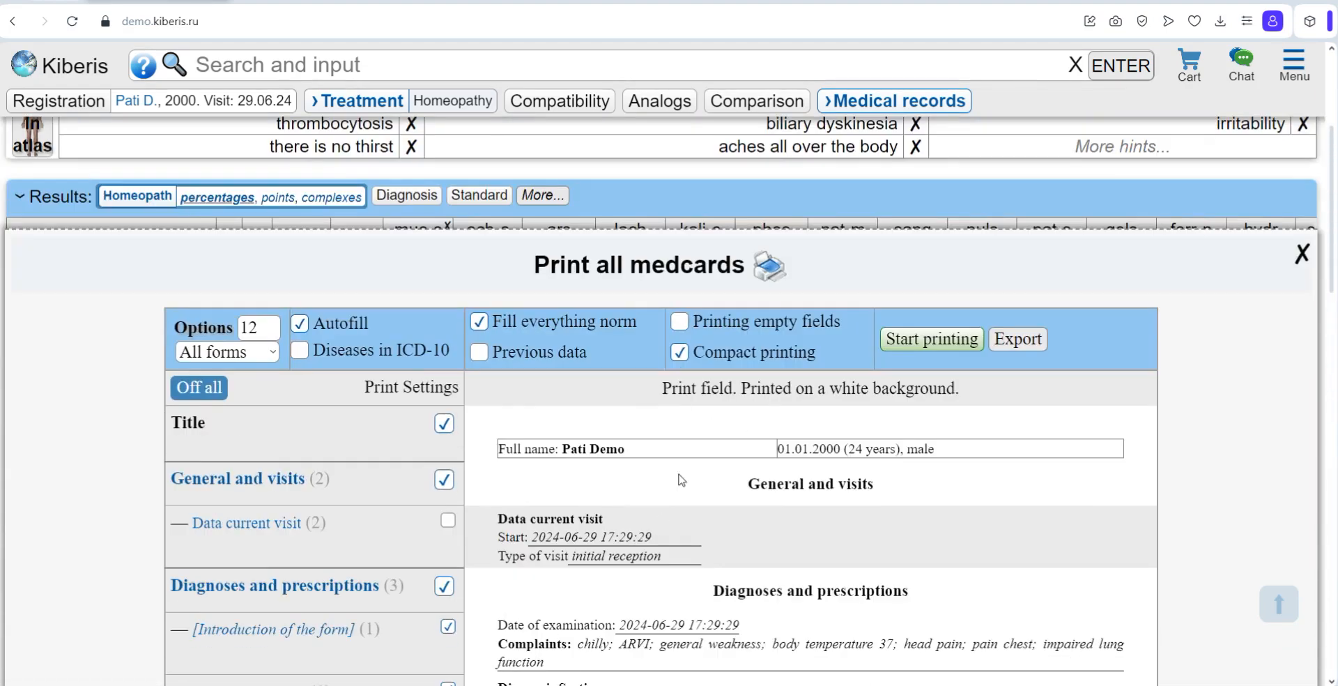
# Step: Preview the printout with empty fields included, and switch that option back off
pyautogui.click(680, 322)
pyautogui.scroll(-8, 737, 478)
pyautogui.scroll(-5, 735, 479)
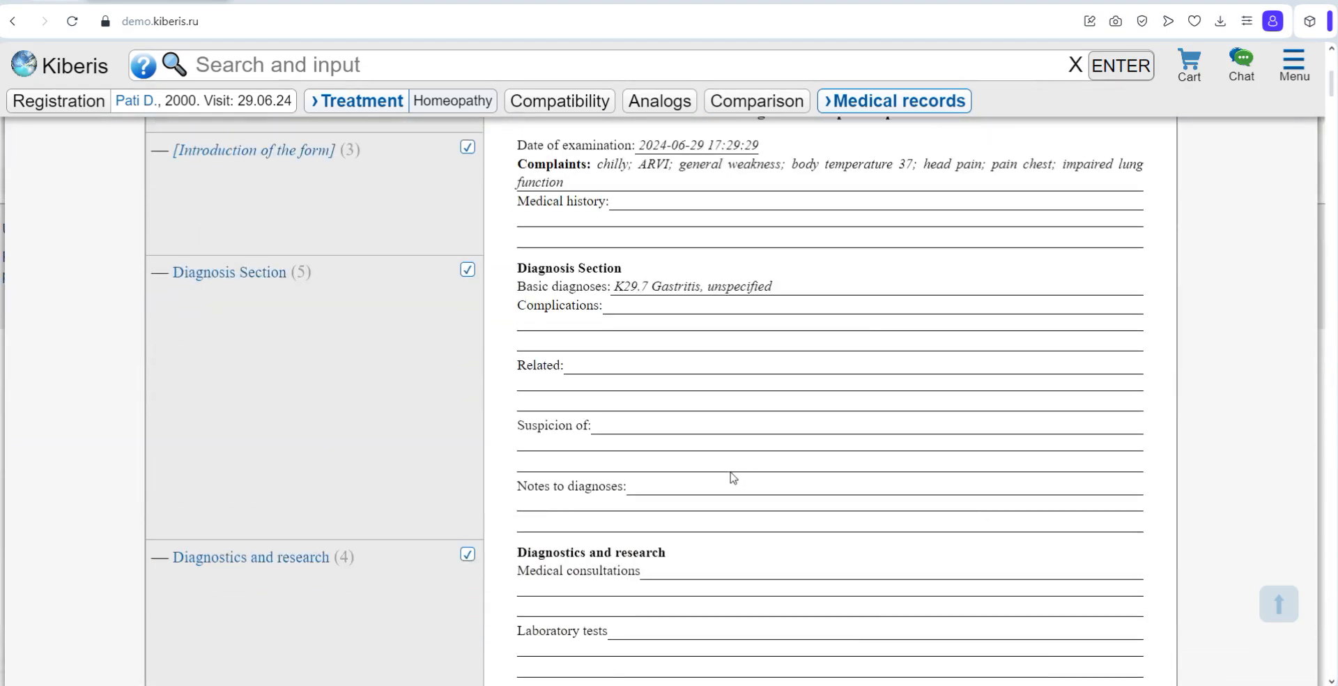
pyautogui.scroll(15, 731, 474)
pyautogui.click(699, 323)
# Step: Turn on Diseases in ICD-10 for the printout and review the Diagnoses and prescriptions section
pyautogui.click(317, 355)
pyautogui.scroll(-4, 612, 418)
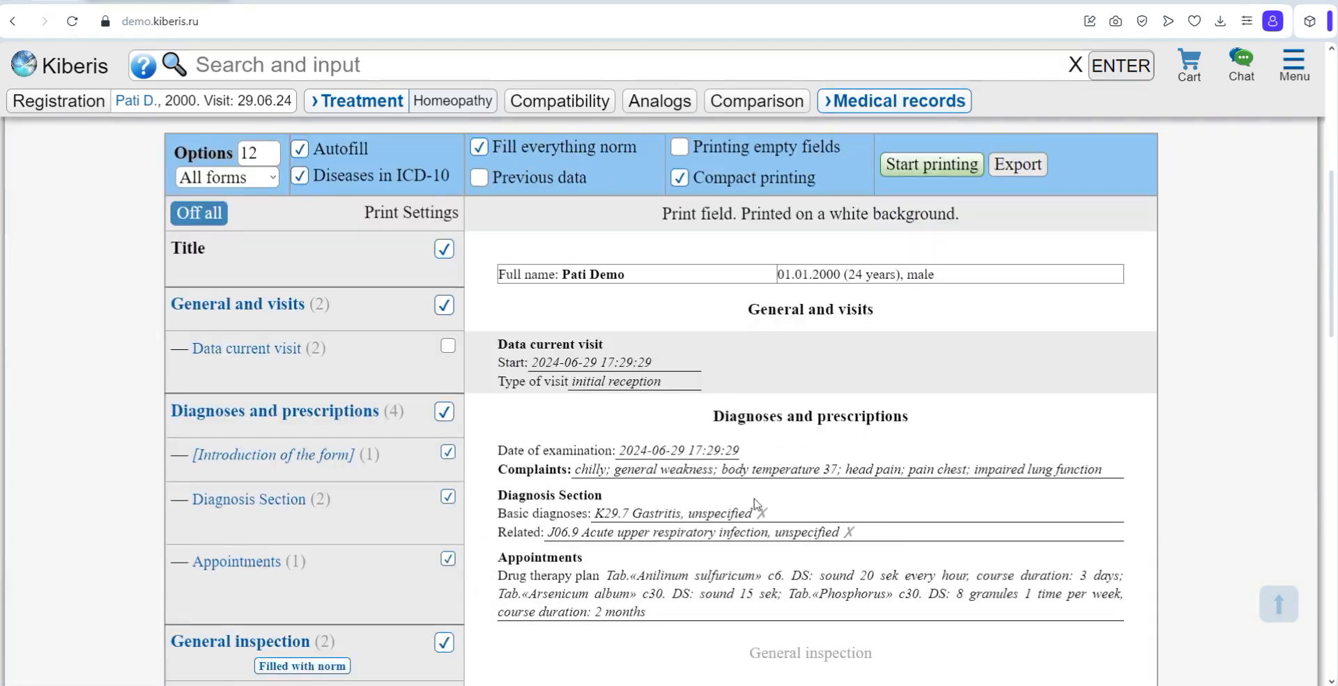
pyautogui.scroll(-1, 722, 490)
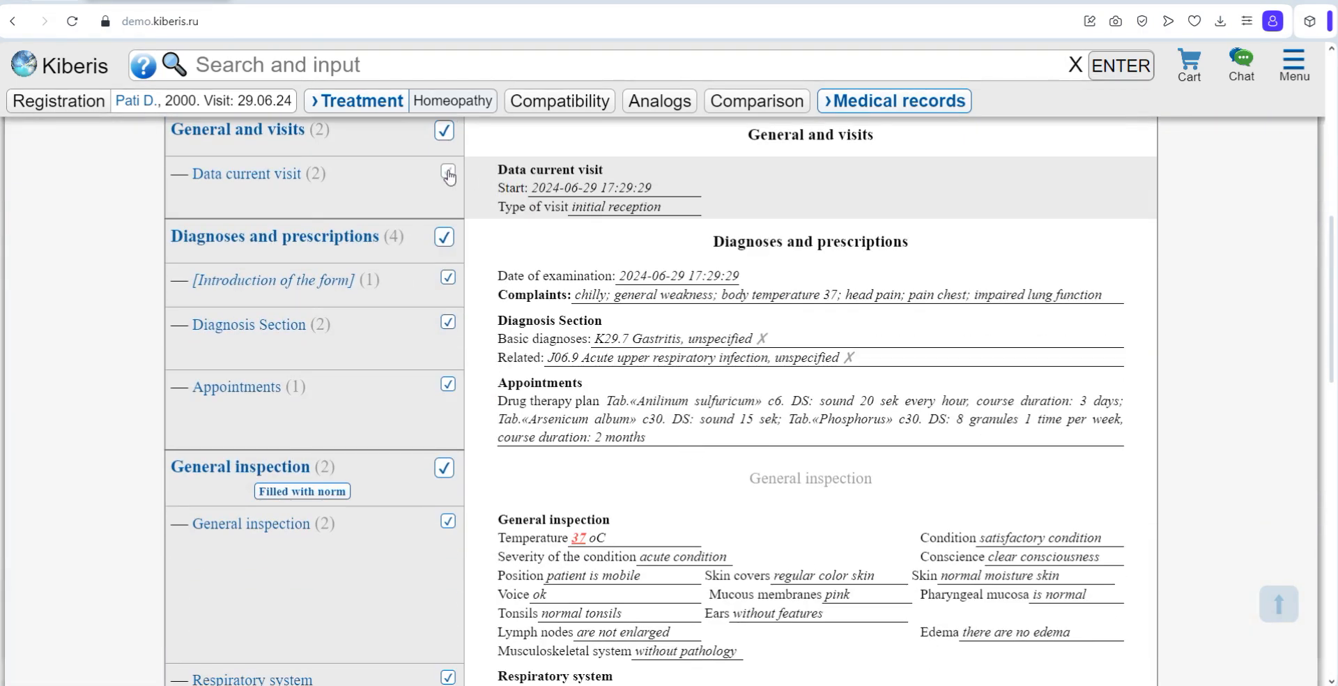
pyautogui.scroll(1, 447, 180)
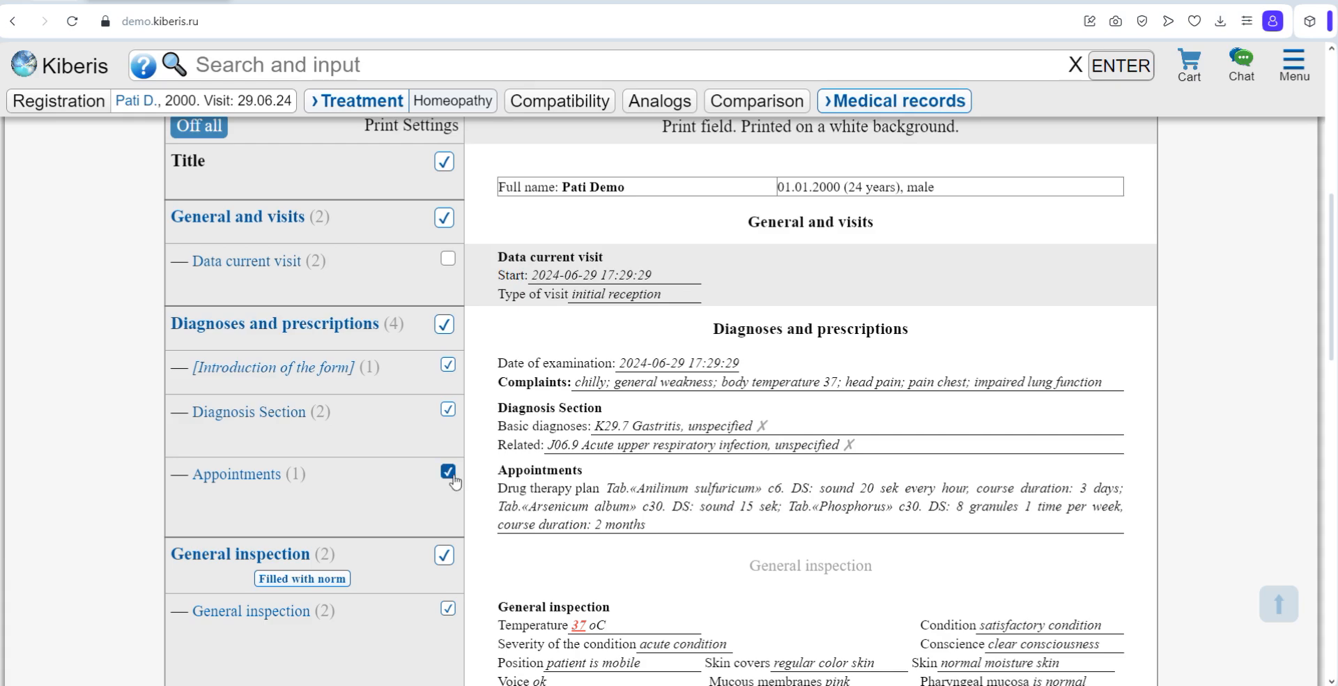
# Step: Exclude Endocrine system, Neurological status, Examination by anesthesiologist and Homeopathic questionnaire from the printout
pyautogui.scroll(-9, 454, 481)
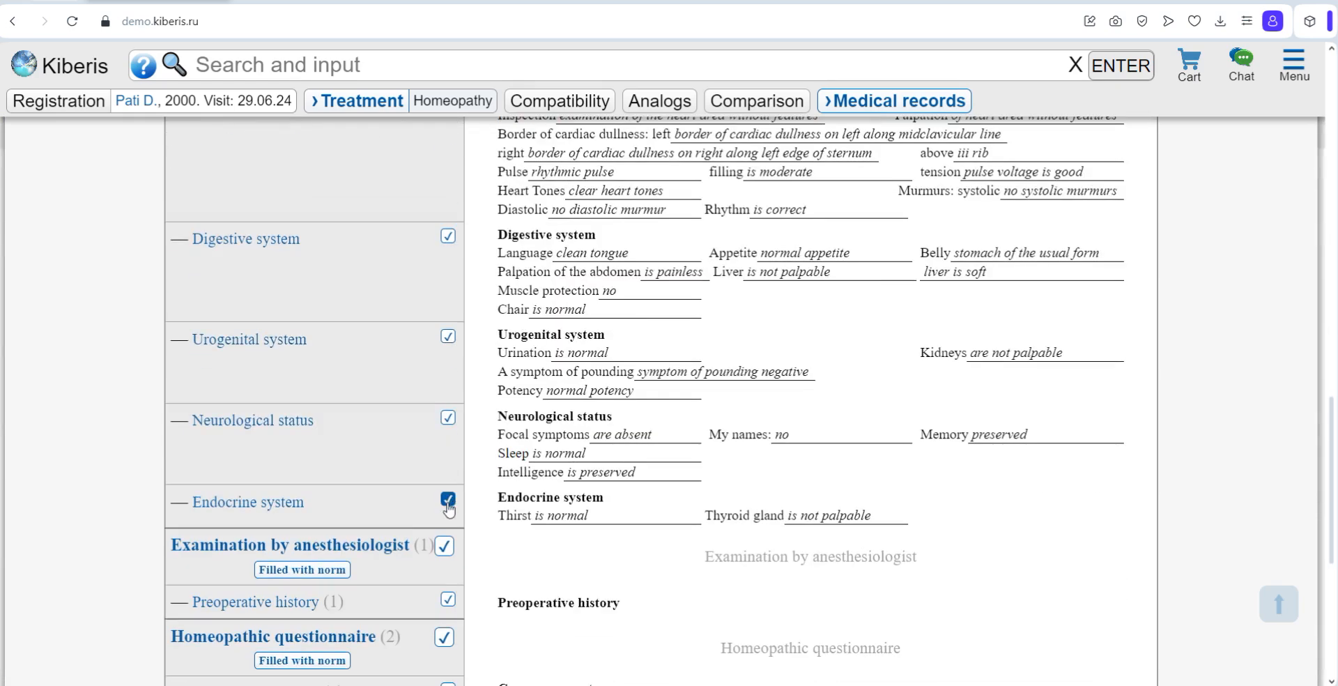
pyautogui.click(448, 500)
pyautogui.click(448, 418)
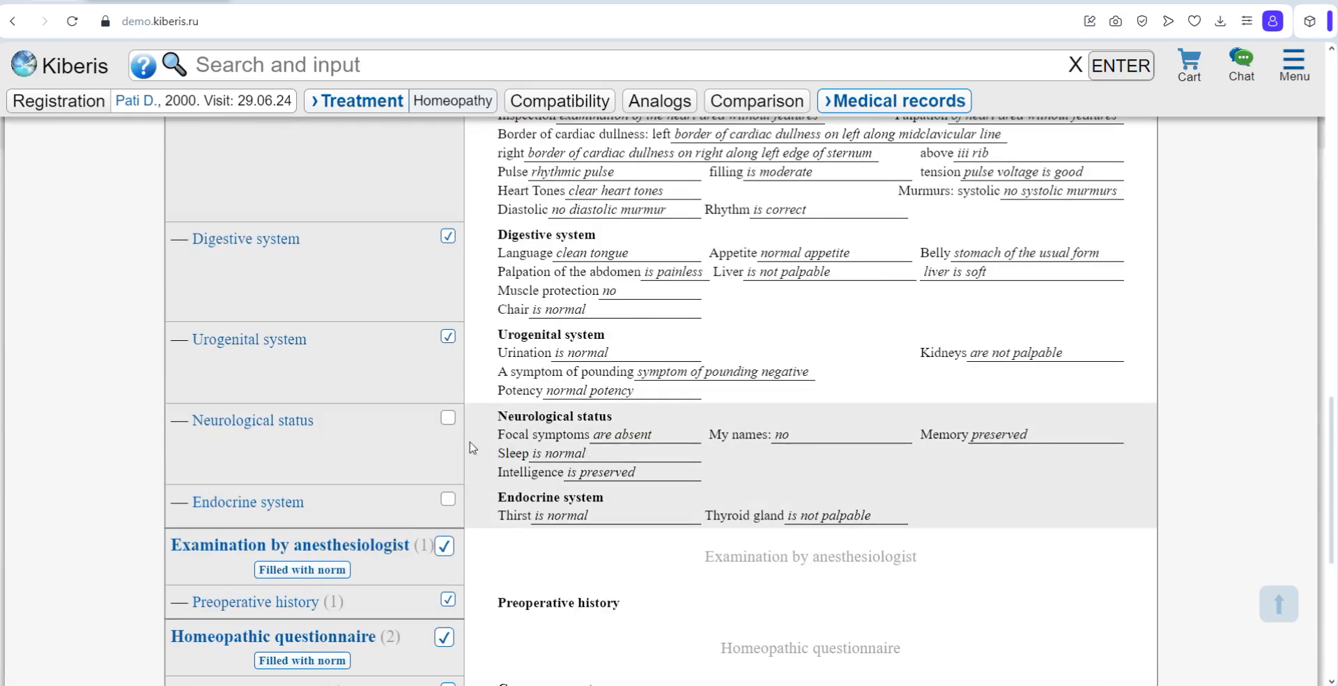
pyautogui.scroll(-2, 471, 448)
pyautogui.click(444, 371)
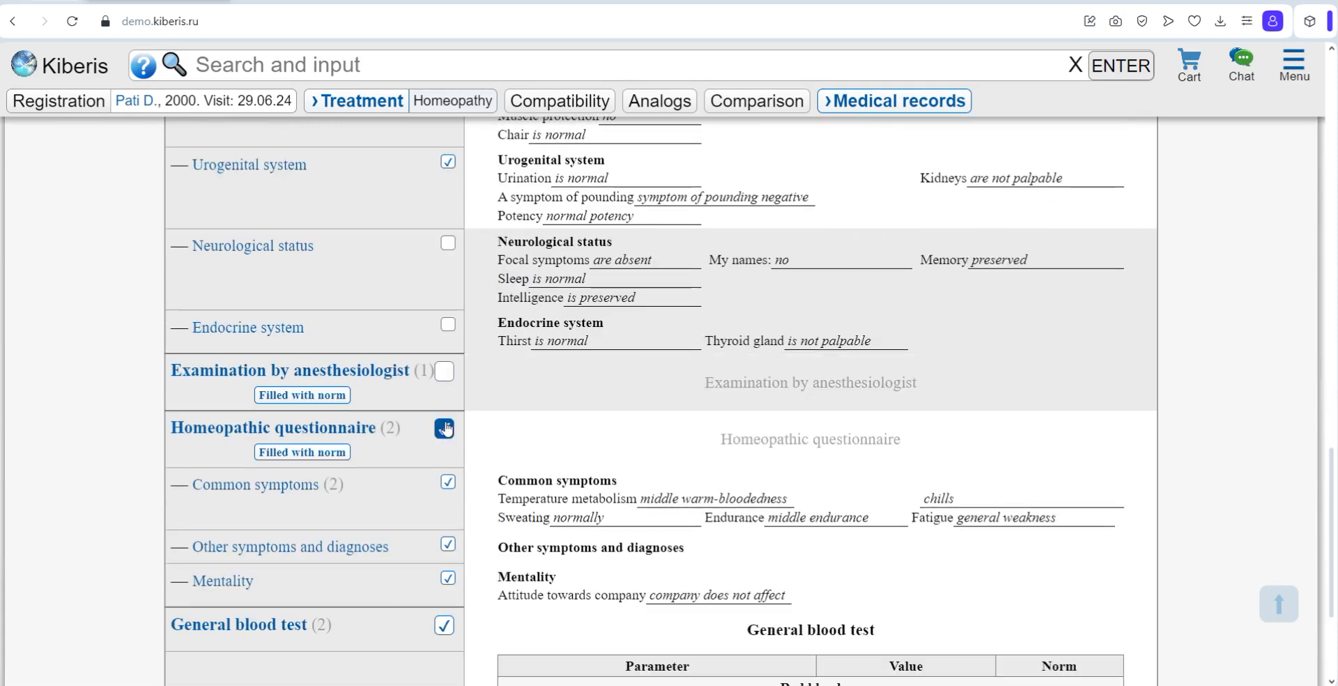
pyautogui.click(445, 428)
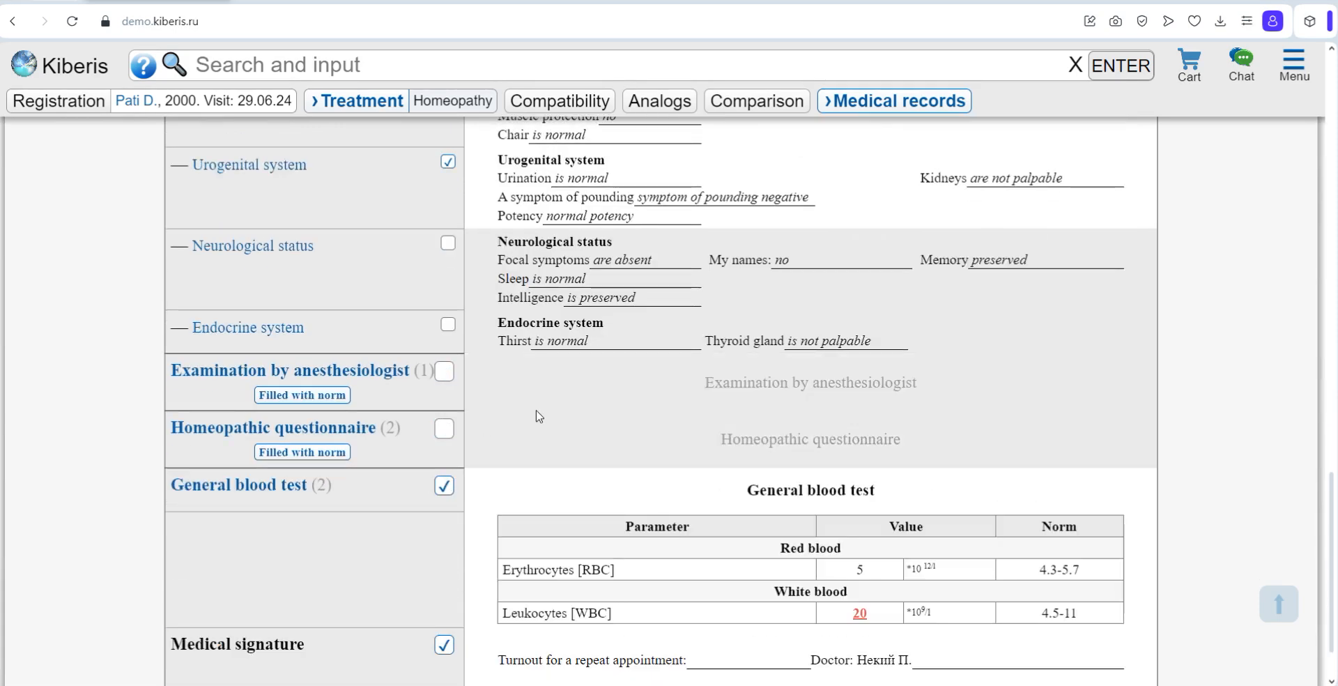
# Step: Open the General blood test form from the print settings and look through it
pyautogui.scroll(-1, 533, 411)
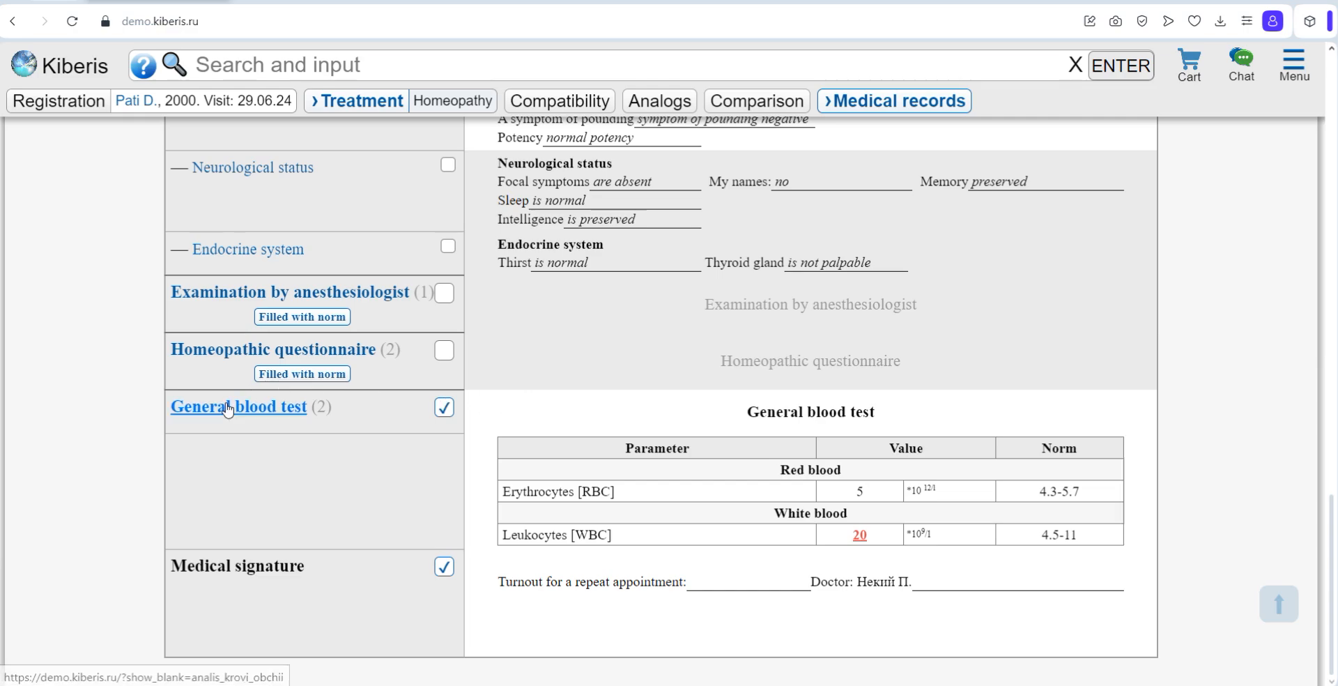
pyautogui.click(228, 409)
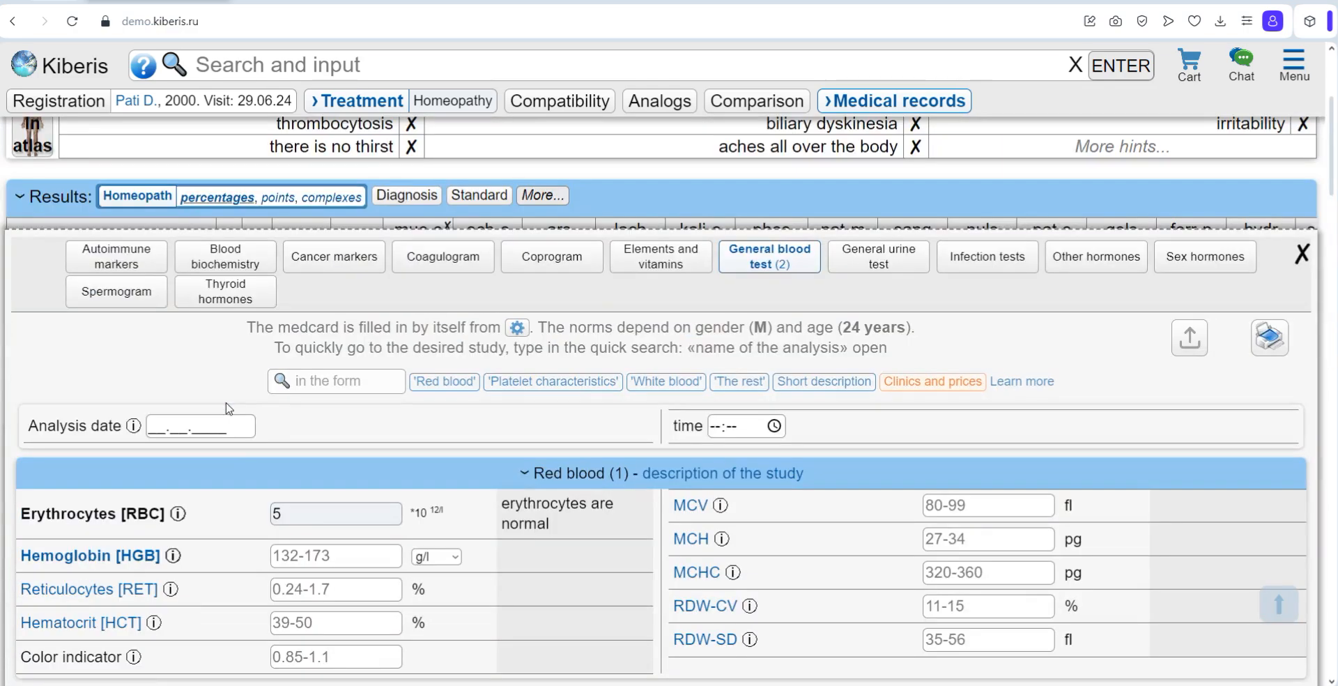
pyautogui.scroll(-1, 430, 437)
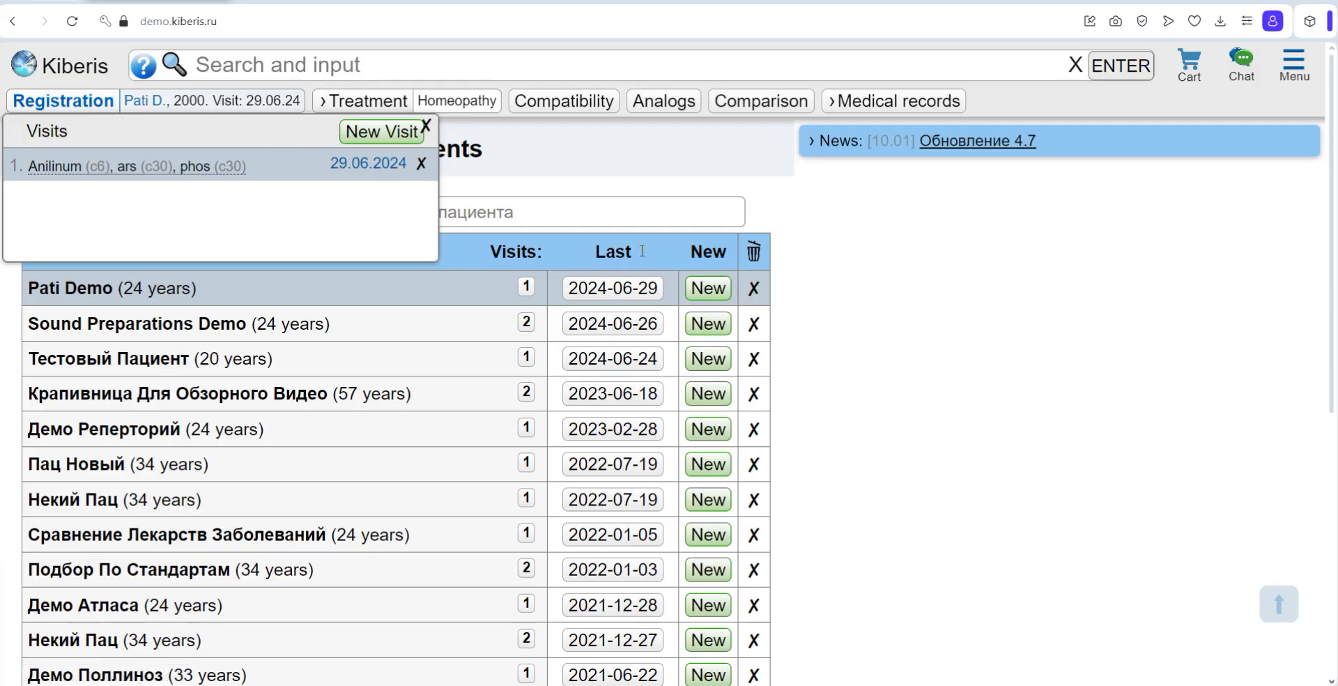
# Step: Start a new visit for the demo patient from the patient list
pyautogui.click(709, 289)
pyautogui.moveTo(282, 106)
pyautogui.click(380, 138)
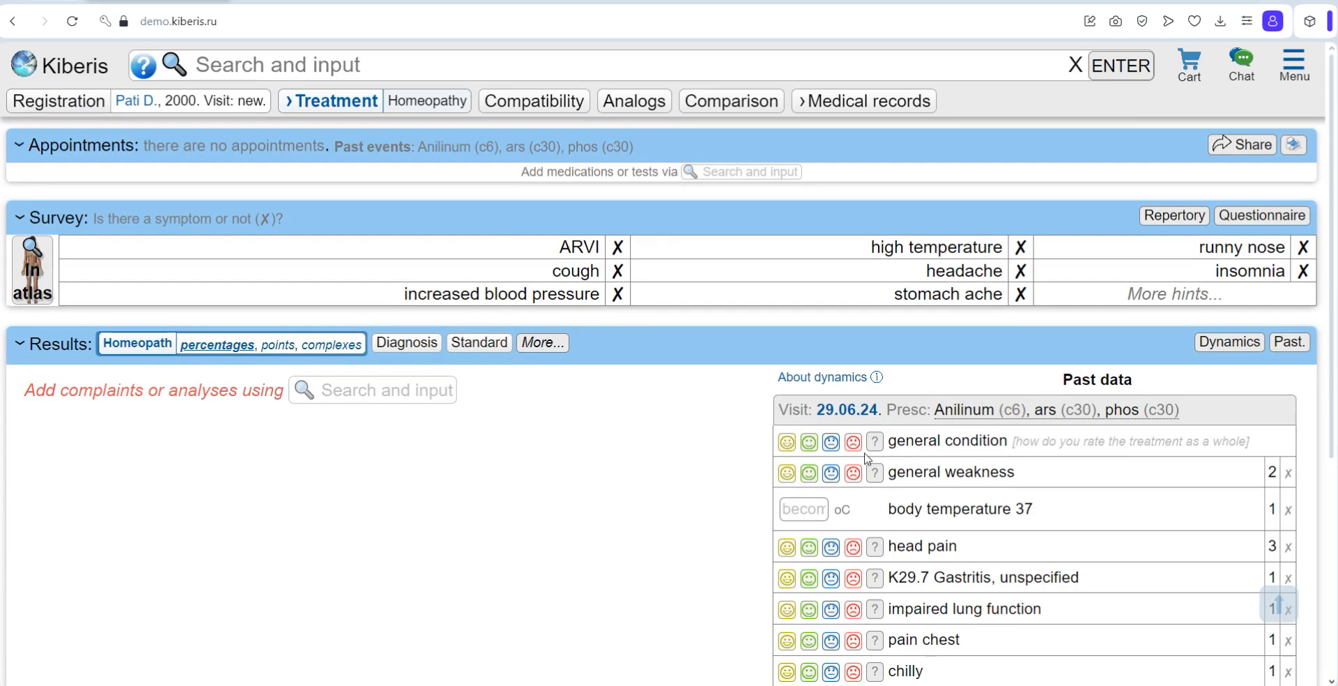
# Step: Review the past data of the 29.06.24 visit and the details of its prescriptions
pyautogui.scroll(-3, 864, 453)
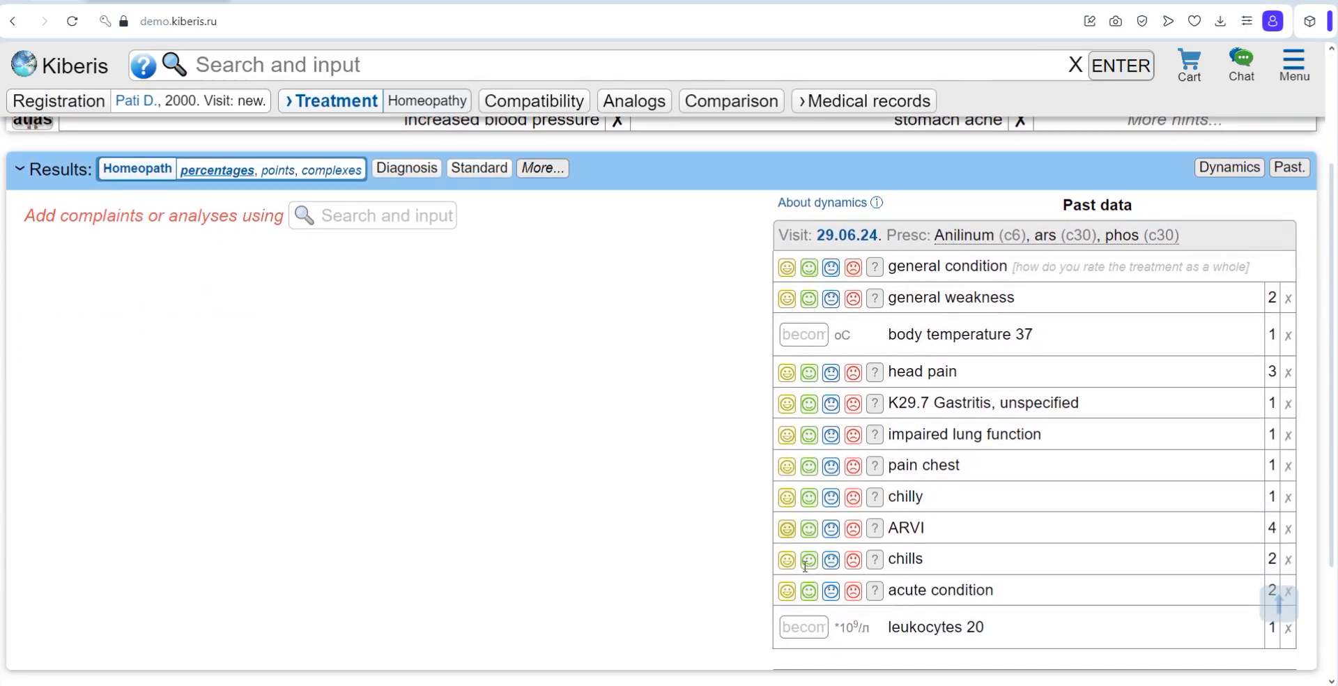
pyautogui.click(965, 237)
pyautogui.scroll(3, 1032, 179)
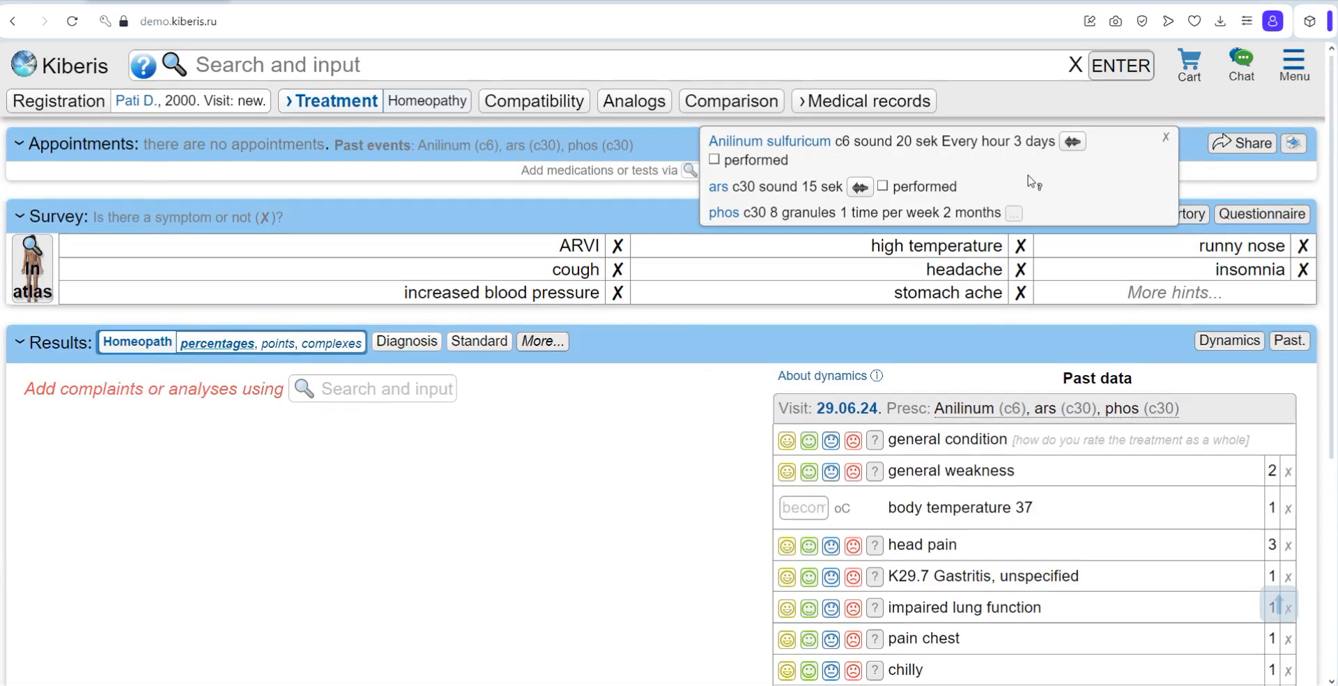
# Step: Carry over Anilinum sulfuricum c6 and ars c30 from the past prescriptions into the new visit's appointments
pyautogui.click(492, 147)
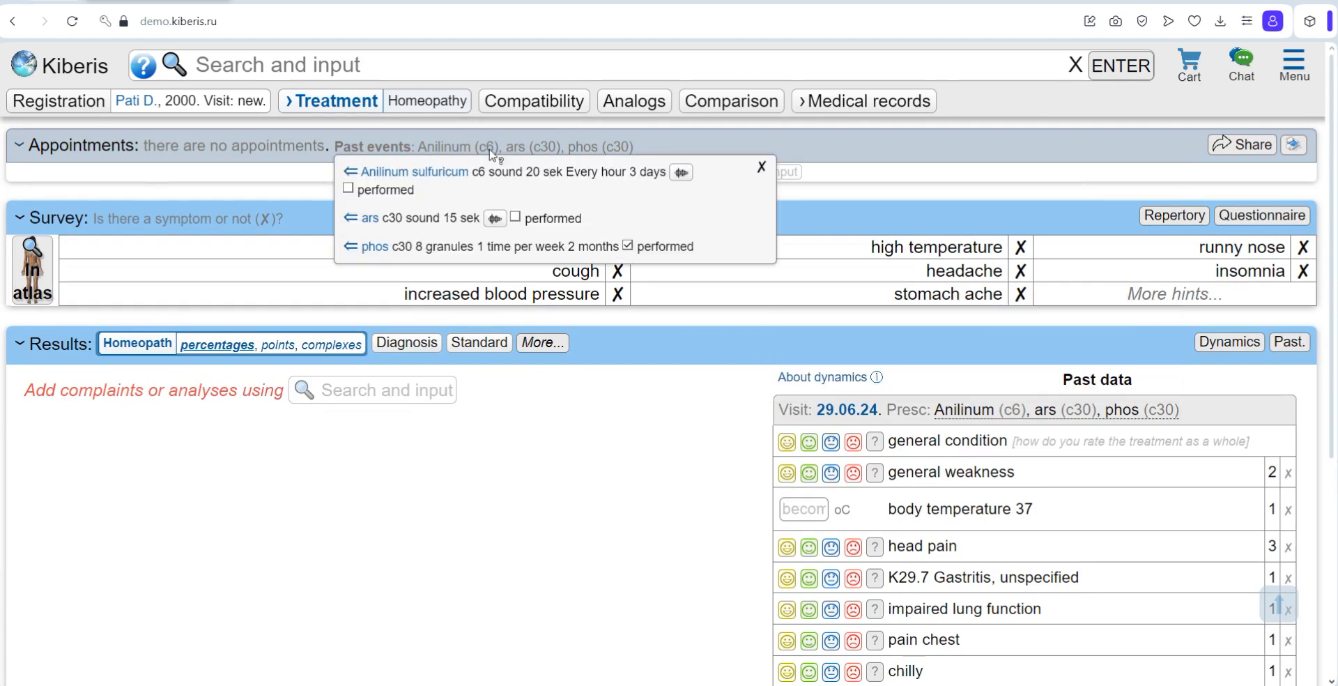
pyautogui.click(352, 173)
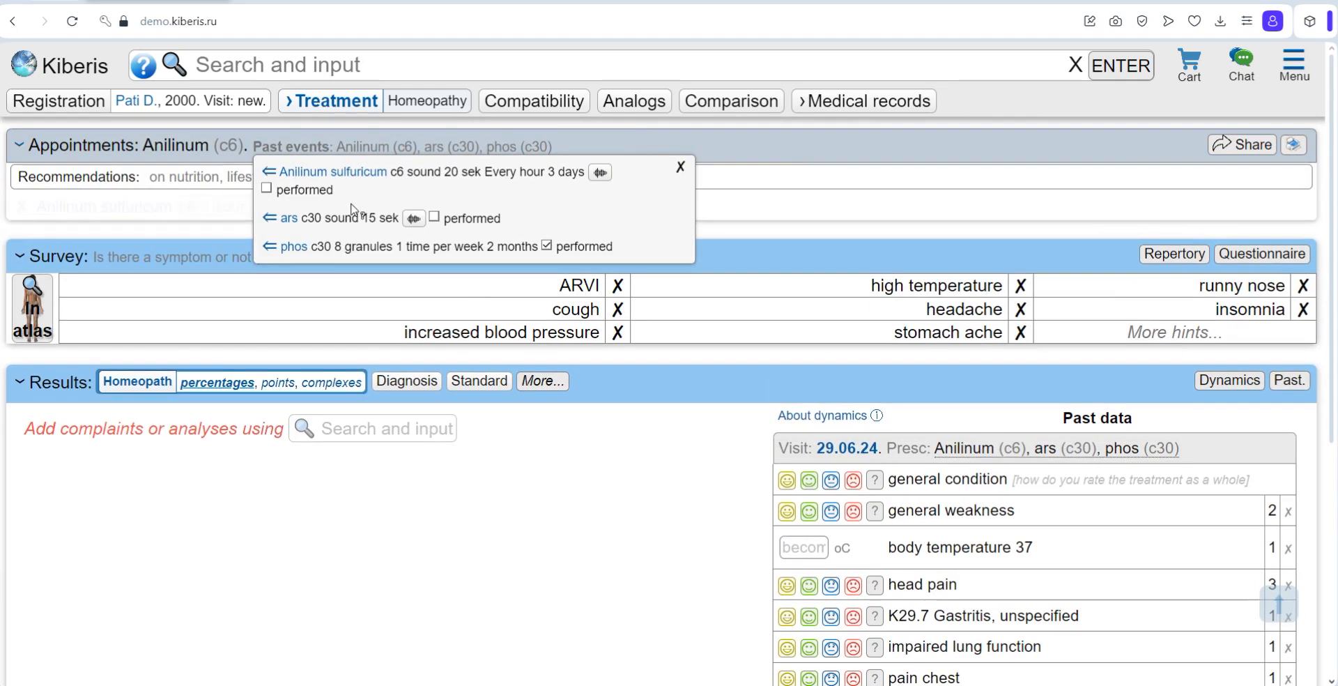
pyautogui.click(271, 219)
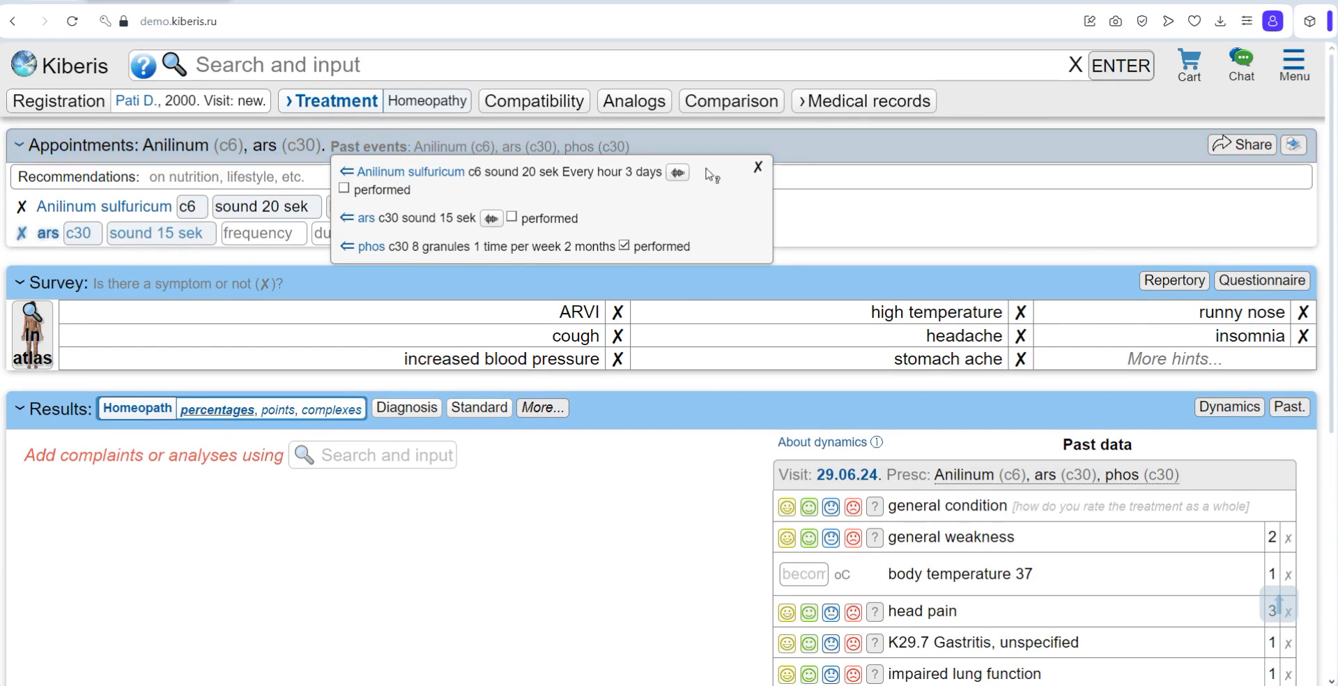
pyautogui.click(755, 169)
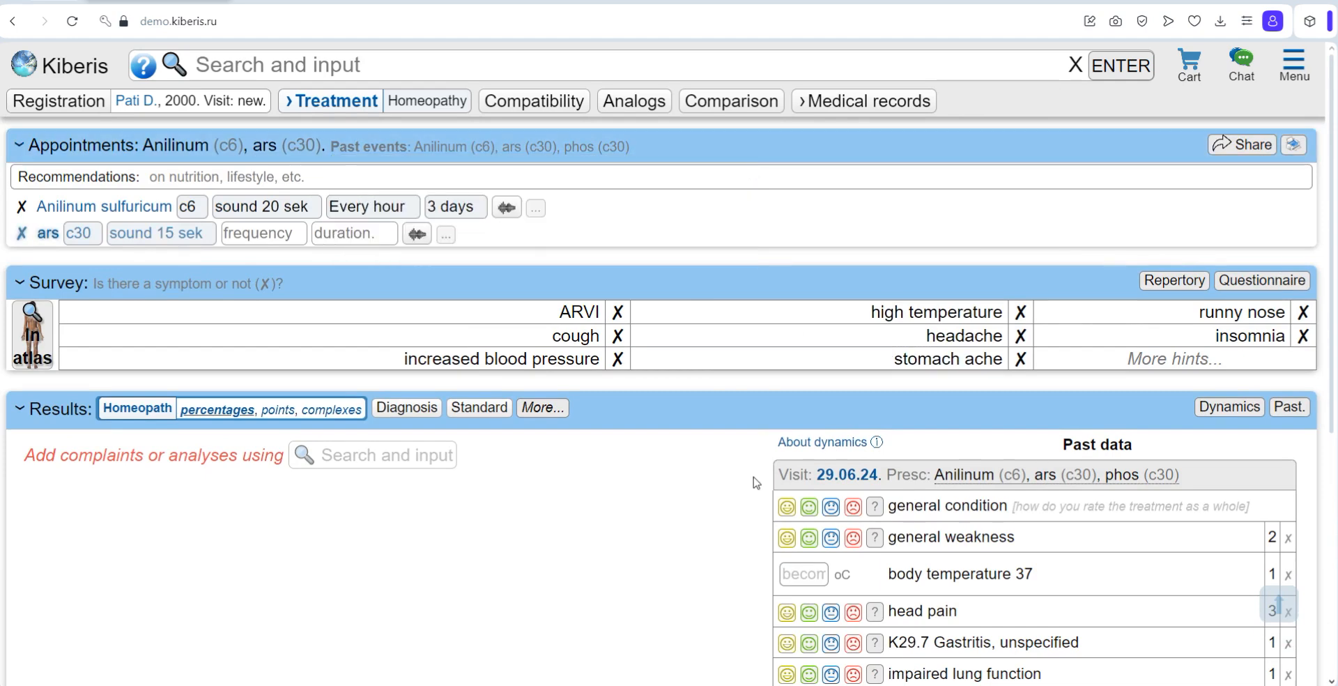
# Step: Rate past data: general condition yellow smiley, general weakness green smiley, head pain No changes, gastritis red face, impaired lung function question mark
pyautogui.scroll(-1, 747, 486)
pyautogui.scroll(-2, 747, 487)
pyautogui.click(786, 331)
pyautogui.click(809, 363)
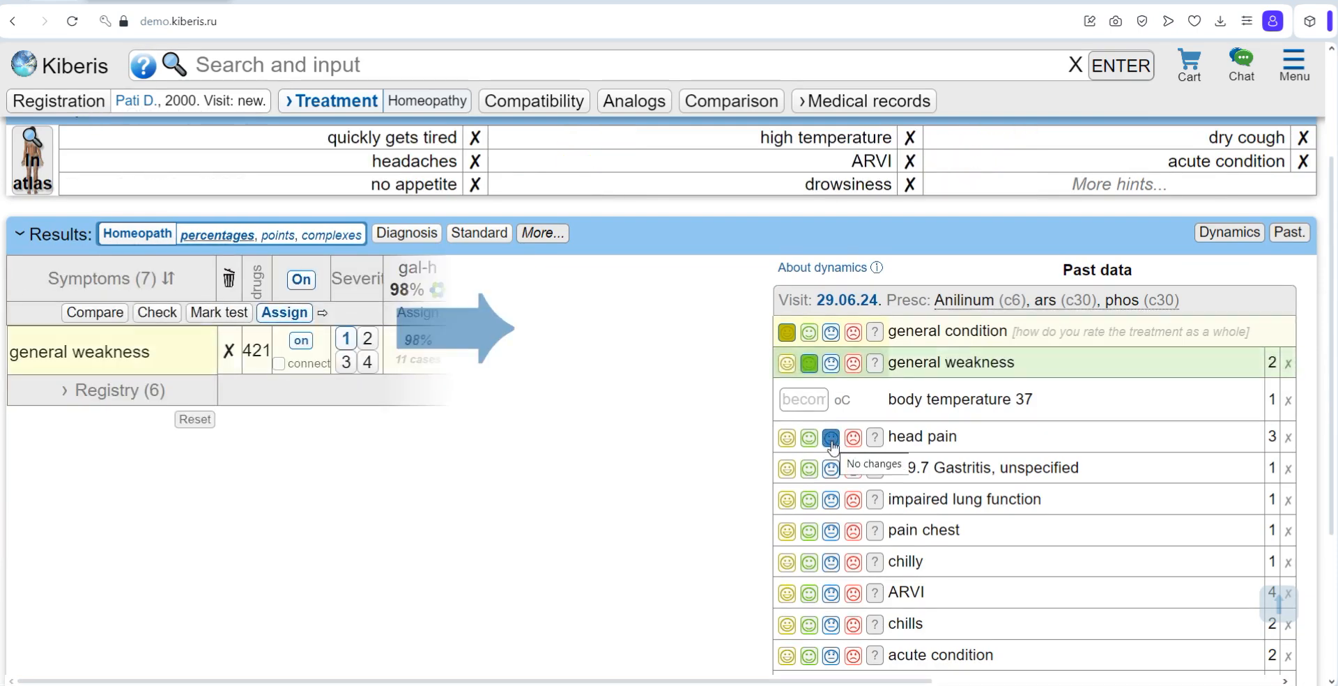
pyautogui.click(830, 439)
pyautogui.click(853, 470)
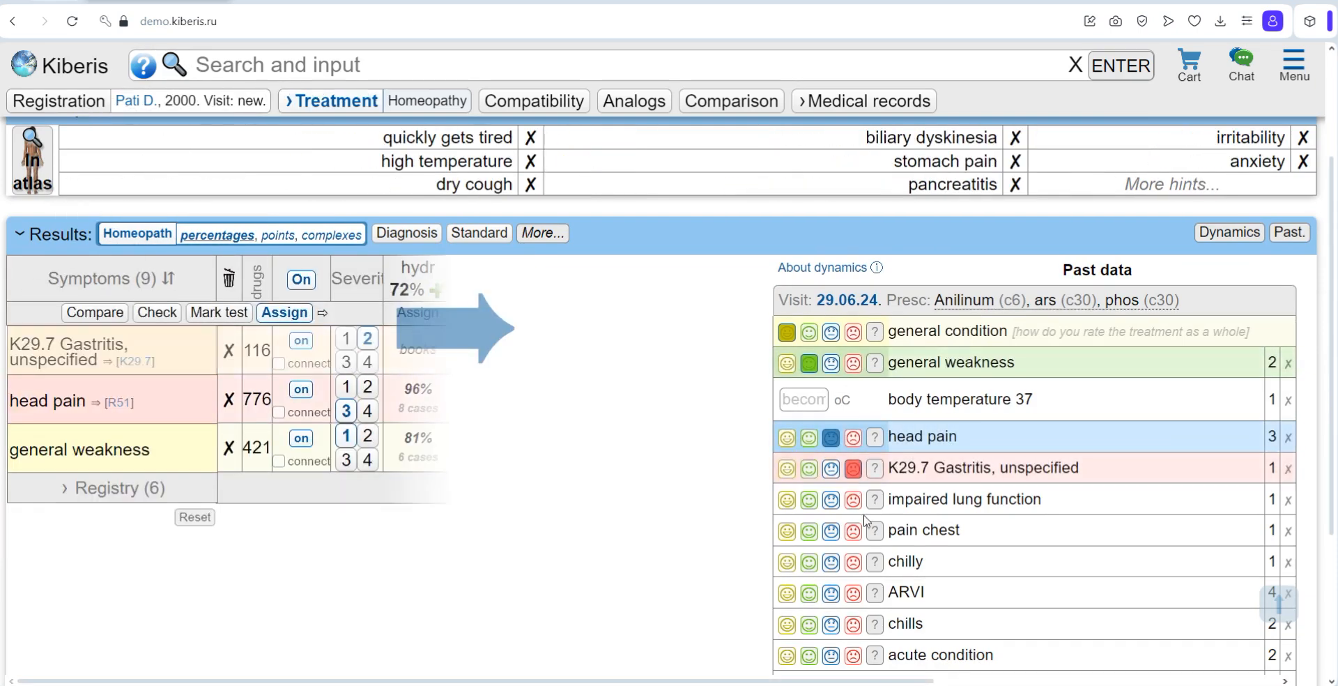
pyautogui.click(875, 500)
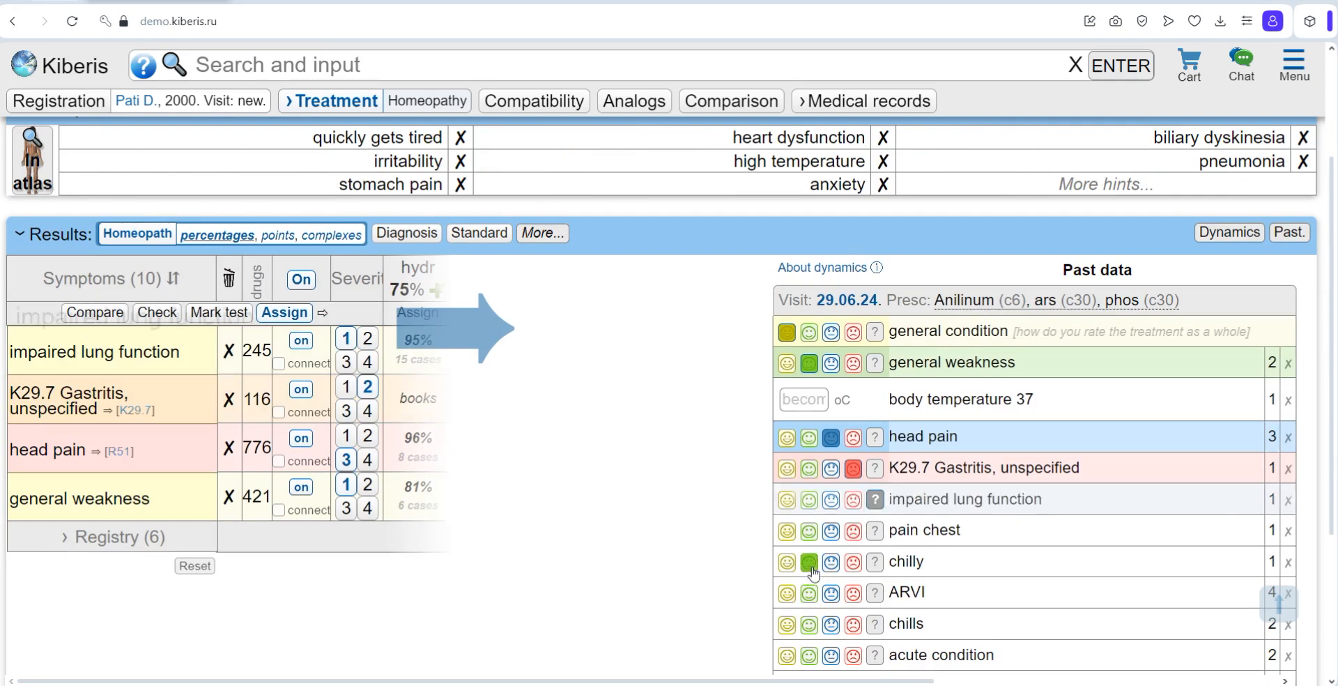
pyautogui.scroll(-1, 890, 561)
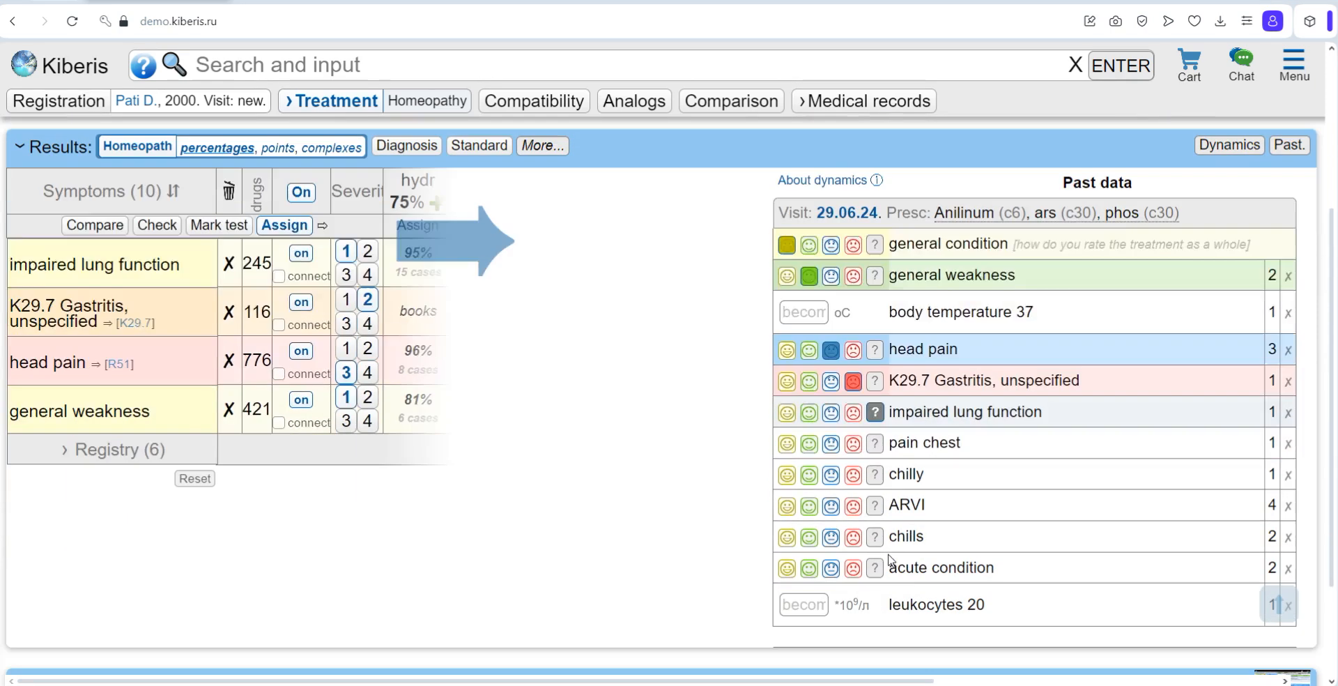
# Step: Rate past data: pain chest and chilly green smiley, ARVI yellow smiley, chills No changes, acute condition red face
pyautogui.click(809, 446)
pyautogui.click(808, 475)
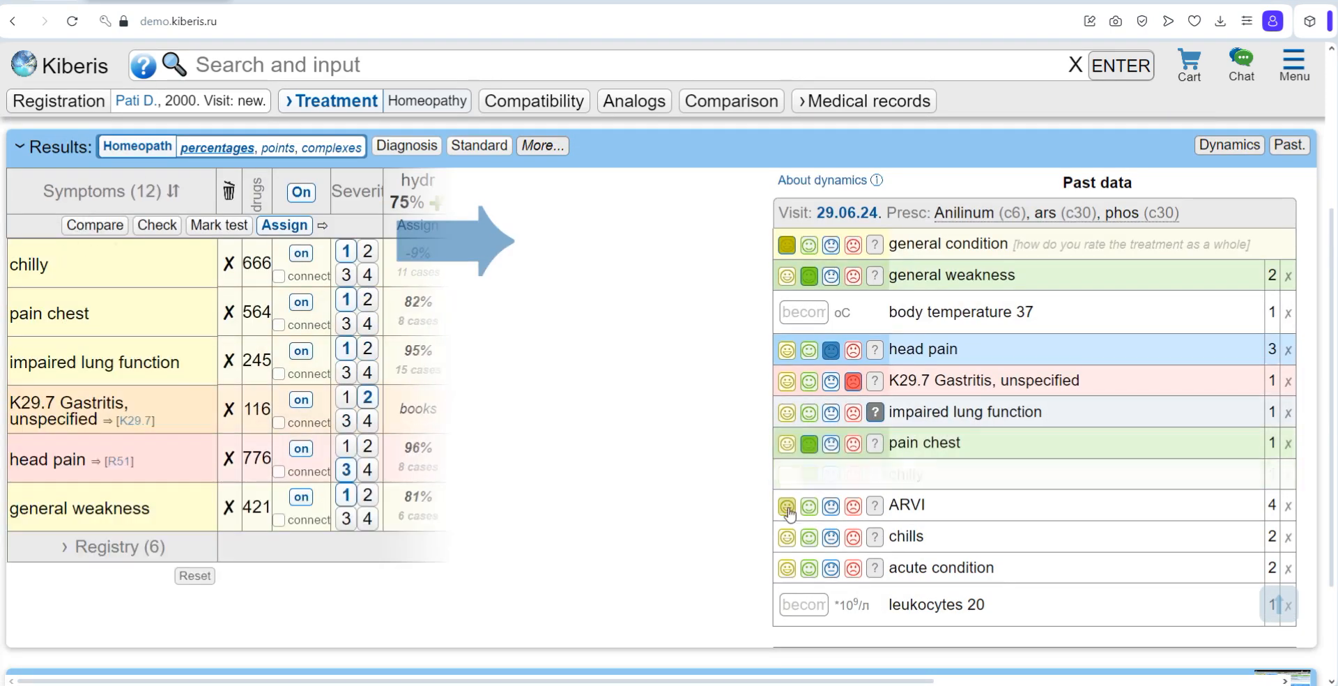
pyautogui.click(787, 506)
pyautogui.click(830, 537)
pyautogui.click(853, 569)
# Step: Enter the new values in the past data: leukocytes 5 and body temperature 36.6
pyautogui.click(800, 604)
pyautogui.write('5')
pyautogui.click(802, 312)
pyautogui.write('36.6')
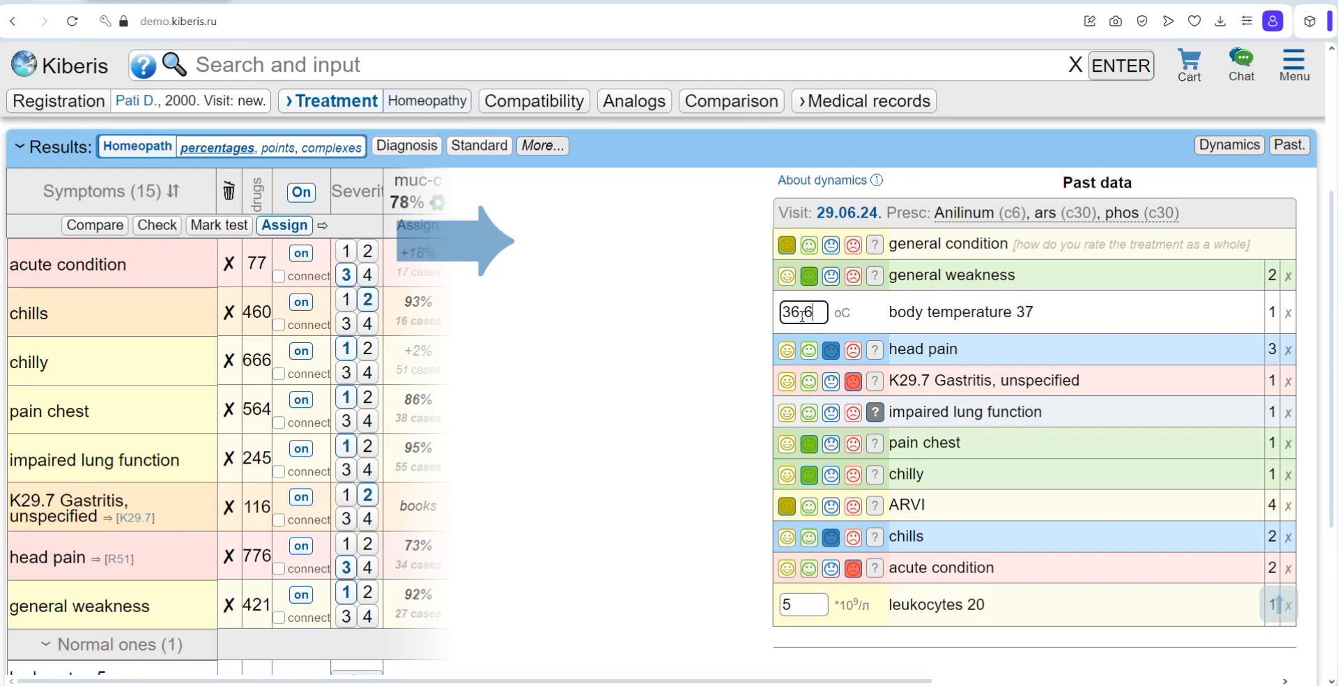
# Step: Read the guidance on assessing treatment dynamics in acute and chronic cases and close it
pyautogui.click(833, 184)
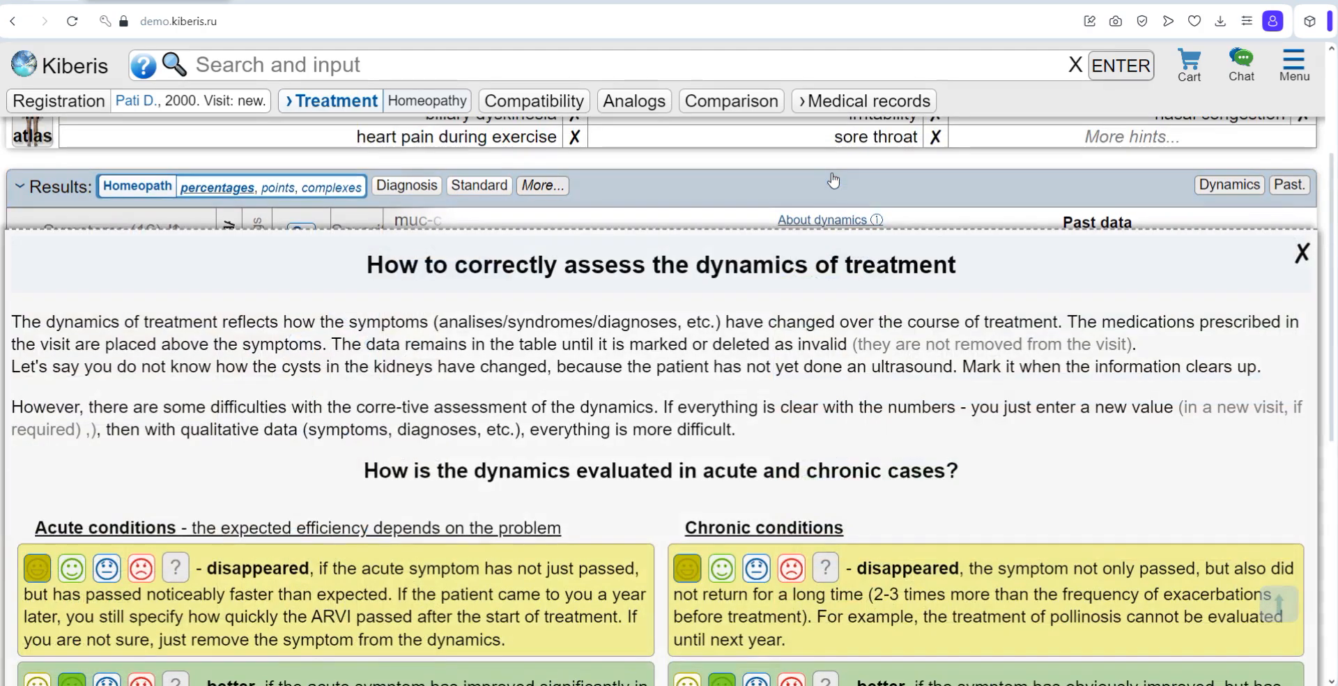
pyautogui.scroll(-8, 667, 352)
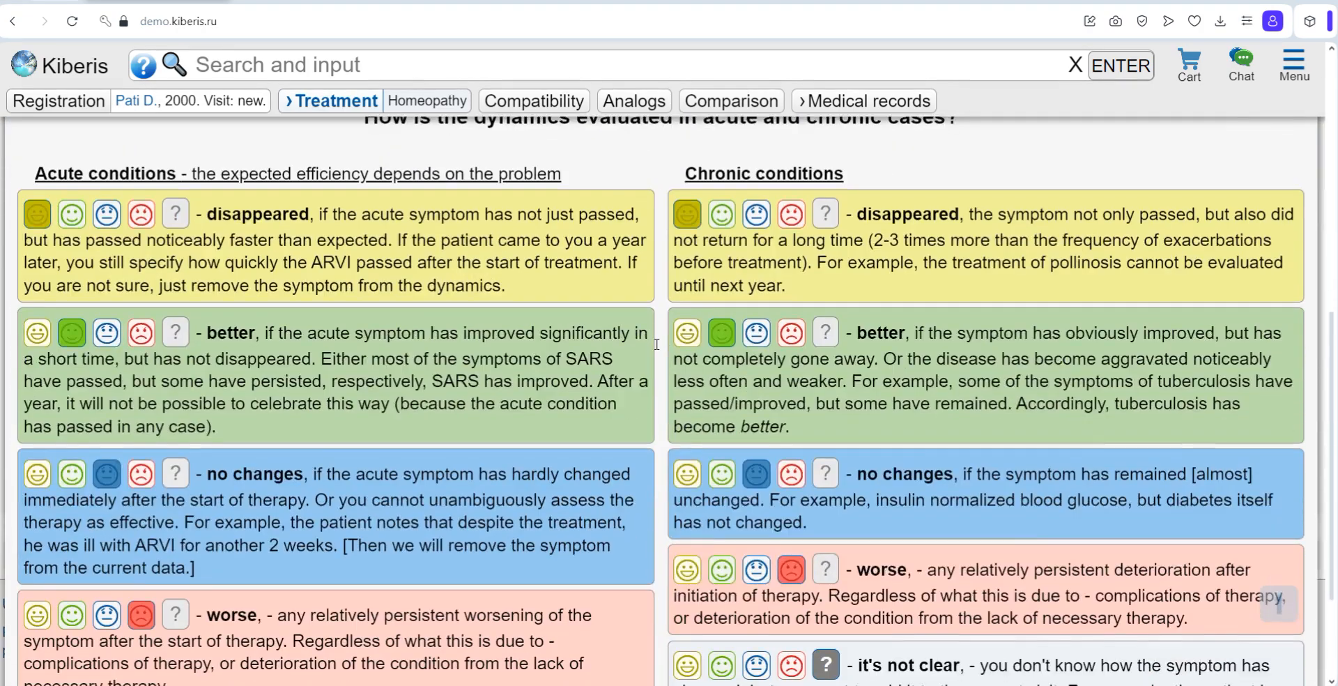
pyautogui.scroll(10, 667, 352)
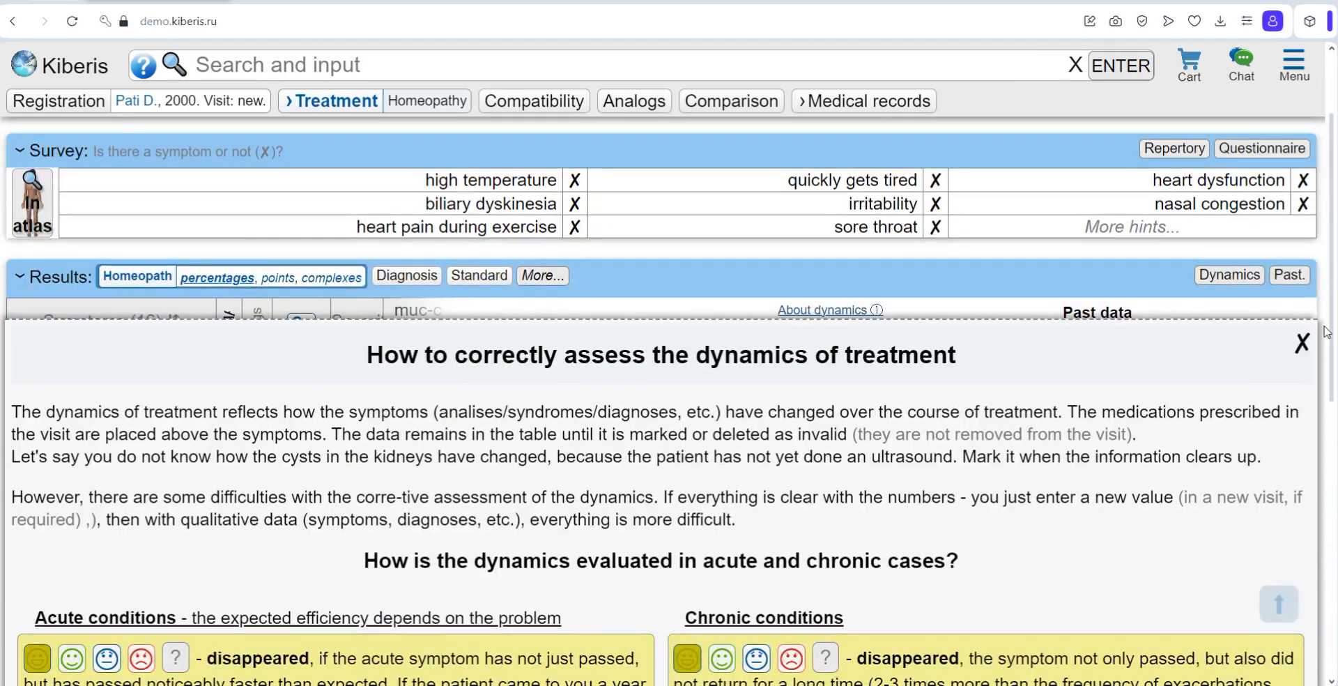
pyautogui.click(1302, 347)
pyautogui.scroll(2, 932, 253)
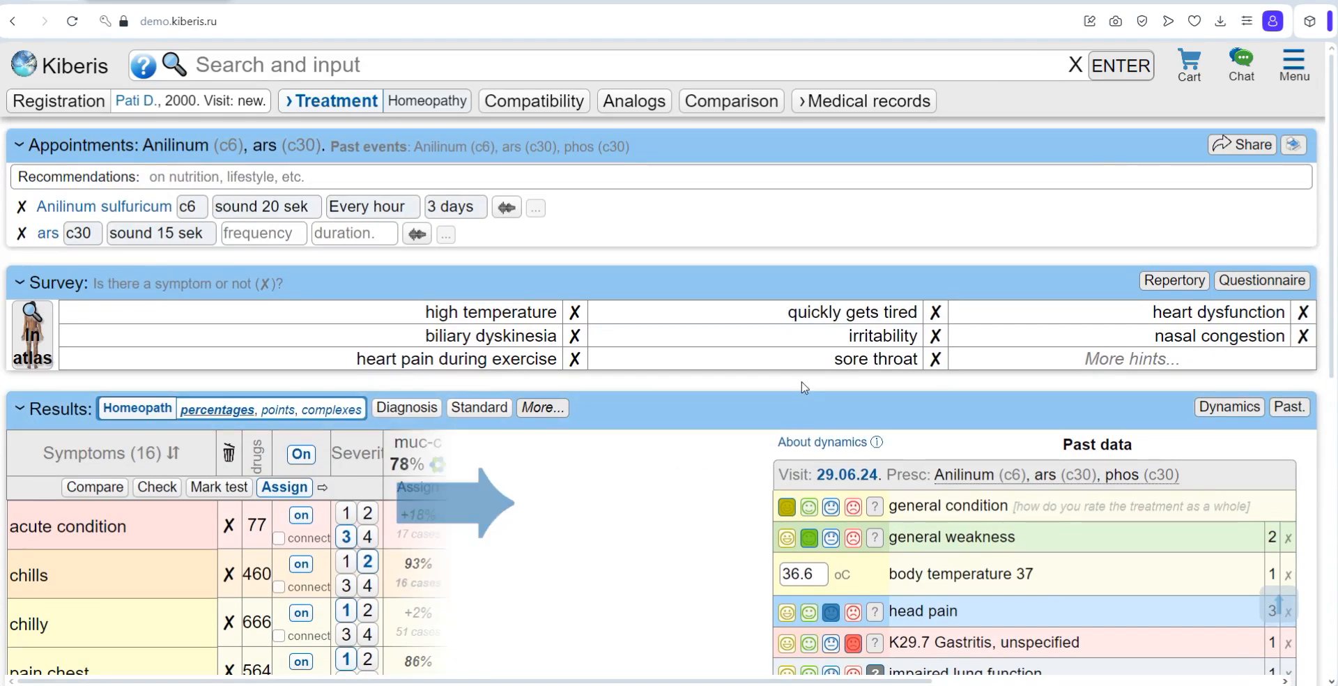
# Step: Expand the homeopathic results table to full width and bring back the past data
pyautogui.scroll(-4, 805, 388)
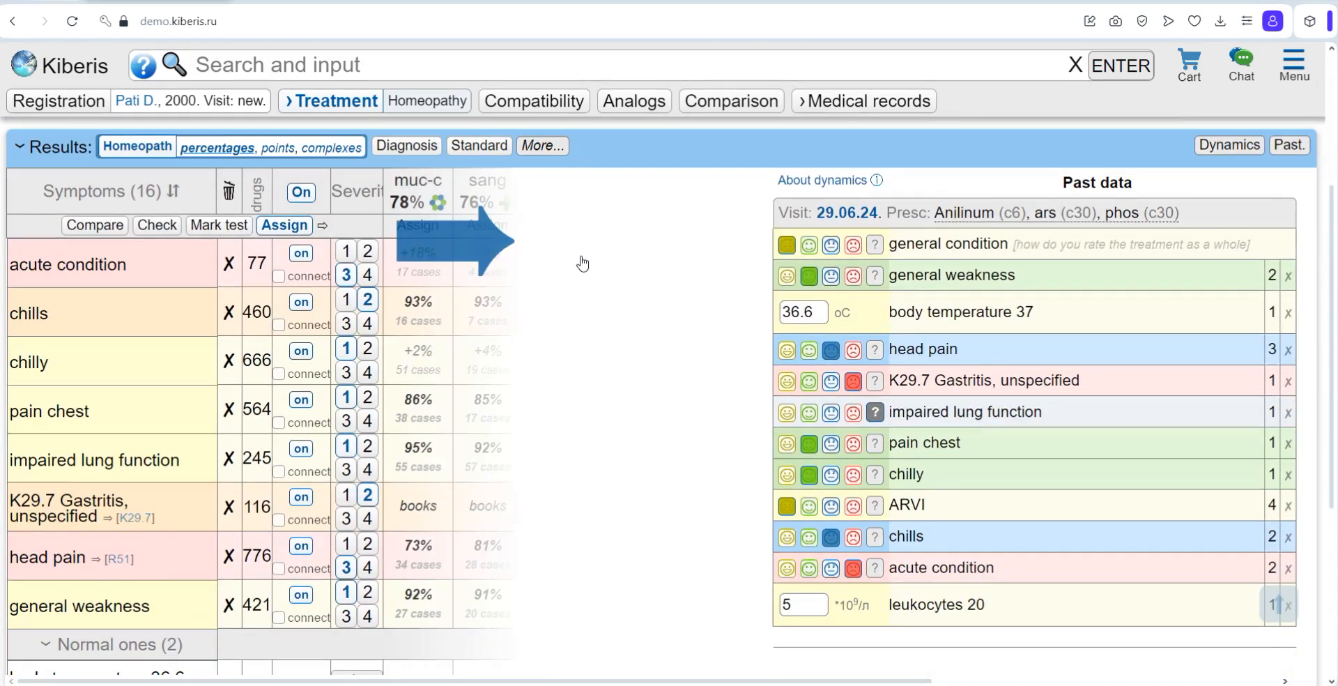
pyautogui.click(460, 249)
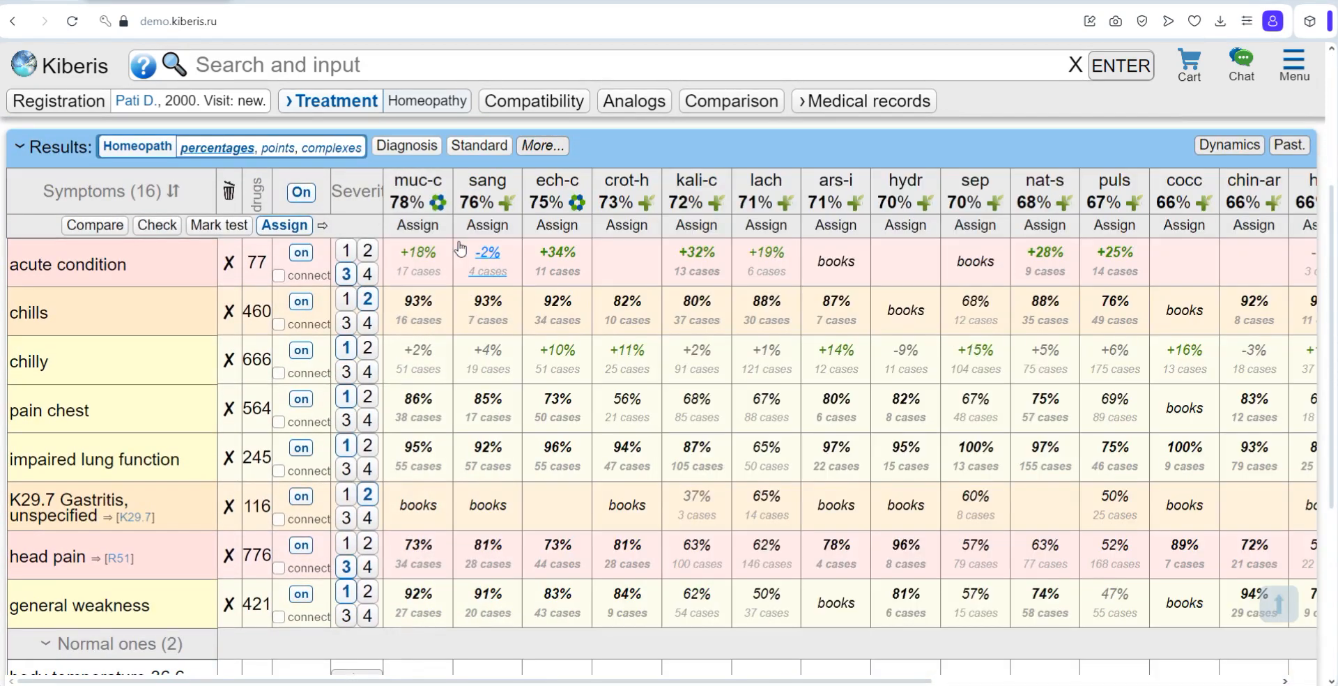
pyautogui.click(1288, 146)
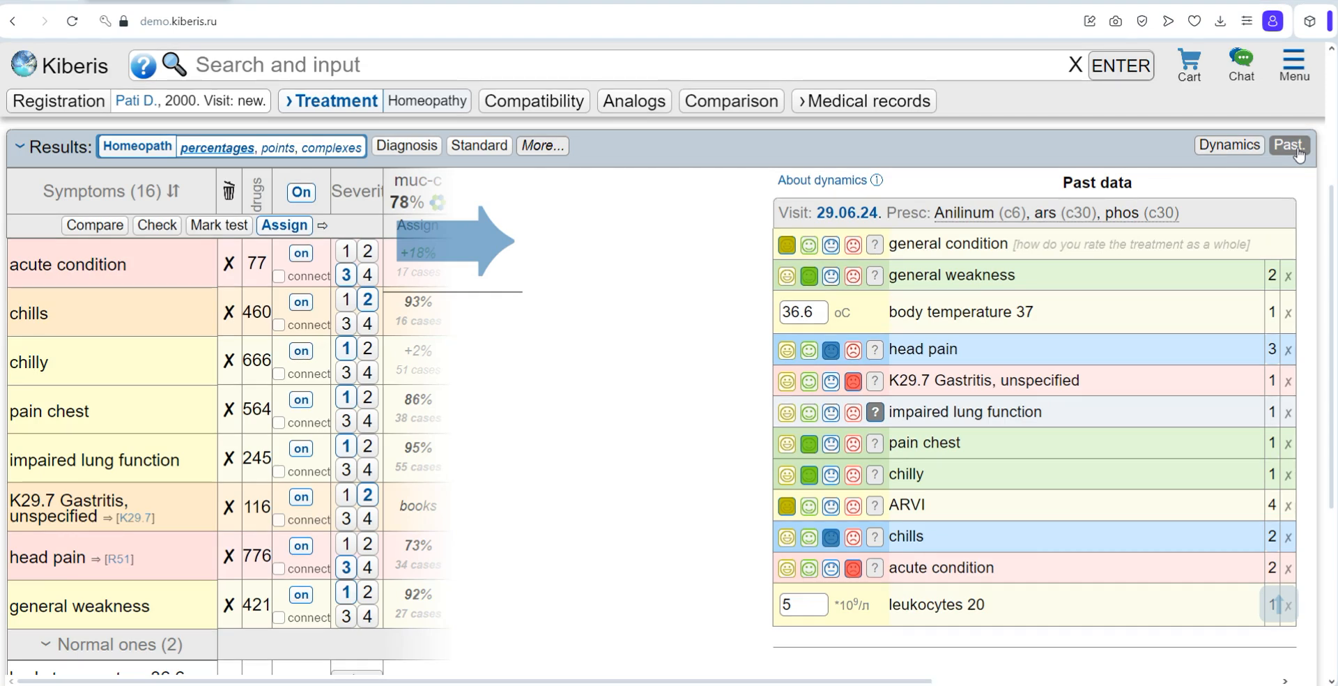
pyautogui.click(1238, 157)
pyautogui.click(1306, 257)
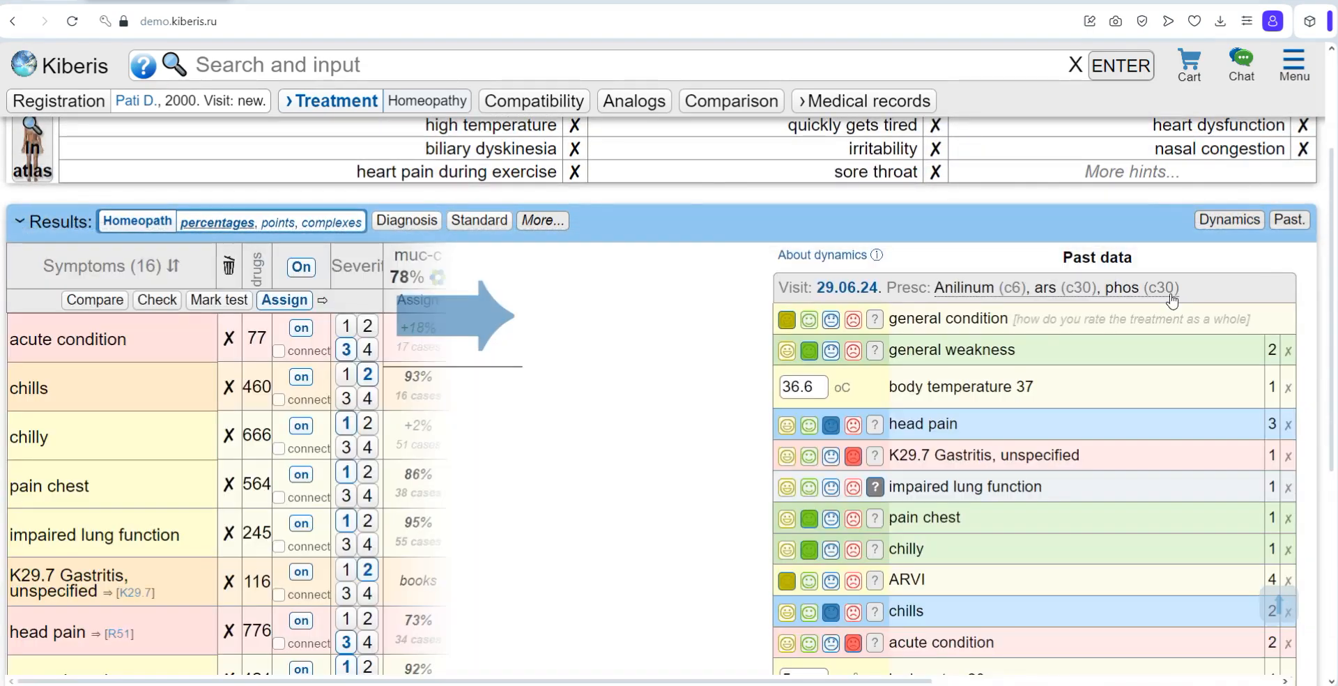
pyautogui.click(1171, 301)
pyautogui.scroll(-2, 1112, 331)
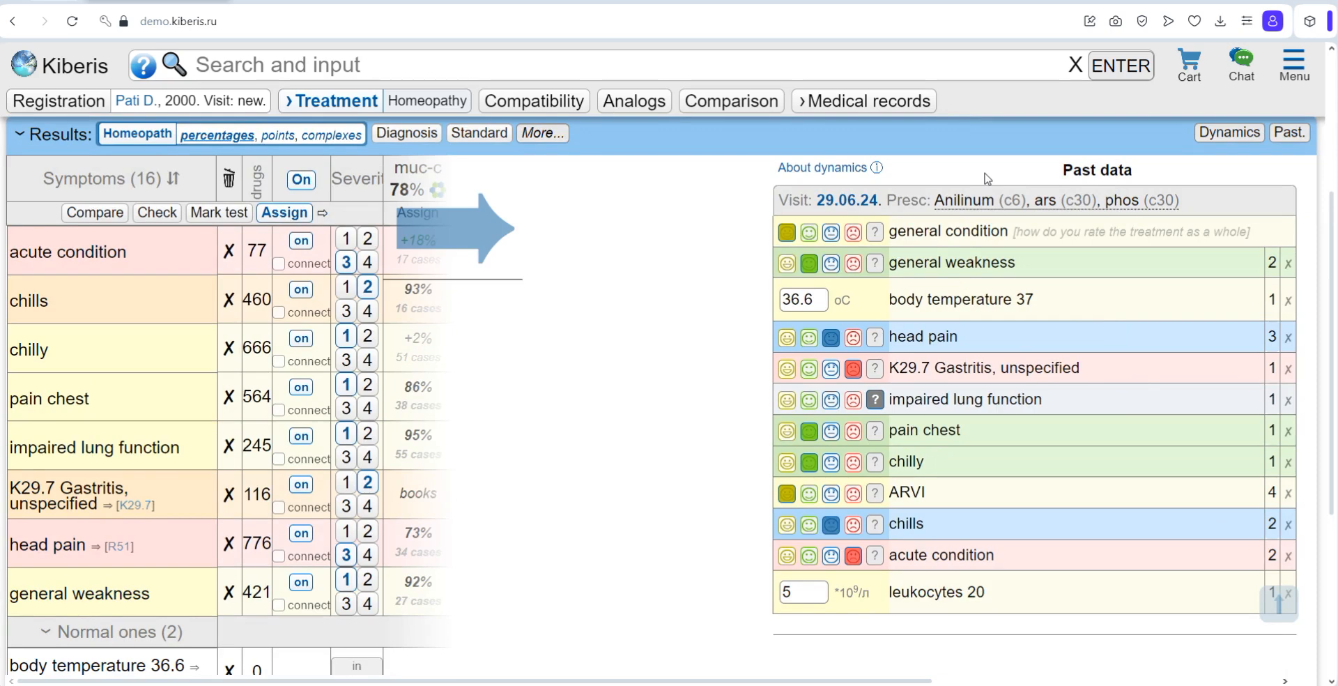
pyautogui.scroll(1, 899, 325)
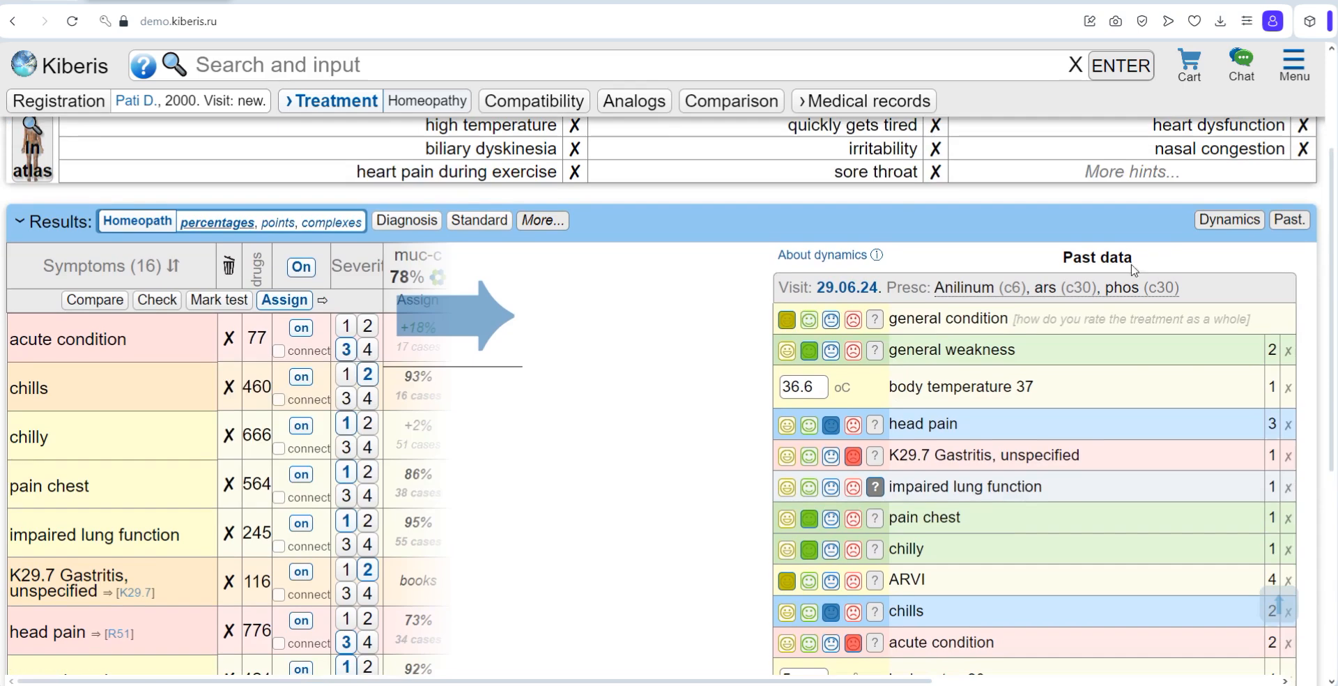
# Step: Open the treatment dynamics, examine its graph and symptom table, and try the date and Only the remaining complaints filters
pyautogui.click(1202, 222)
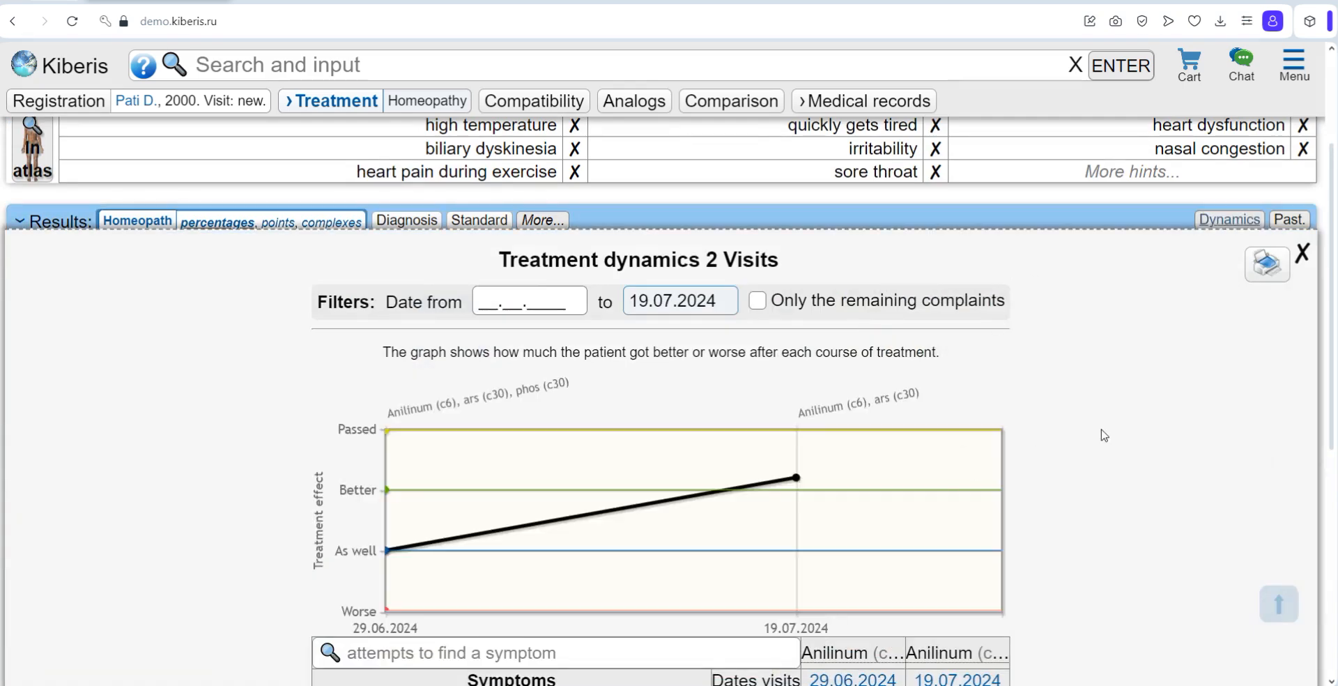
pyautogui.scroll(-1, 1105, 434)
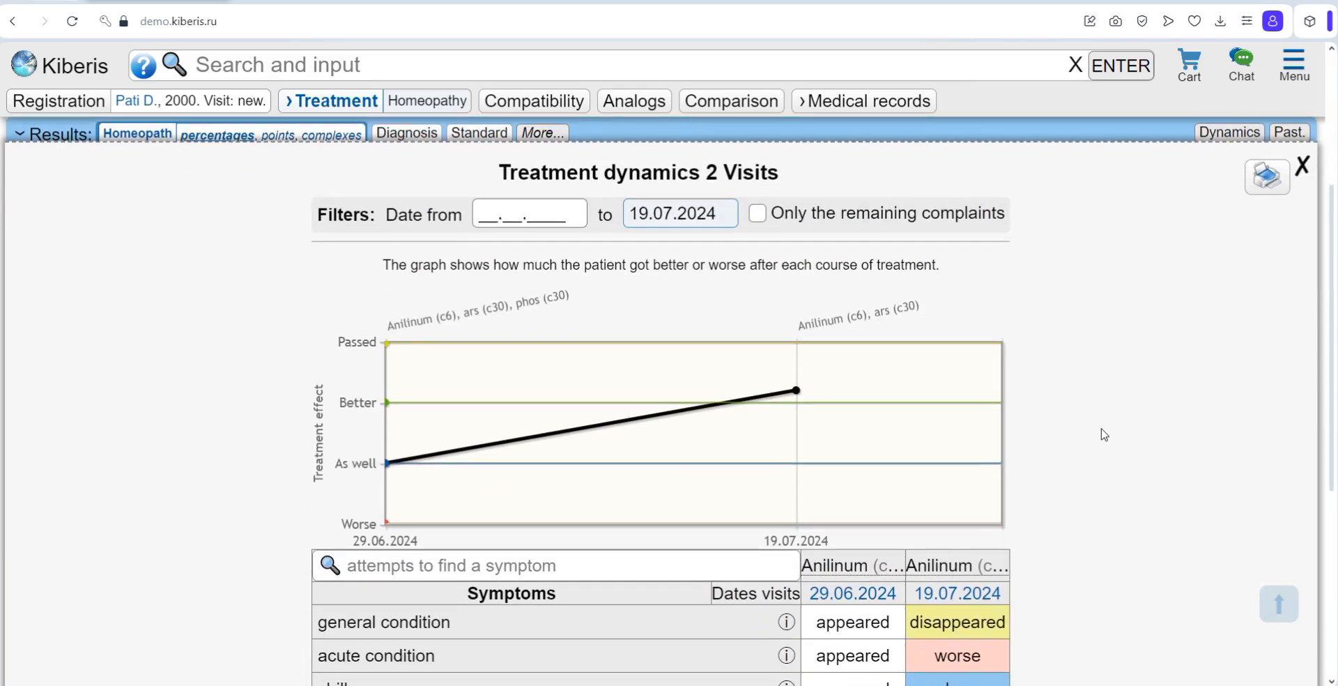
pyautogui.scroll(-1, 1104, 434)
pyautogui.click(516, 126)
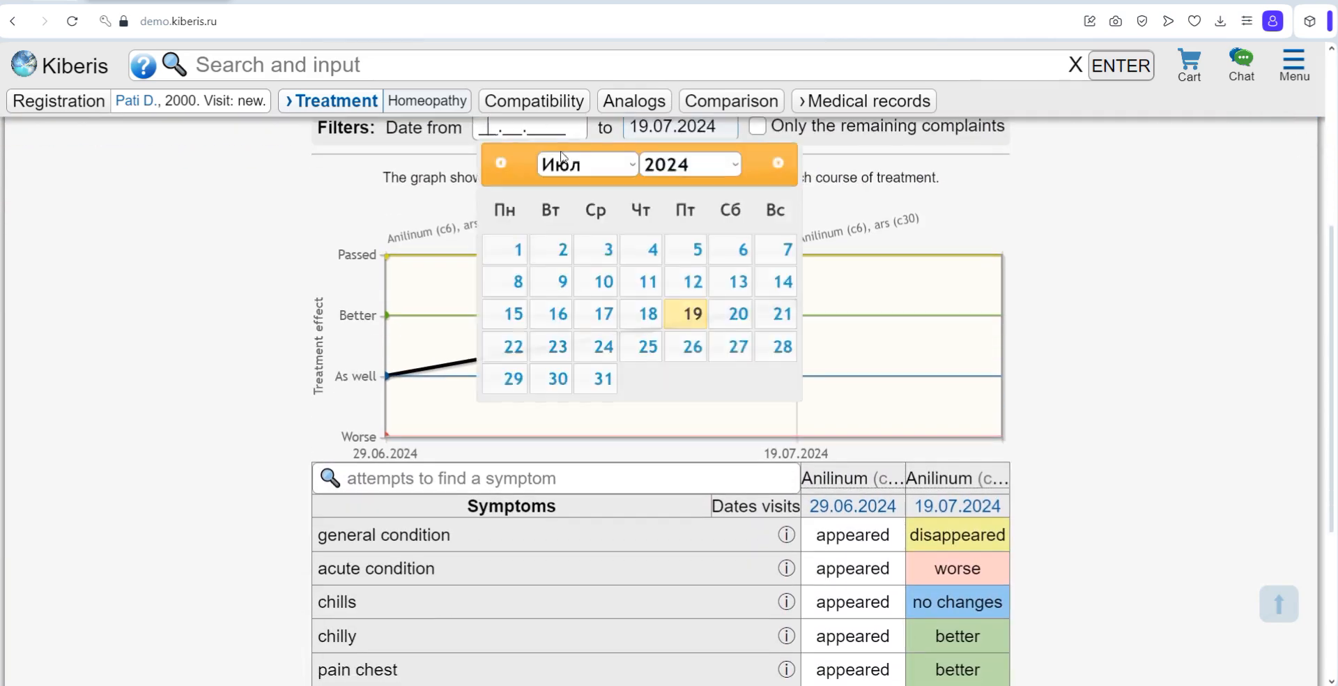
pyautogui.click(821, 137)
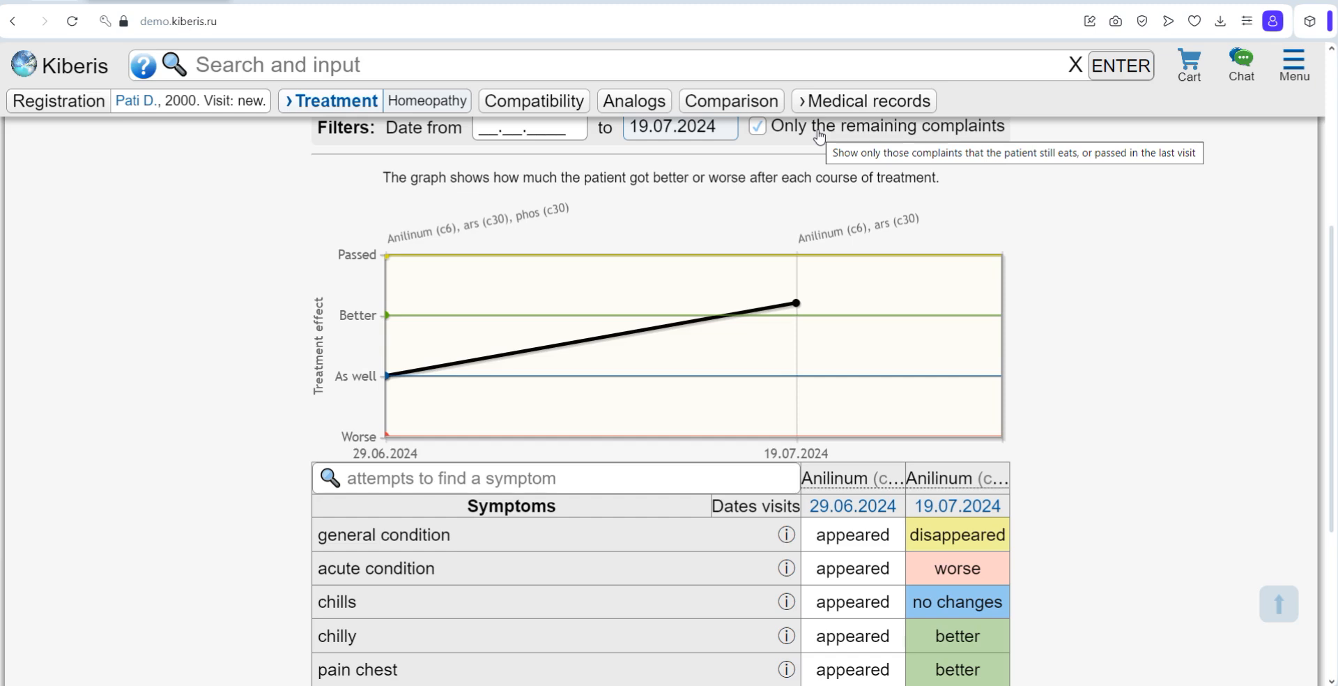
pyautogui.click(814, 134)
# Step: Search the treatment dynamics table for "hea", clear the search and close the dynamics view
pyautogui.click(498, 478)
pyautogui.write('hea')
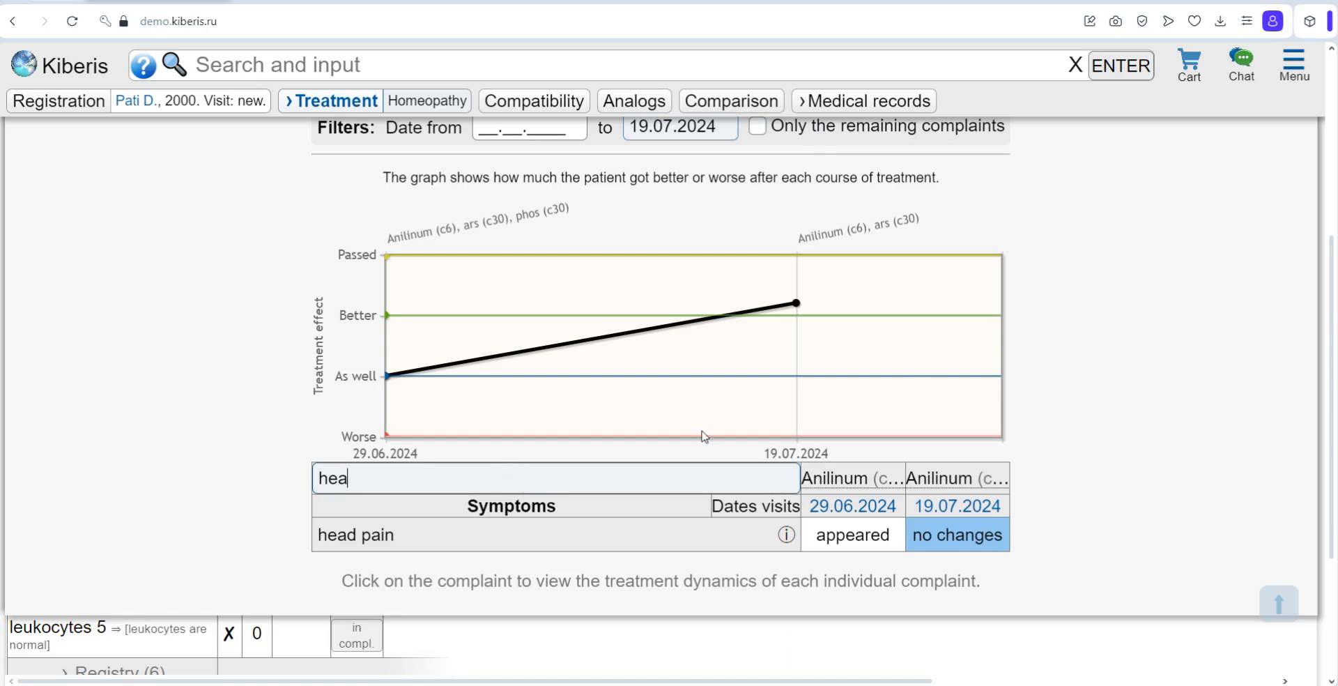
pyautogui.press('BackSpace')
pyautogui.press('BackSpace')
pyautogui.press('BackSpace')
pyautogui.click(1055, 359)
pyautogui.scroll(5, 1059, 360)
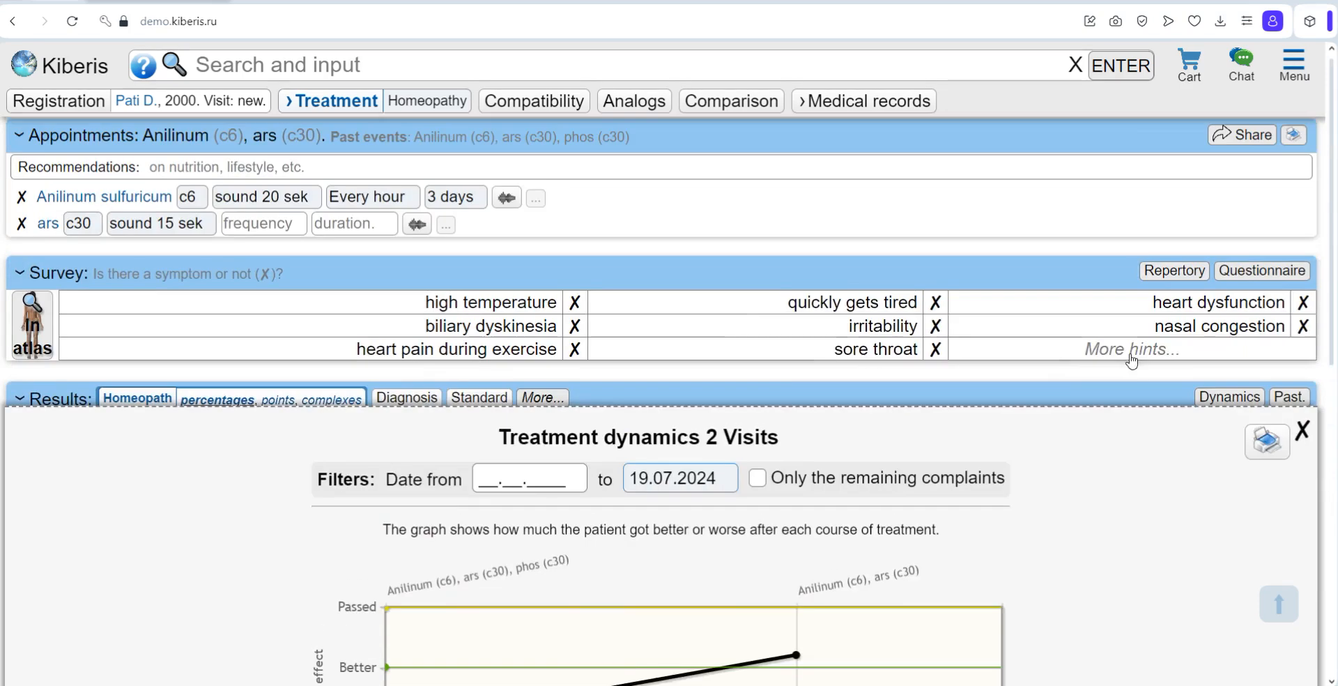
pyautogui.click(1304, 441)
# Step: Open the demo patient's channel in the chats and view its participant invitation settings
pyautogui.click(1252, 66)
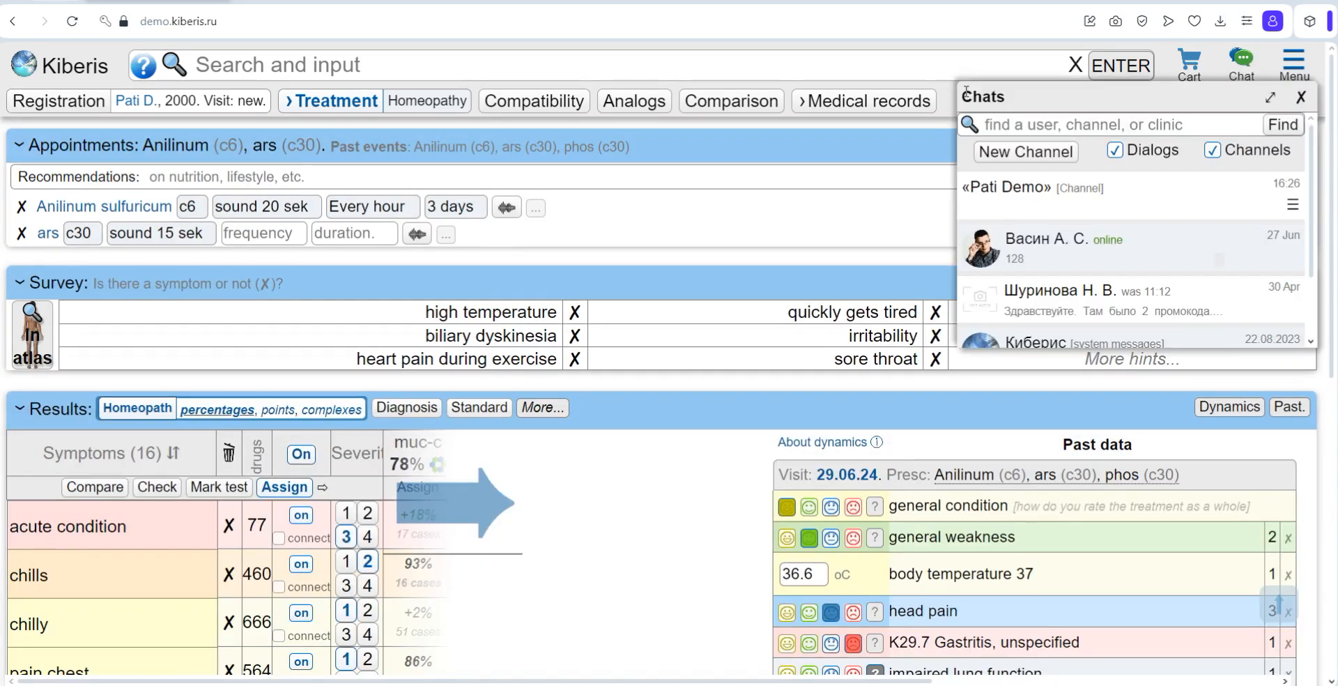
pyautogui.click(1105, 206)
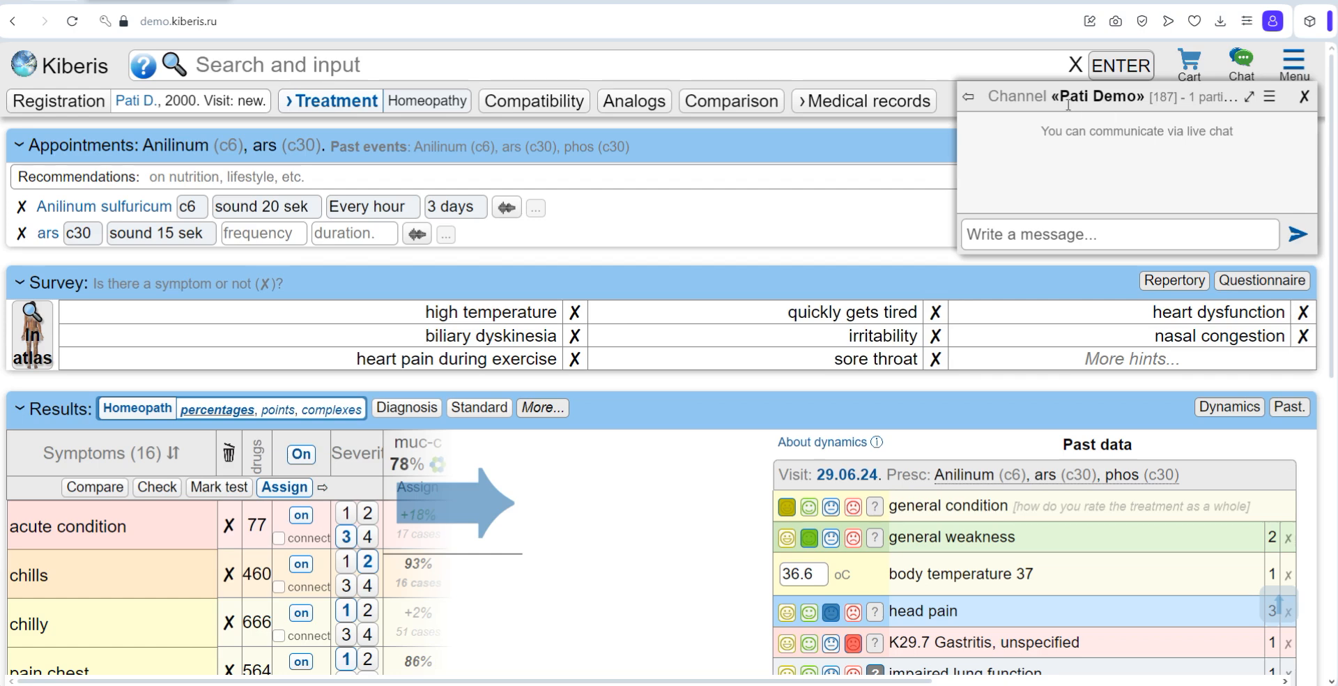
pyautogui.click(1269, 97)
pyautogui.click(1262, 125)
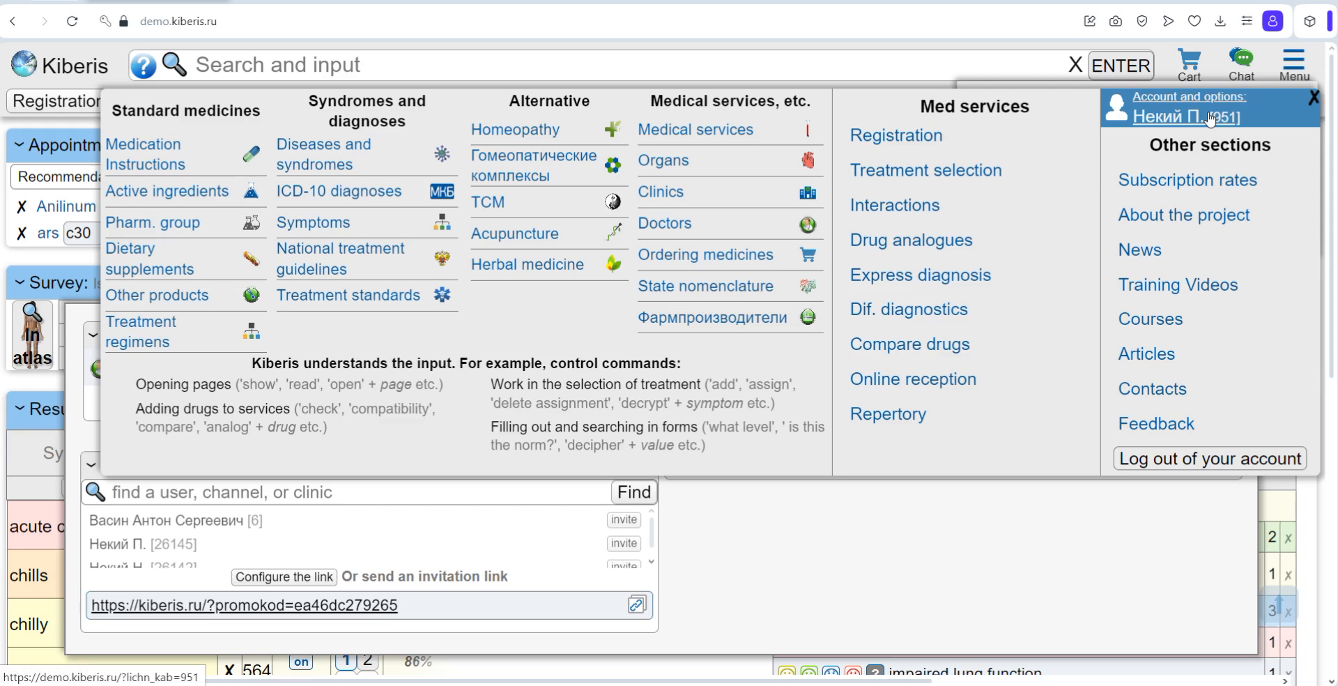
# Step: Go to the personal account, close the chat and review the PRO subscription extension plans and feature comparison
pyautogui.click(1210, 119)
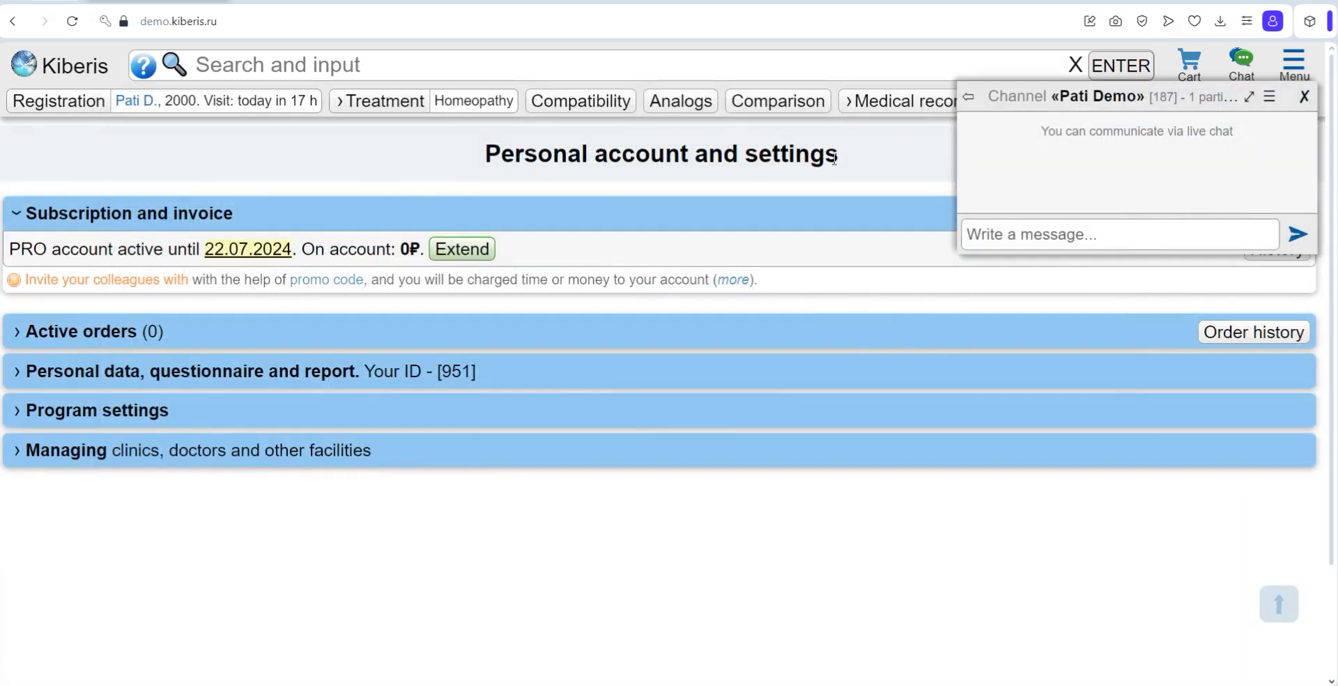
pyautogui.click(1304, 97)
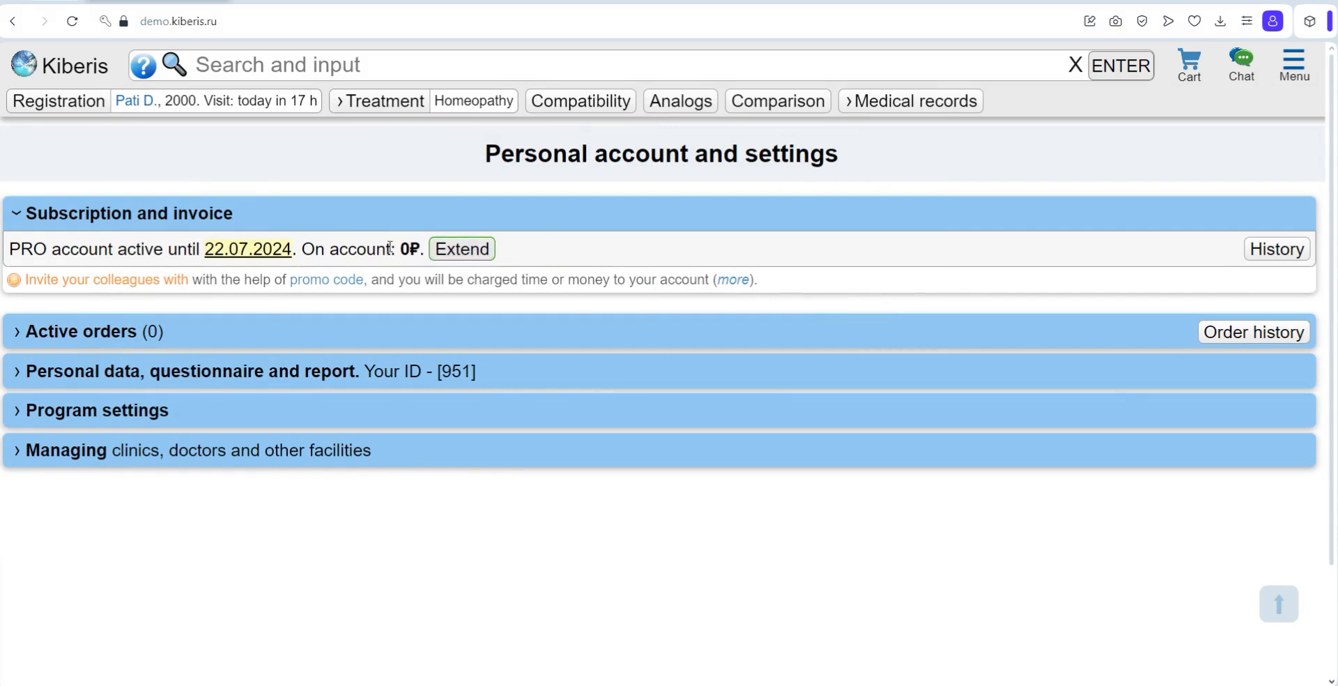
pyautogui.click(462, 252)
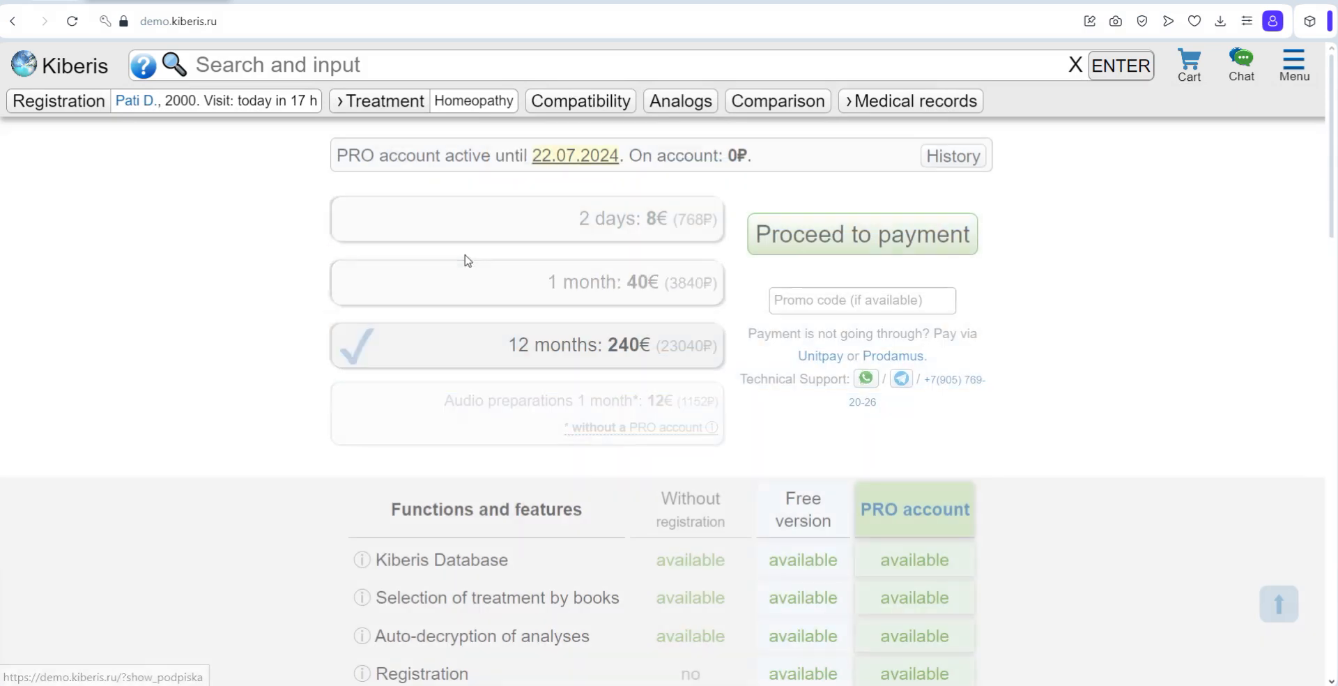
pyautogui.scroll(-8, 789, 401)
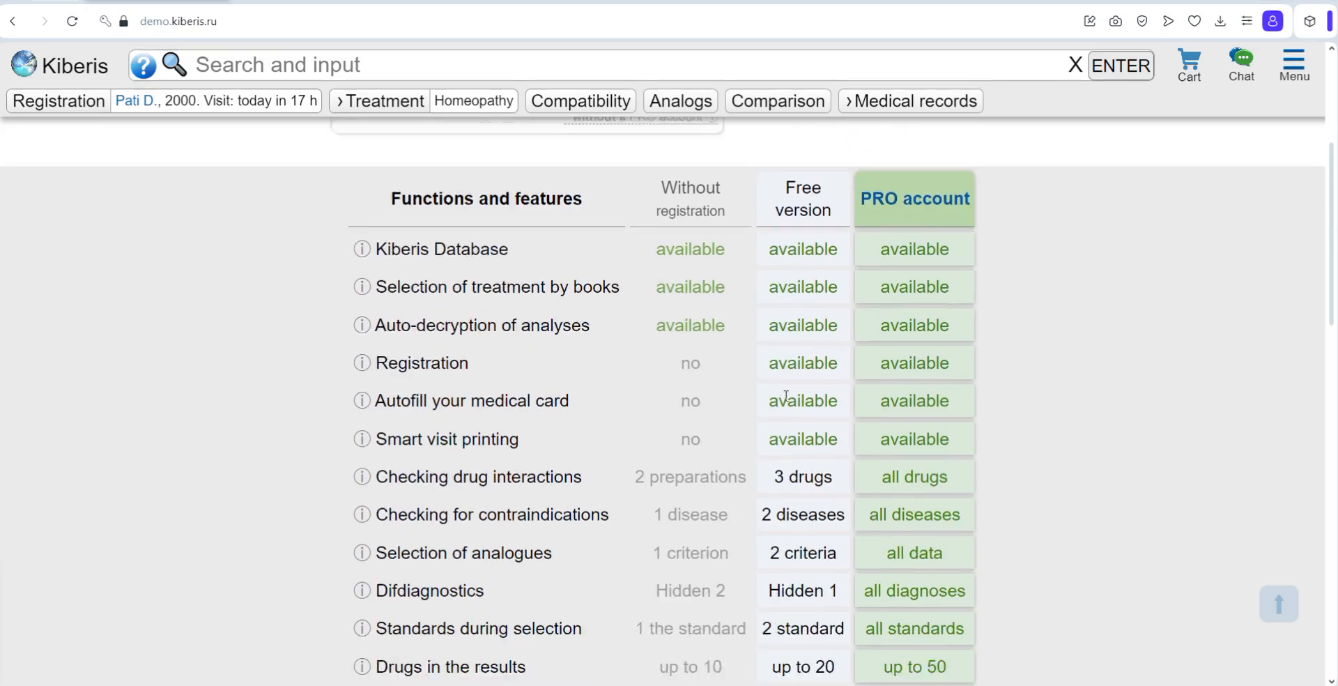
pyautogui.scroll(8, 783, 397)
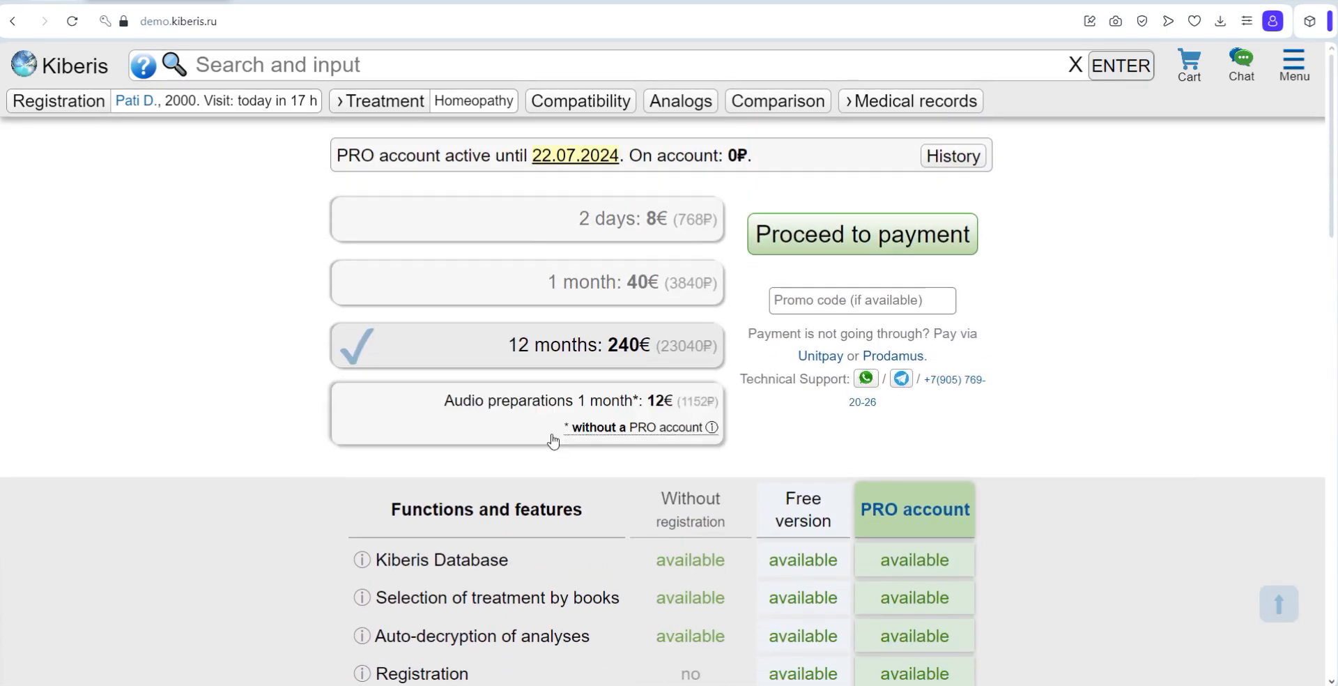
# Step: Return to the personal account and review the personal data, doctor's questionnaire and program settings
pyautogui.click(1283, 68)
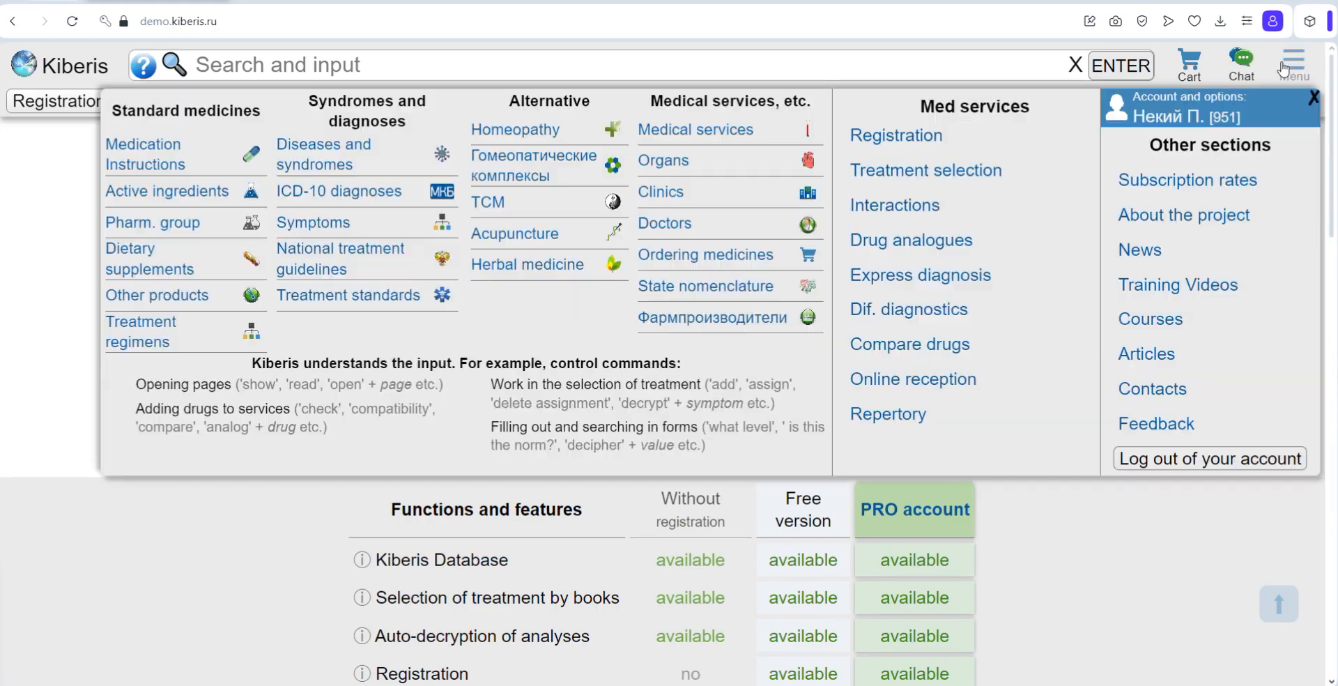
pyautogui.click(1180, 132)
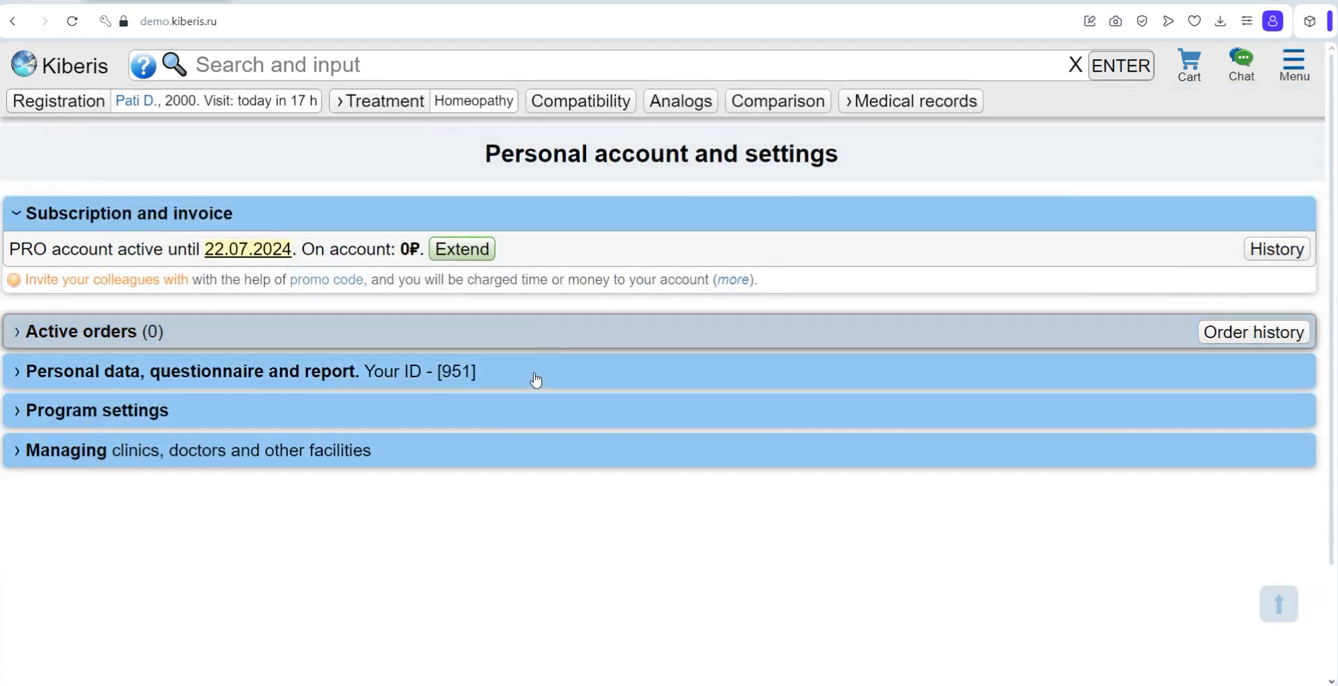
pyautogui.click(536, 379)
pyautogui.scroll(-5, 653, 400)
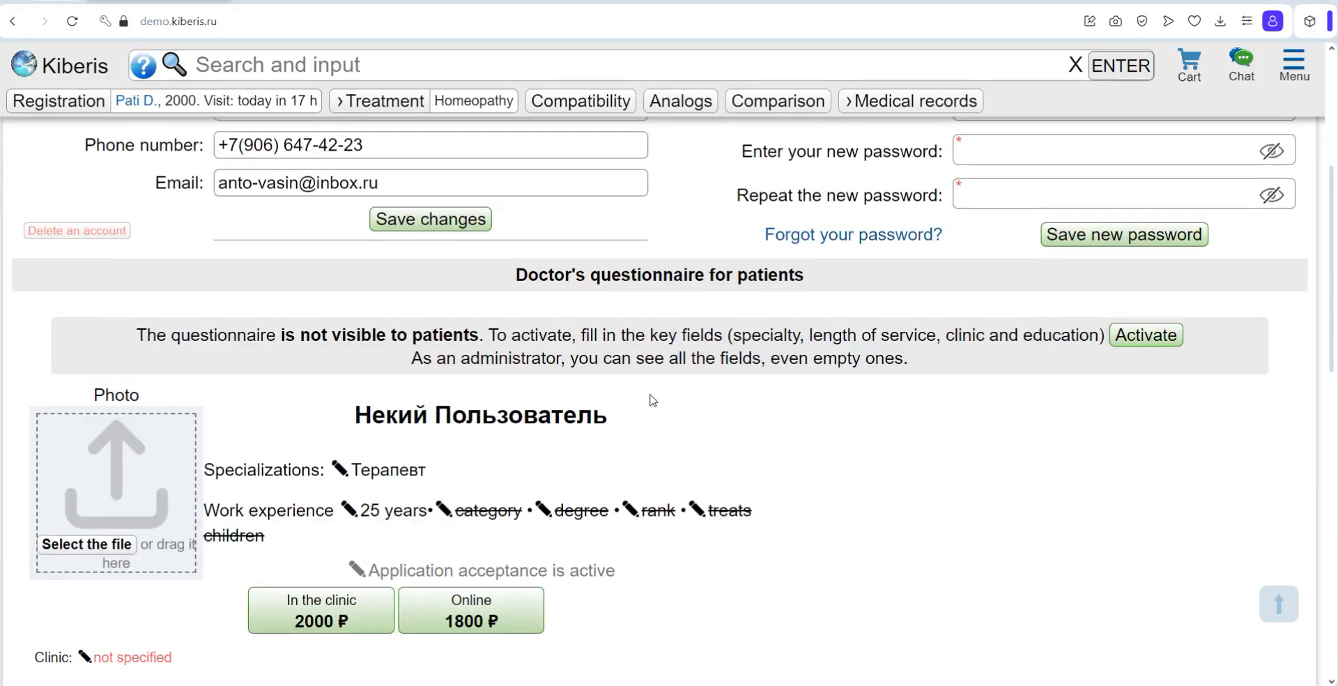
pyautogui.scroll(-12, 652, 399)
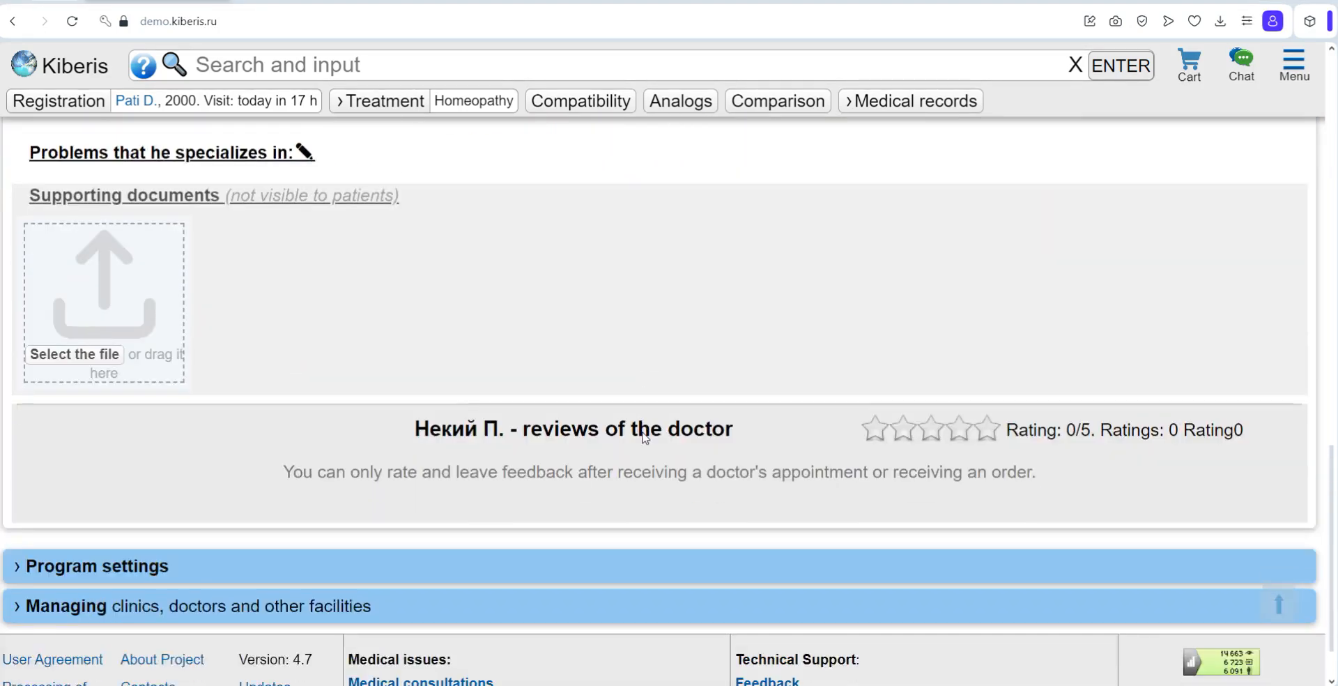
pyautogui.scroll(-1, 644, 438)
pyautogui.click(236, 508)
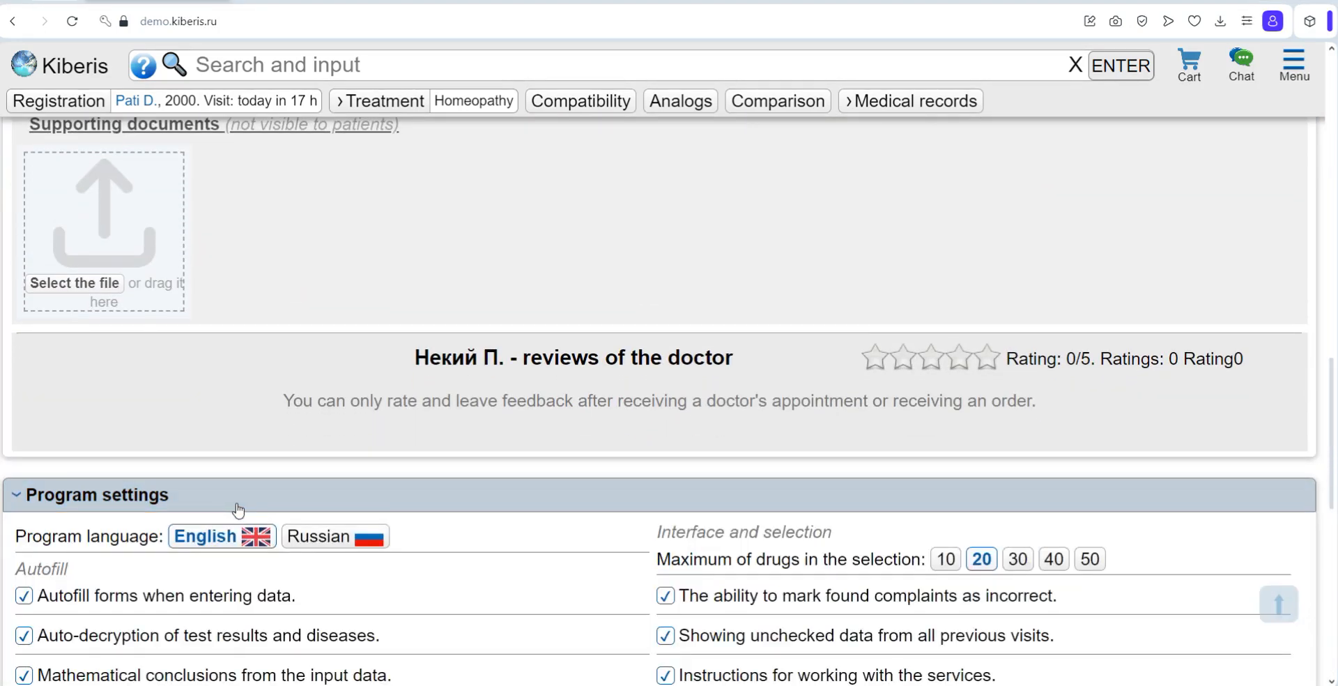
pyautogui.scroll(-4, 239, 511)
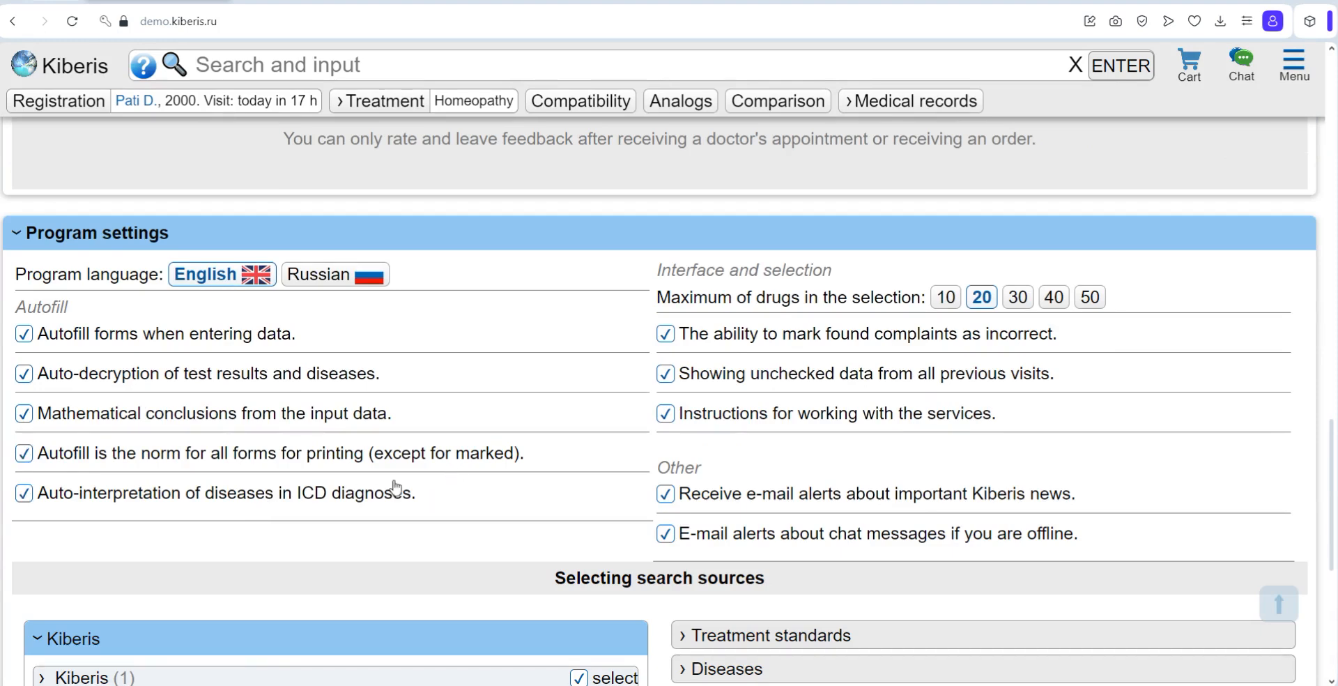
# Step: Switch form autofill and auto-decryption of test results and diseases off and back on
pyautogui.click(55, 336)
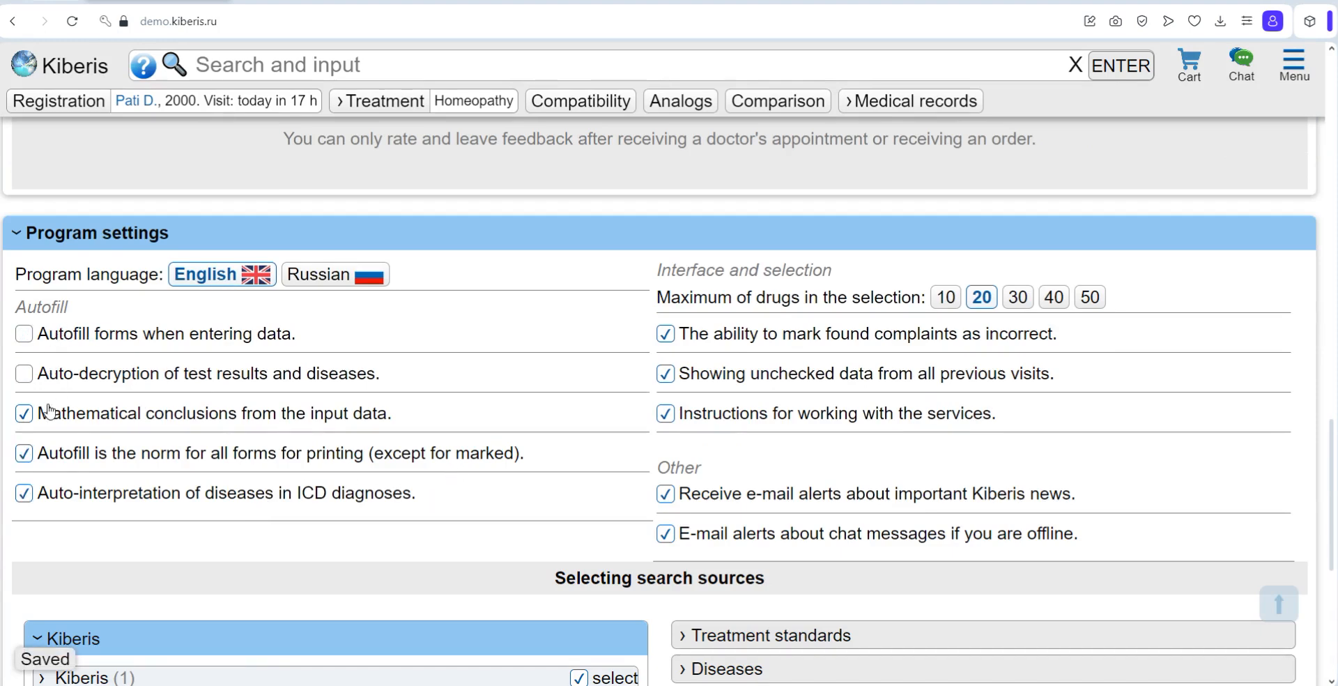
pyautogui.click(50, 419)
pyautogui.click(24, 367)
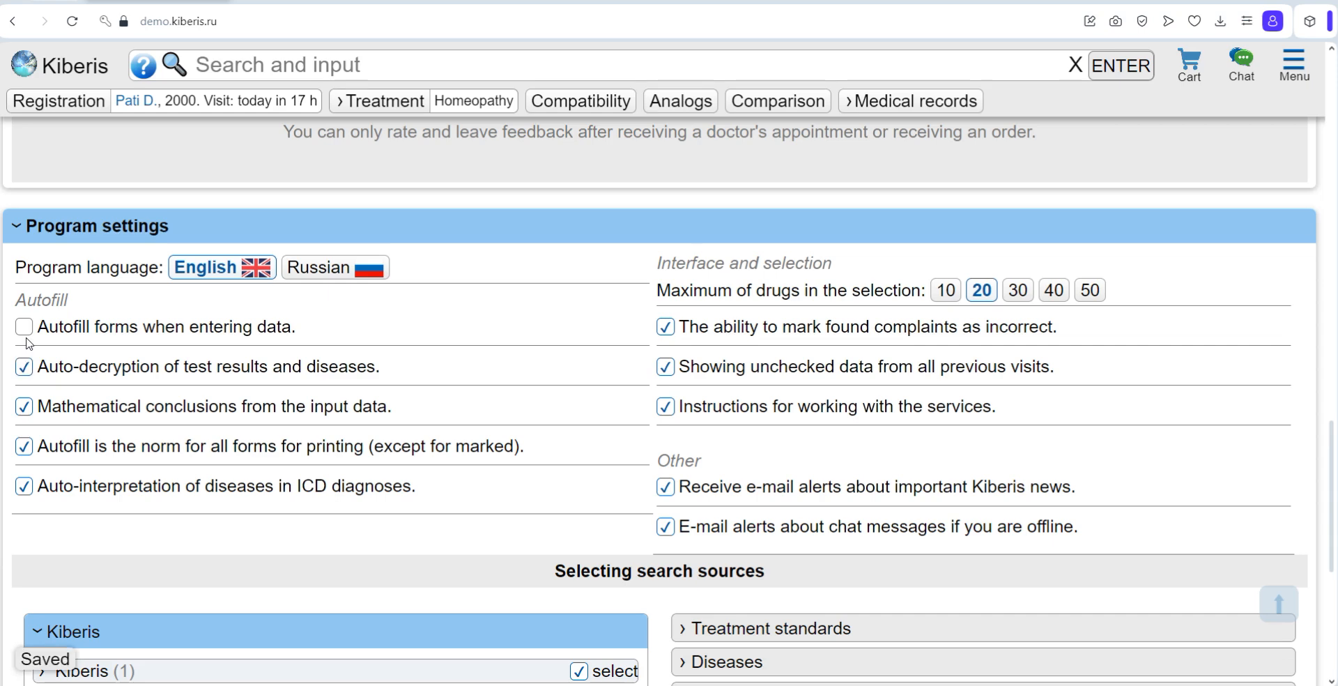
pyautogui.click(23, 327)
pyautogui.scroll(-5, 578, 530)
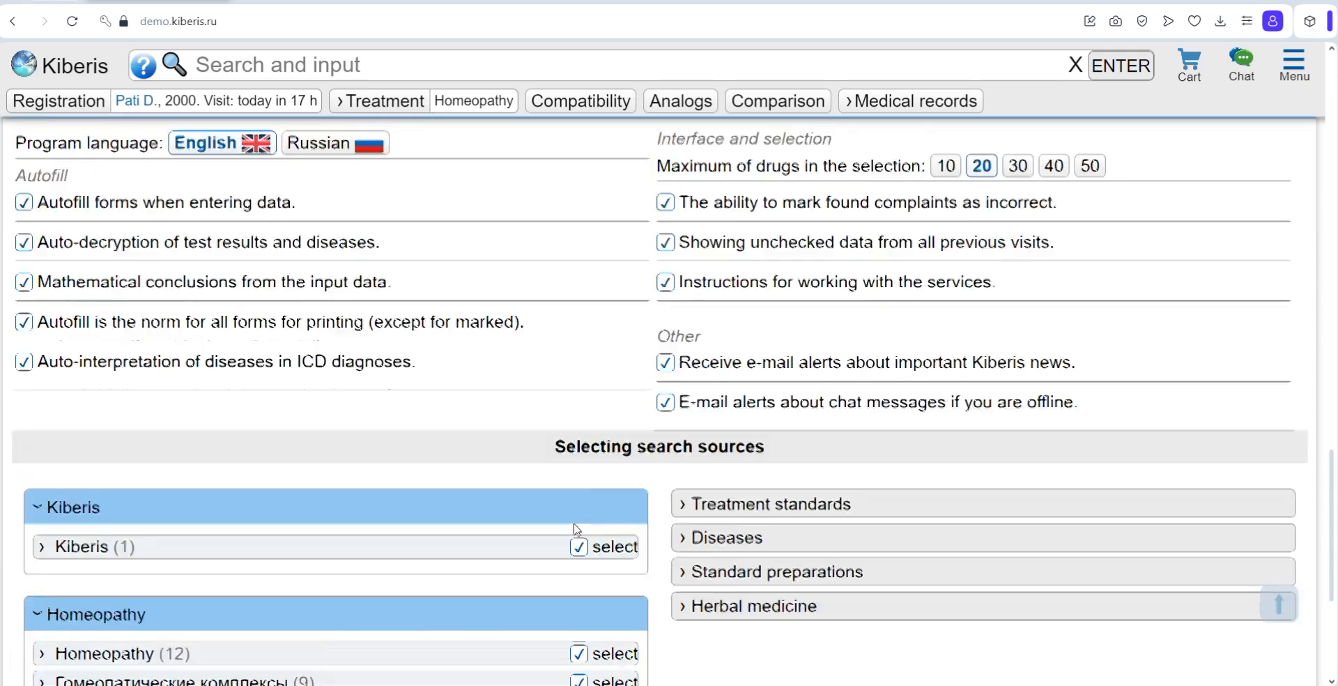
# Step: Expand the Homeopathy search sources to review the selected materia medica authors, and collapse the list again
pyautogui.click(205, 433)
pyautogui.scroll(-3, 206, 433)
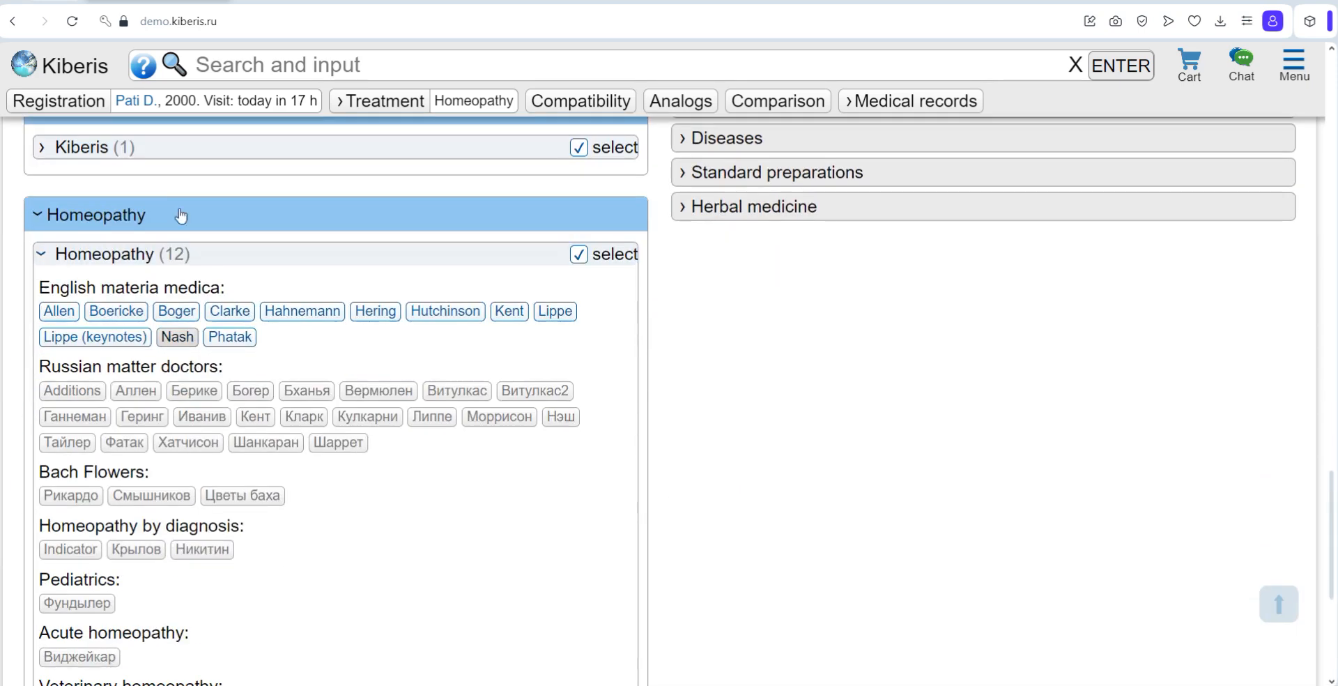
pyautogui.click(179, 254)
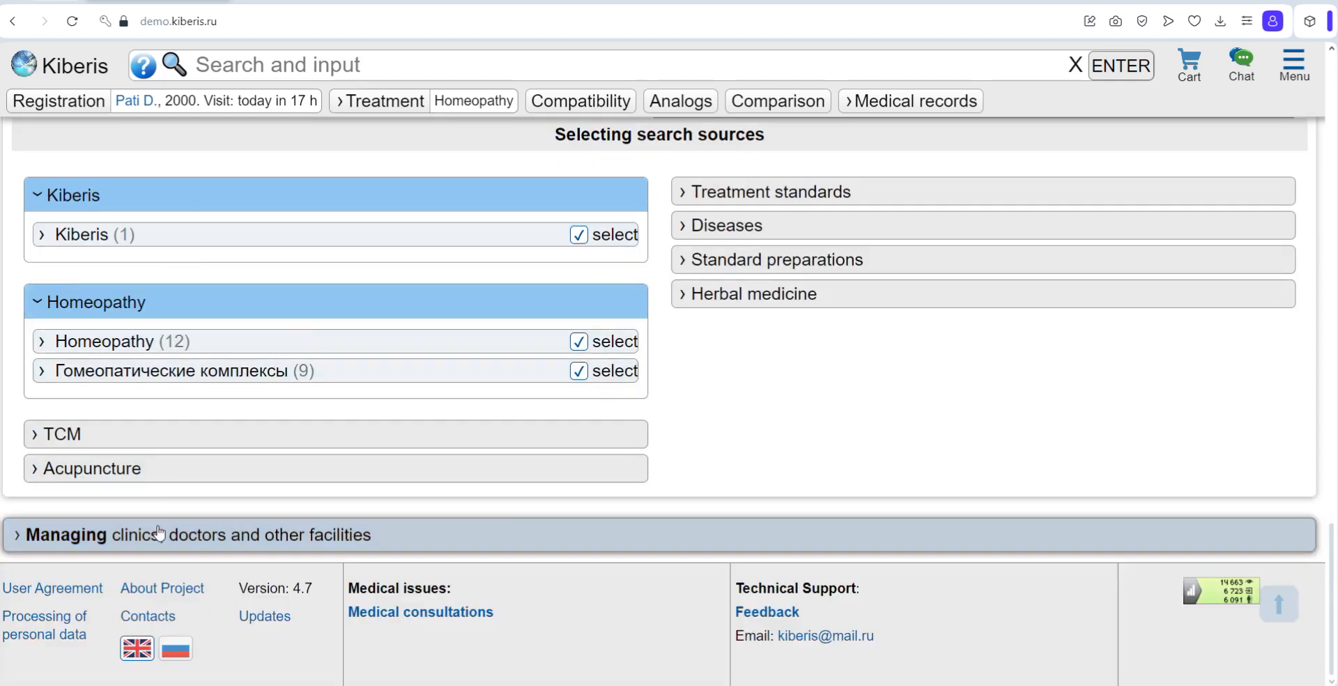
# Step: Open the management section for clinics, doctors and other facilities and look through its channels and forms lists
pyautogui.click(492, 533)
pyautogui.scroll(-3, 250, 480)
pyautogui.scroll(-2, 249, 479)
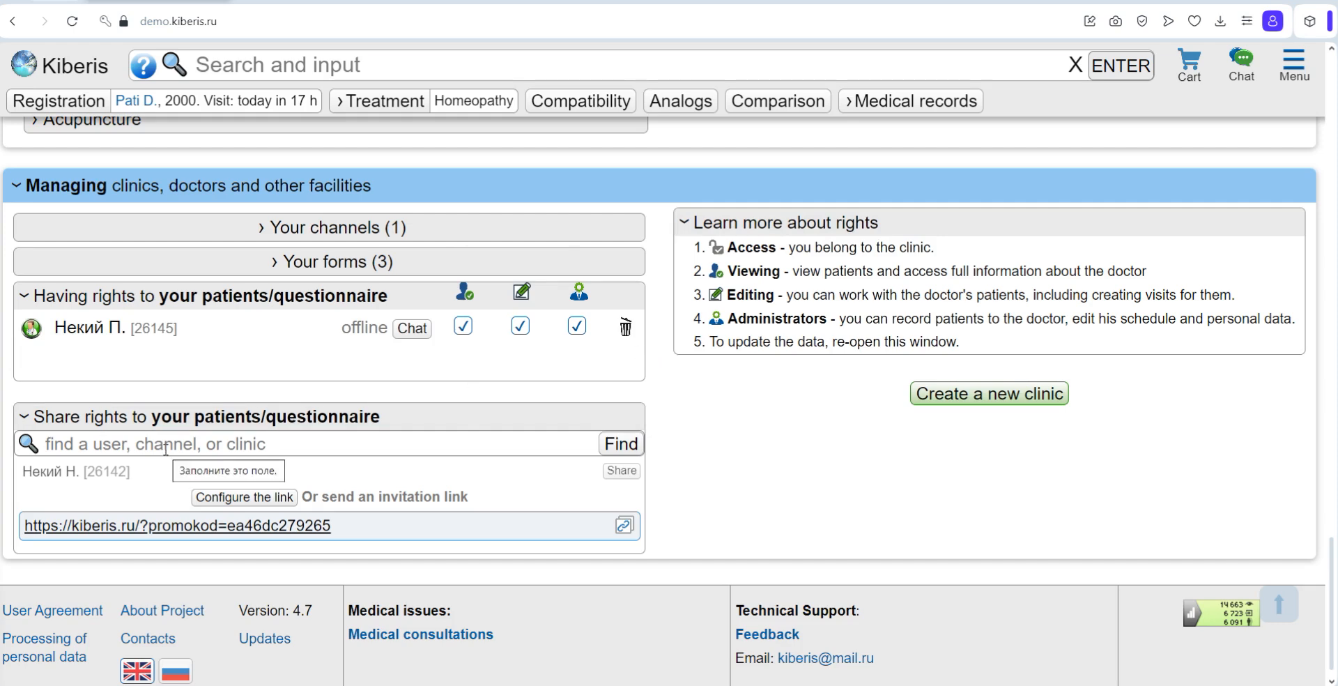
pyautogui.click(459, 236)
pyautogui.click(459, 236)
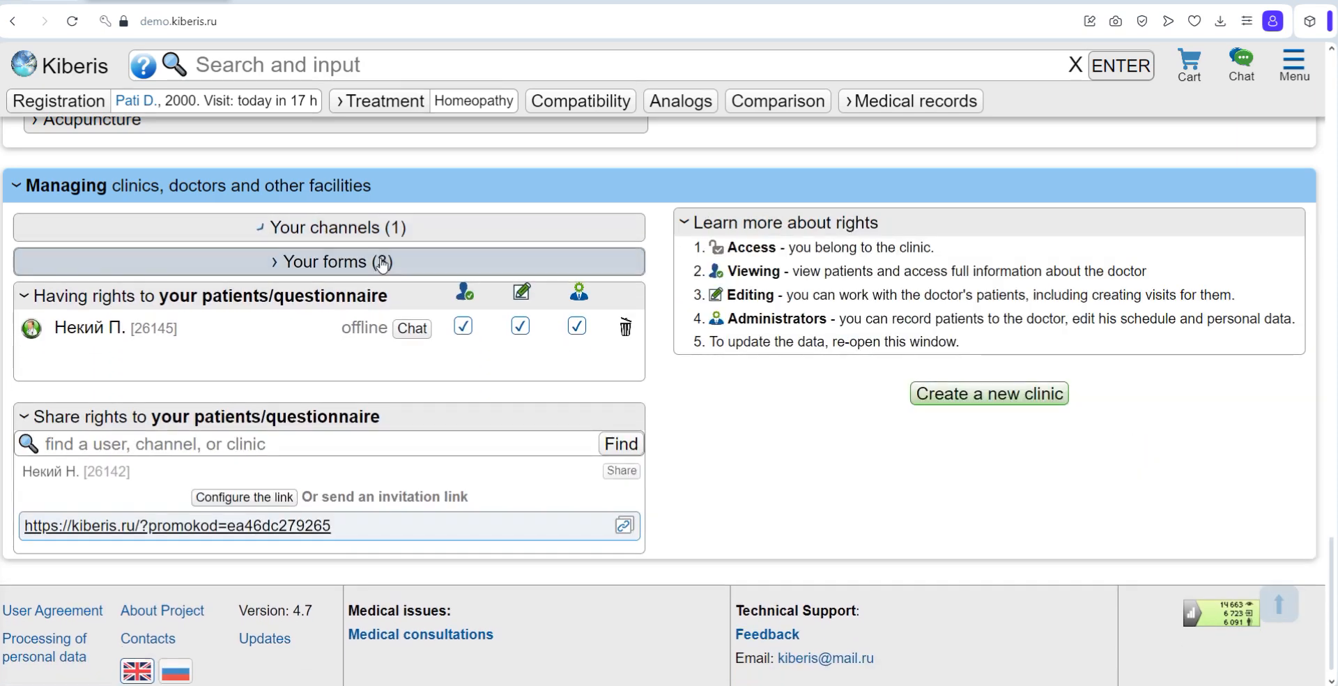
pyautogui.click(382, 262)
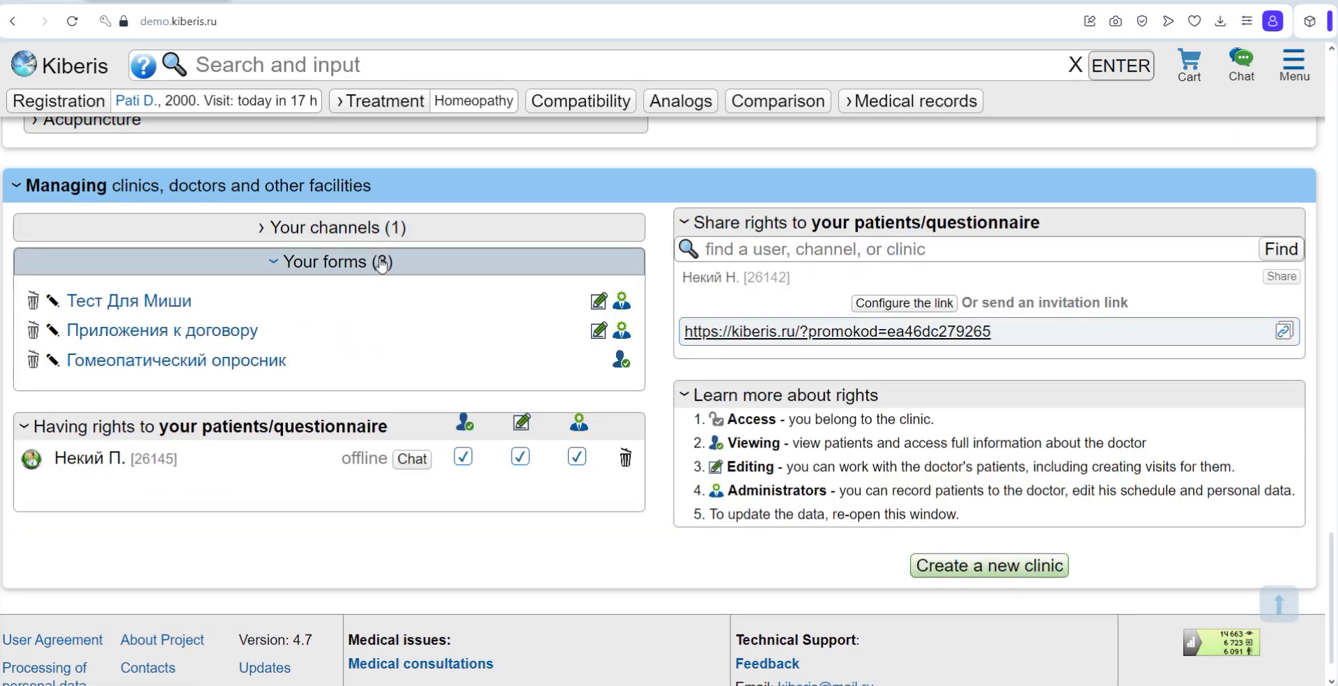
pyautogui.click(382, 262)
# Step: View the rights transfer options for the suggested user without transferring, and open the technical support feedback form and its chat
pyautogui.click(627, 471)
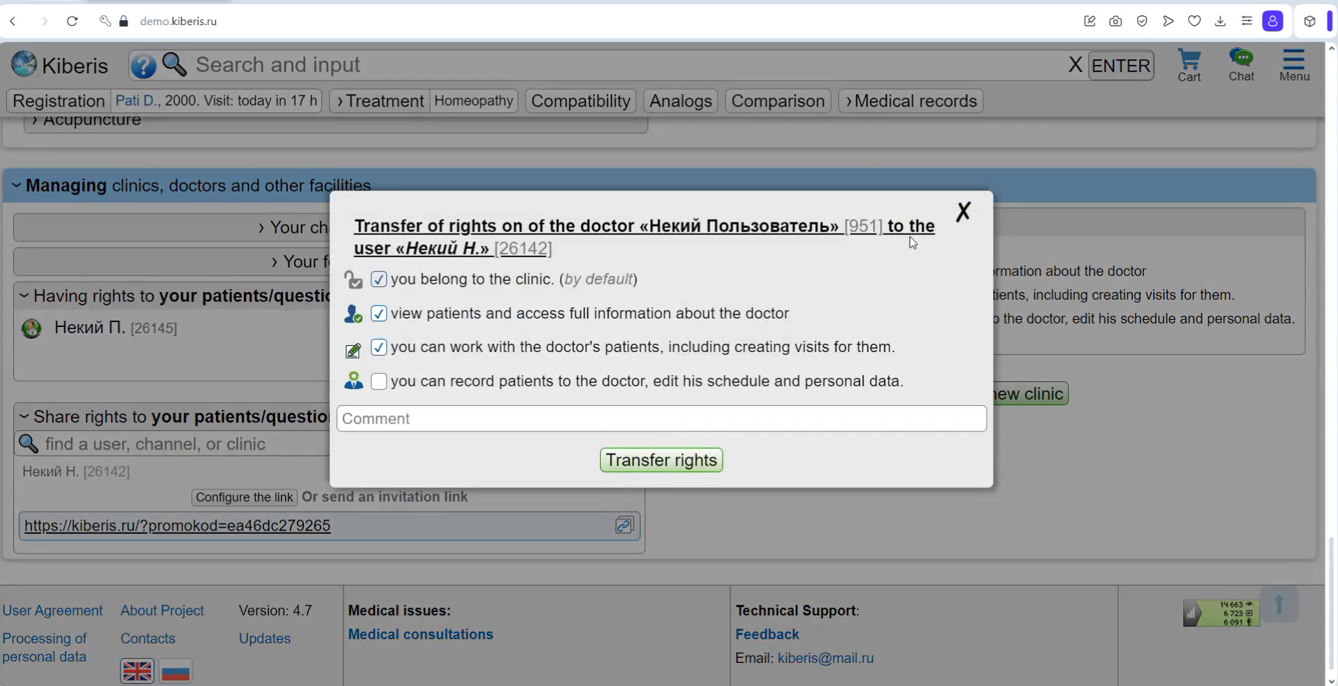
pyautogui.click(963, 210)
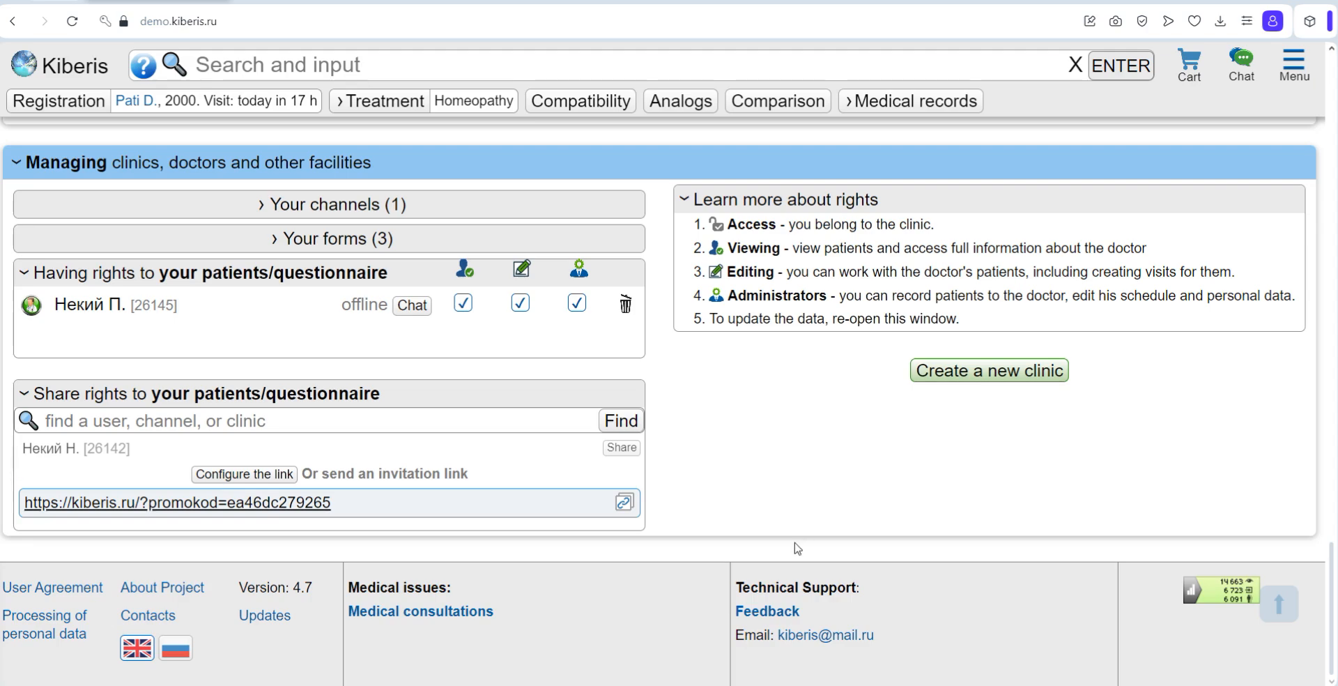
pyautogui.click(783, 611)
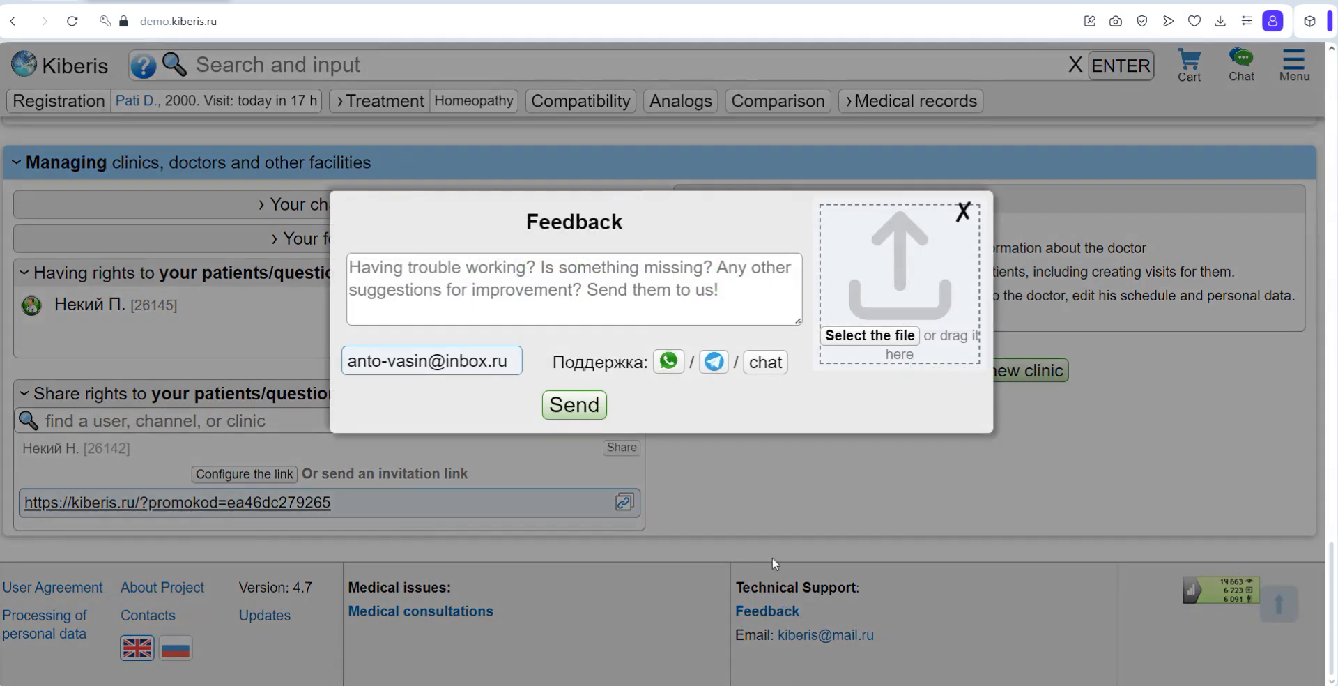
pyautogui.click(751, 375)
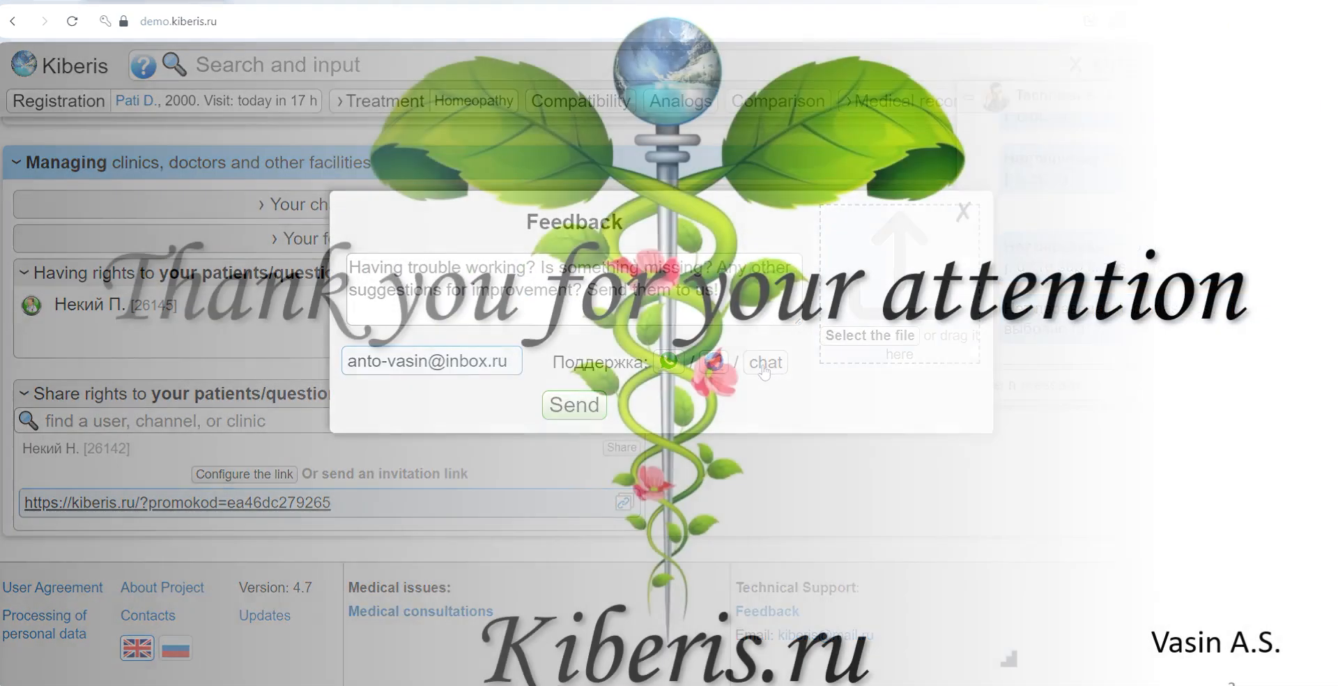